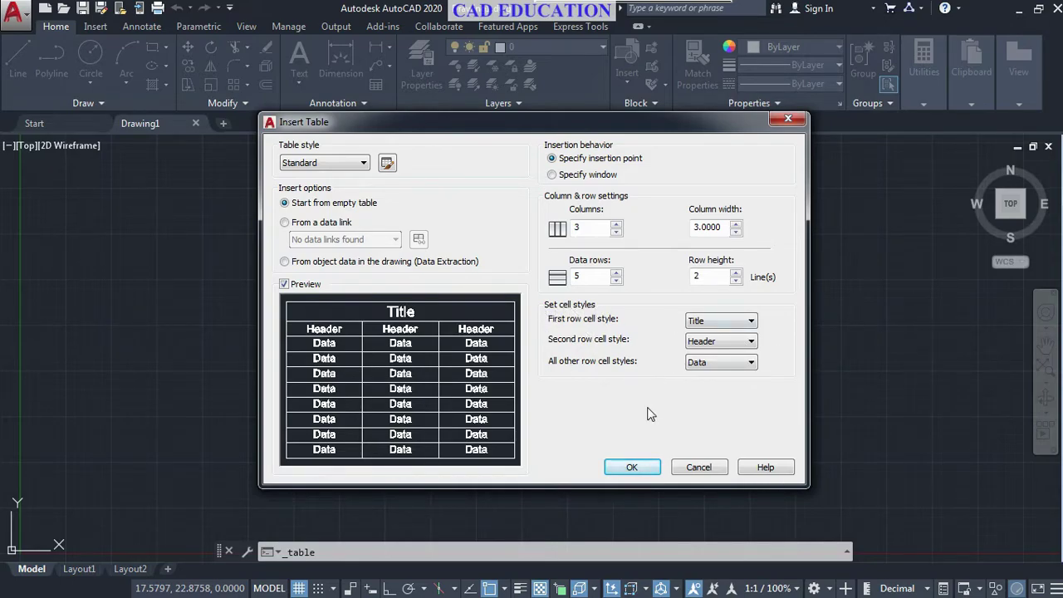
# Step: Insert an empty Standard-style table with three columns and five data rows, leaving its title cell blank
pyautogui.click(624, 467)
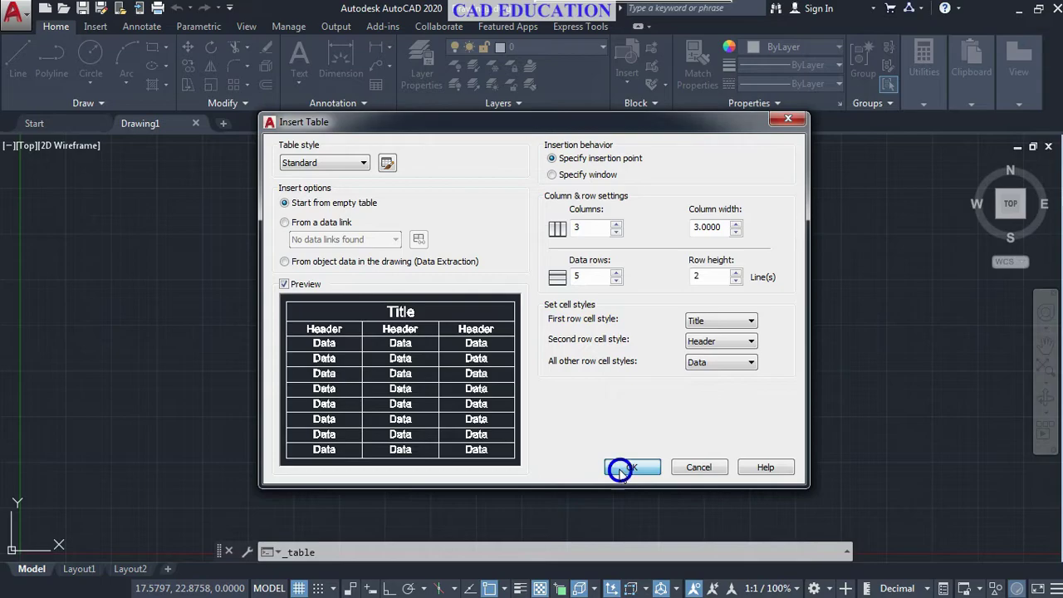
pyautogui.click(487, 246)
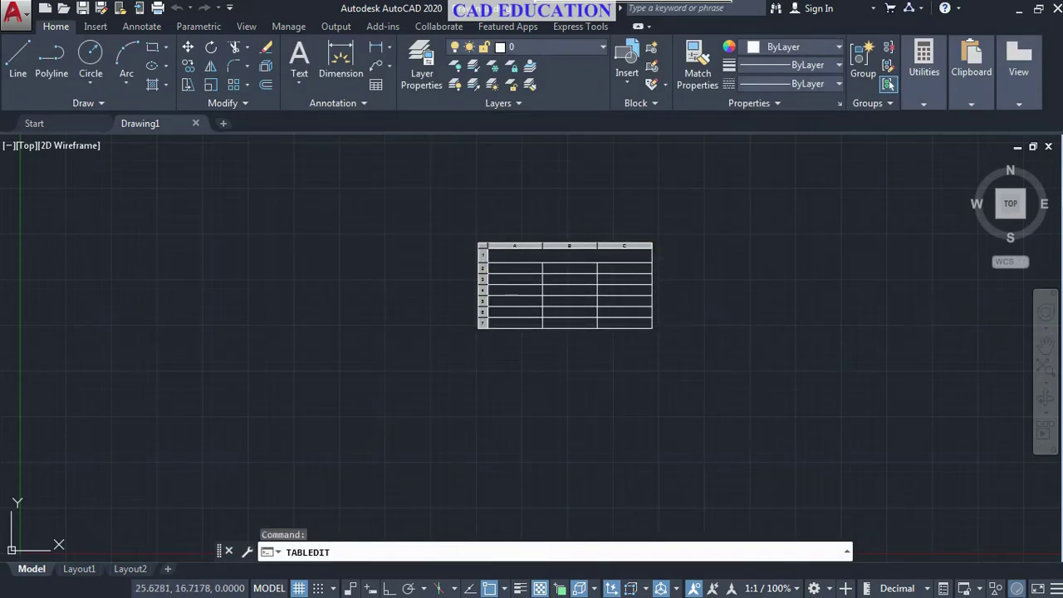
pyautogui.click(526, 355)
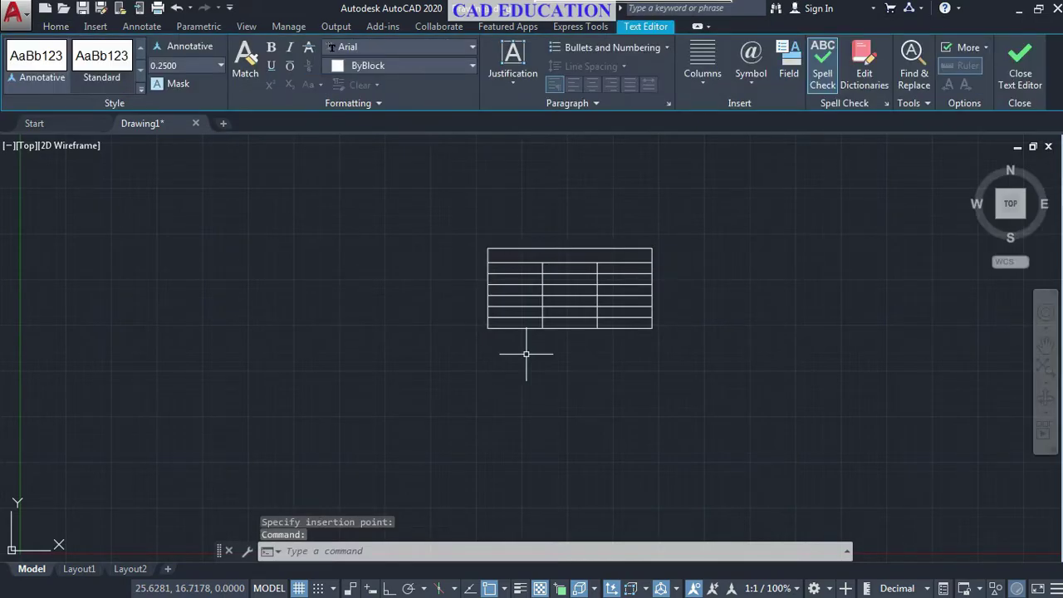
# Step: Open cell A2 of the table for text editing and close the text editor without entering text
pyautogui.click(518, 268)
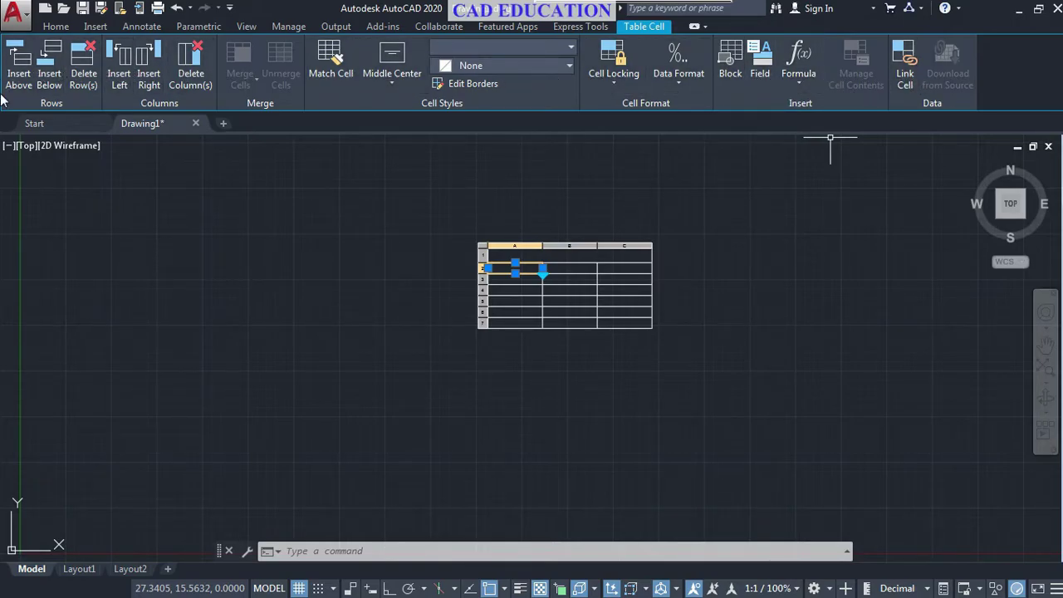
pyautogui.scroll(2, 523, 272)
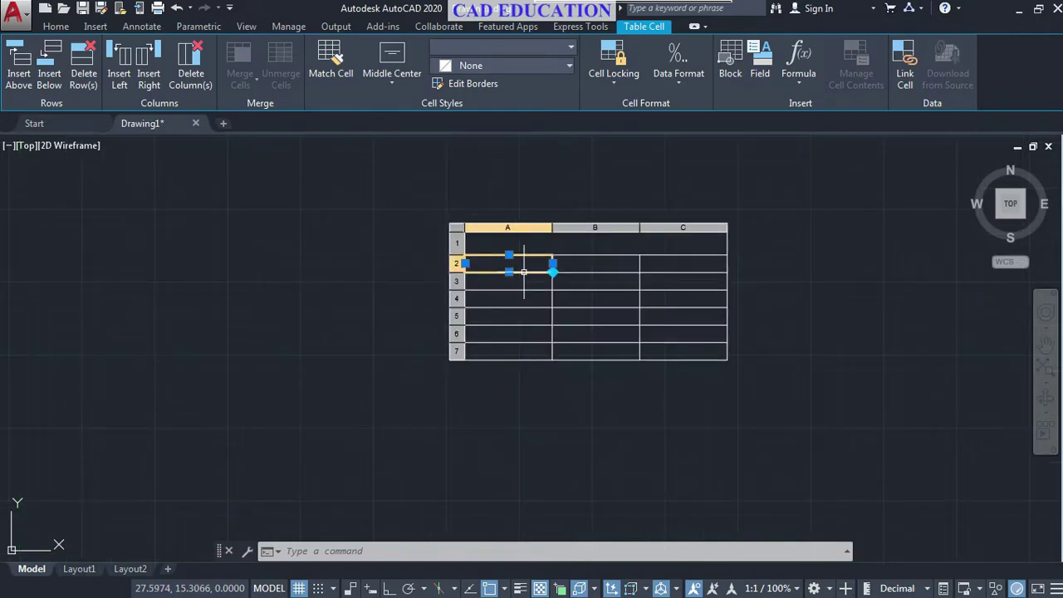
pyautogui.doubleClick(523, 264)
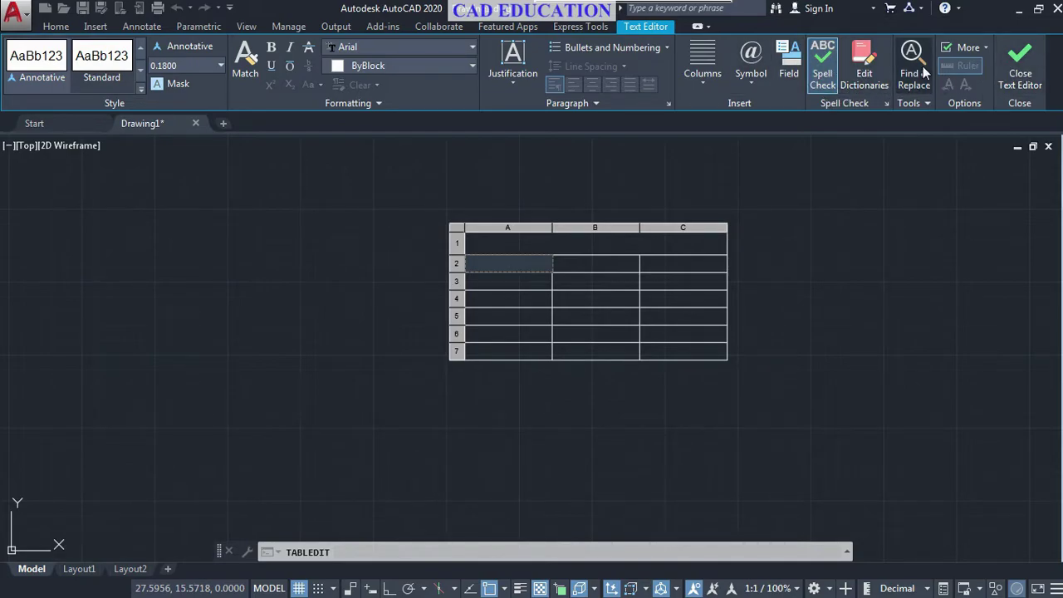
pyautogui.click(1020, 66)
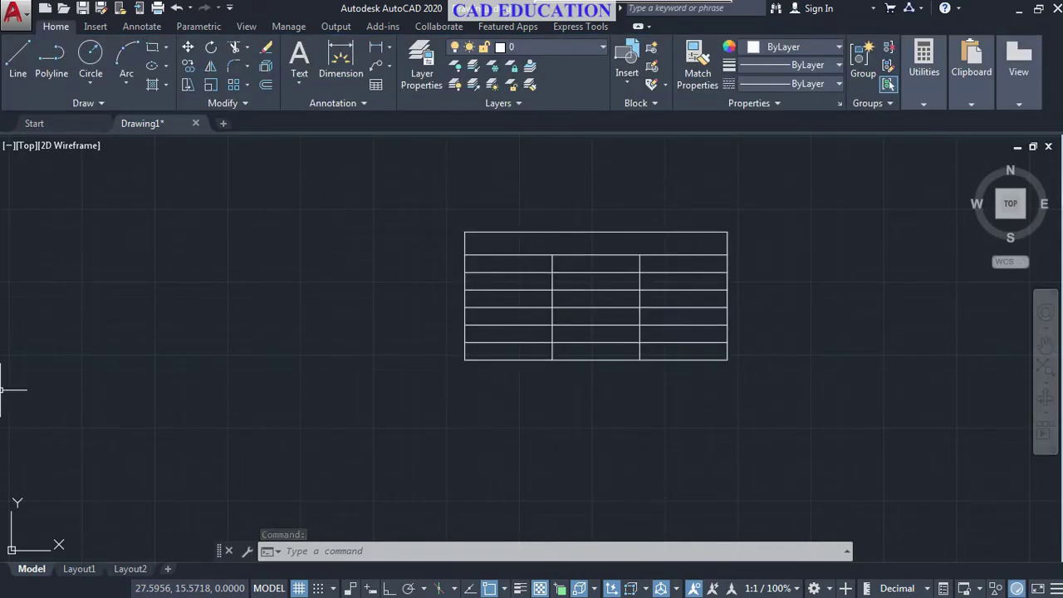
pyautogui.click(1008, 83)
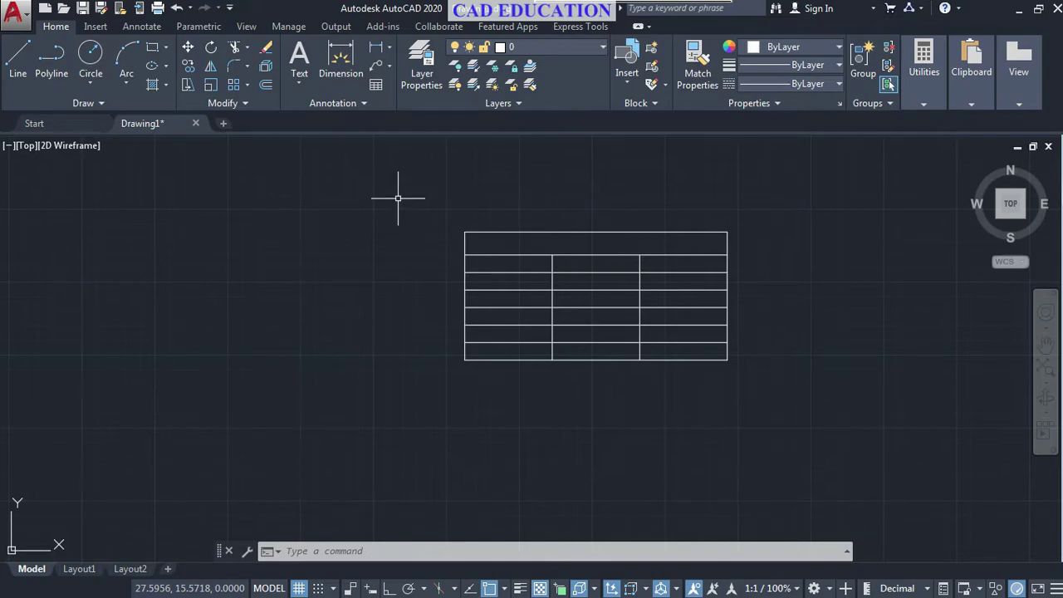
# Step: Select the whole table and delete it from the drawing
pyautogui.click(772, 210)
pyautogui.click(458, 376)
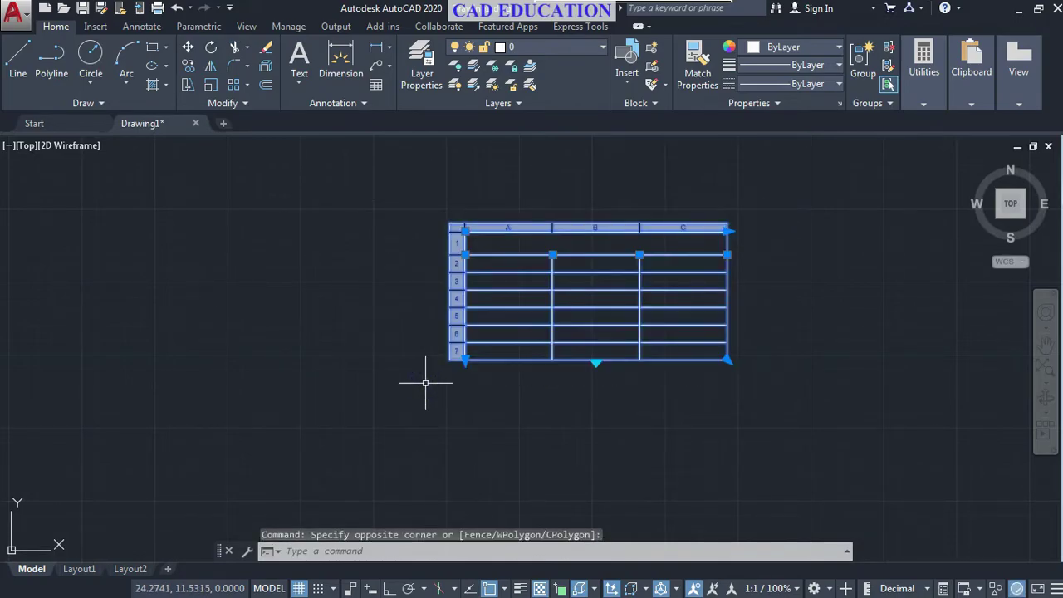
pyautogui.press('Delete')
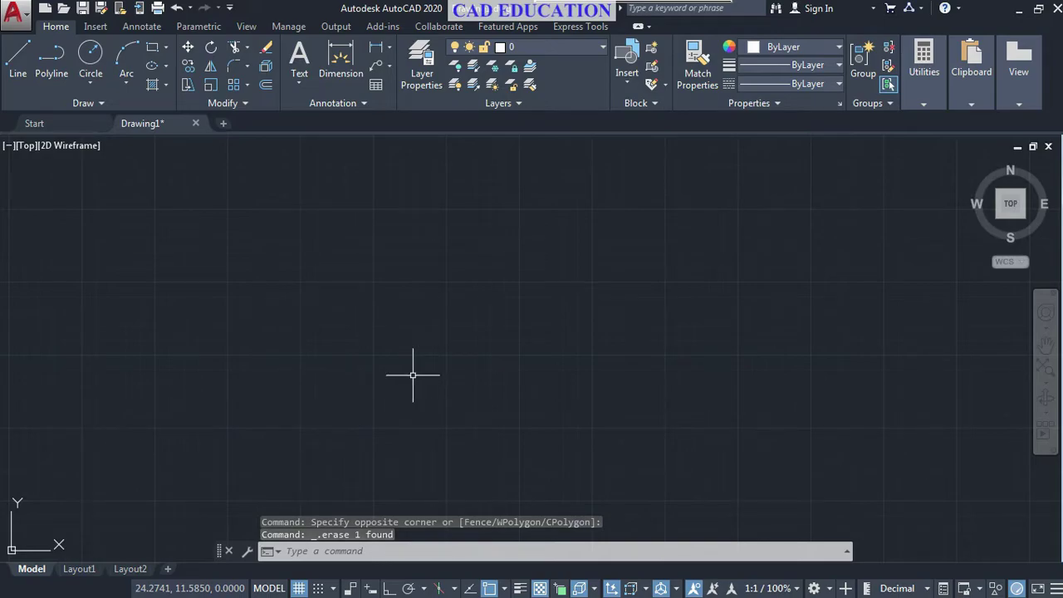
pyautogui.write('t')
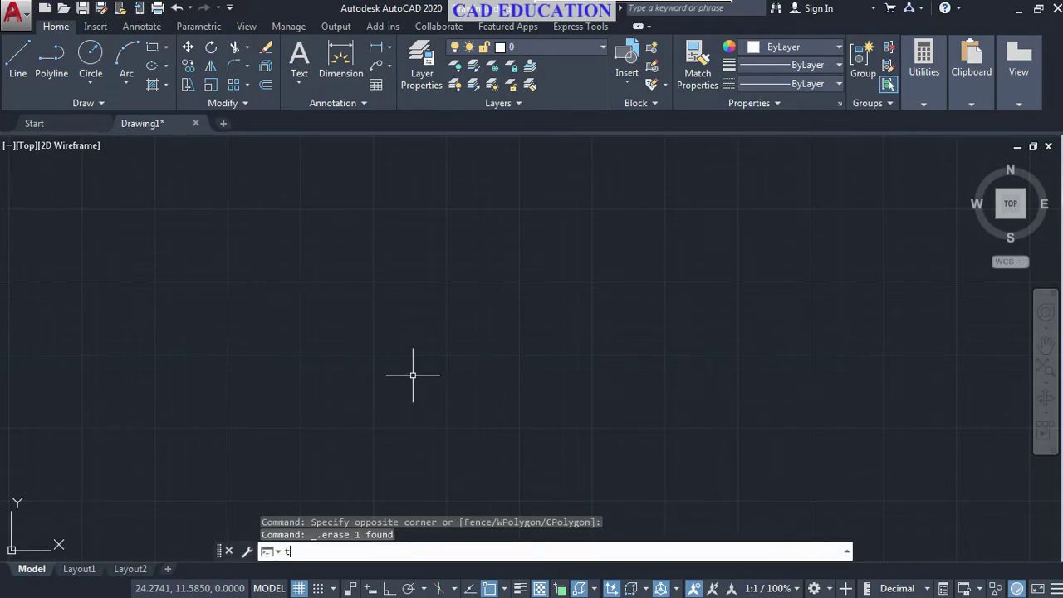
pyautogui.write('able')
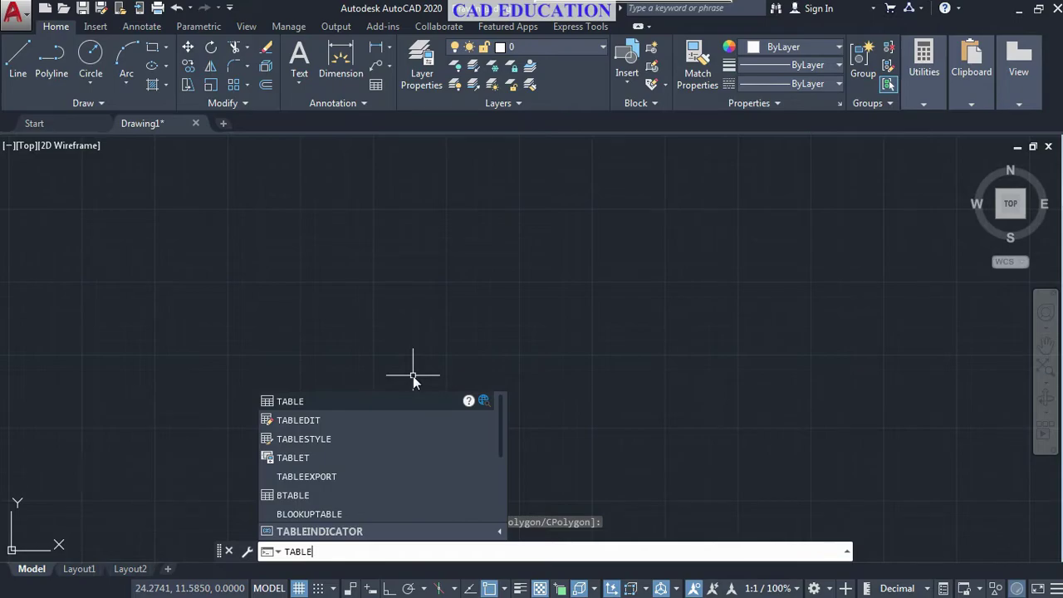
pyautogui.press('Return')
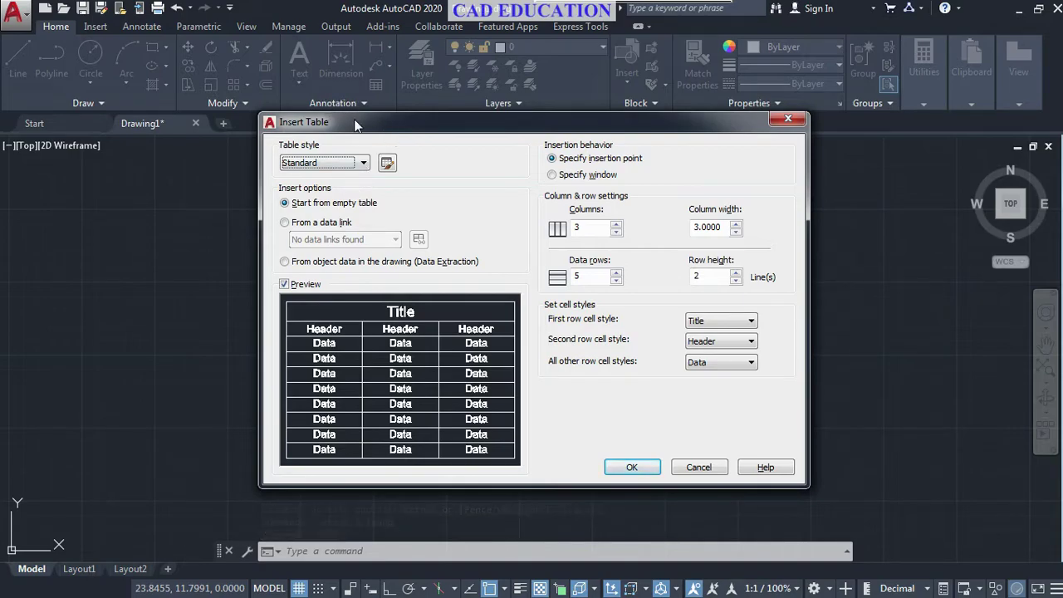
pyautogui.click(785, 120)
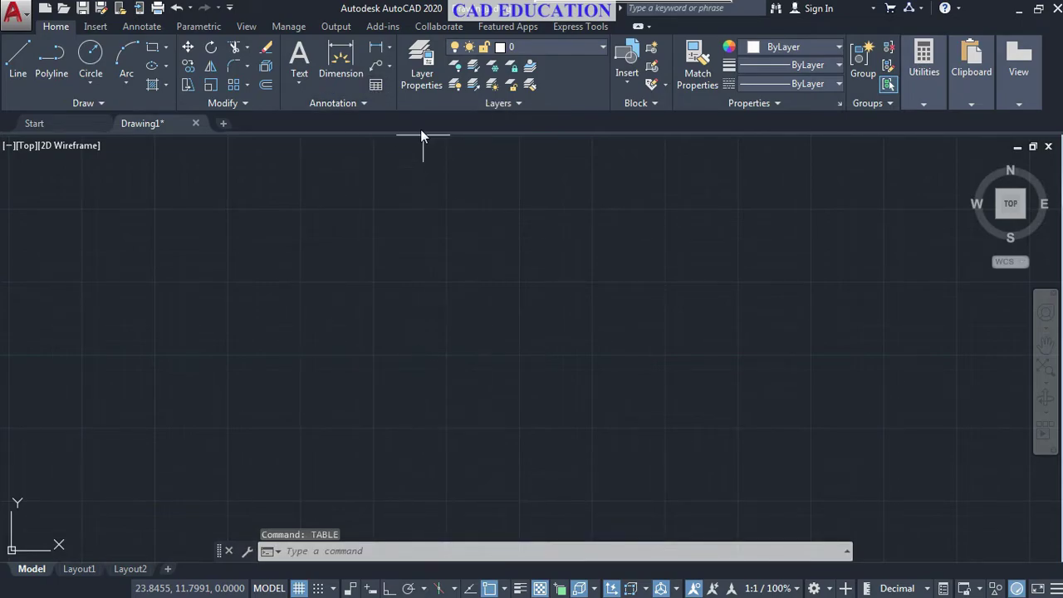
# Step: Insert an empty table using the Standard table style, with three columns and five data rows, leaving its cells blank
pyautogui.click(382, 91)
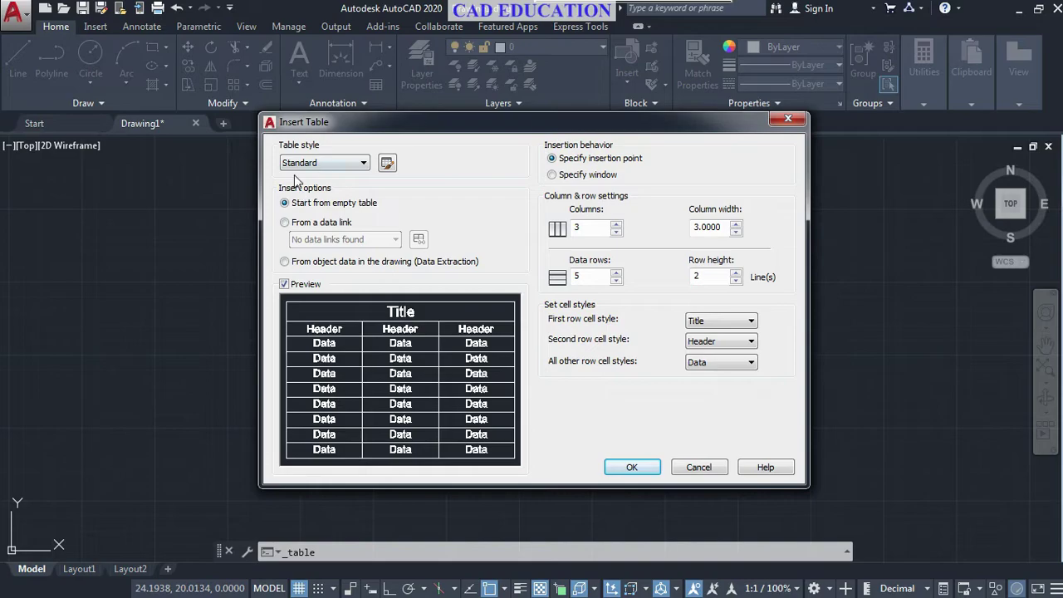
pyautogui.click(328, 162)
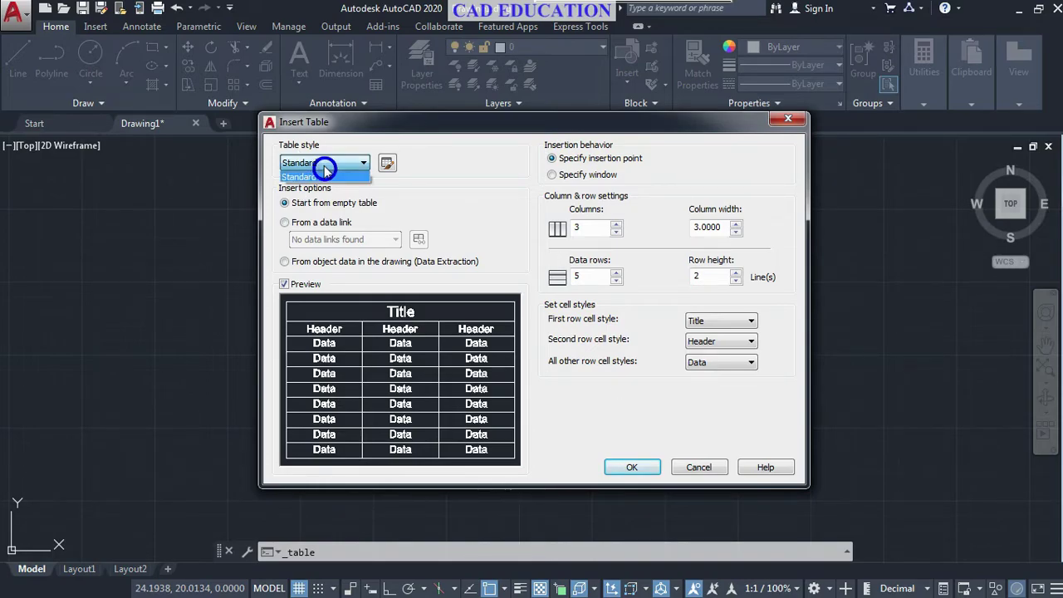
pyautogui.click(315, 177)
pyautogui.click(323, 164)
pyautogui.click(340, 175)
pyautogui.click(629, 467)
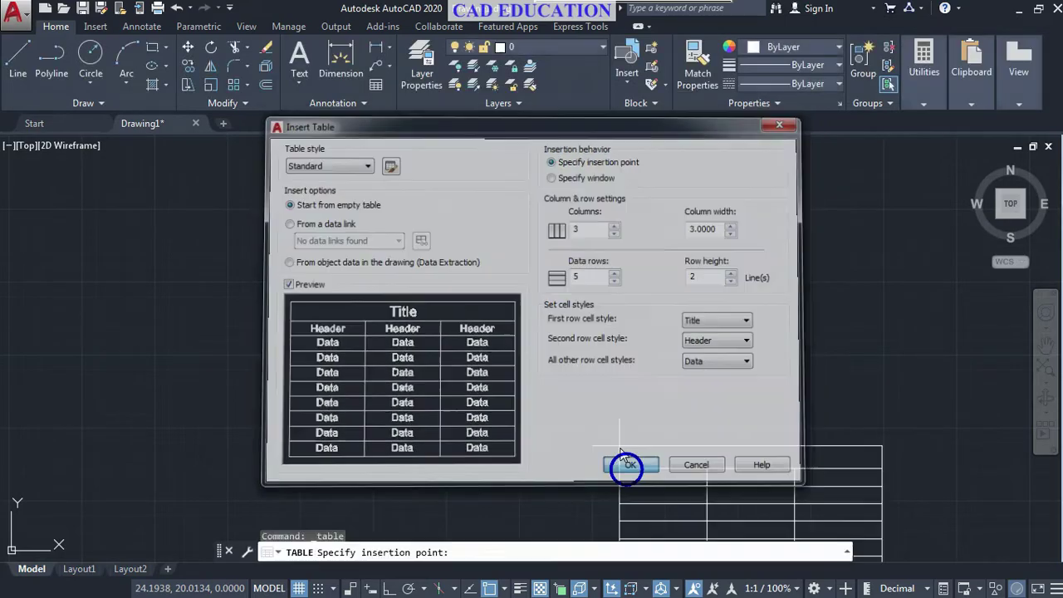
pyautogui.click(465, 197)
pyautogui.click(606, 360)
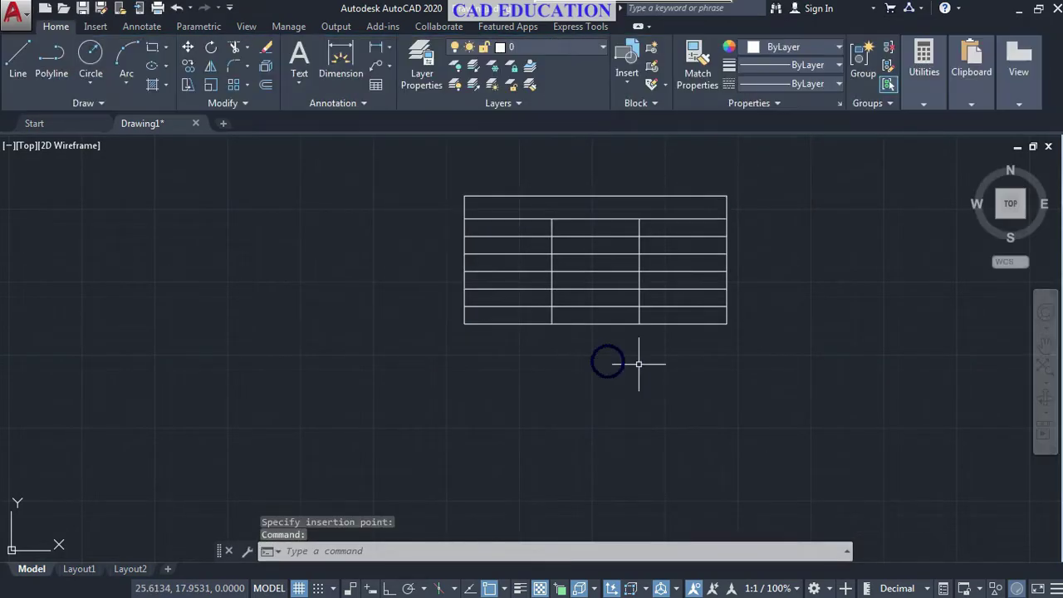
pyautogui.scroll(-2, 702, 384)
pyautogui.moveTo(695, 384); pyautogui.dragTo(642, 325, button='middle')
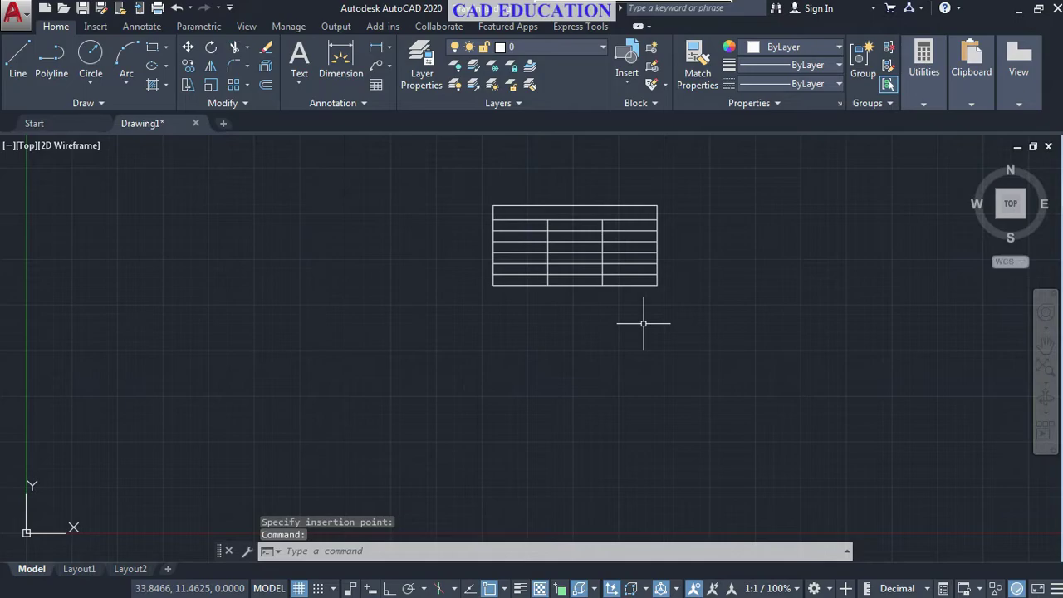
# Step: Create a new table style named "New Standard" based on the Standard style, starting from the table insertion settings
pyautogui.click(382, 89)
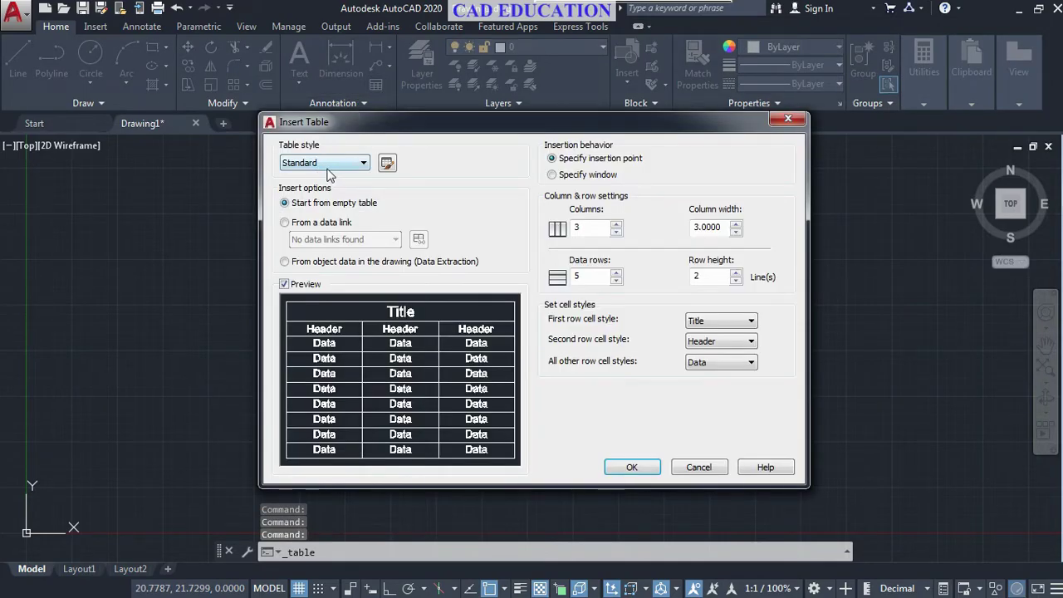
pyautogui.click(386, 162)
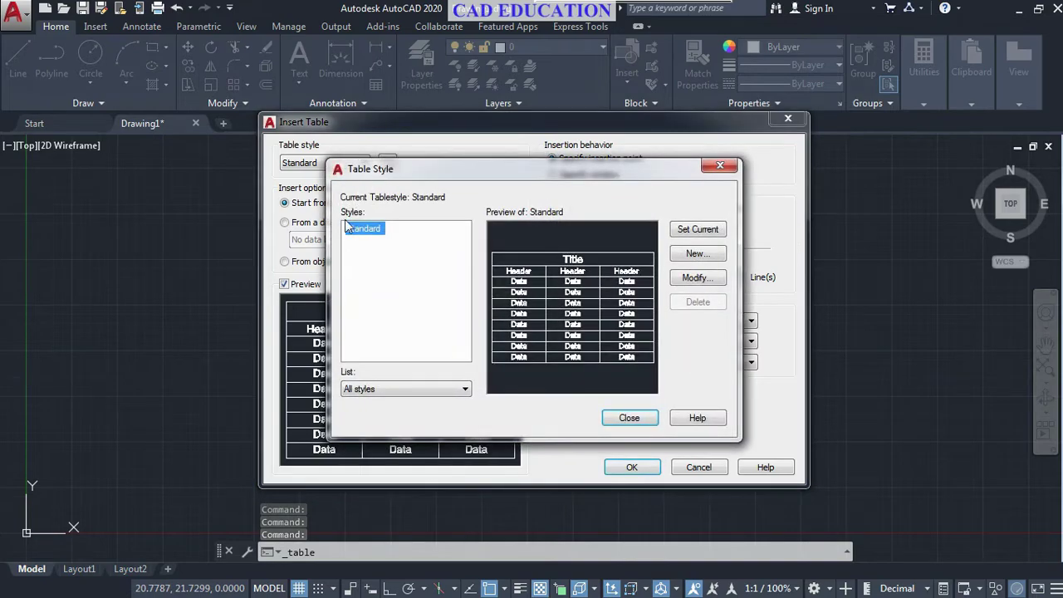
pyautogui.click(697, 254)
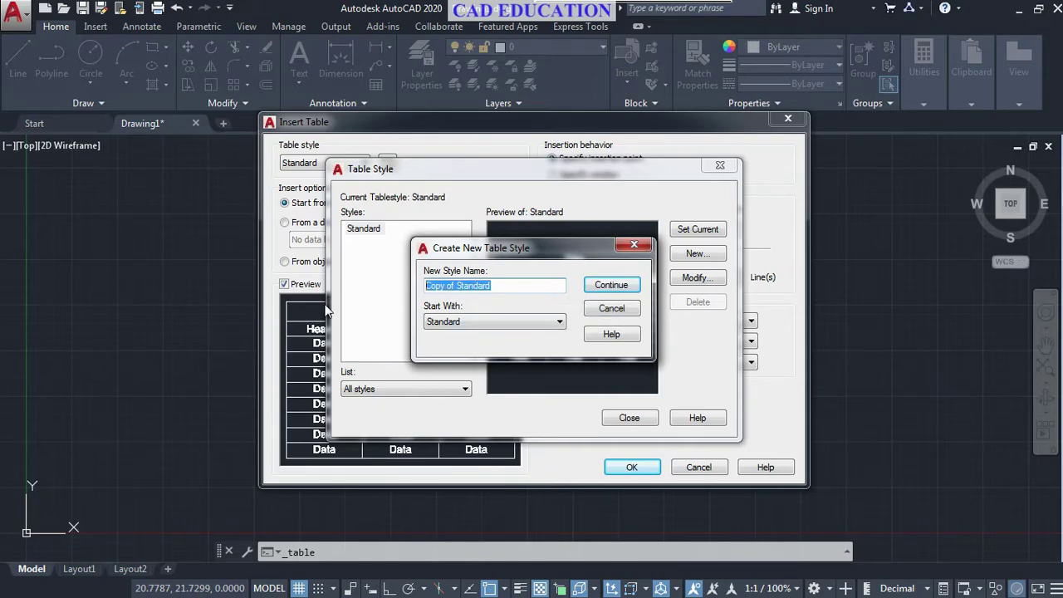
pyautogui.write('New')
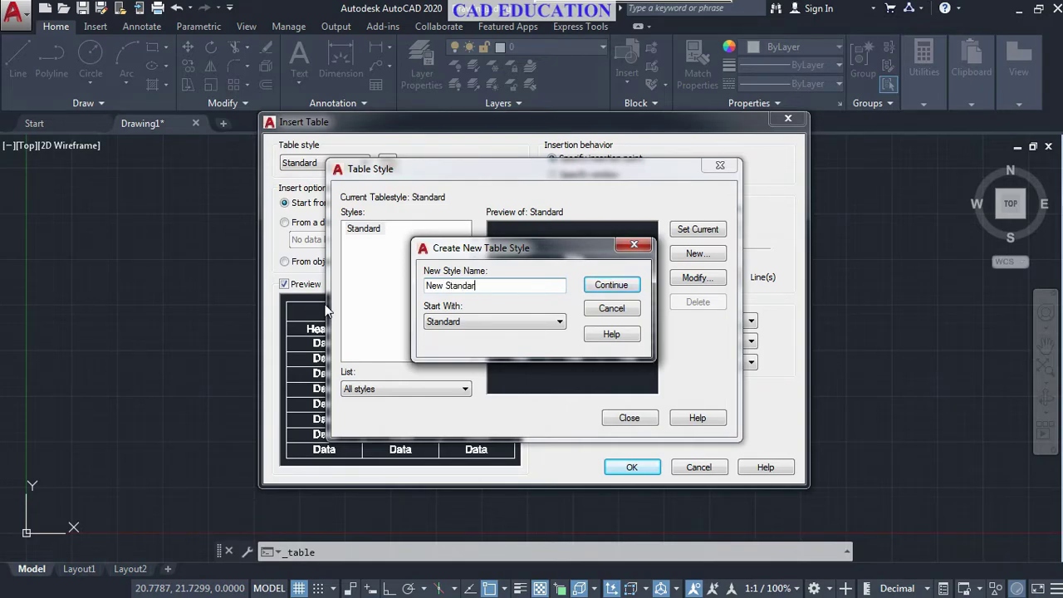
pyautogui.write('Standard')
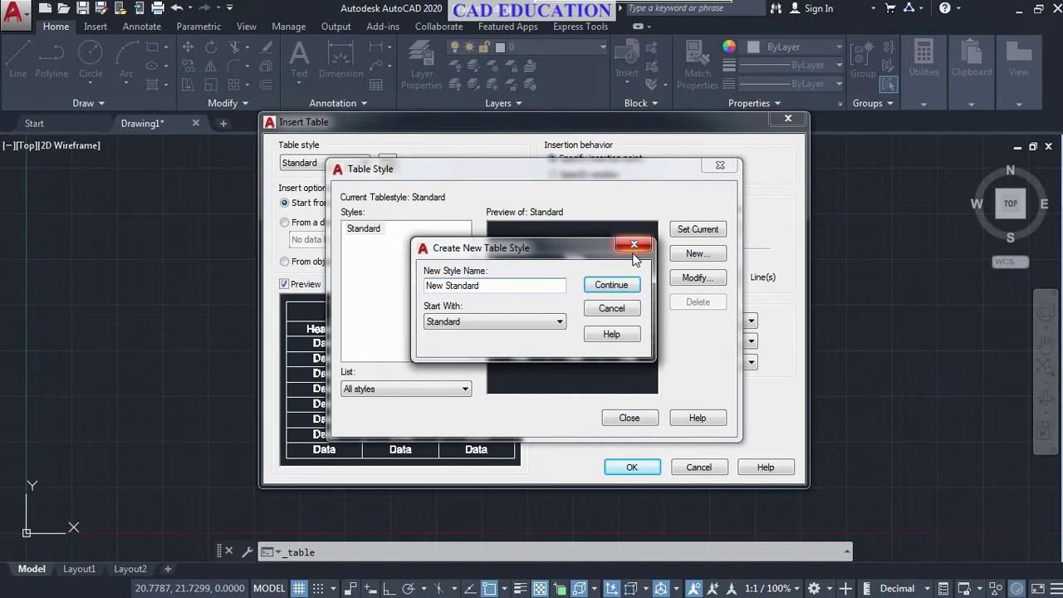
pyautogui.click(611, 285)
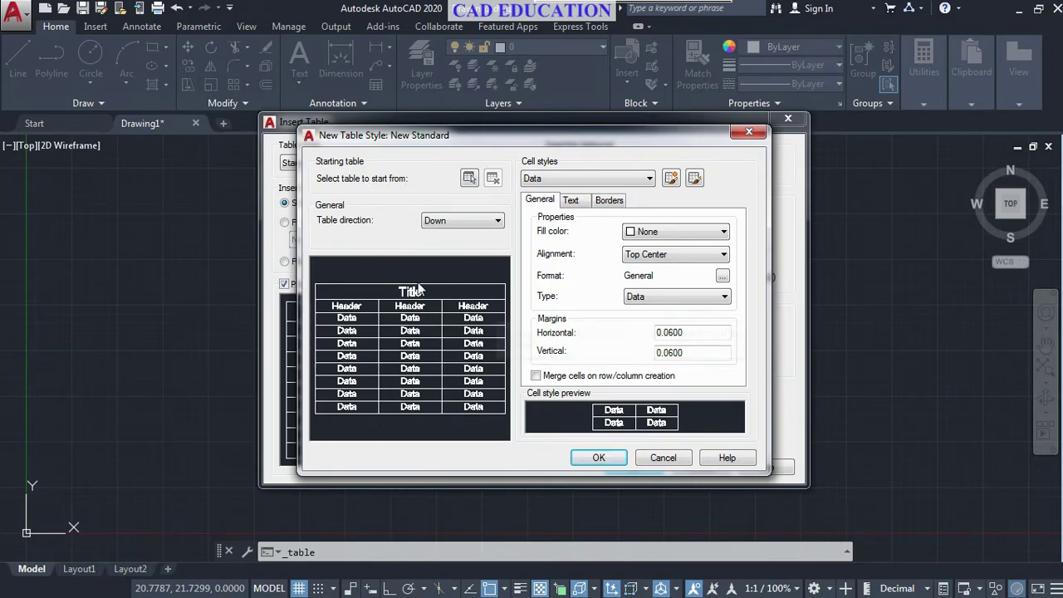
# Step: Try the Up table direction in the New Standard style and set it back to Down
pyautogui.click(474, 220)
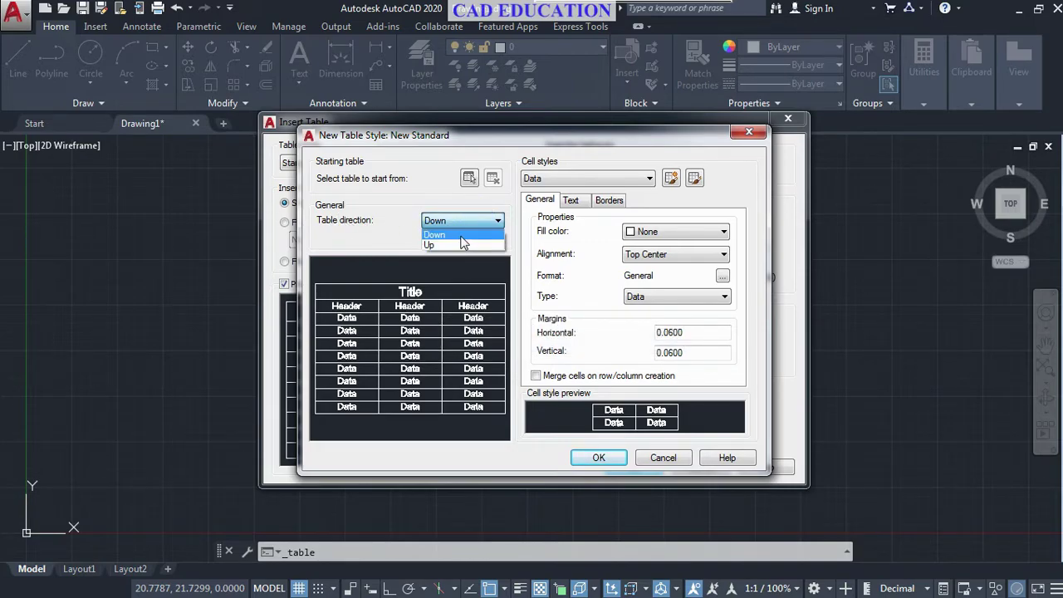
pyautogui.click(461, 234)
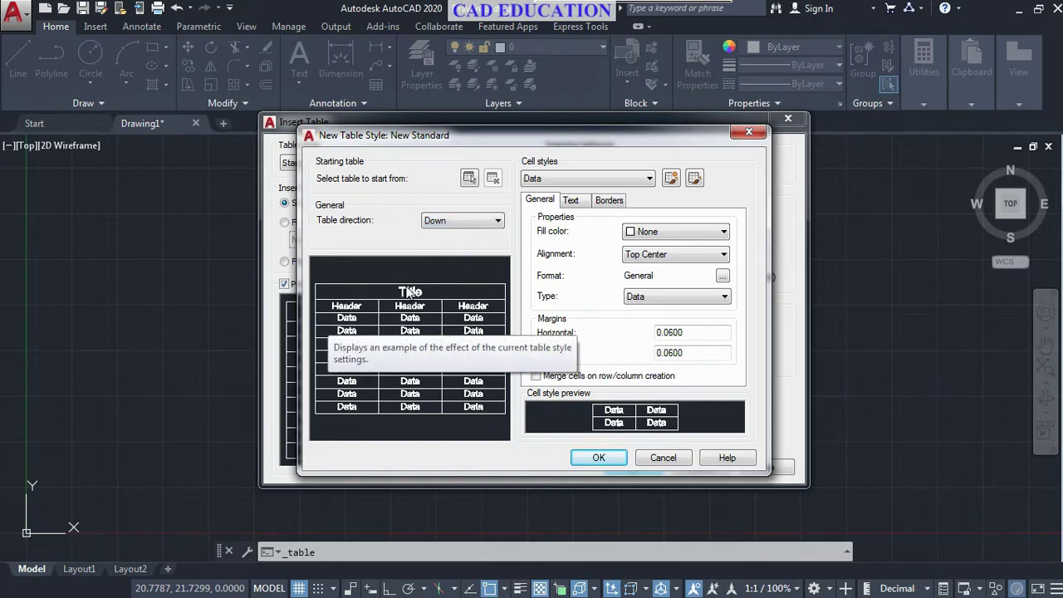
pyautogui.click(482, 221)
pyautogui.click(458, 244)
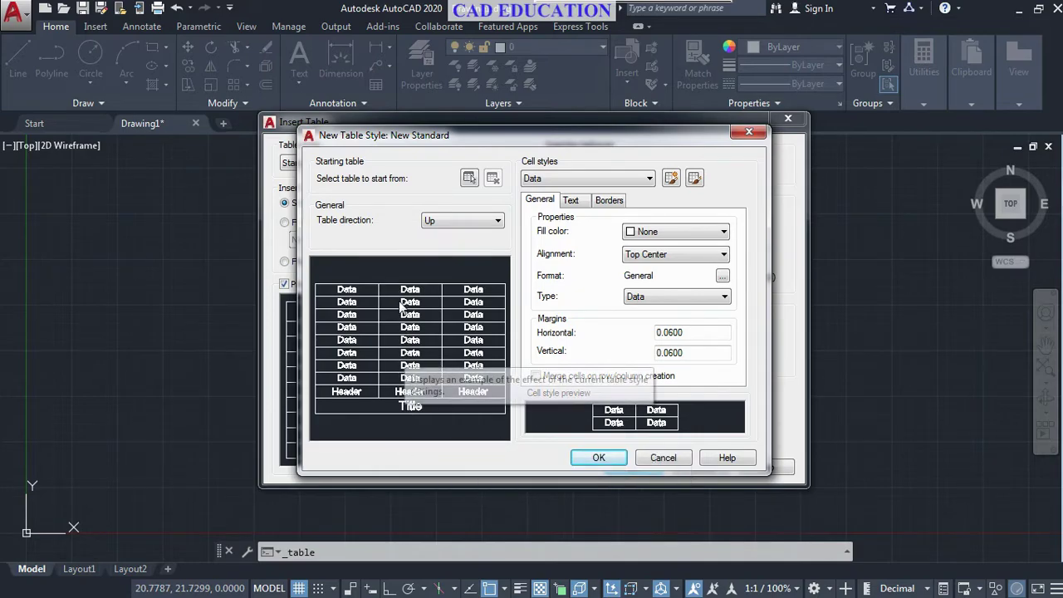
pyautogui.click(437, 220)
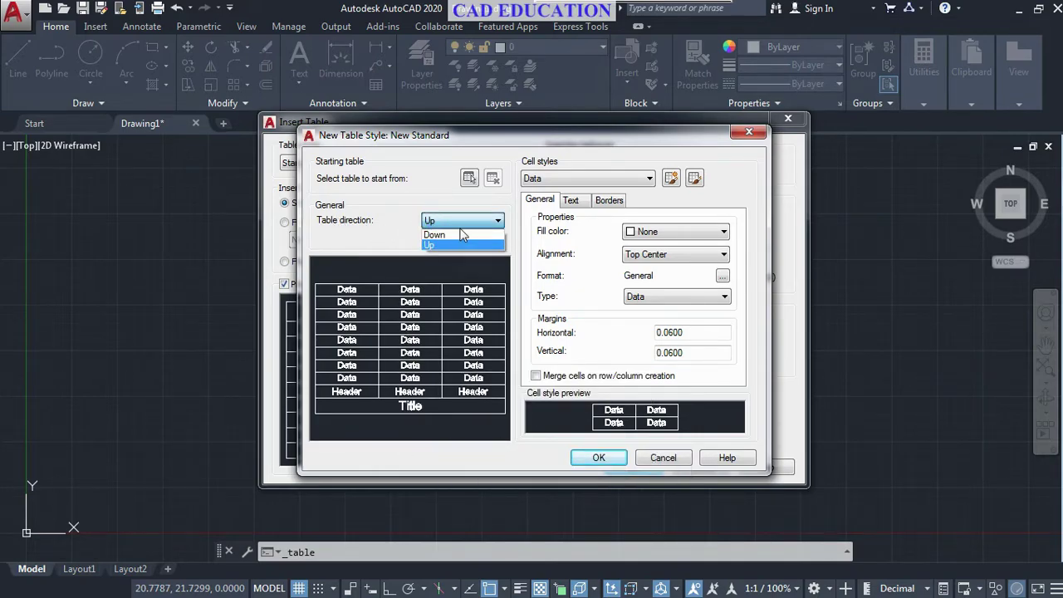
pyautogui.click(462, 234)
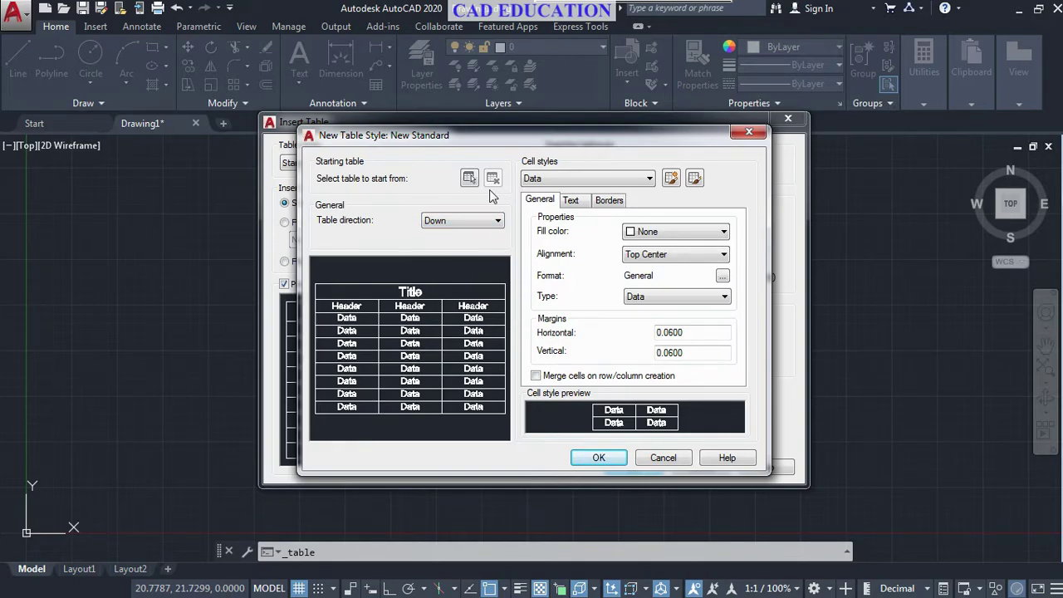
# Step: Set the fill color of the Title cell style to Green in the New Standard table style
pyautogui.click(574, 180)
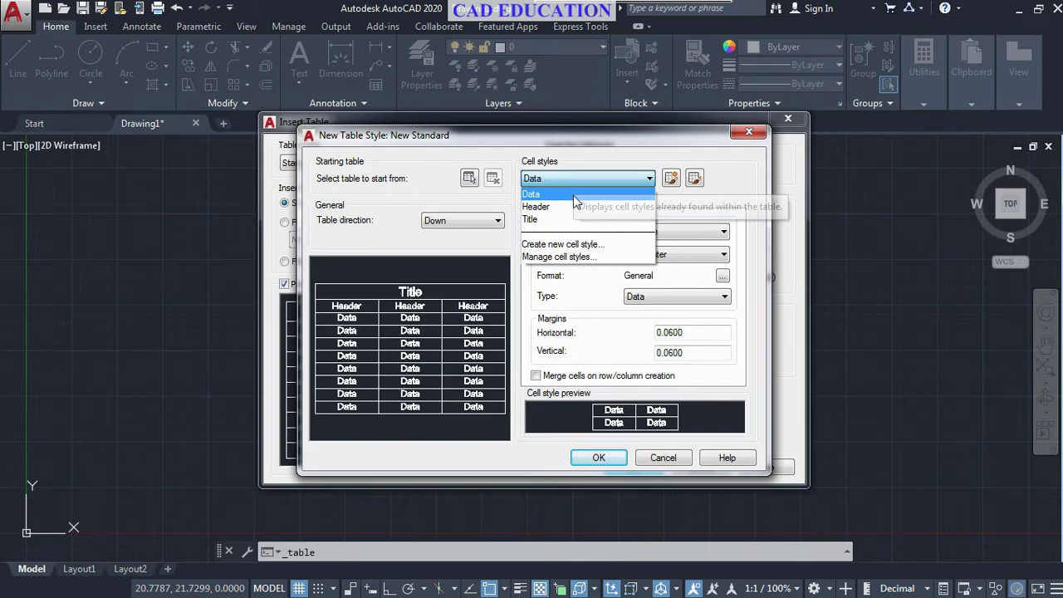
pyautogui.click(571, 218)
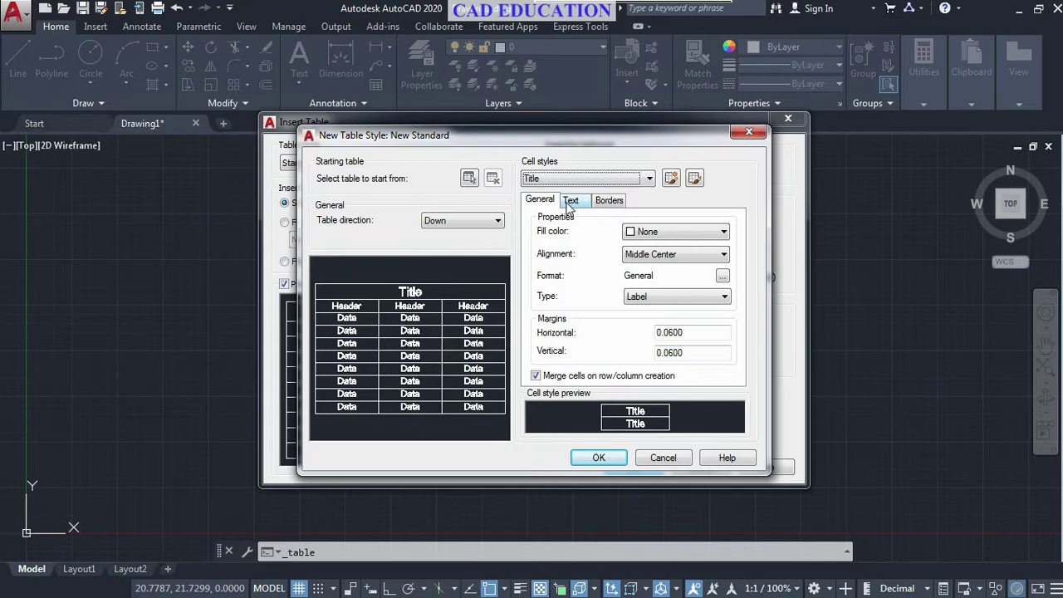
pyautogui.click(693, 232)
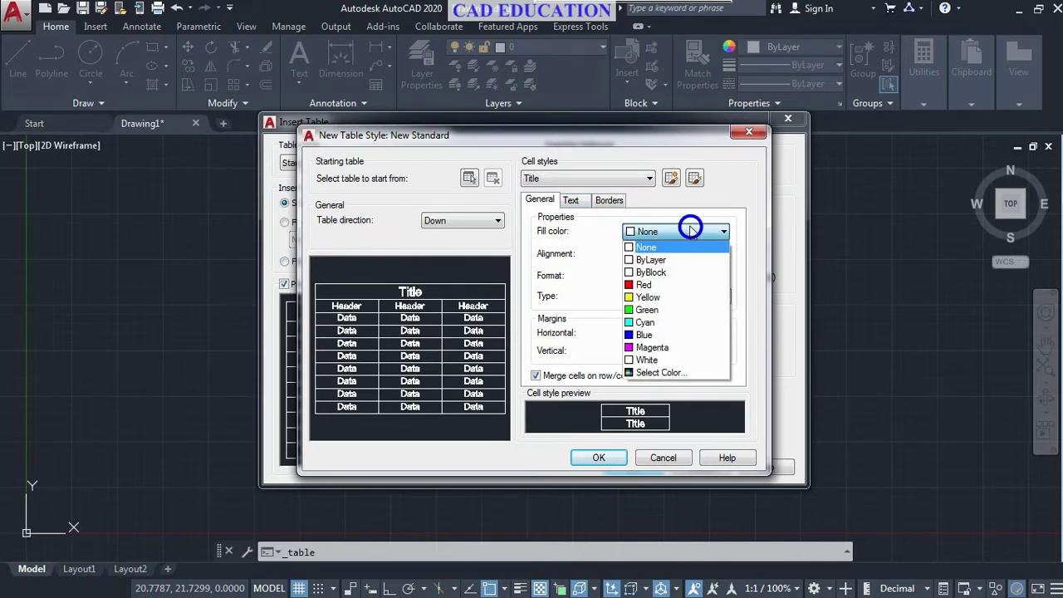
pyautogui.click(649, 311)
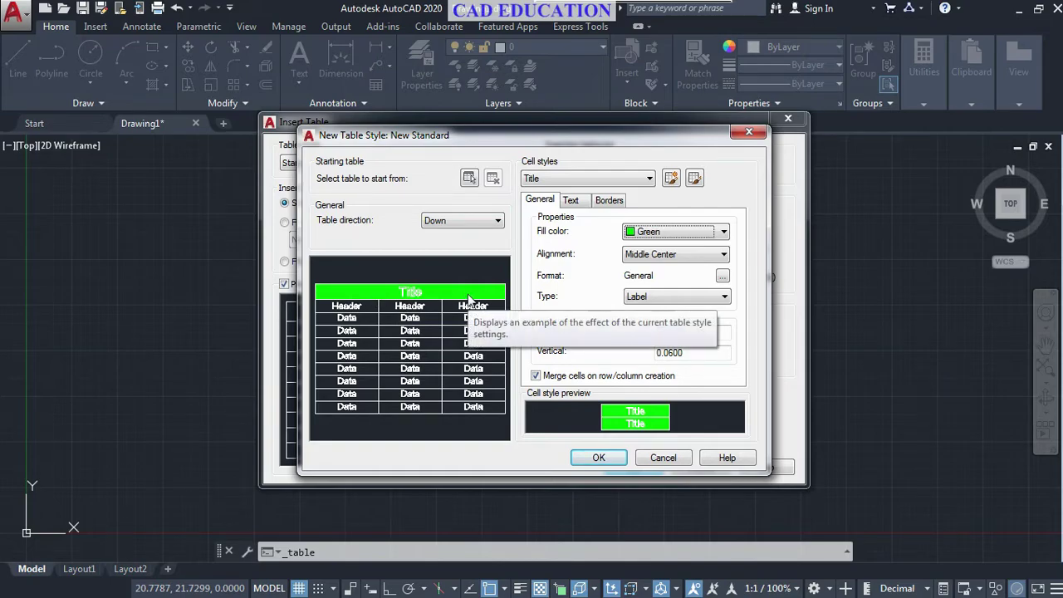
# Step: Set the Title cell style's text color to Red and apply Yellow to all its borders in the New Standard style
pyautogui.click(574, 201)
pyautogui.click(640, 276)
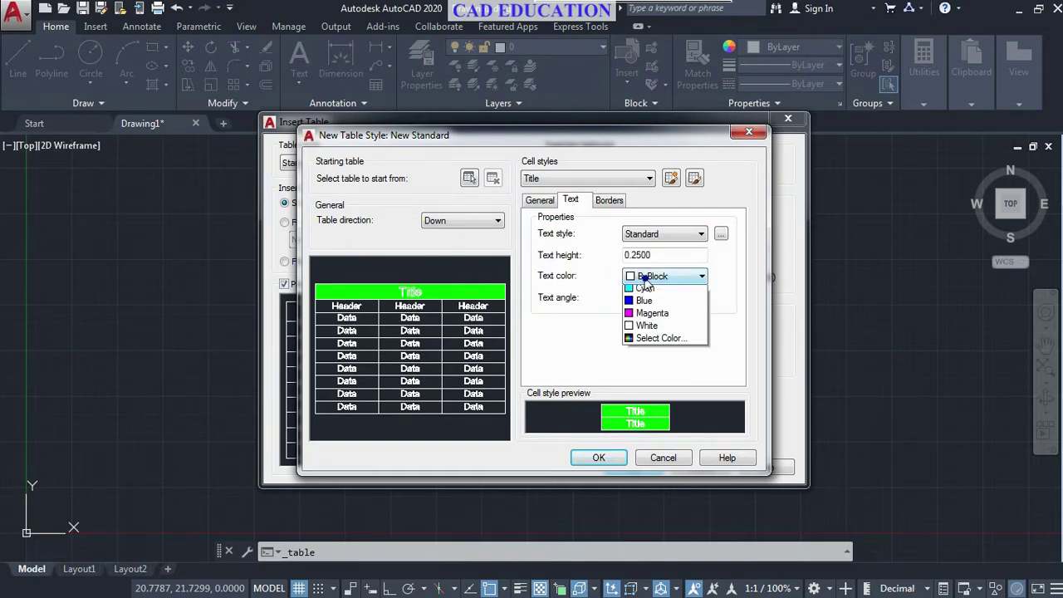
pyautogui.click(646, 317)
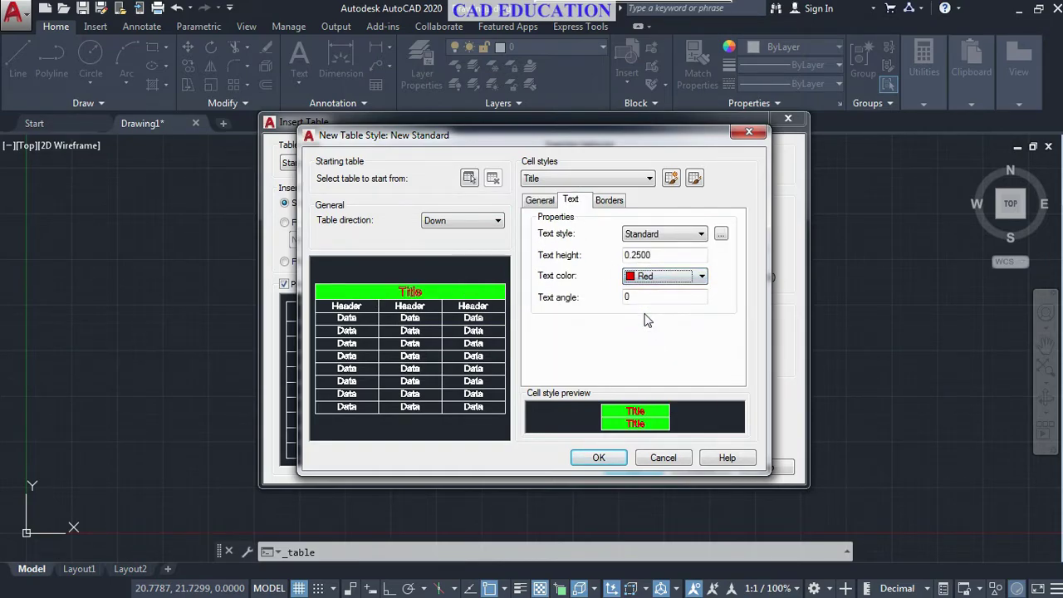
pyautogui.click(606, 202)
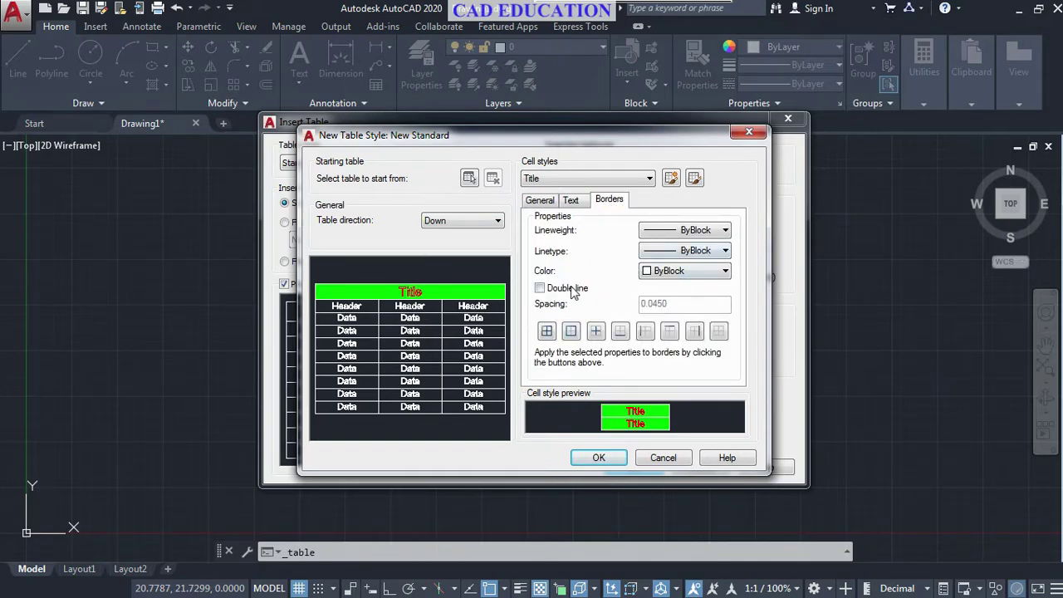
pyautogui.click(665, 272)
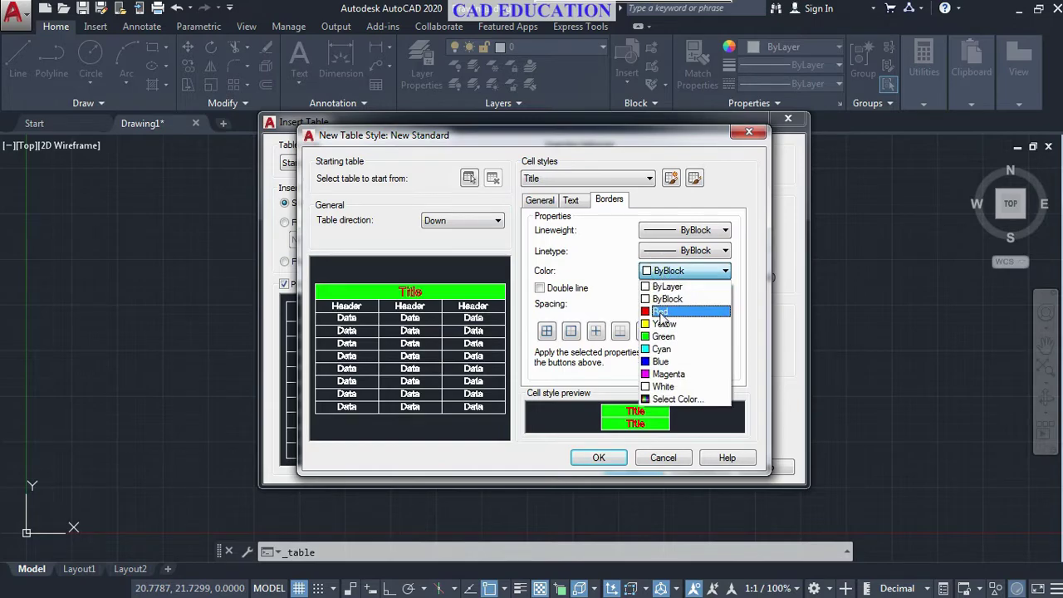
pyautogui.click(547, 332)
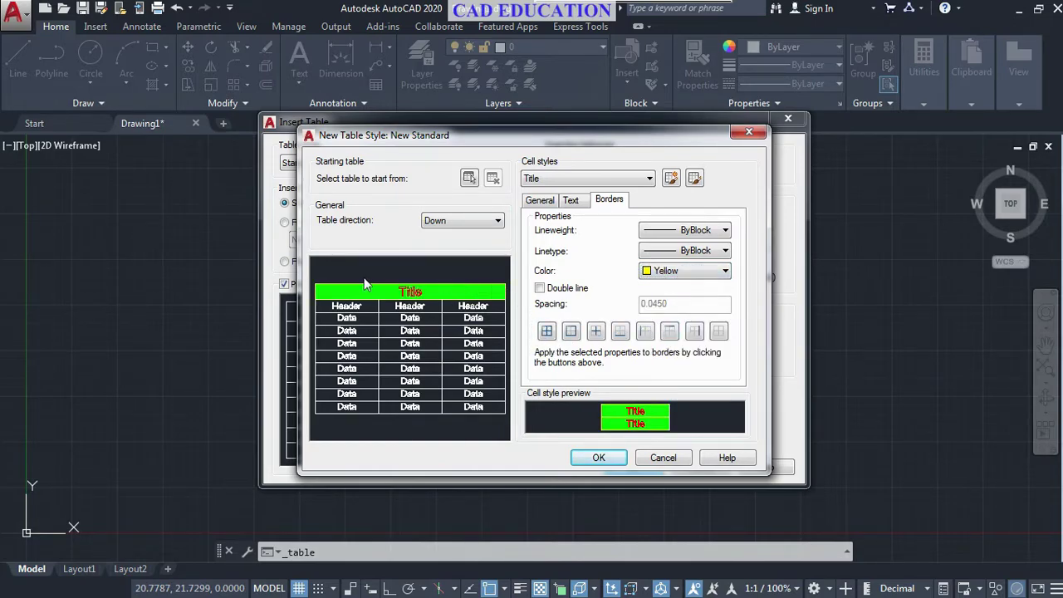
# Step: Set the fill color of the Header cell style to Cyan
pyautogui.click(558, 180)
pyautogui.click(557, 207)
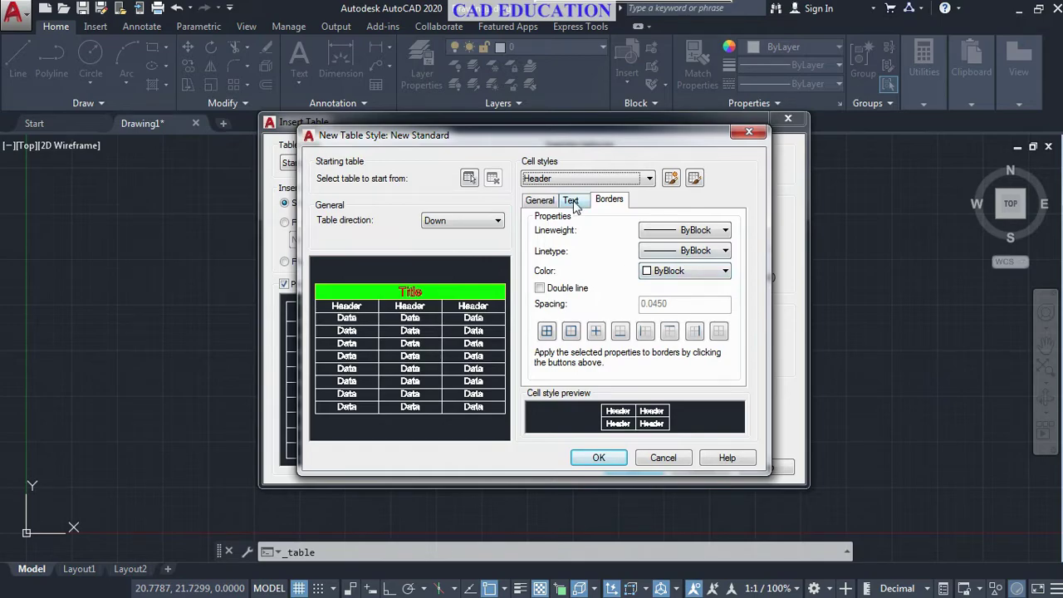
pyautogui.click(540, 200)
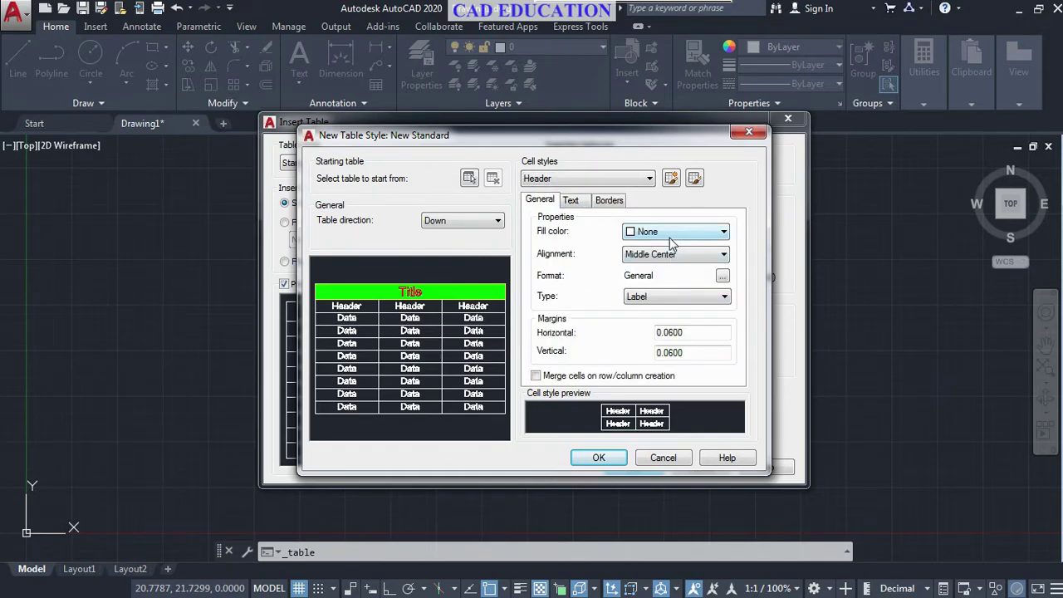
pyautogui.click(669, 234)
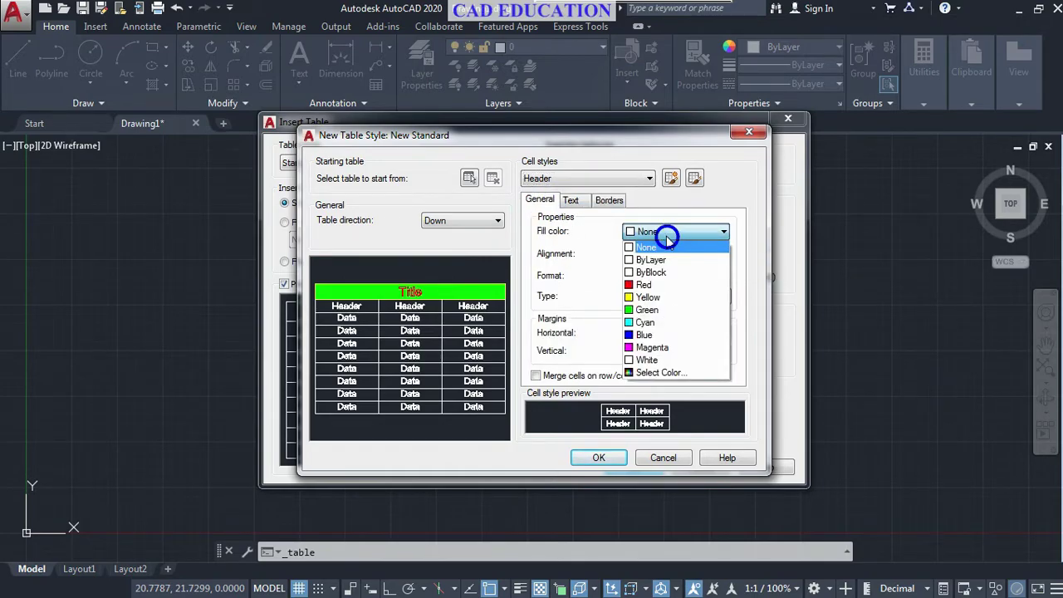
pyautogui.click(661, 324)
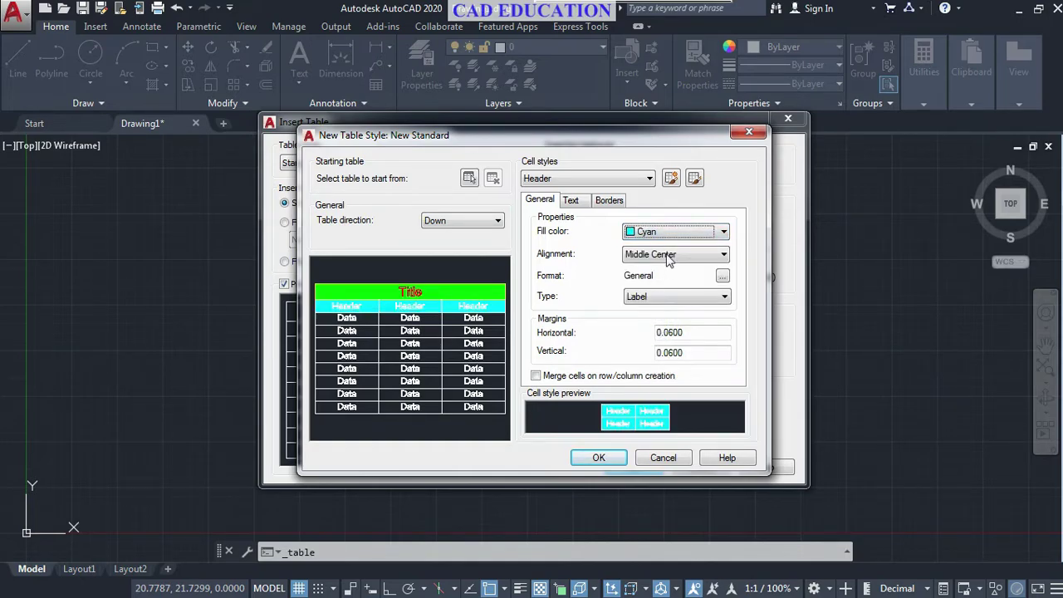
# Step: Set the text color of the Header cell style to Yellow, keeping its Standard text style
pyautogui.click(571, 200)
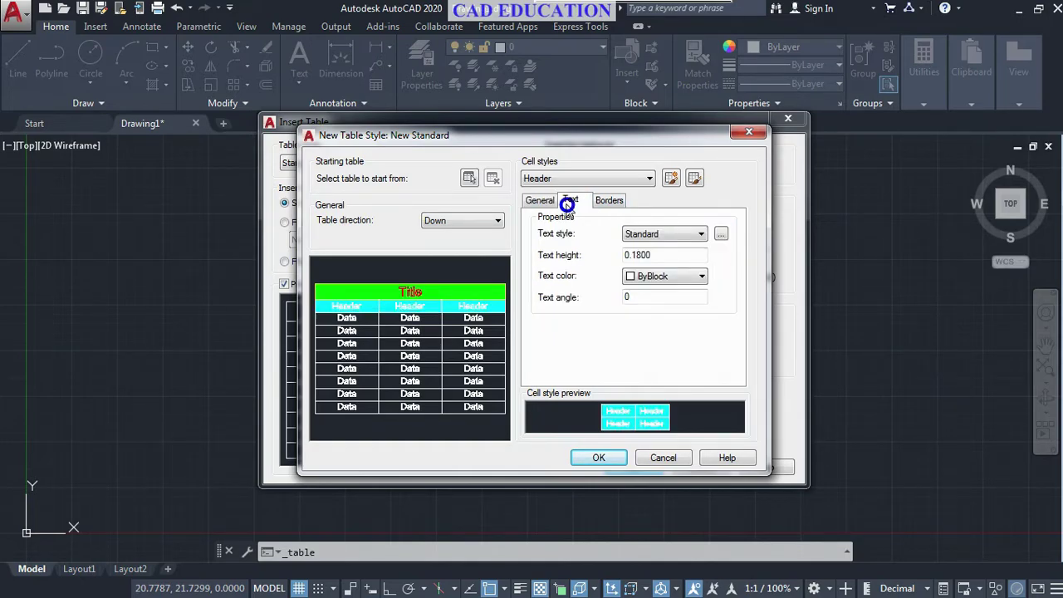
pyautogui.click(671, 233)
pyautogui.click(670, 258)
pyautogui.click(670, 279)
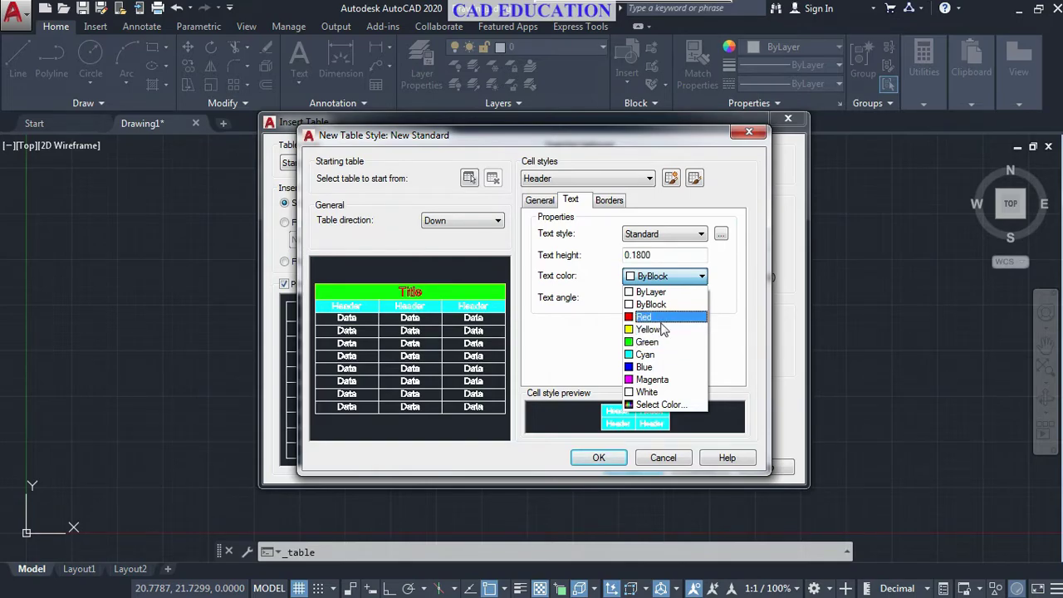
pyautogui.click(662, 329)
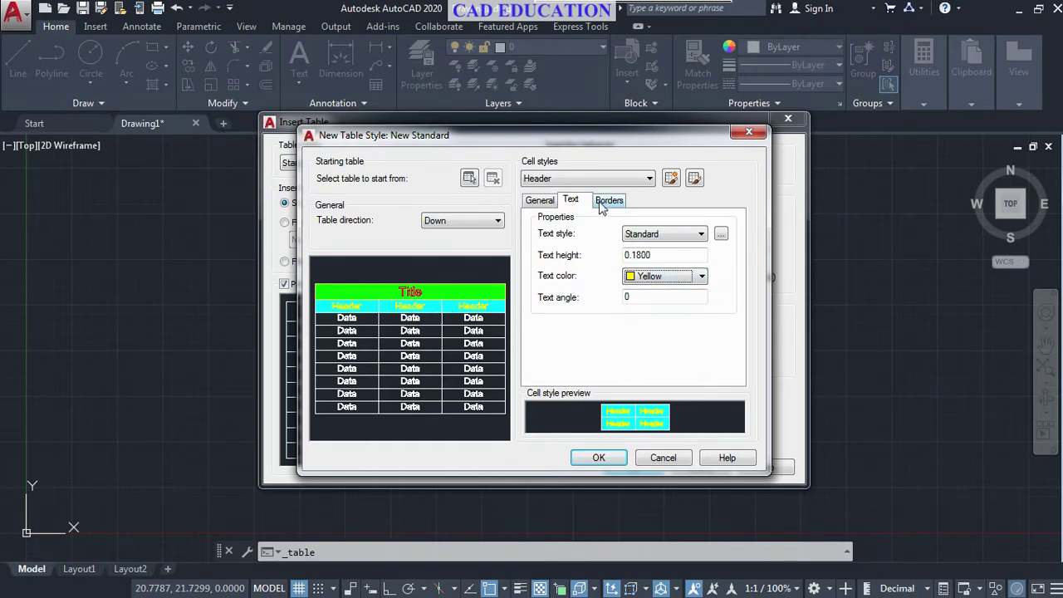
# Step: Set the fill color of the Data cell style to Magenta
pyautogui.click(650, 178)
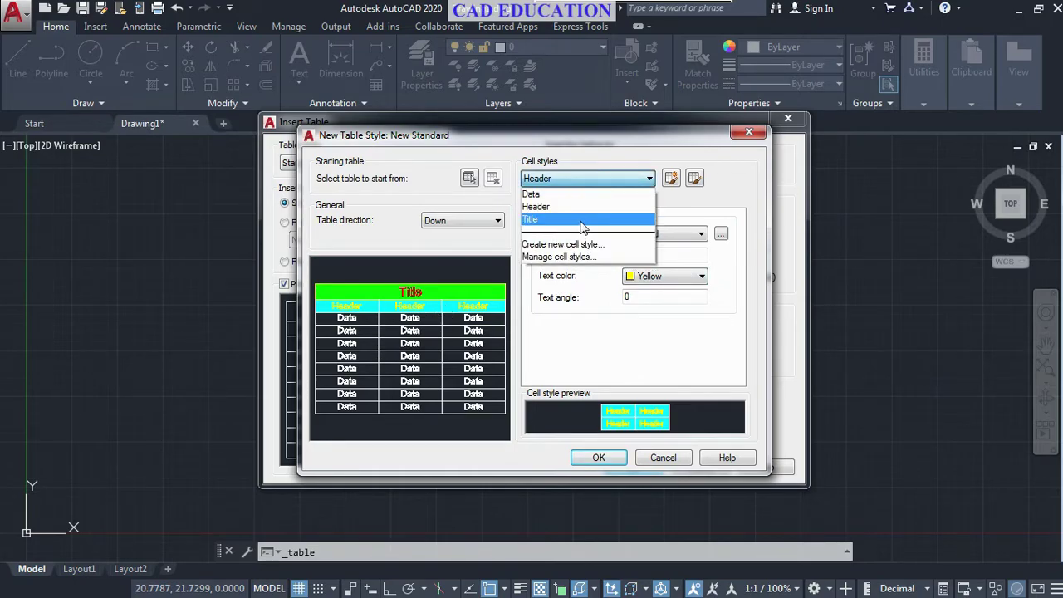
pyautogui.click(581, 194)
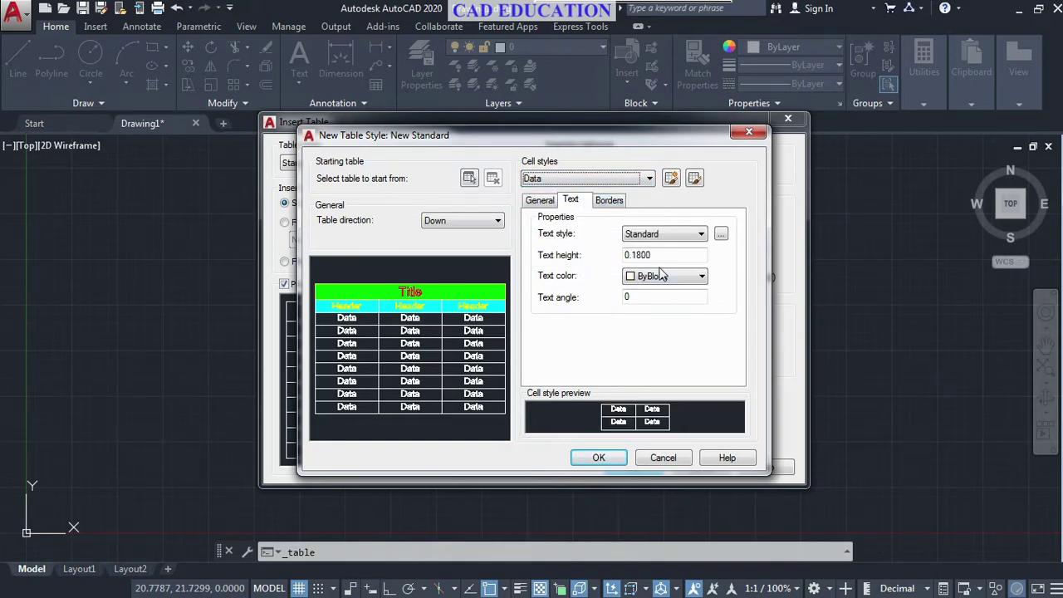
pyautogui.click(540, 203)
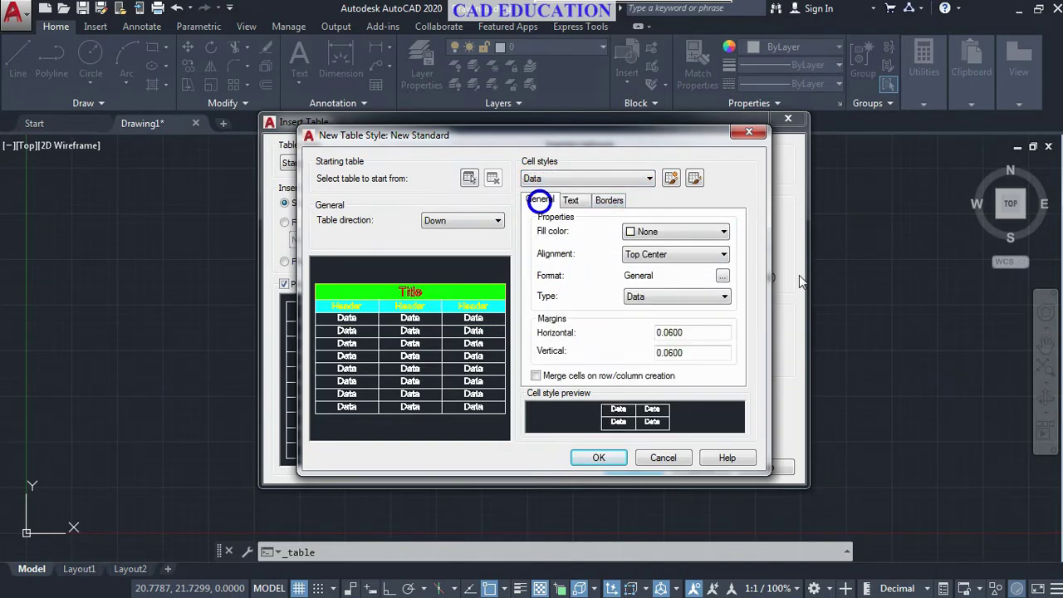
pyautogui.click(646, 232)
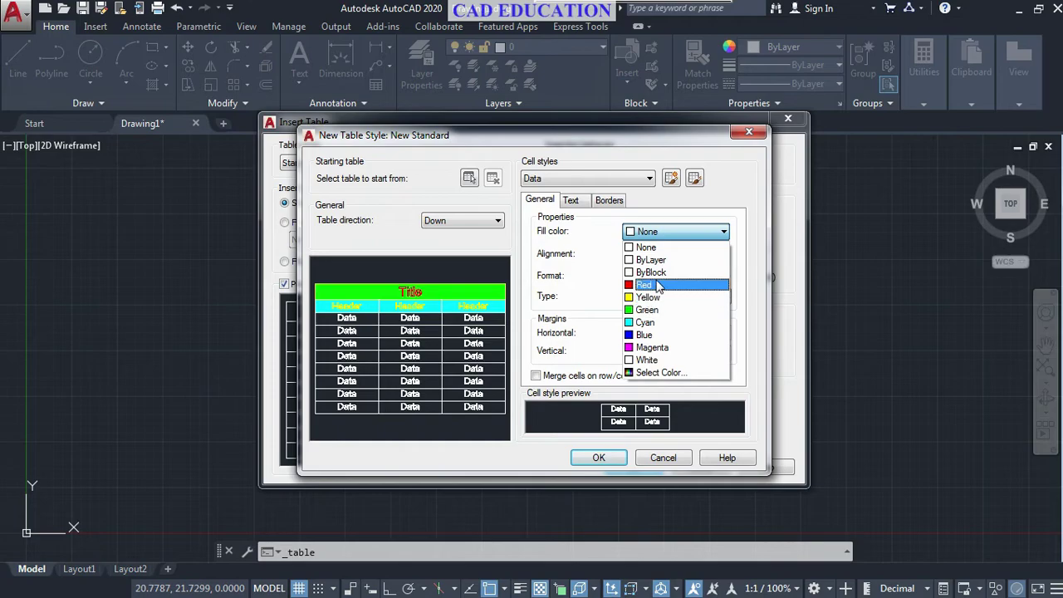
pyautogui.click(654, 347)
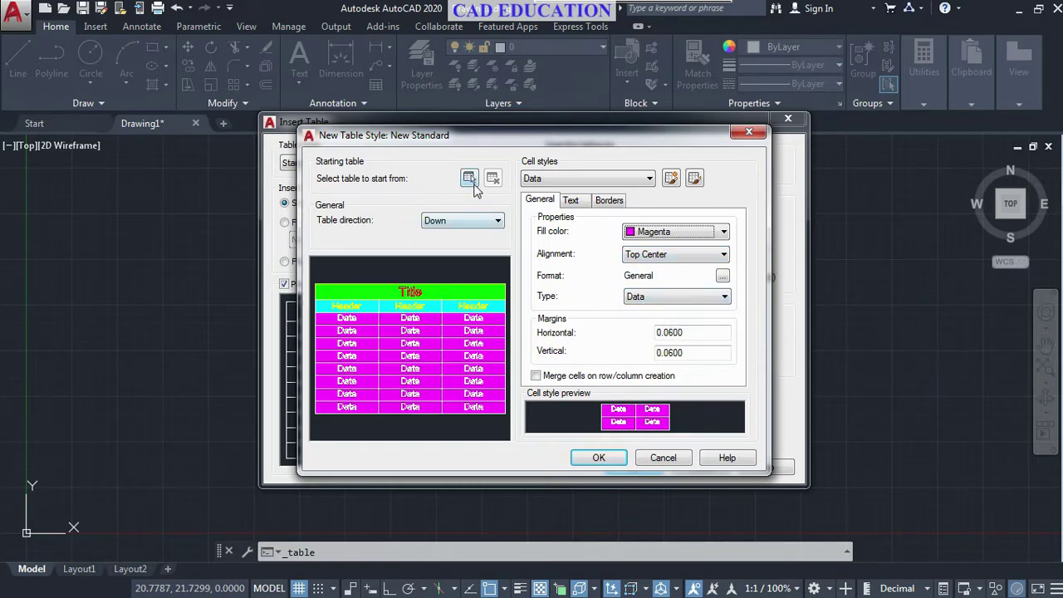
# Step: Check the Data cell style's text and border settings, and save the New Standard style, returning to the table insertion settings
pyautogui.click(572, 200)
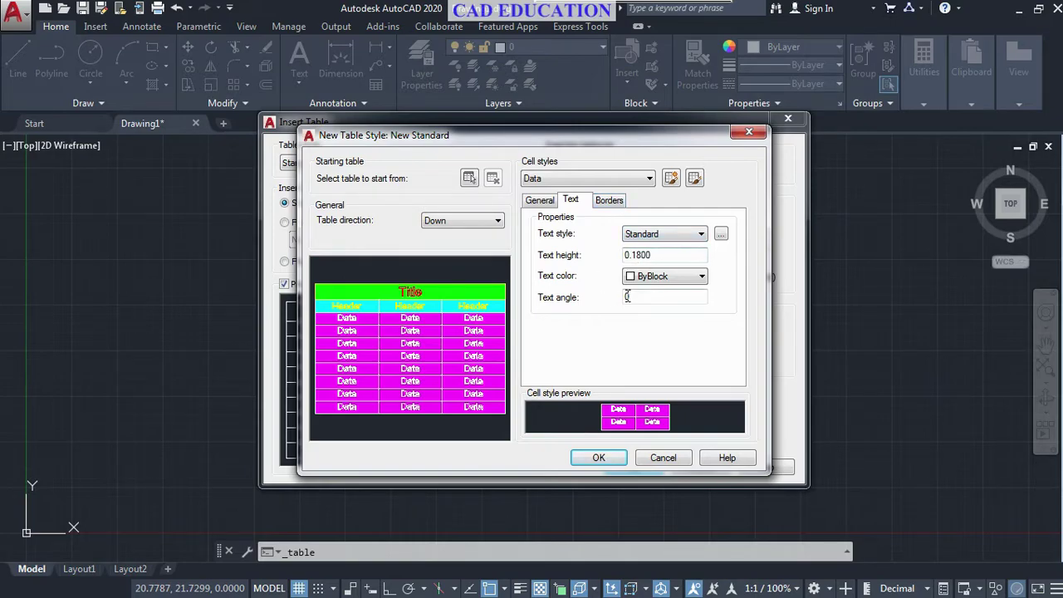
pyautogui.click(613, 203)
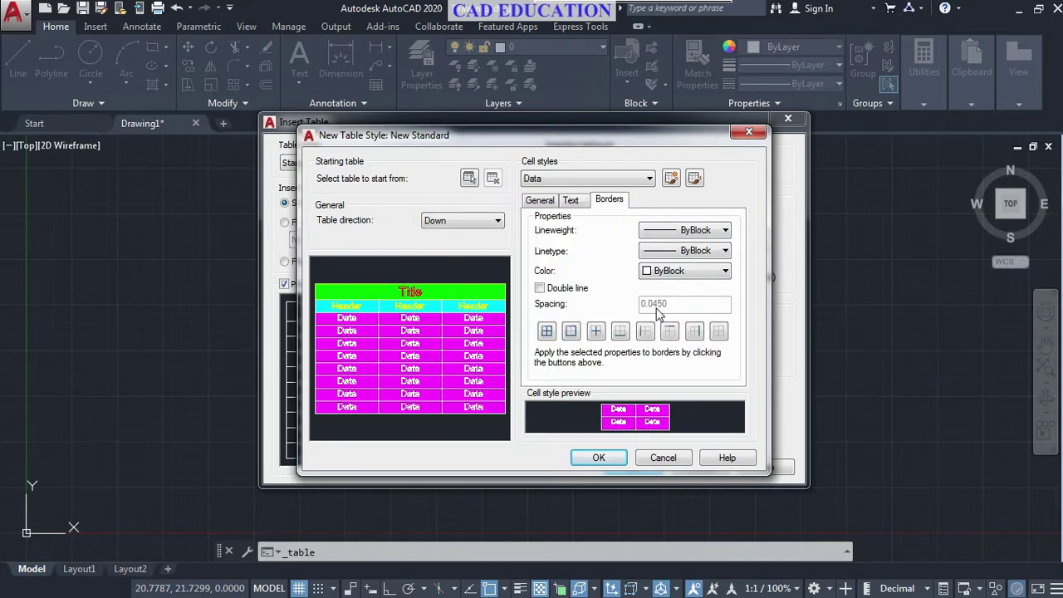
pyautogui.click(598, 457)
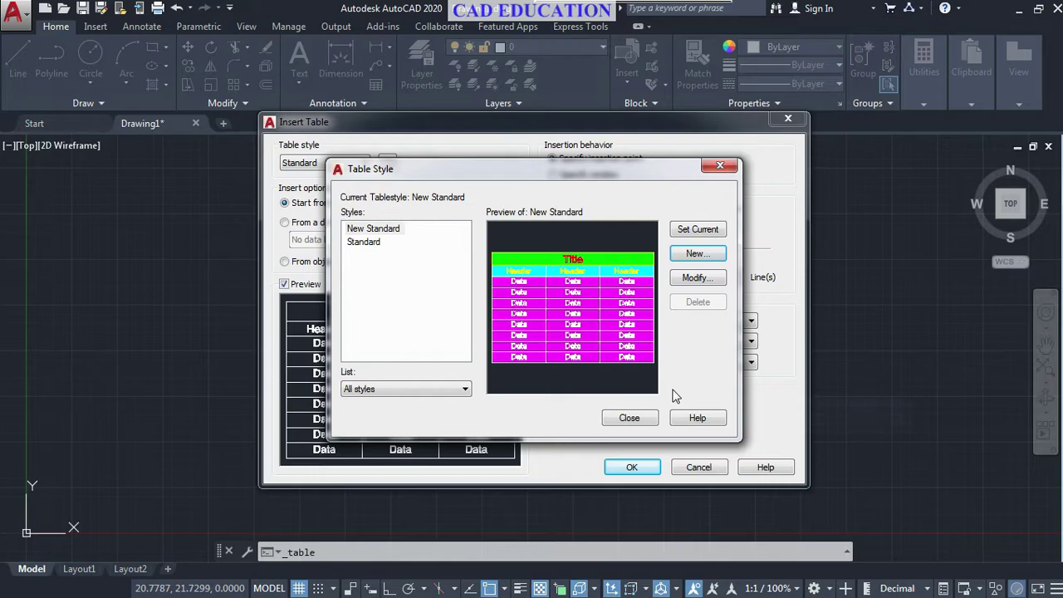
pyautogui.click(628, 418)
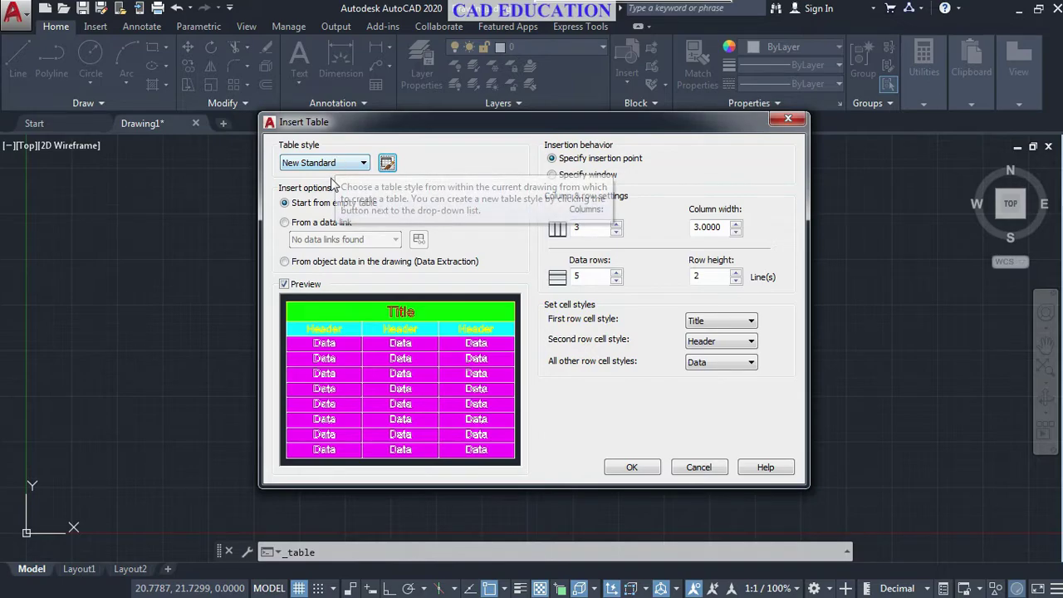
# Step: Insert an empty New Standard table with three columns and five data rows below the existing table
pyautogui.click(629, 466)
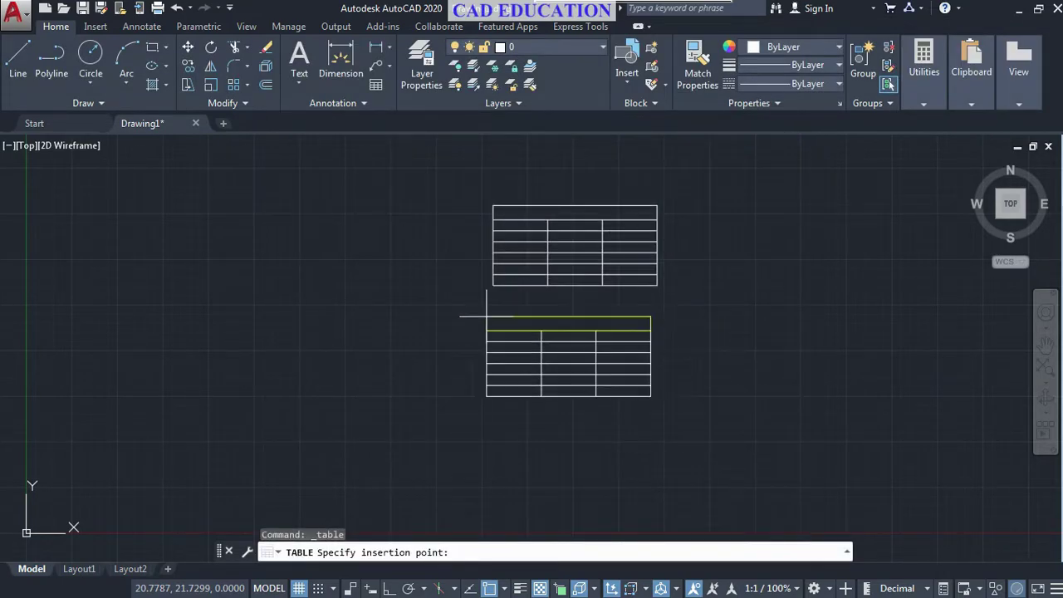
pyautogui.click(499, 314)
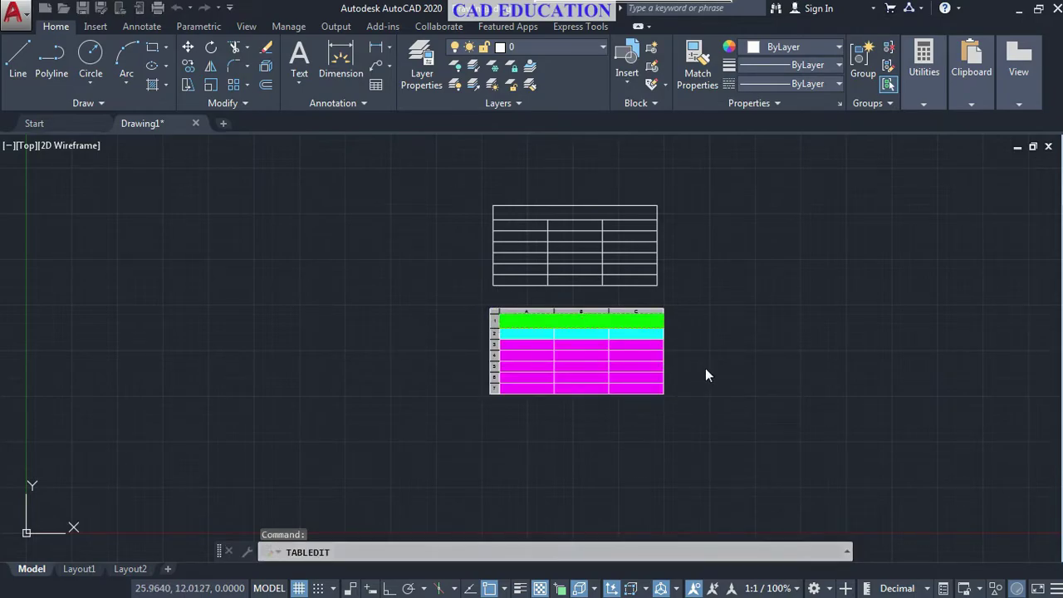
pyautogui.press('Escape')
# Step: Enter the sample text "dffeg" in the title row of the colored table
pyautogui.scroll(2, 593, 353)
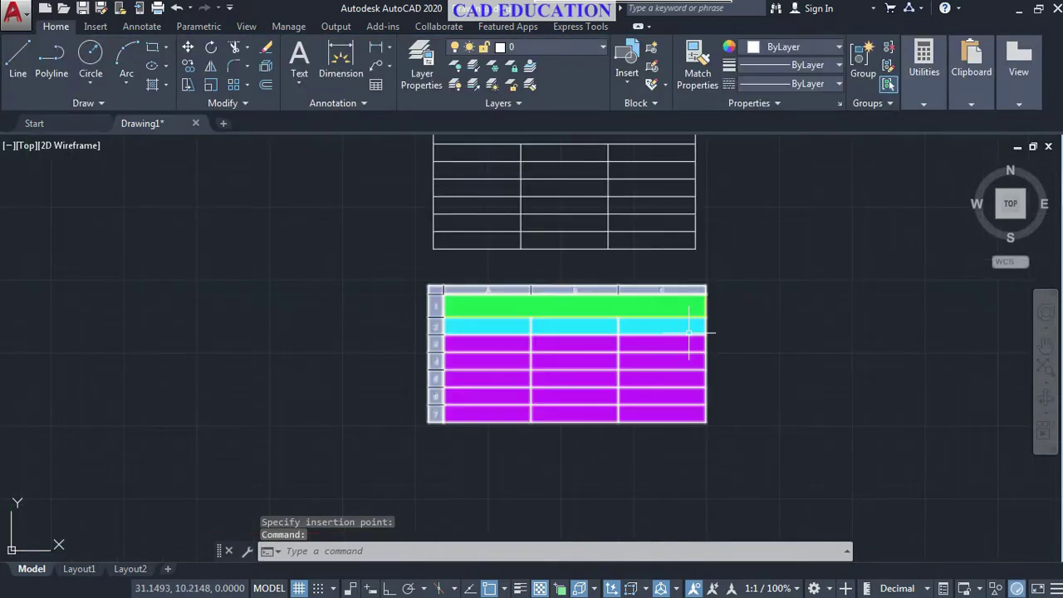
pyautogui.moveTo(567, 379); pyautogui.dragTo(633, 406, button='middle')
pyautogui.click(635, 312)
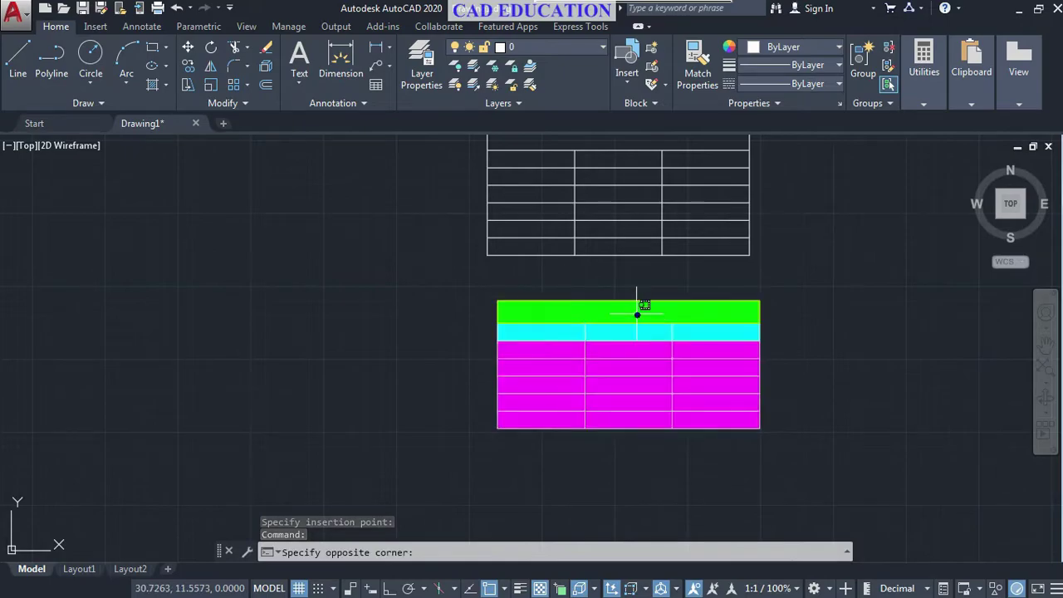
pyautogui.write('dffeg')
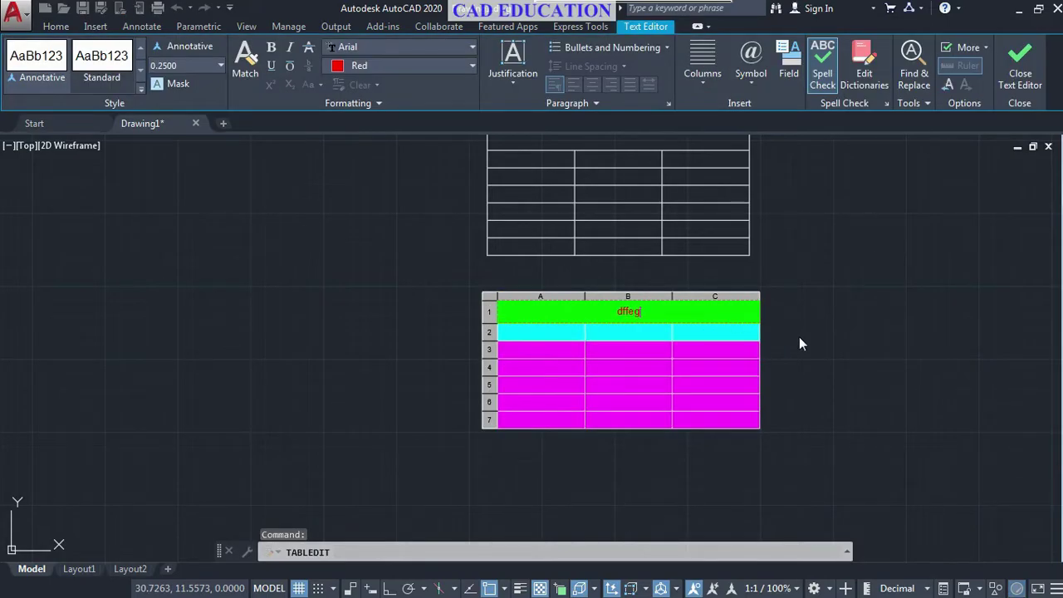
pyautogui.click(799, 336)
# Step: Enter "dfbdfgbe" in the first header cell and "rgergeger" in the first data cell of the colored table
pyautogui.click(542, 330)
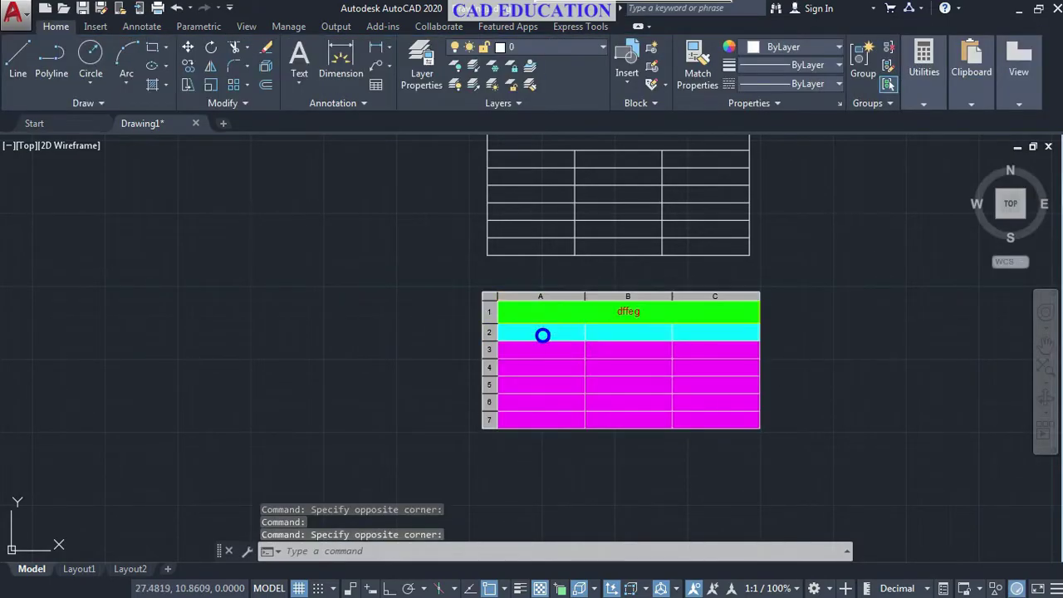
pyautogui.write('dfsdgsd')
pyautogui.click(565, 349)
pyautogui.click(564, 350)
pyautogui.write('rgergeg')
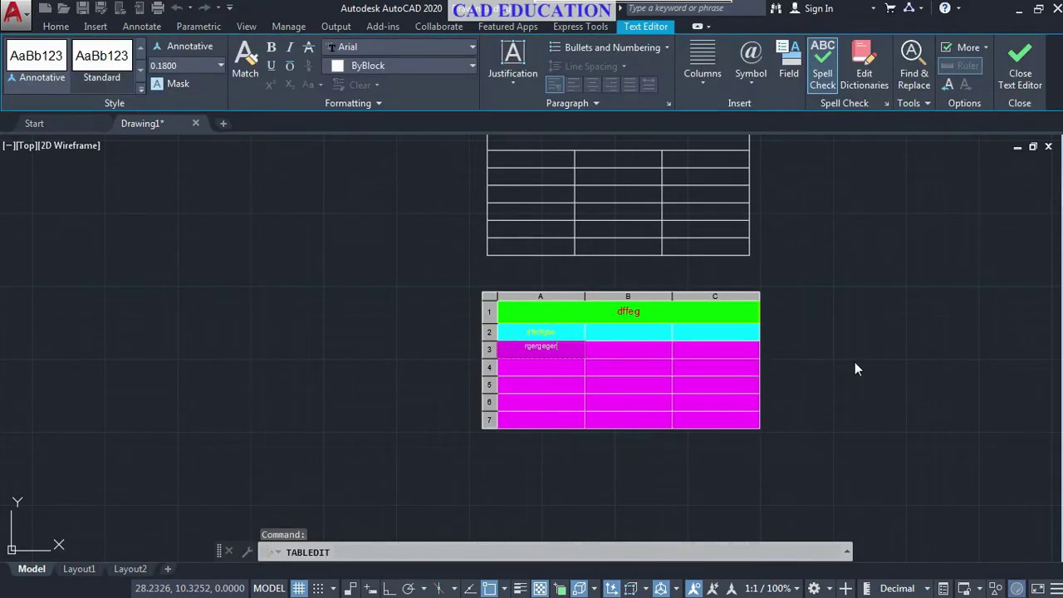
pyautogui.write('er')
pyautogui.click(852, 366)
pyautogui.scroll(4, 639, 322)
pyautogui.moveTo(639, 322)
pyautogui.mouseDown(button='middle')
pyautogui.moveTo(600, 275)
pyautogui.moveTo(598, 240)
pyautogui.mouseUp(button='middle')
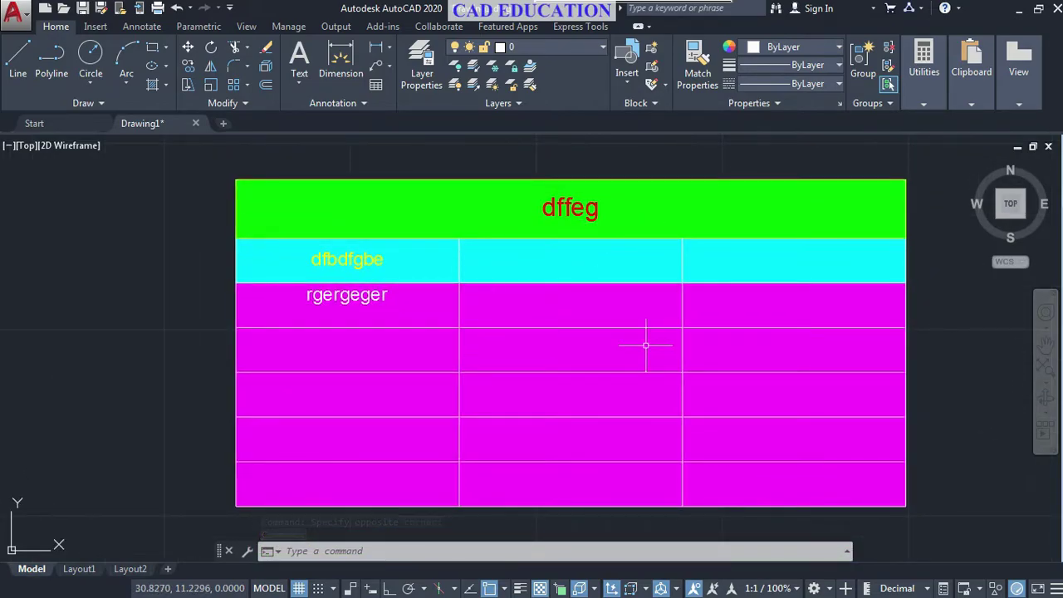
# Step: Insert an empty Standard-style table with three columns and five data rows to the left of the two existing tables
pyautogui.scroll(-4, 640, 359)
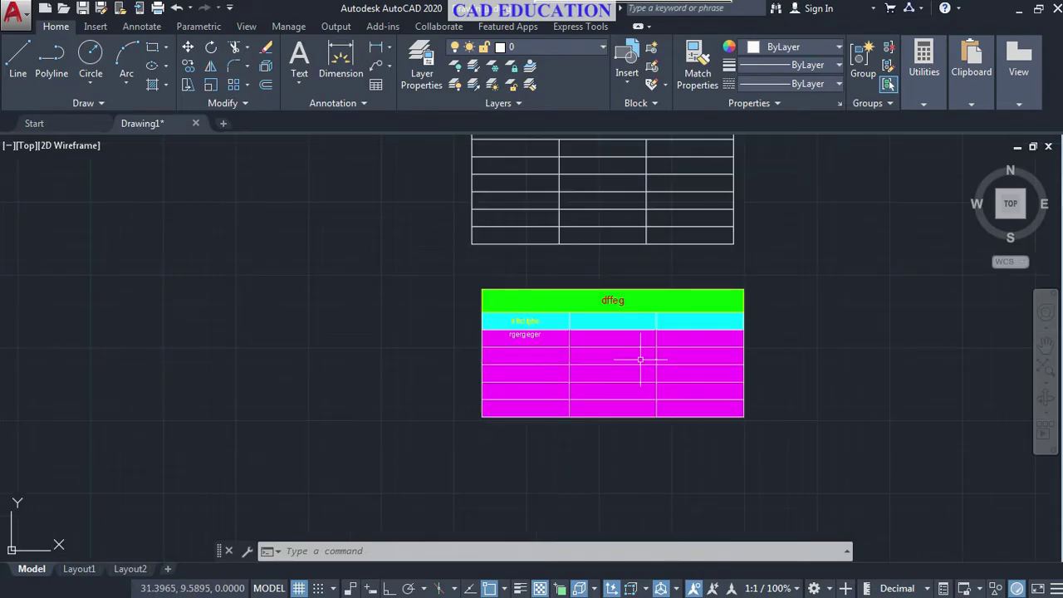
pyautogui.moveTo(640, 359); pyautogui.dragTo(712, 410, button='middle')
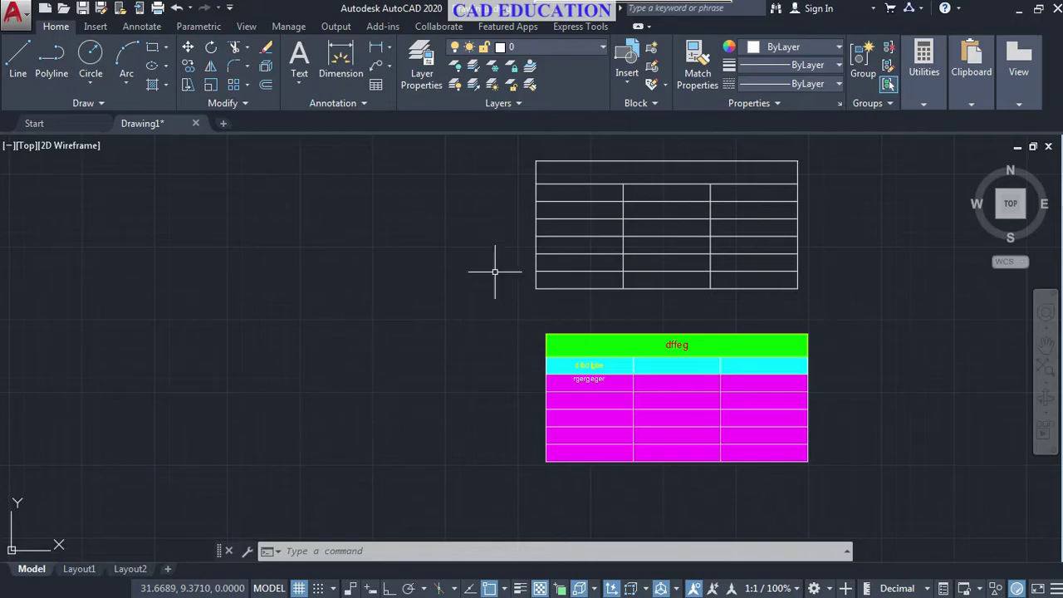
pyautogui.click(377, 85)
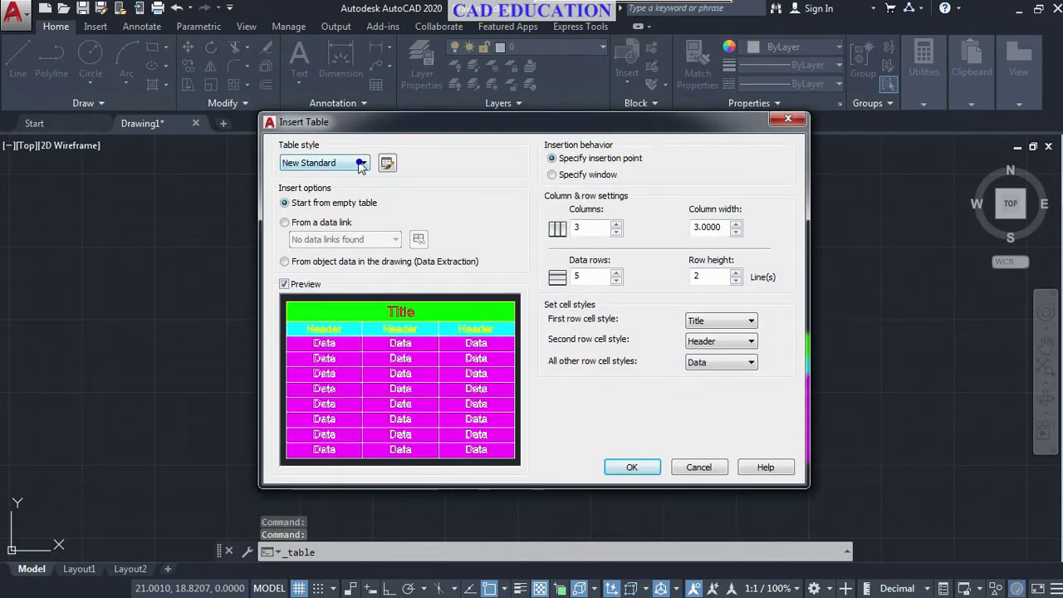
pyautogui.click(360, 164)
pyautogui.click(333, 185)
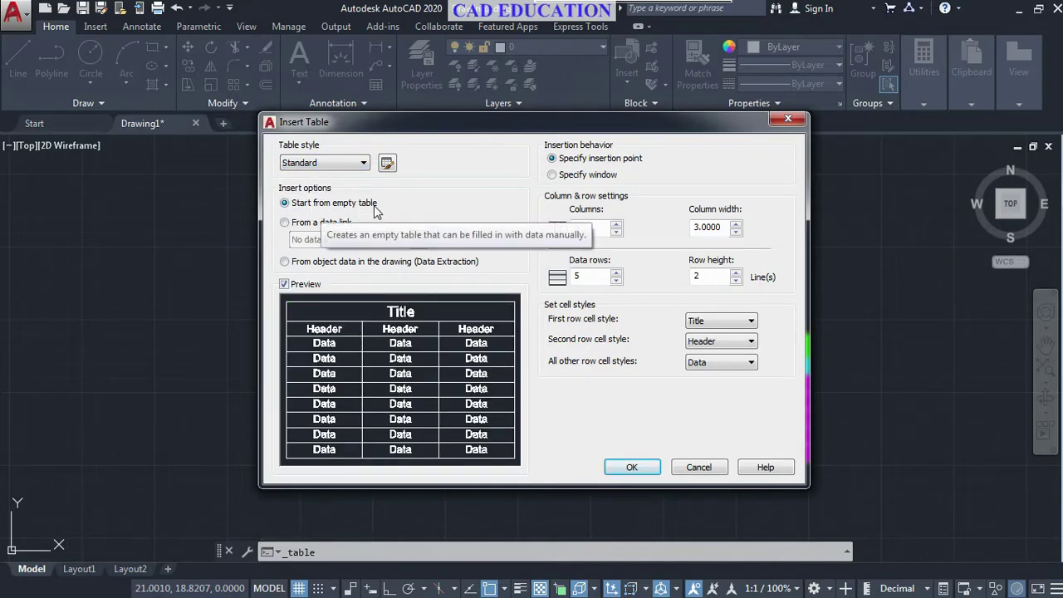
pyautogui.click(628, 466)
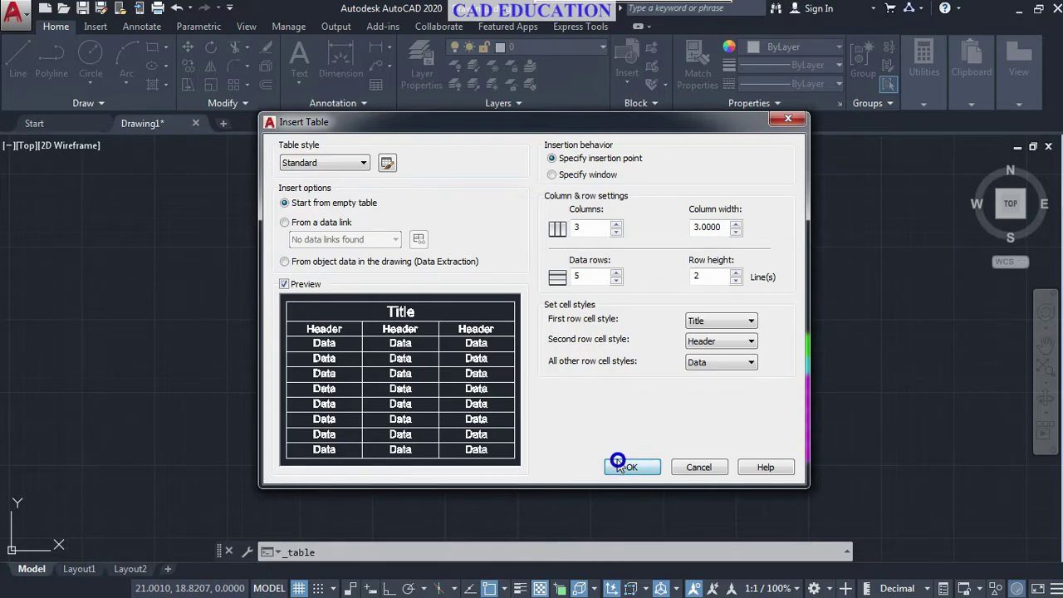
pyautogui.click(150, 180)
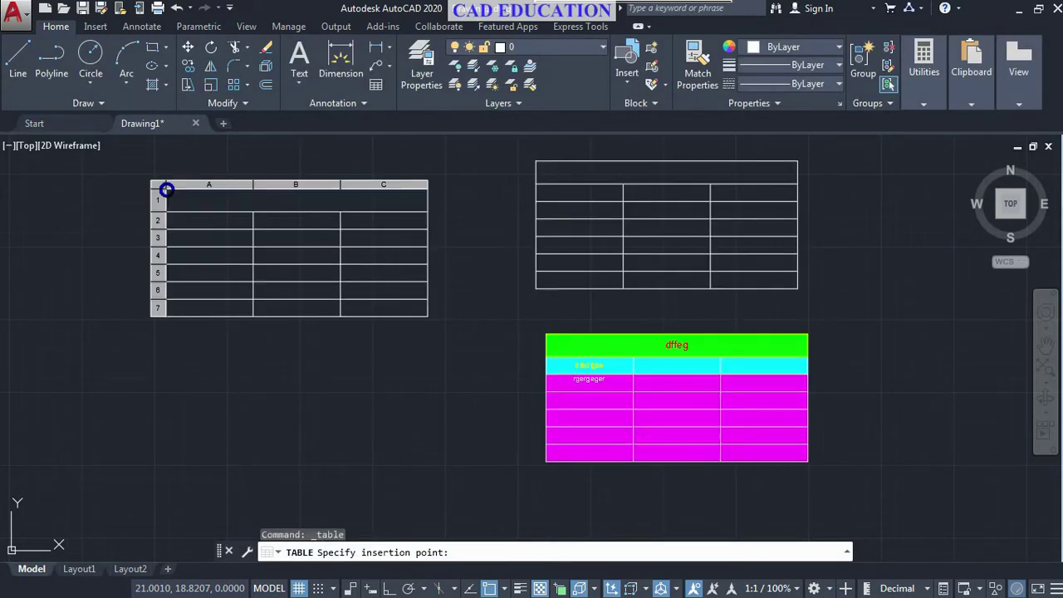
# Step: Set a new table to come from a data link and create an Excel data link named "new file"
pyautogui.click(186, 426)
pyautogui.moveTo(374, 317); pyautogui.dragTo(470, 260, button='middle')
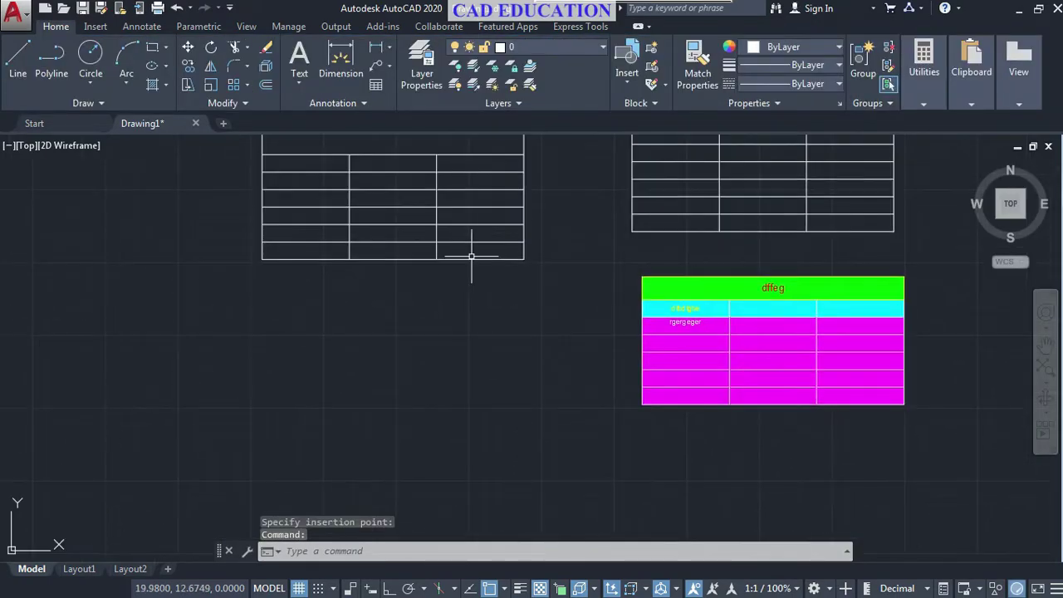
pyautogui.click(375, 85)
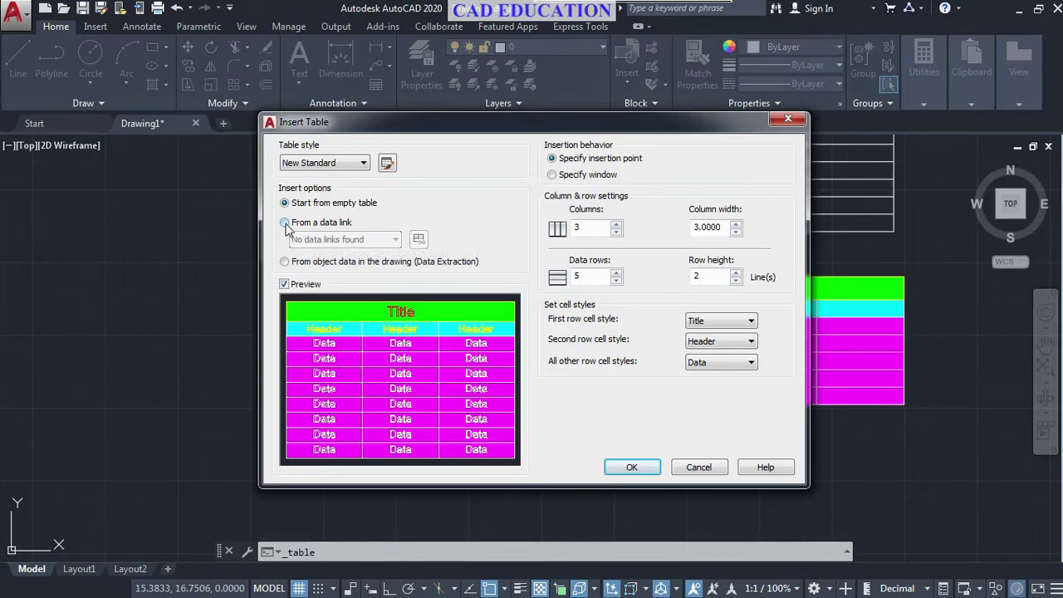
pyautogui.click(285, 223)
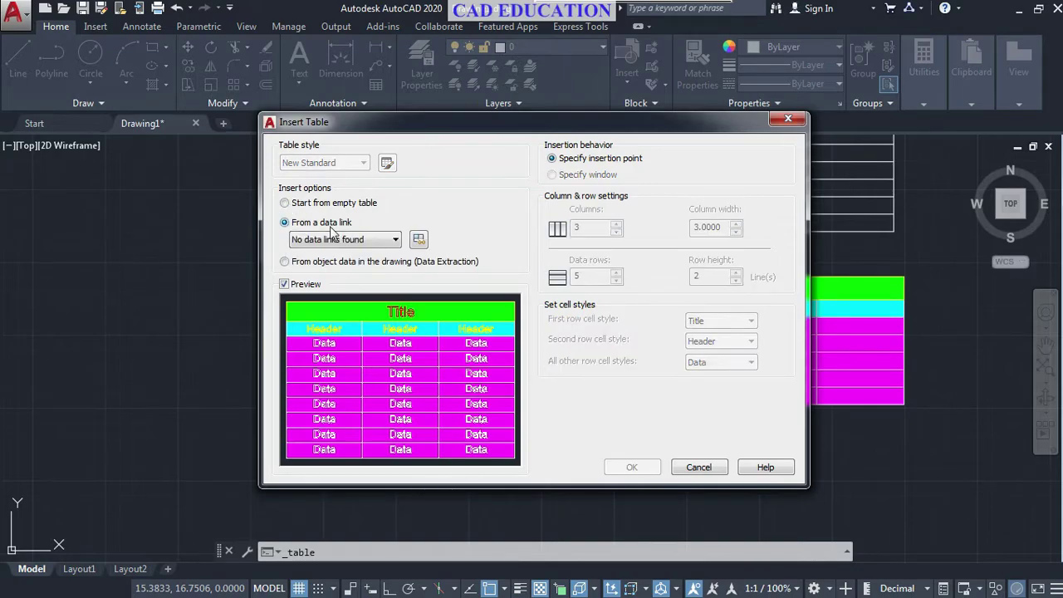
pyautogui.click(420, 240)
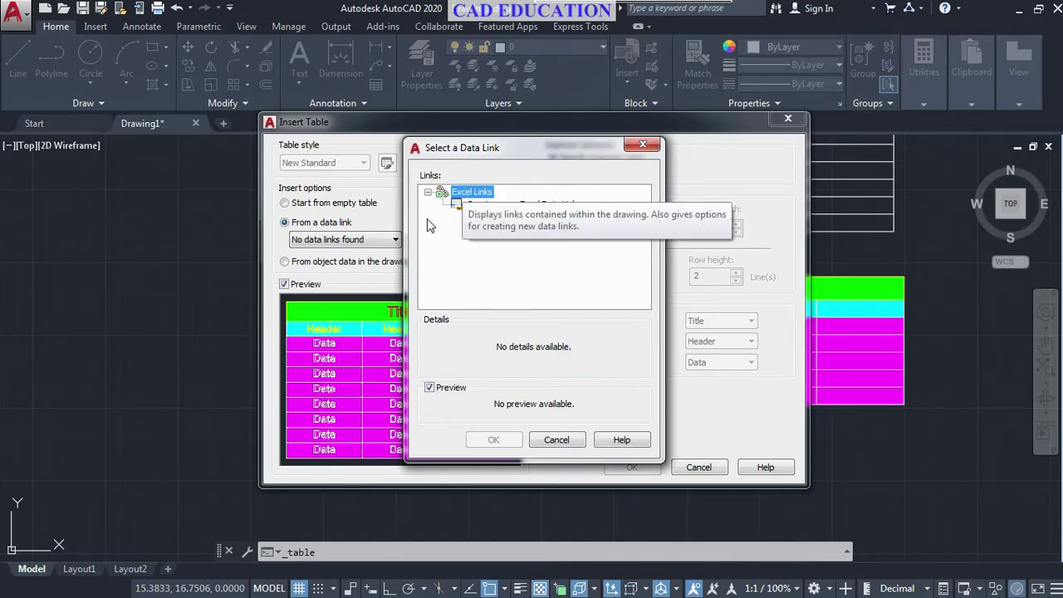
pyautogui.click(532, 206)
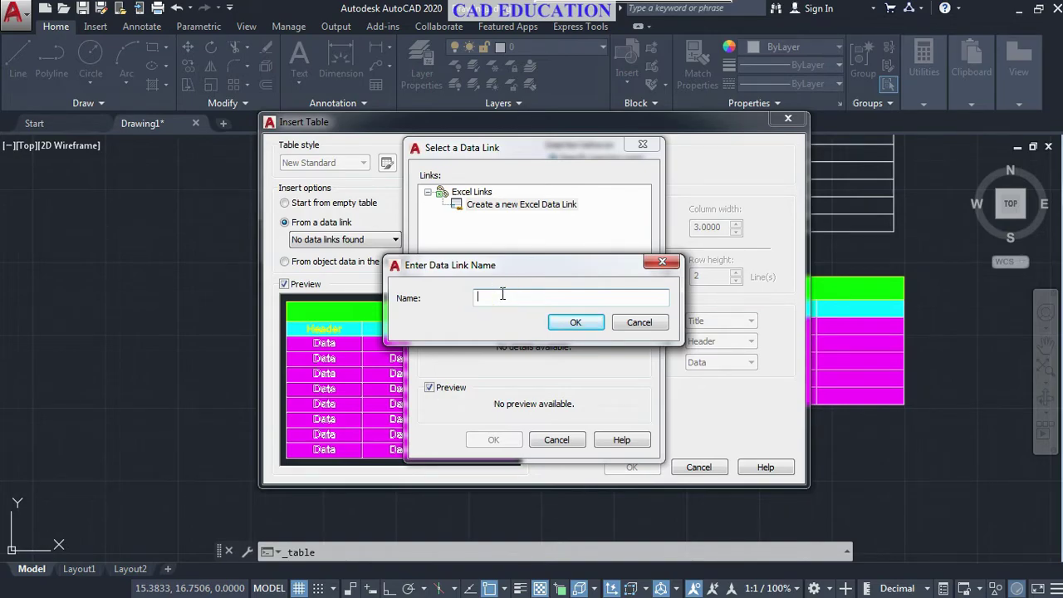
pyautogui.write('new file')
pyautogui.click(567, 325)
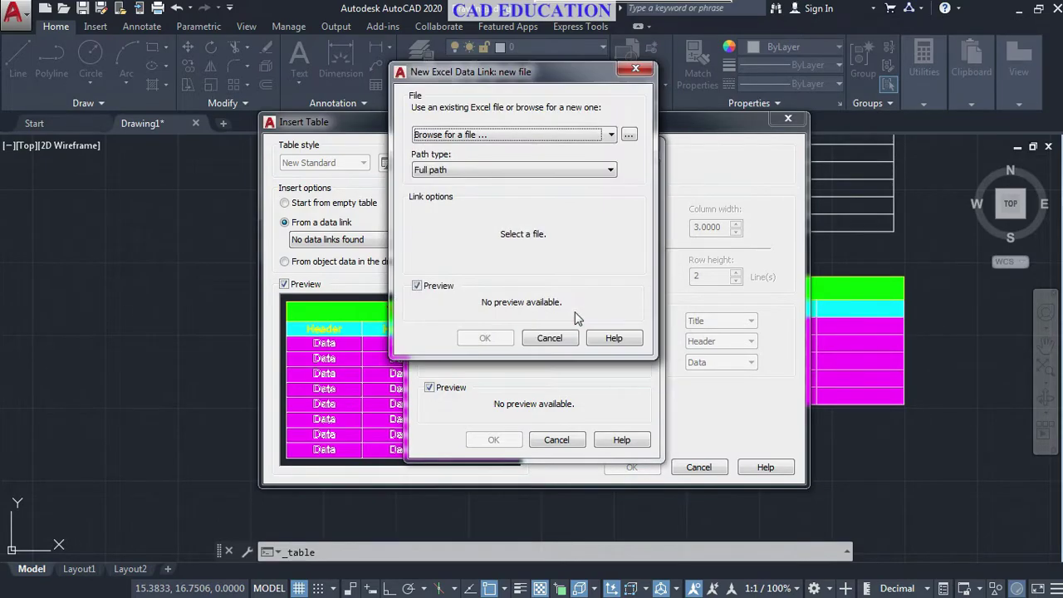
# Step: Choose Software List.xlsx from the desktop's New folder as the Excel source, with the Full path type
pyautogui.click(636, 134)
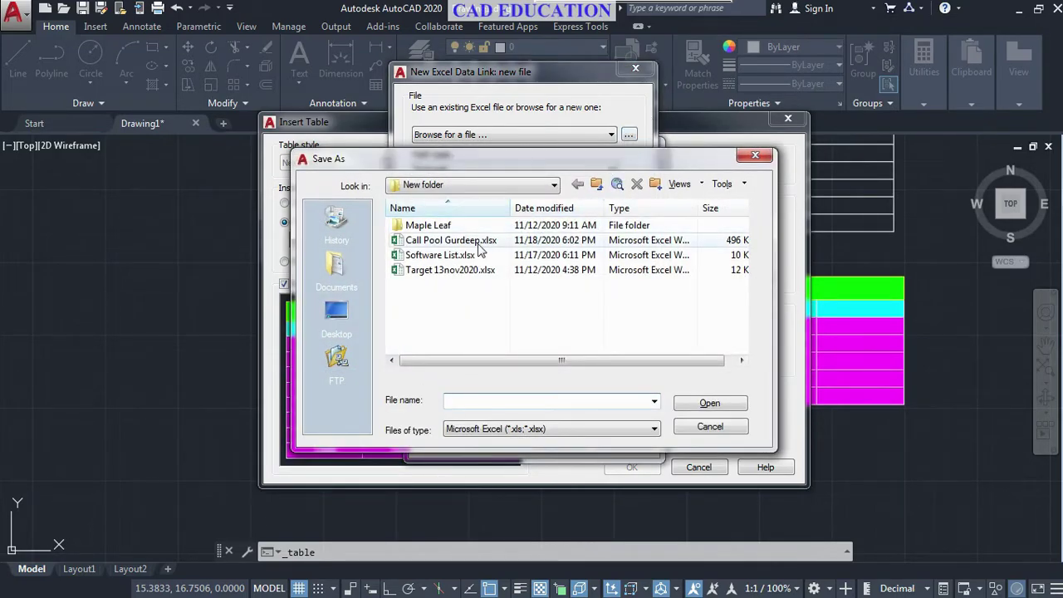
pyautogui.click(331, 323)
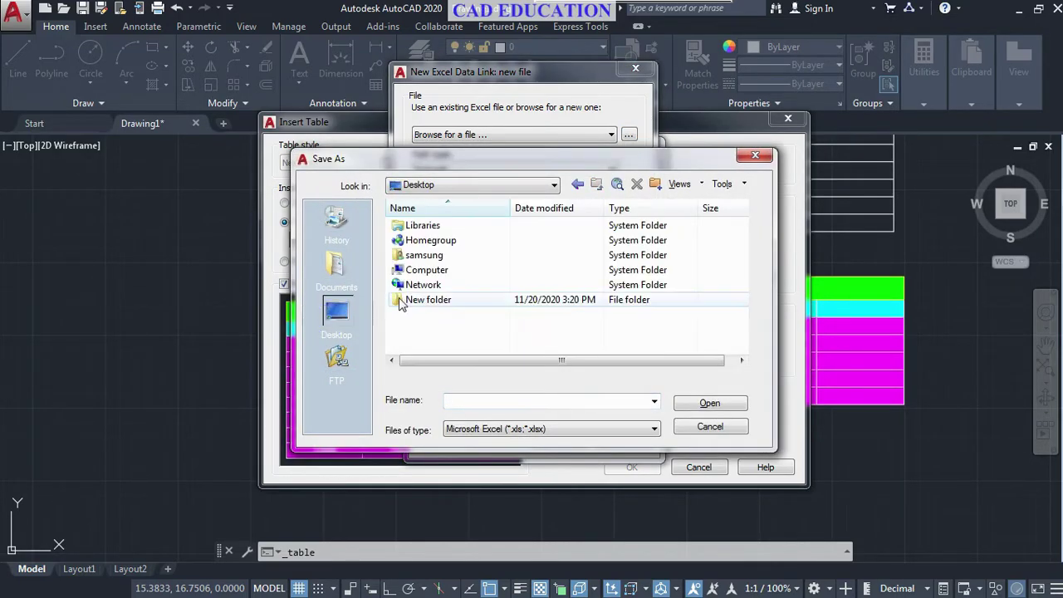
pyautogui.doubleClick(416, 301)
pyautogui.click(431, 256)
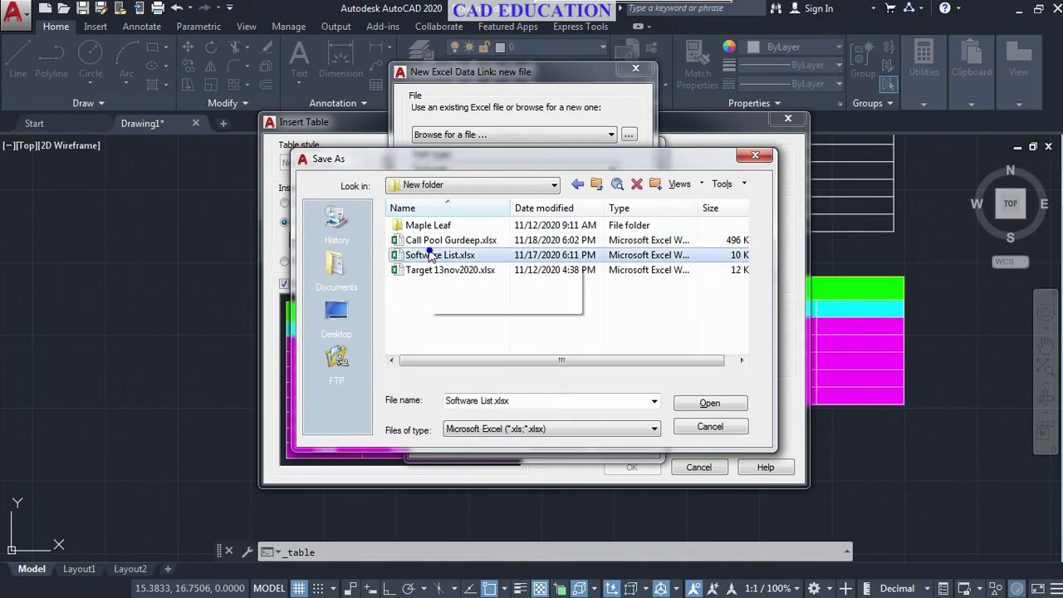
pyautogui.click(707, 404)
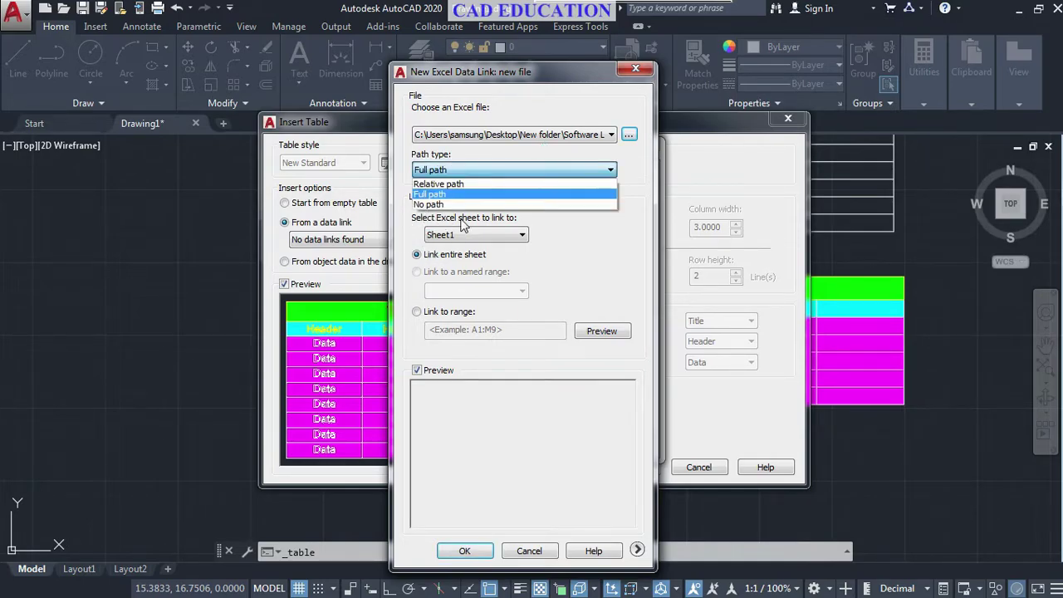
pyautogui.click(593, 243)
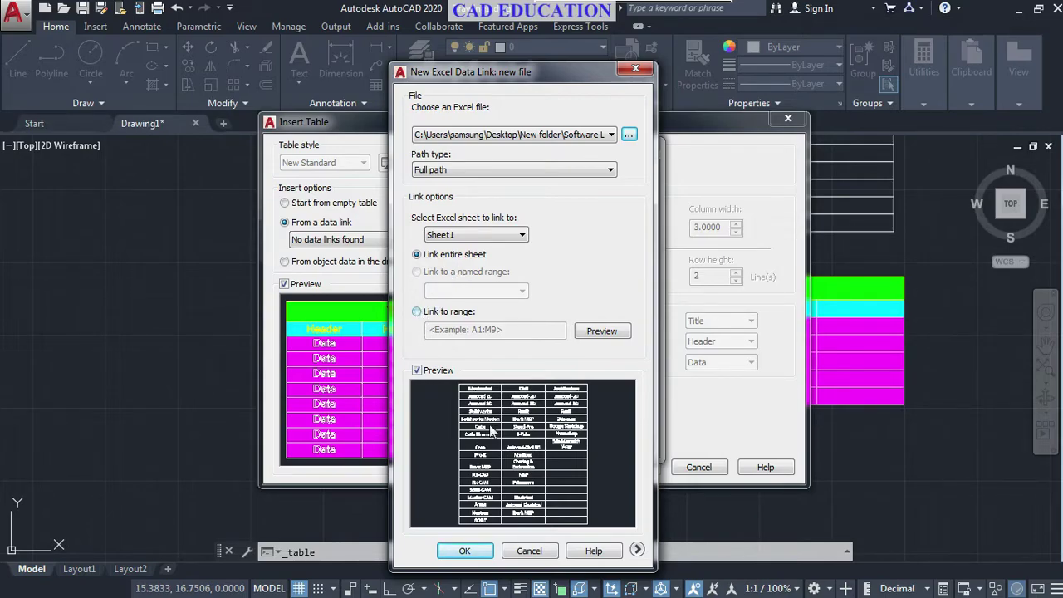
pyautogui.click(417, 311)
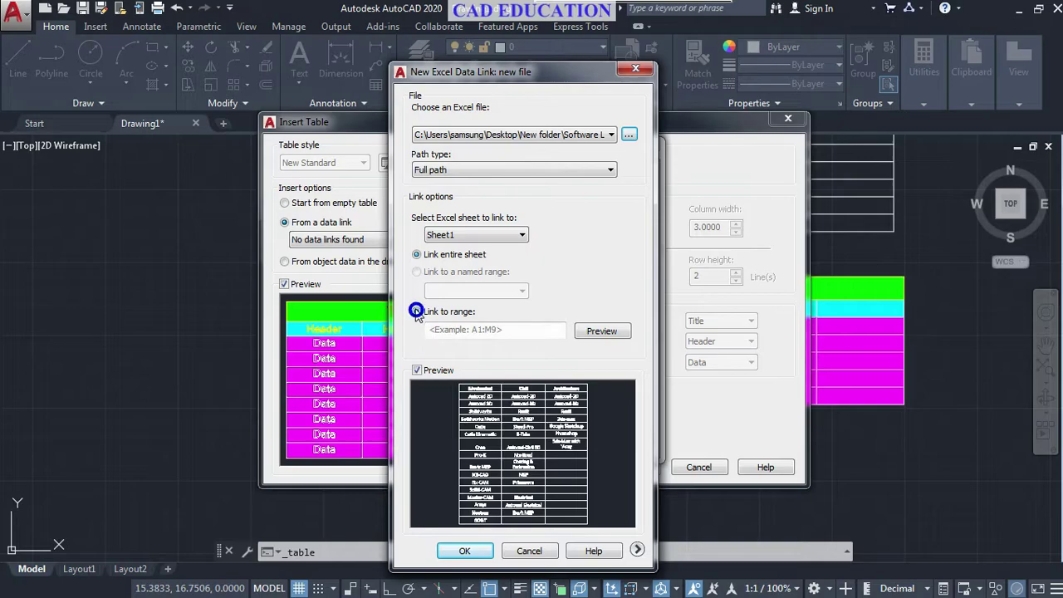
pyautogui.click(531, 330)
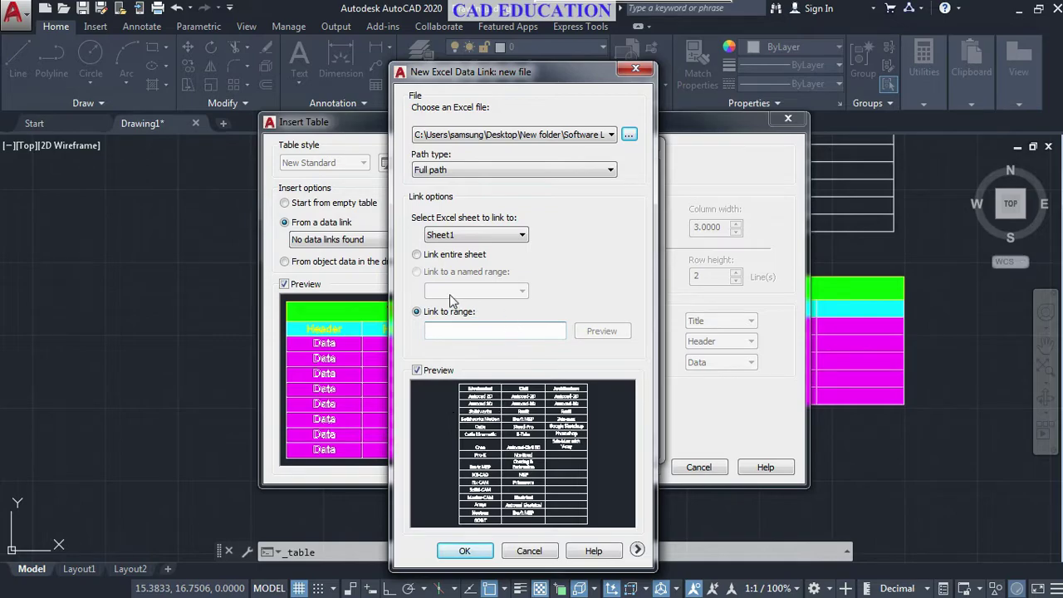
pyautogui.click(417, 256)
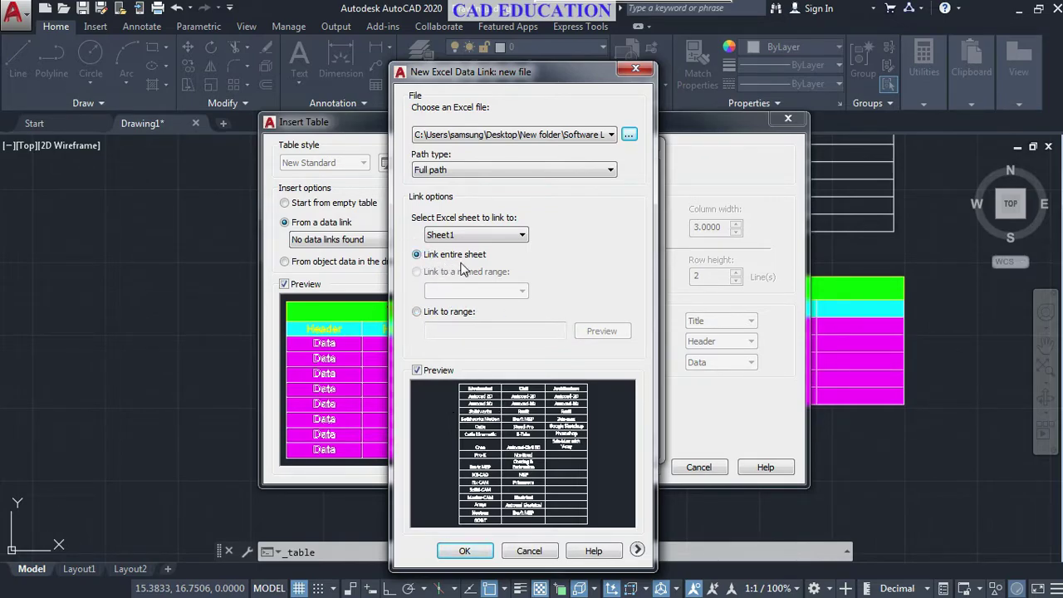
# Step: Insert a table from the "new file" link to the entire Sheet1, placing it below the left Standard table
pyautogui.click(464, 551)
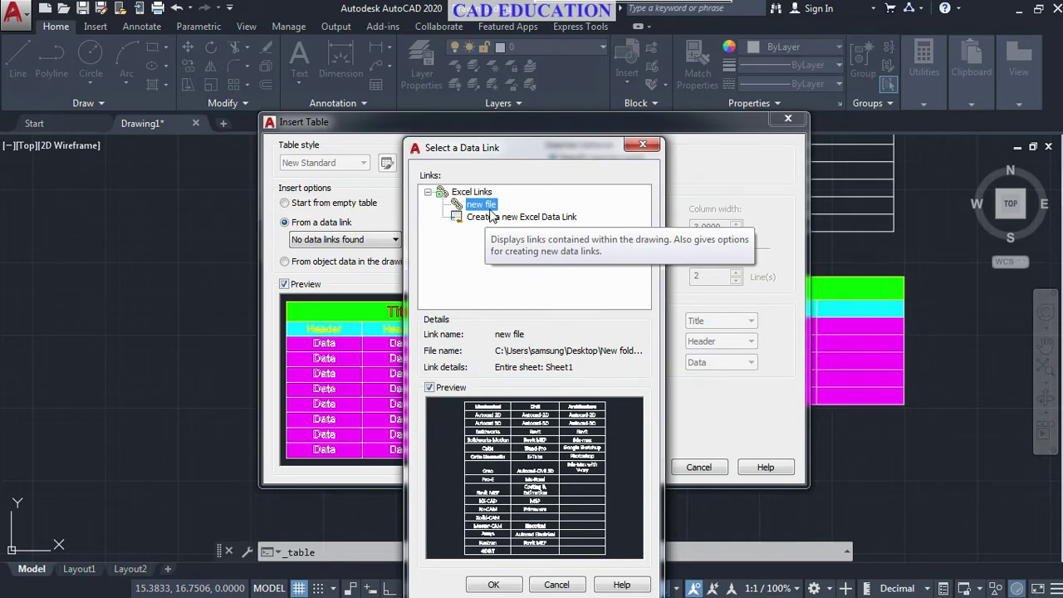
pyautogui.click(482, 583)
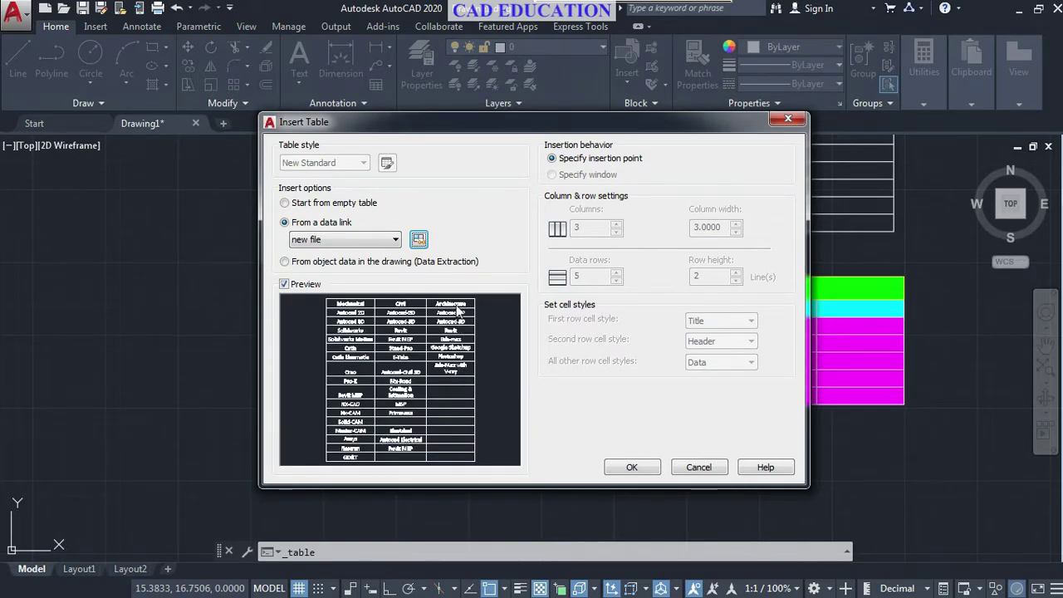
pyautogui.click(633, 467)
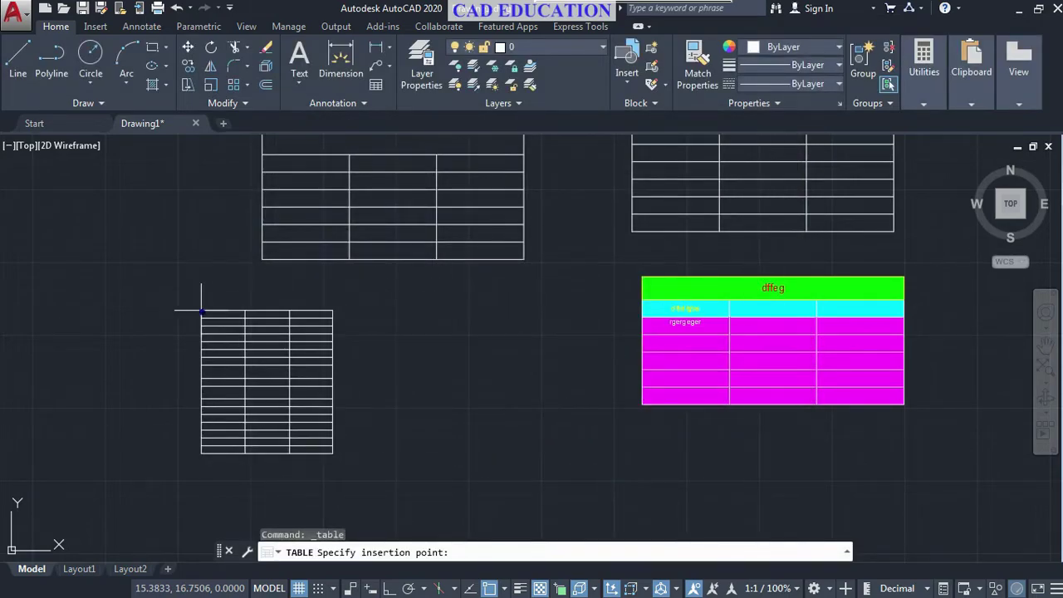
pyautogui.click(201, 310)
# Step: Examine the rows and columns of the linked software list table
pyautogui.scroll(5, 253, 431)
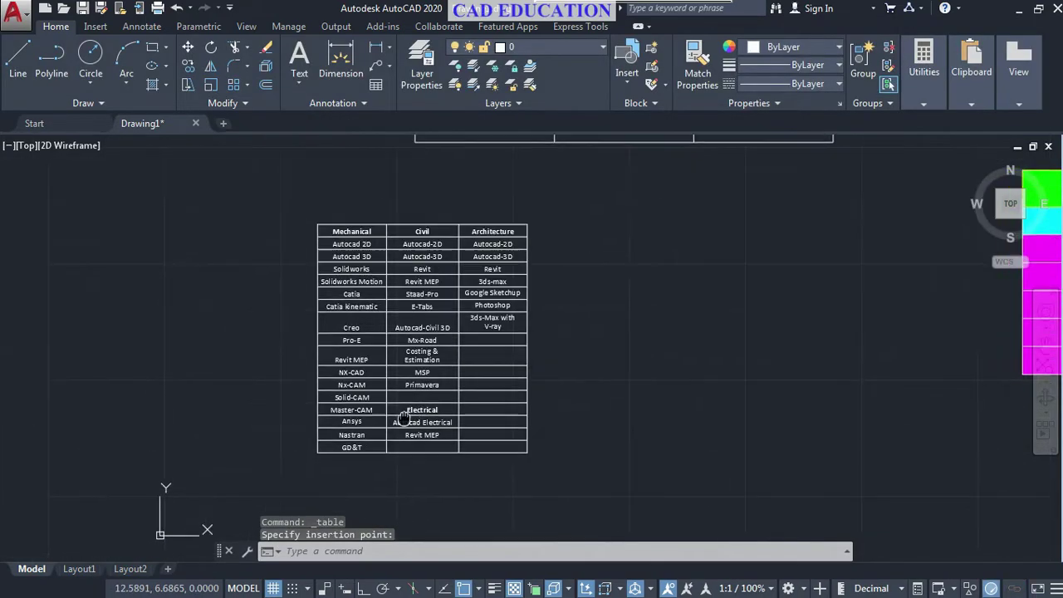
pyautogui.moveTo(463, 373); pyautogui.dragTo(591, 419, button='middle')
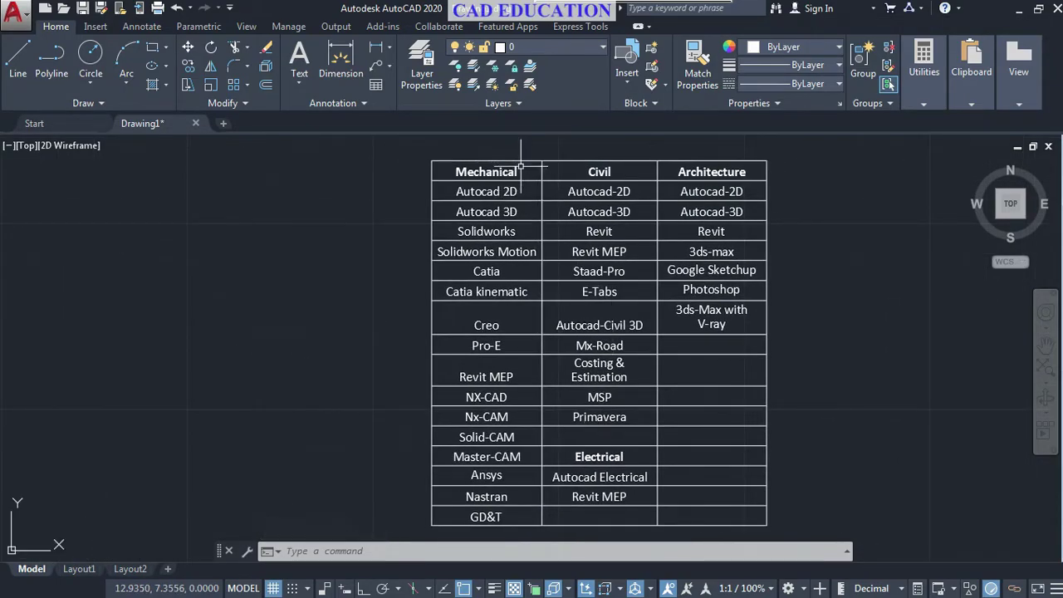
pyautogui.click(515, 454)
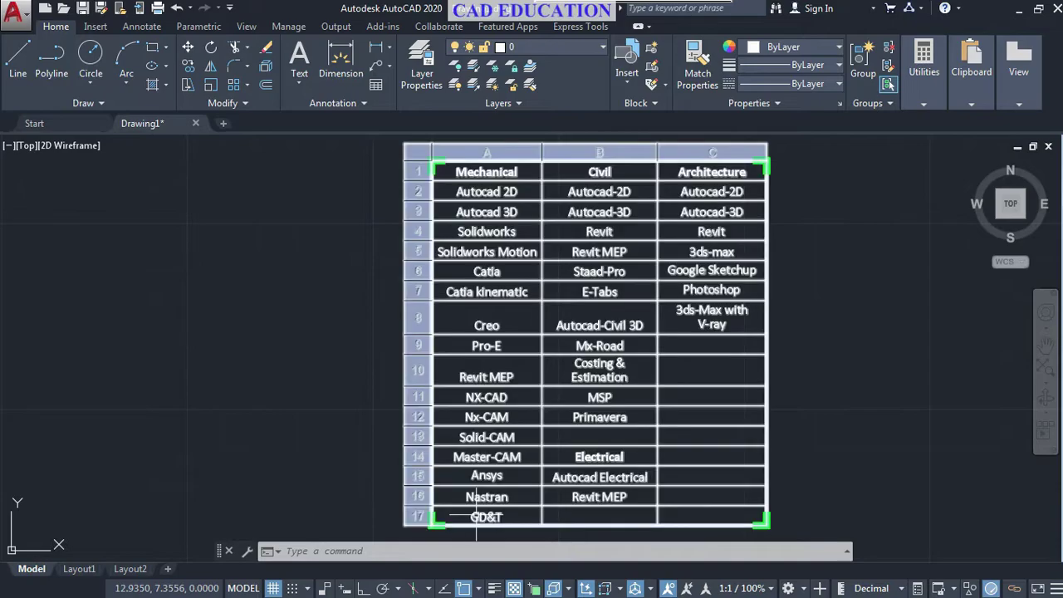
pyautogui.press('Escape')
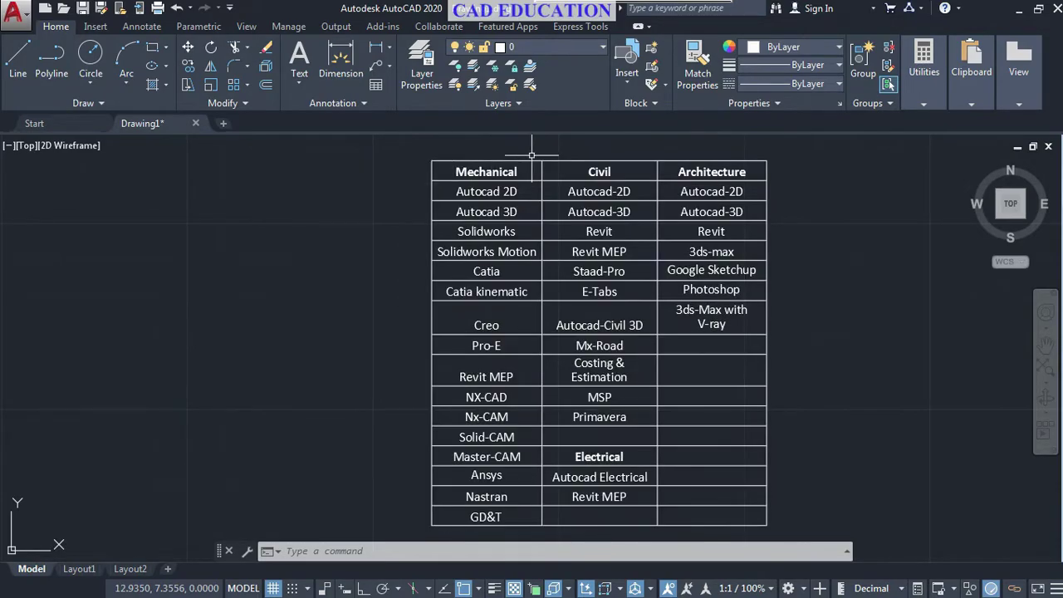
pyautogui.click(650, 431)
pyautogui.press('Escape')
pyautogui.click(563, 335)
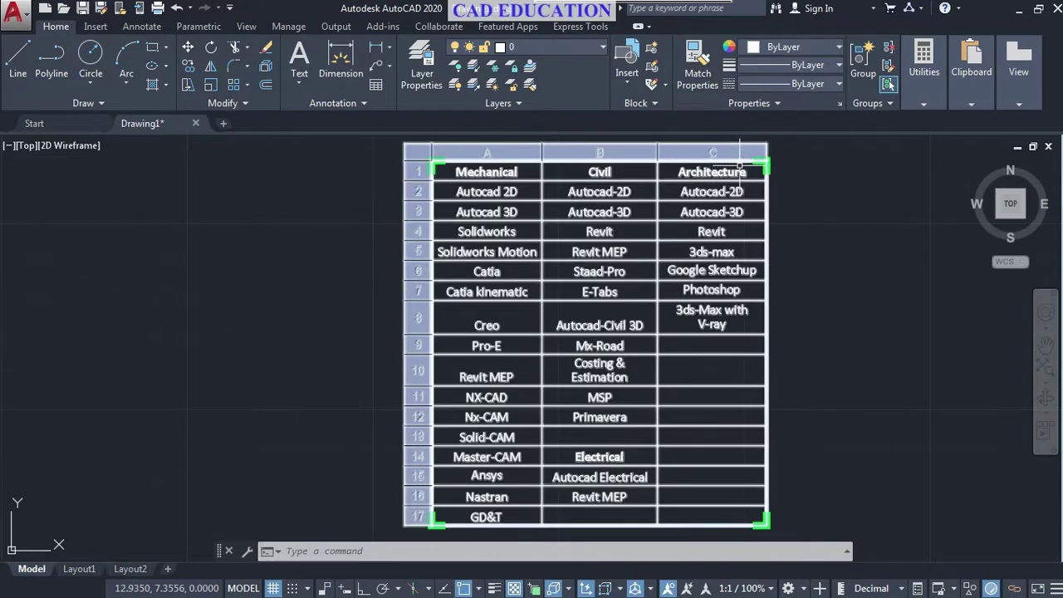
pyautogui.press('Escape')
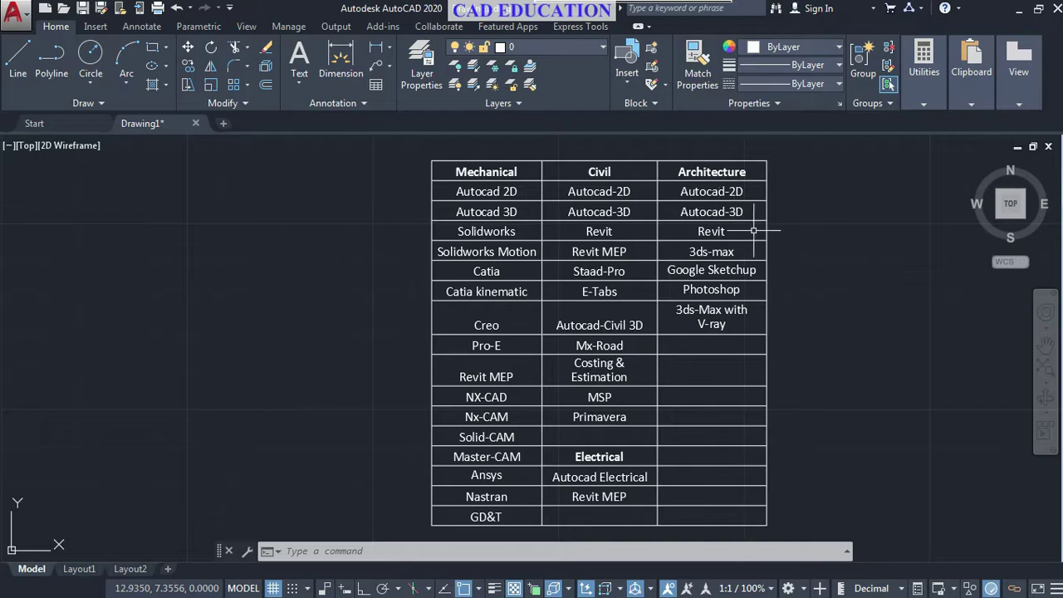
pyautogui.click(430, 375)
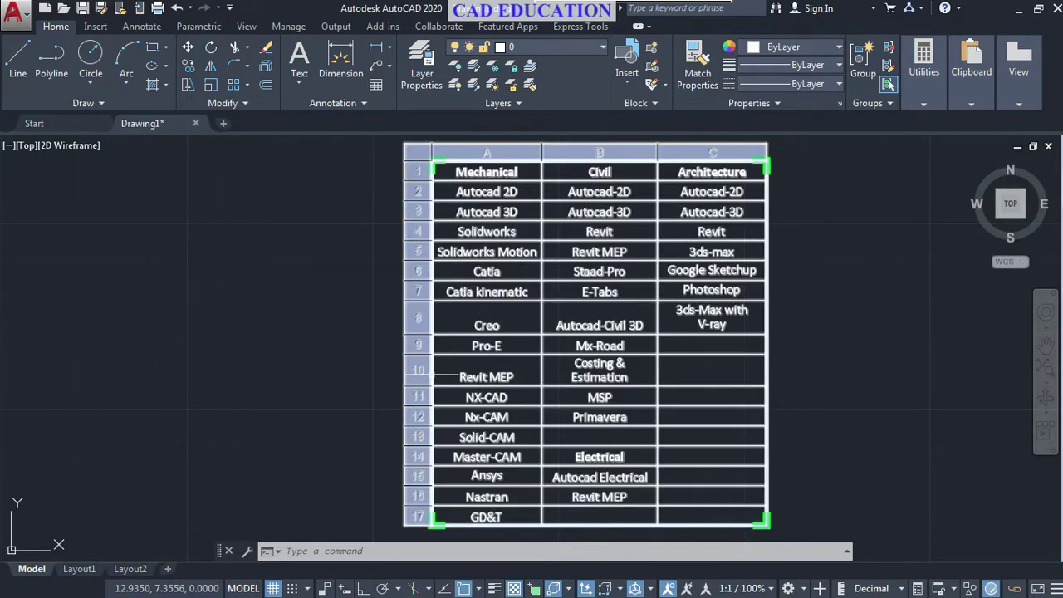
pyautogui.press('Escape')
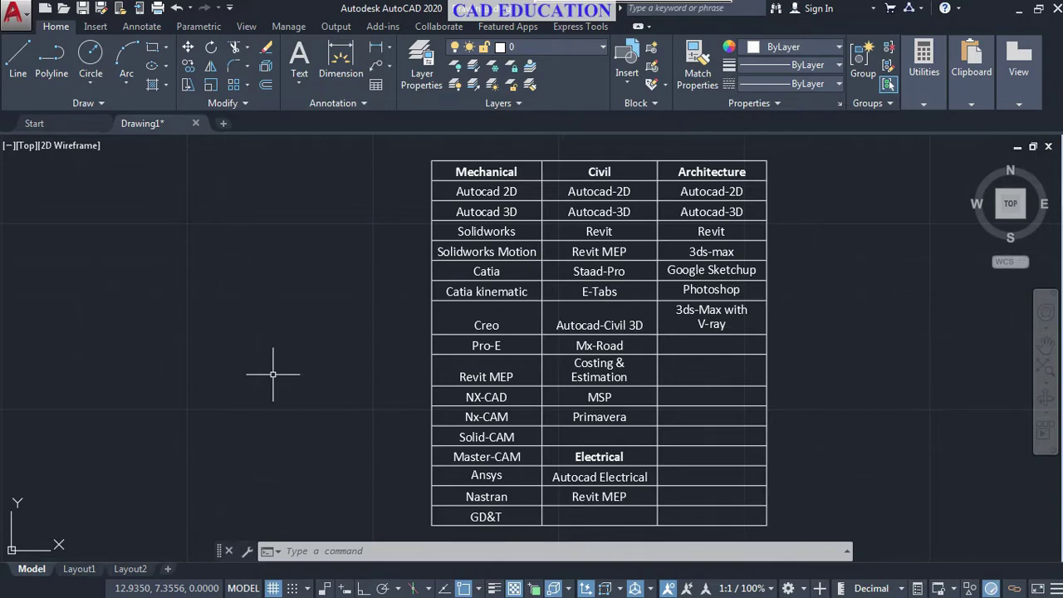
# Step: Insert an empty Standard-style table with three columns and five data rows below the linked software list table
pyautogui.click(376, 85)
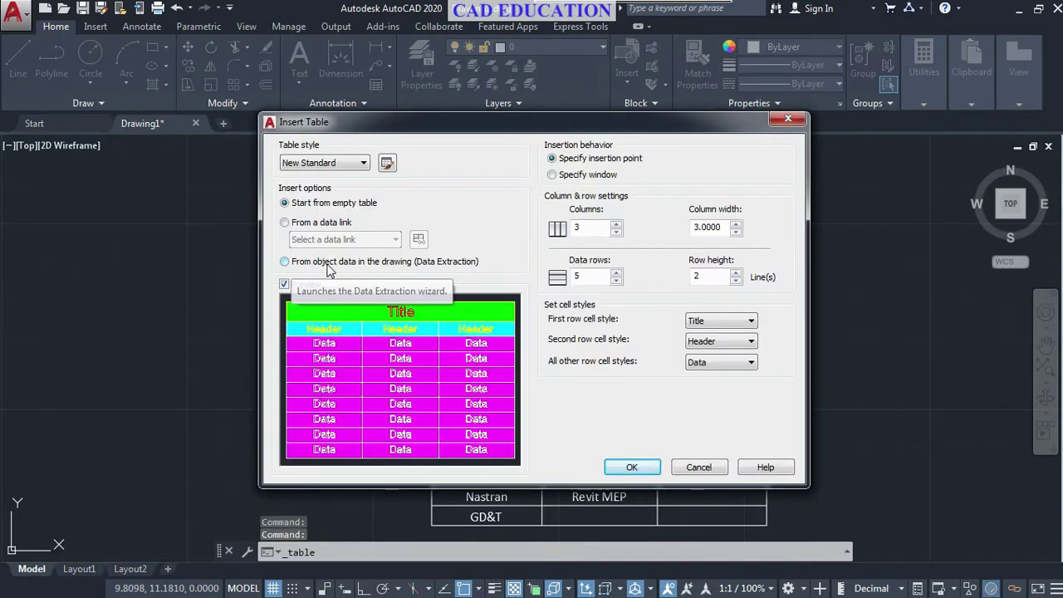
pyautogui.click(283, 261)
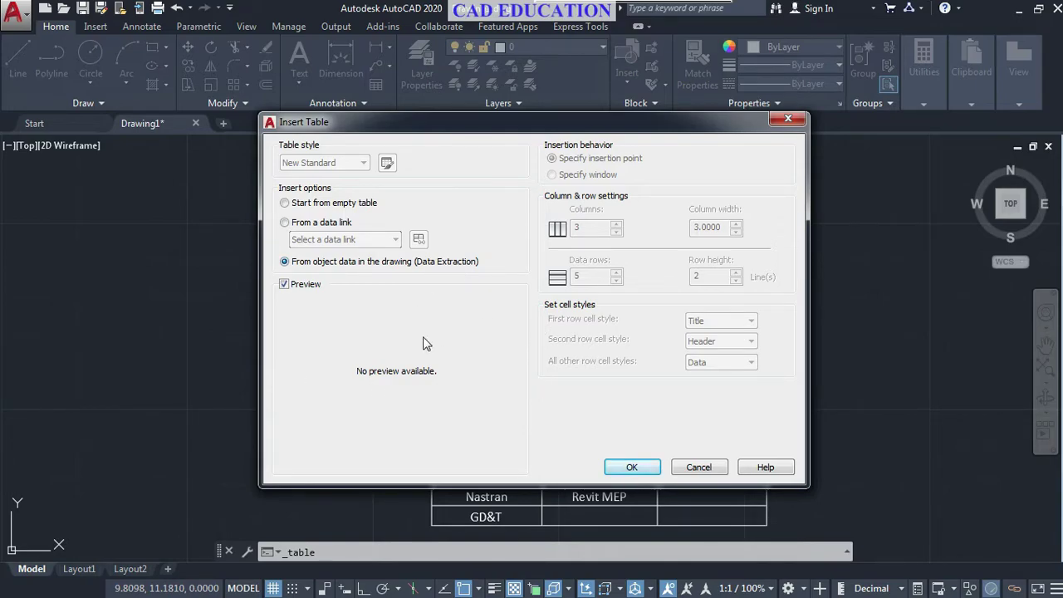
pyautogui.click(284, 203)
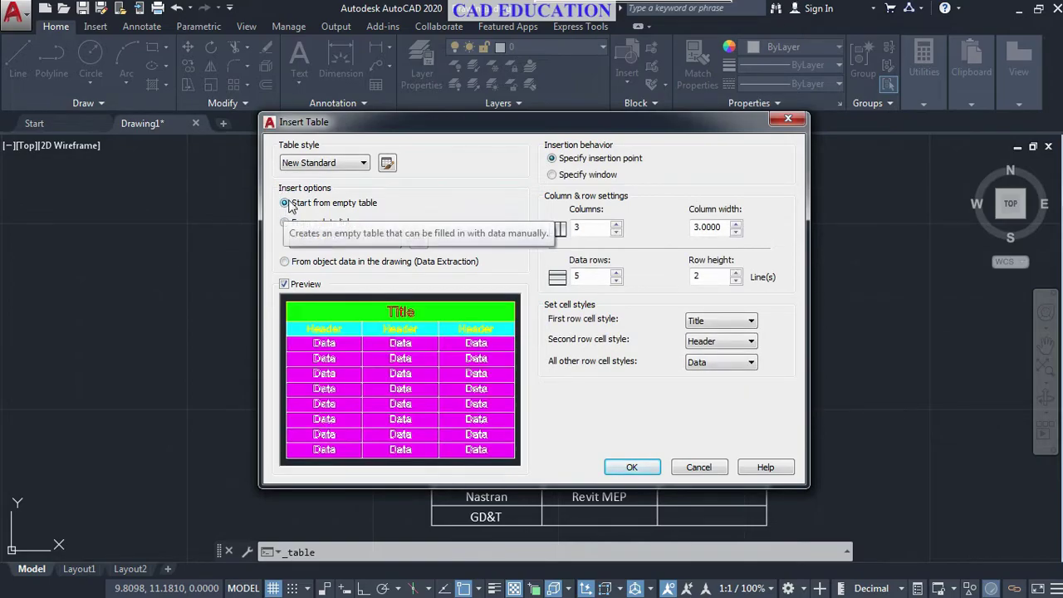
pyautogui.click(321, 163)
pyautogui.click(319, 186)
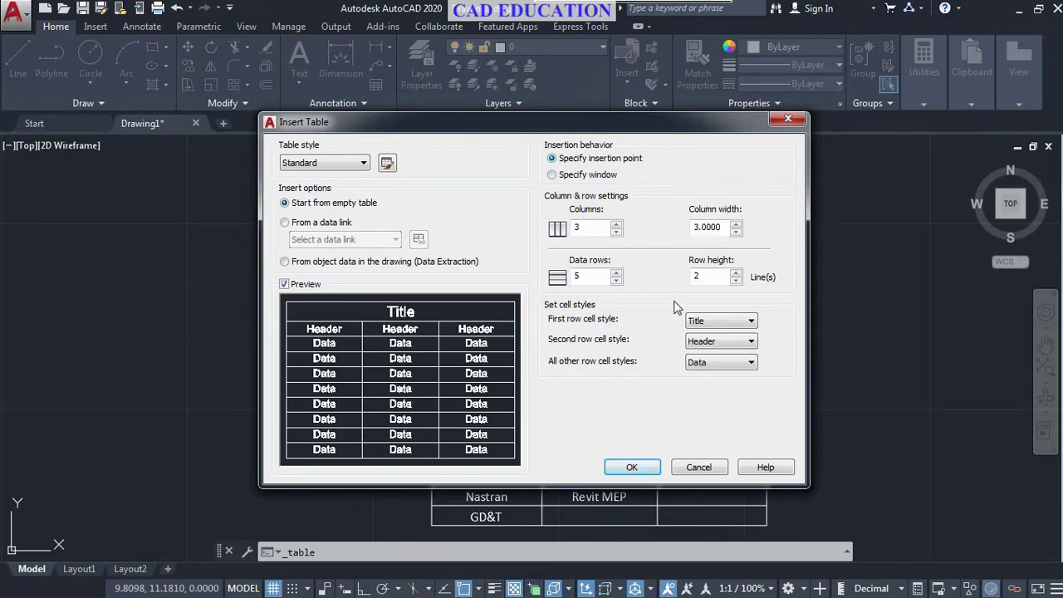
pyautogui.click(630, 469)
pyautogui.scroll(-5, 434, 346)
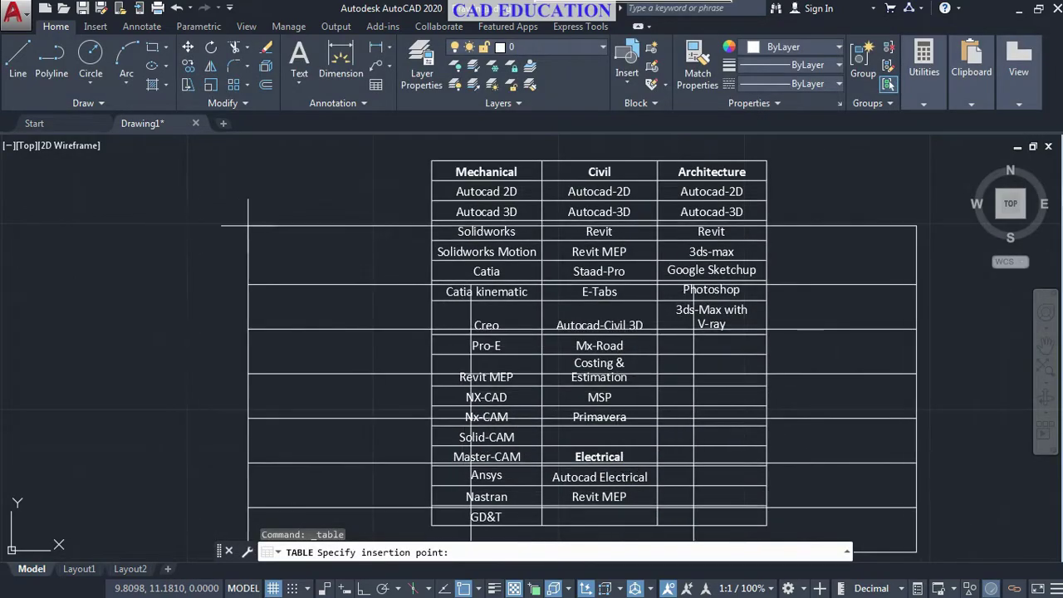
pyautogui.moveTo(436, 265); pyautogui.dragTo(387, 233, button='middle')
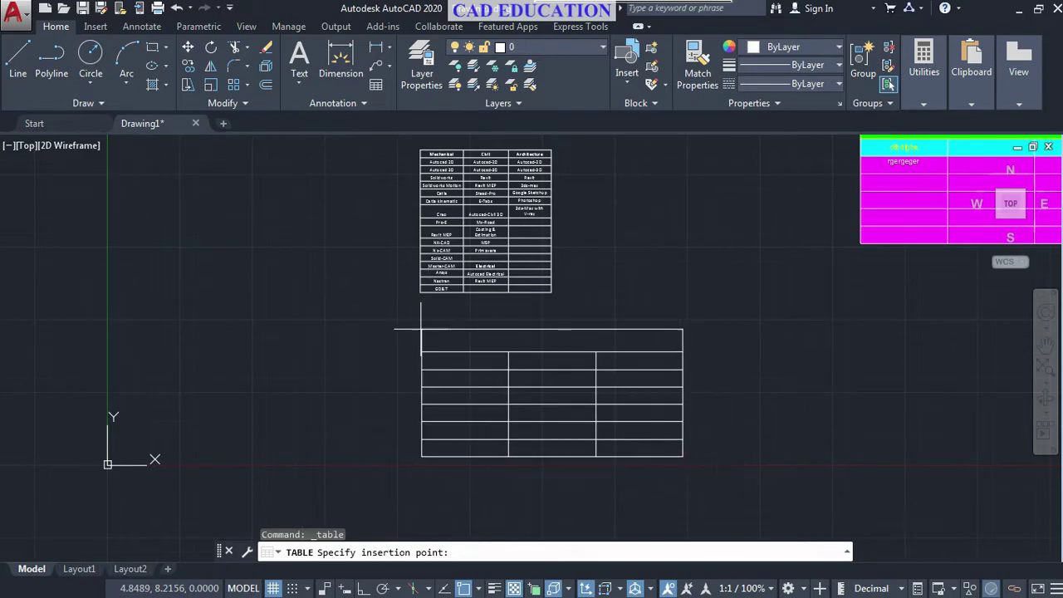
pyautogui.click(438, 328)
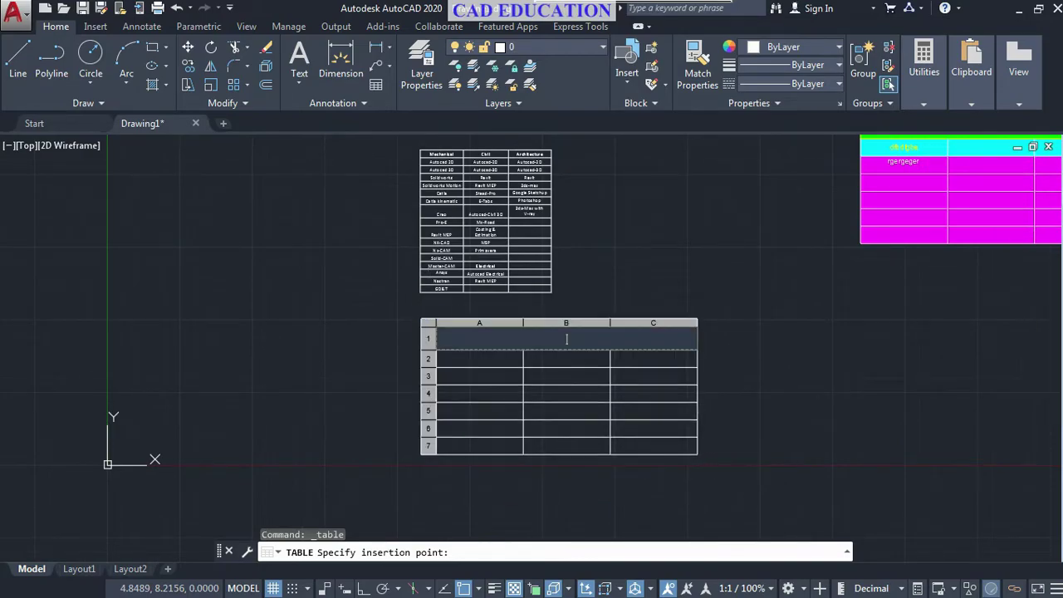
pyautogui.click(508, 501)
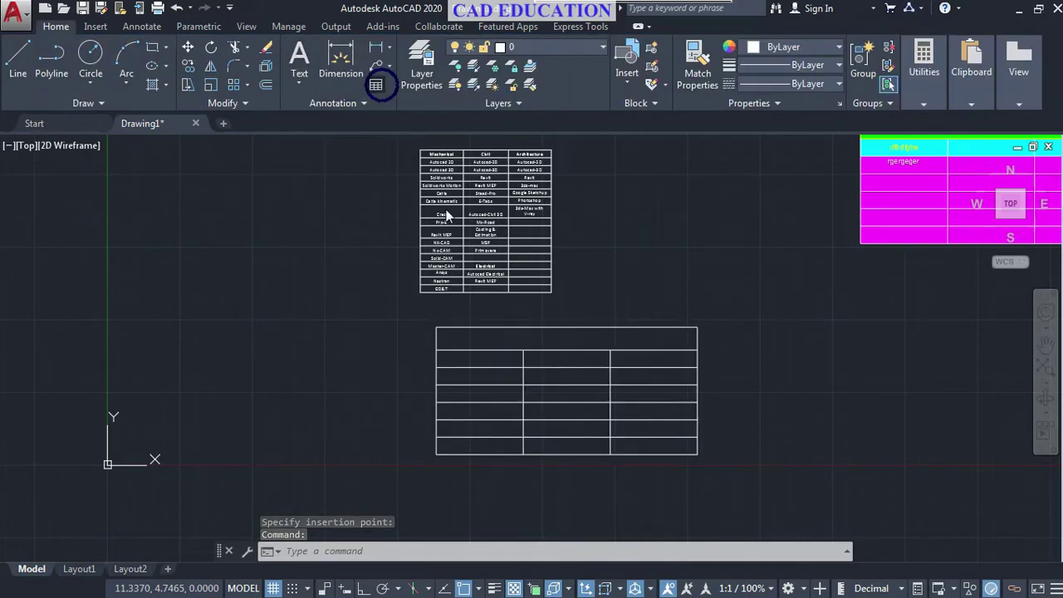
# Step: Insert an empty New Standard-style table with three columns and five data rows, sized by a wide window below the existing coloured table
pyautogui.click(376, 85)
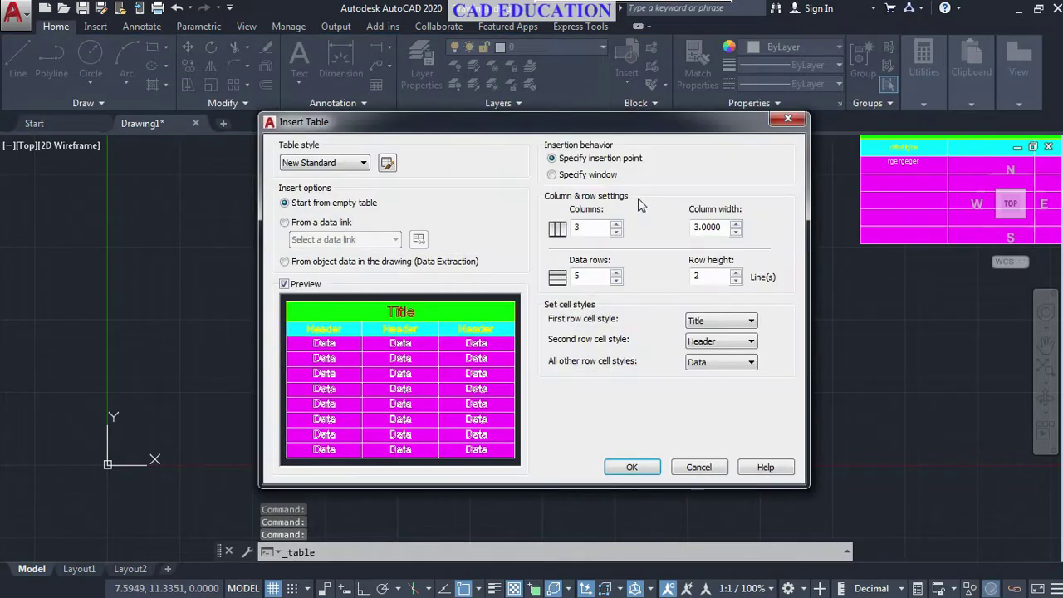
pyautogui.click(551, 175)
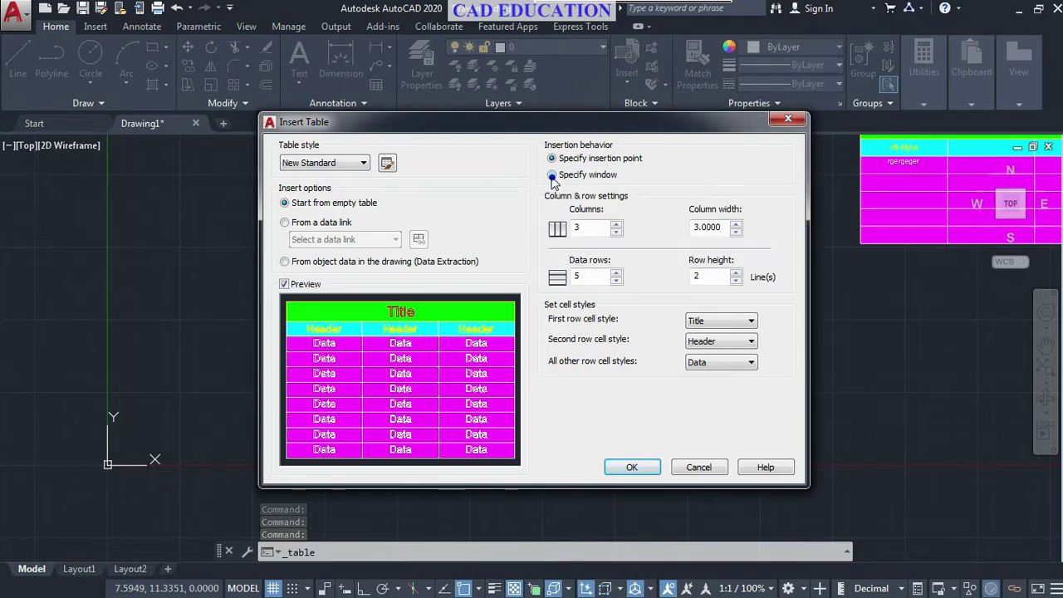
pyautogui.click(631, 466)
pyautogui.scroll(-2, 747, 382)
pyautogui.moveTo(770, 368)
pyautogui.mouseDown(button='middle')
pyautogui.moveTo(763, 387)
pyautogui.moveTo(490, 298)
pyautogui.mouseUp(button='middle')
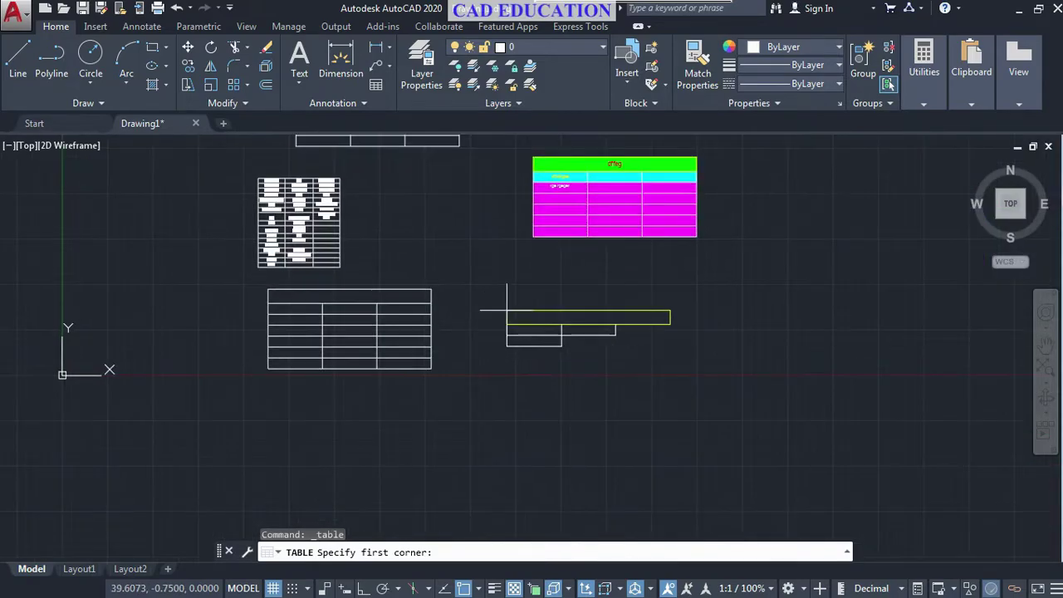
pyautogui.click(507, 308)
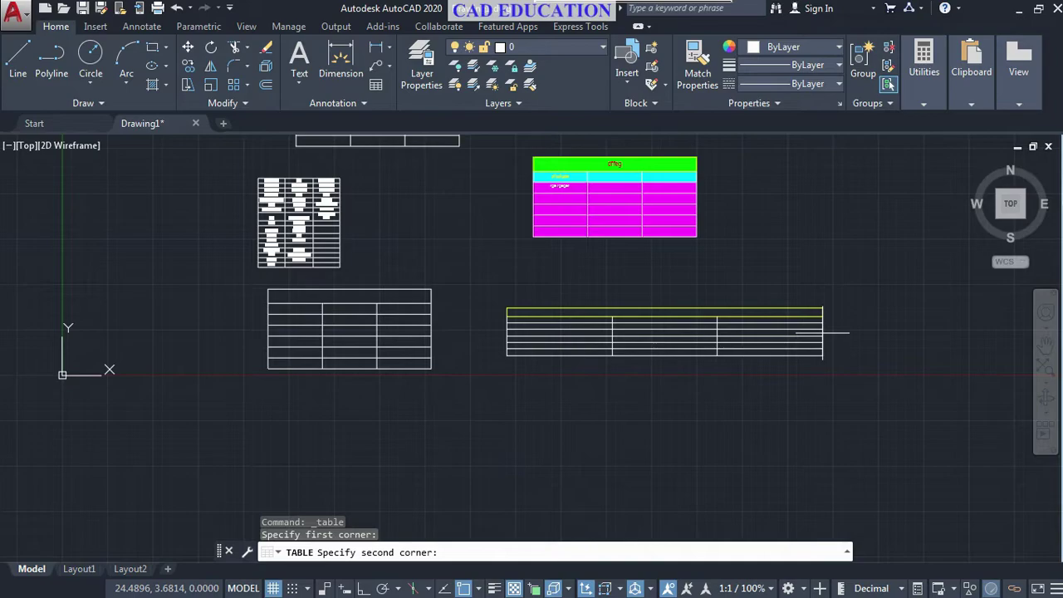
pyautogui.click(822, 335)
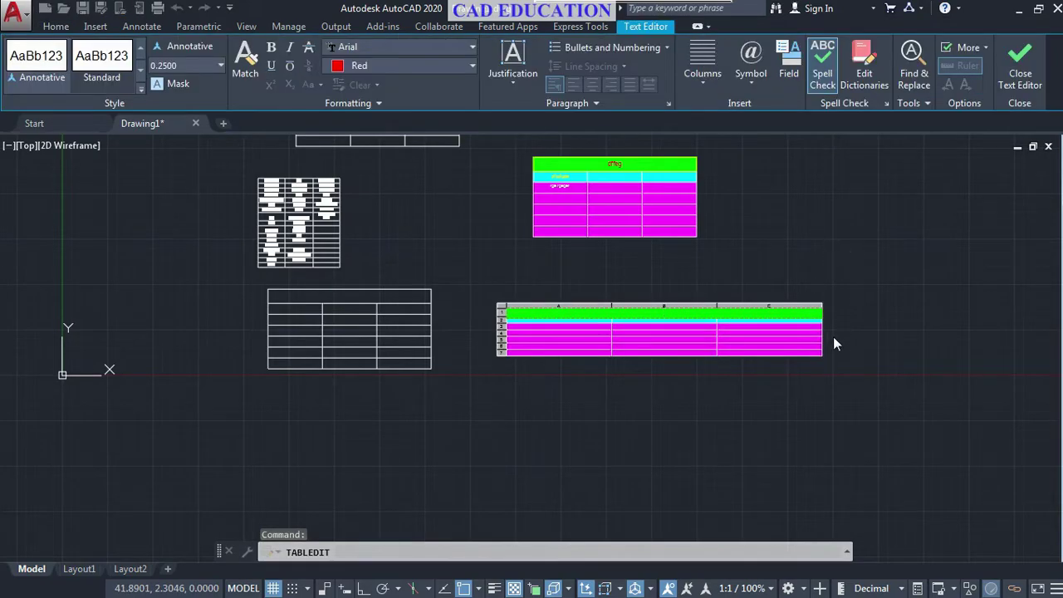
pyautogui.click(835, 239)
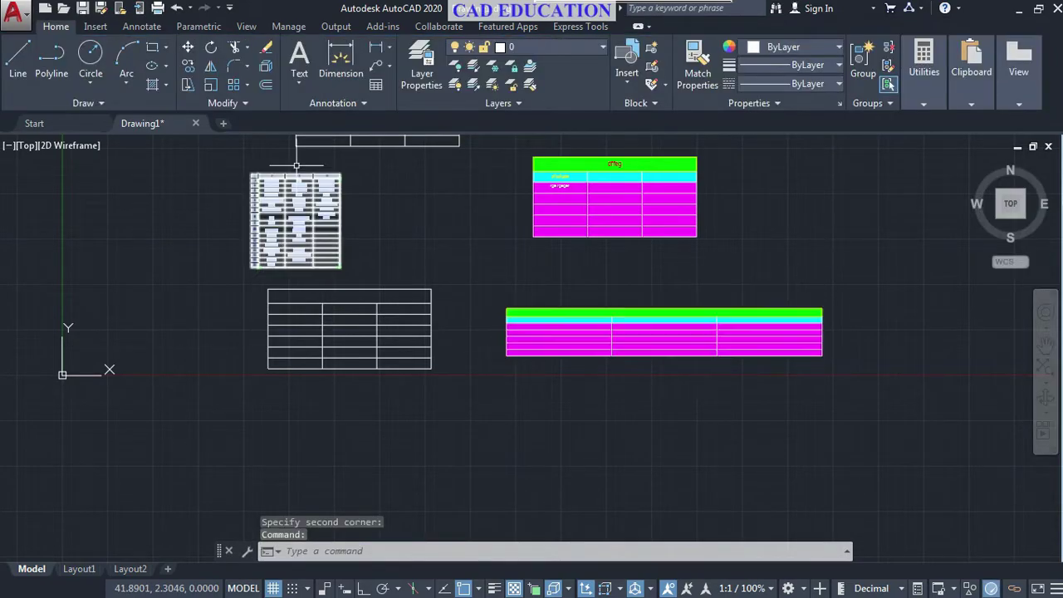
pyautogui.scroll(2, 591, 340)
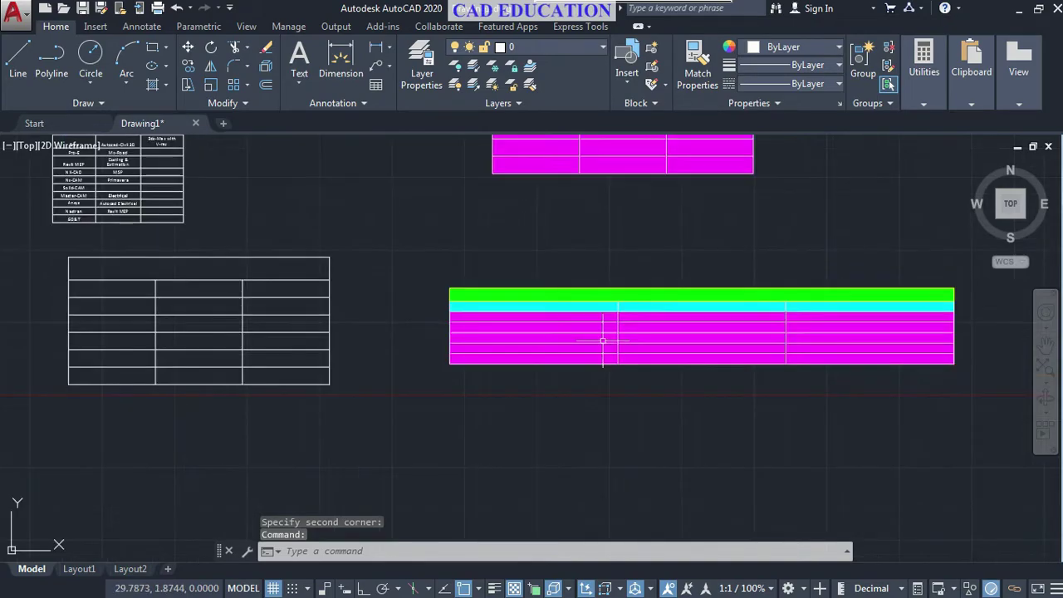
pyautogui.moveTo(587, 337); pyautogui.dragTo(550, 330, button='middle')
pyautogui.click(531, 328)
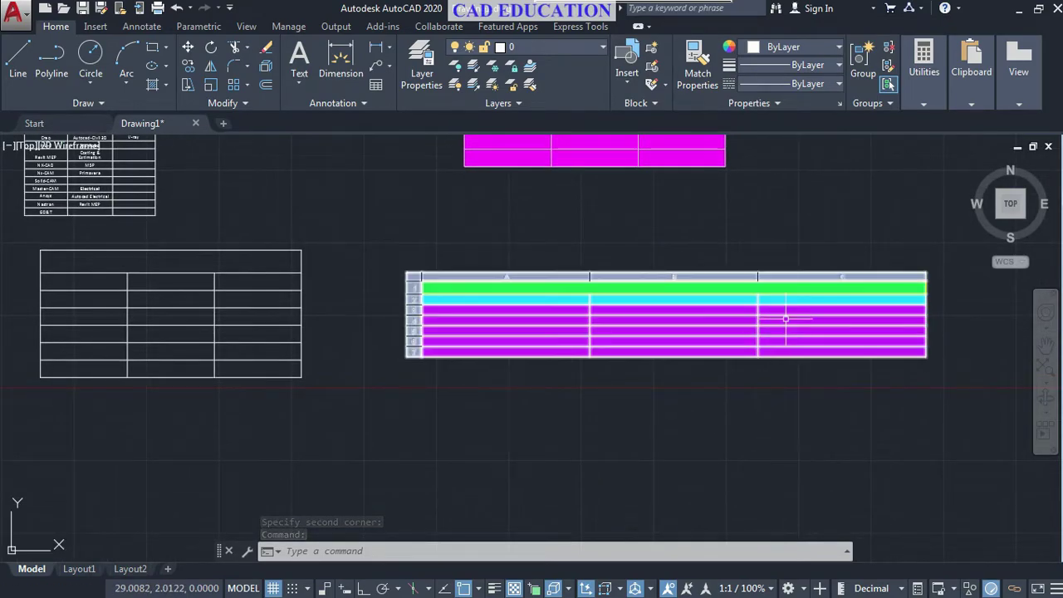
pyautogui.press('Escape')
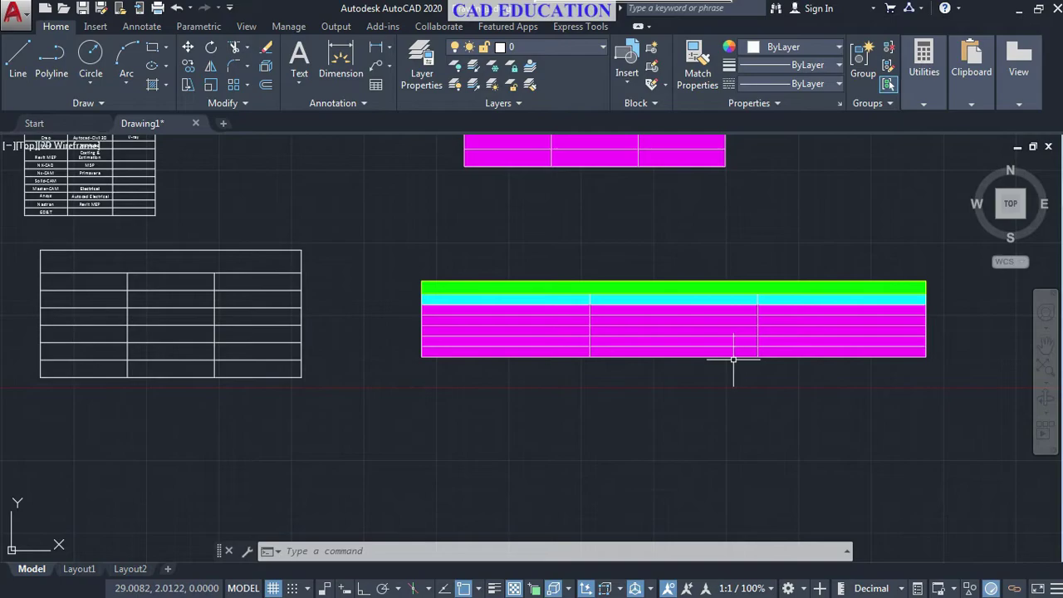
# Step: Insert an empty Standard-style table by insertion point below the wide coloured table, with 3 columns, 5 data rows and column width 3.0000
pyautogui.click(376, 84)
pyautogui.click(335, 162)
pyautogui.click(328, 185)
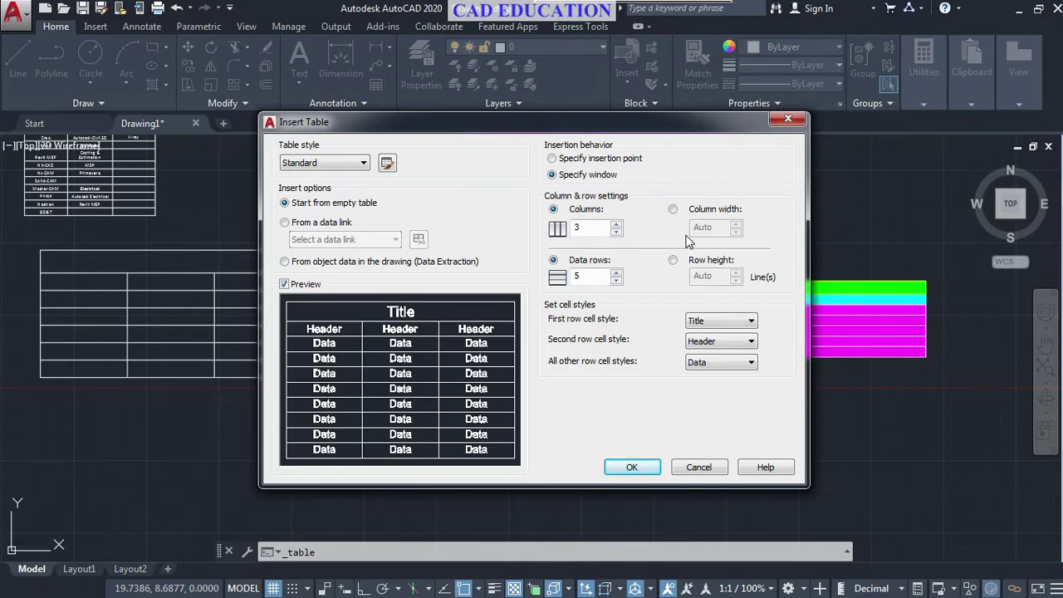
pyautogui.click(672, 210)
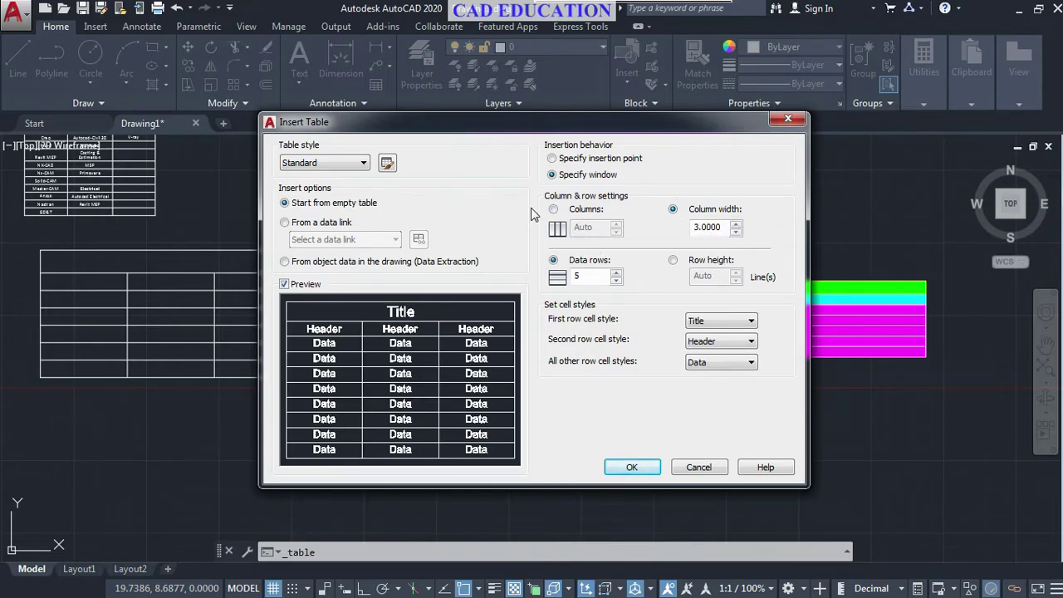
pyautogui.click(552, 209)
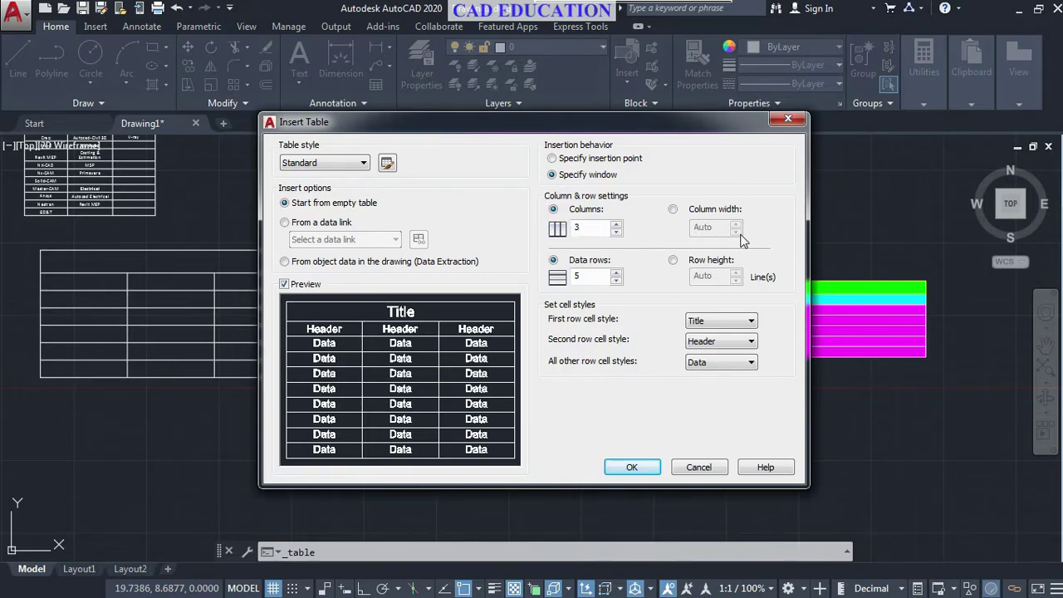
pyautogui.click(552, 159)
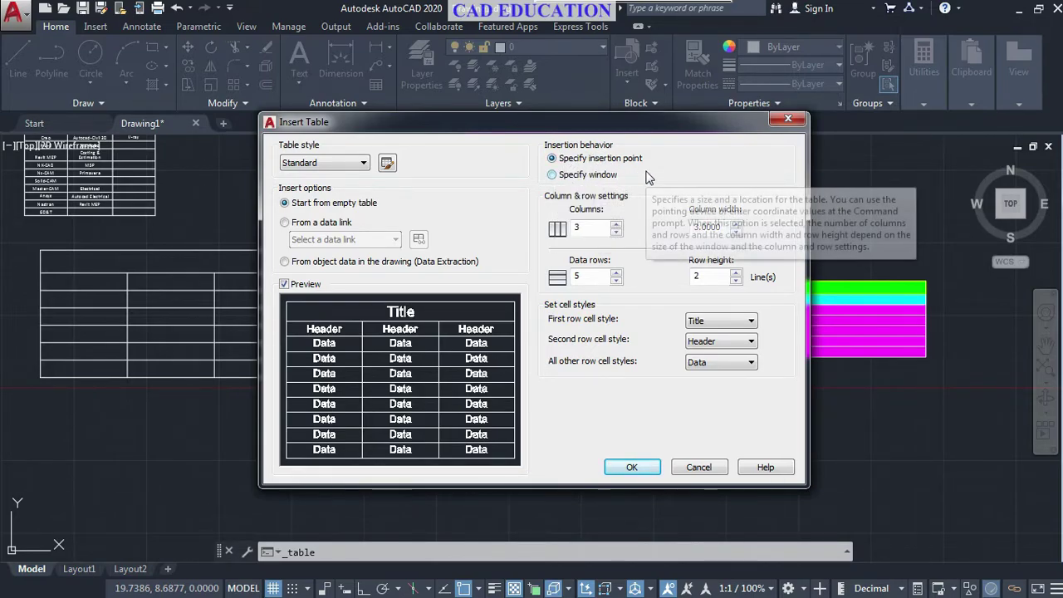
pyautogui.click(596, 227)
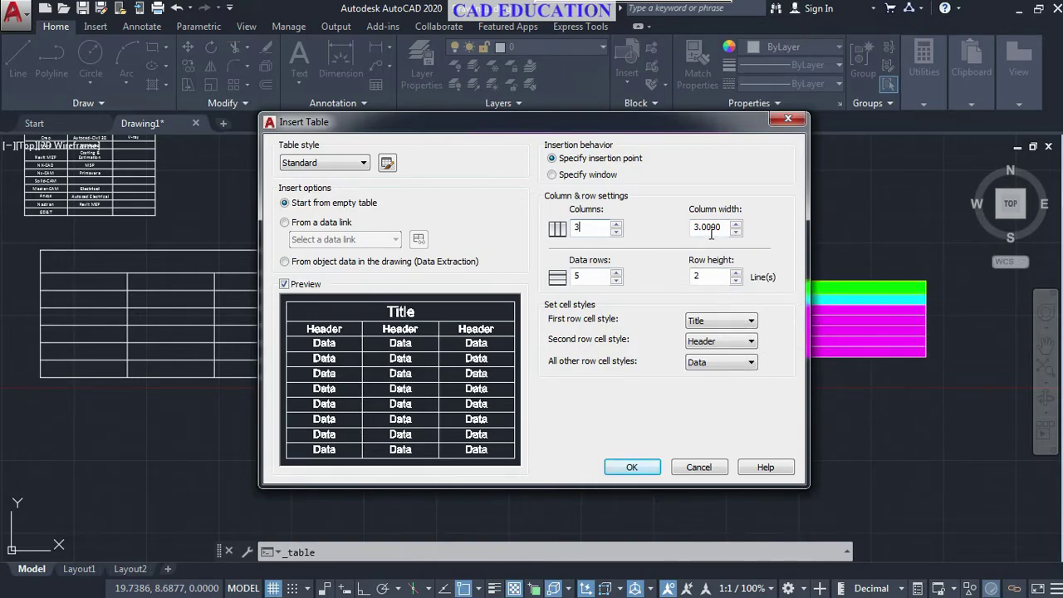
pyautogui.click(629, 467)
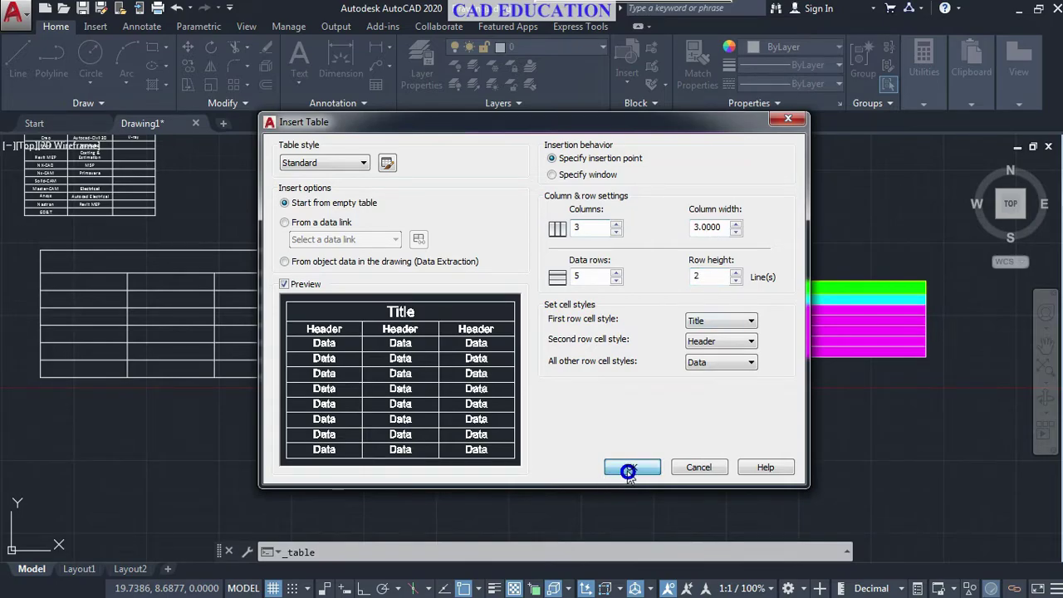
pyautogui.moveTo(522, 446); pyautogui.dragTo(608, 230, button='middle')
pyautogui.click(580, 235)
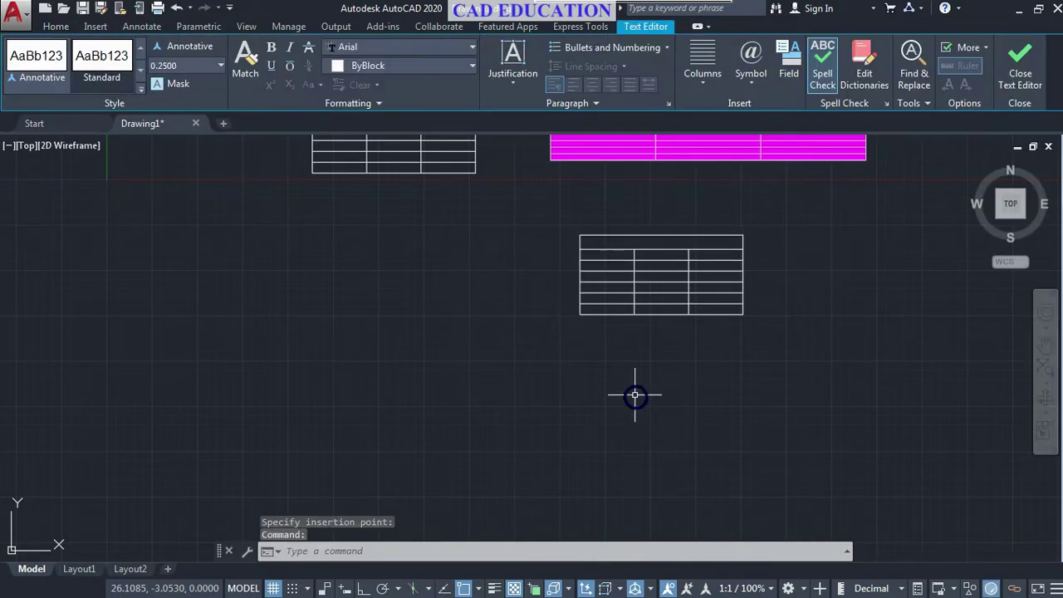
pyautogui.click(655, 325)
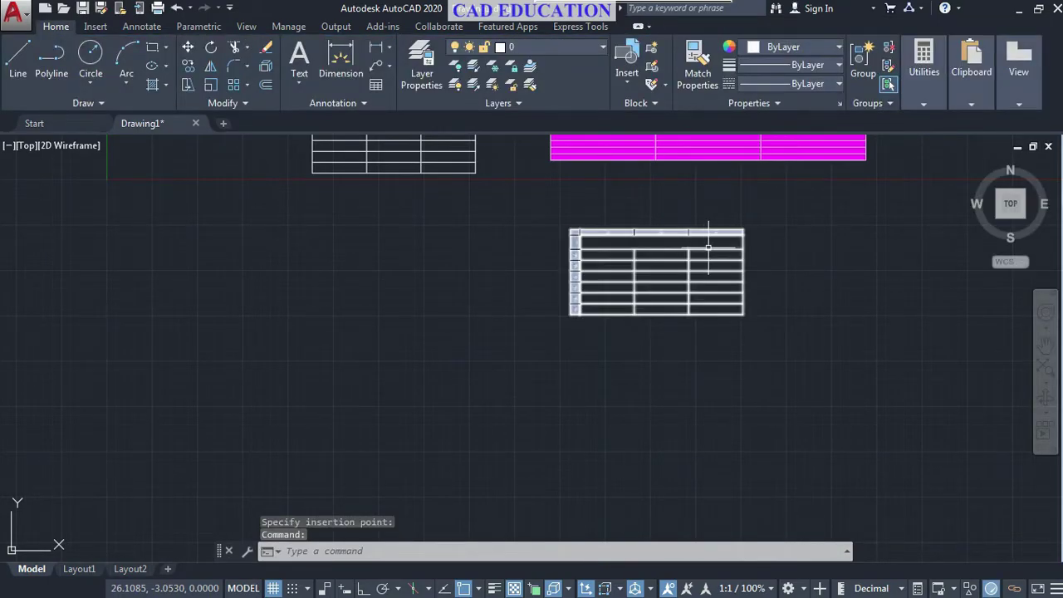
# Step: Begin another empty table using the Standard table style
pyautogui.scroll(4, 666, 297)
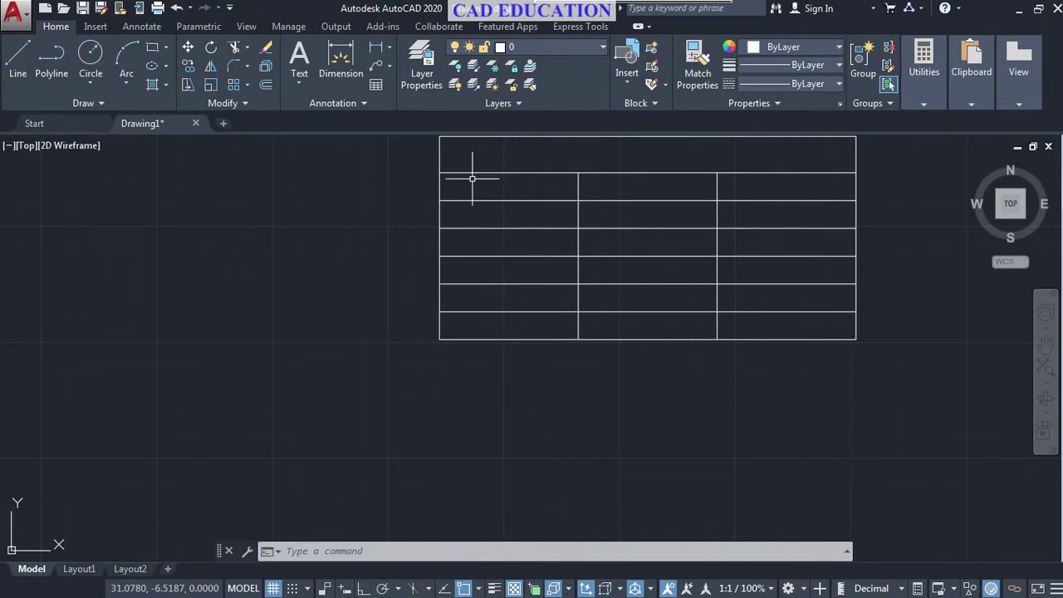
pyautogui.doubleClick(460, 150)
pyautogui.click(371, 87)
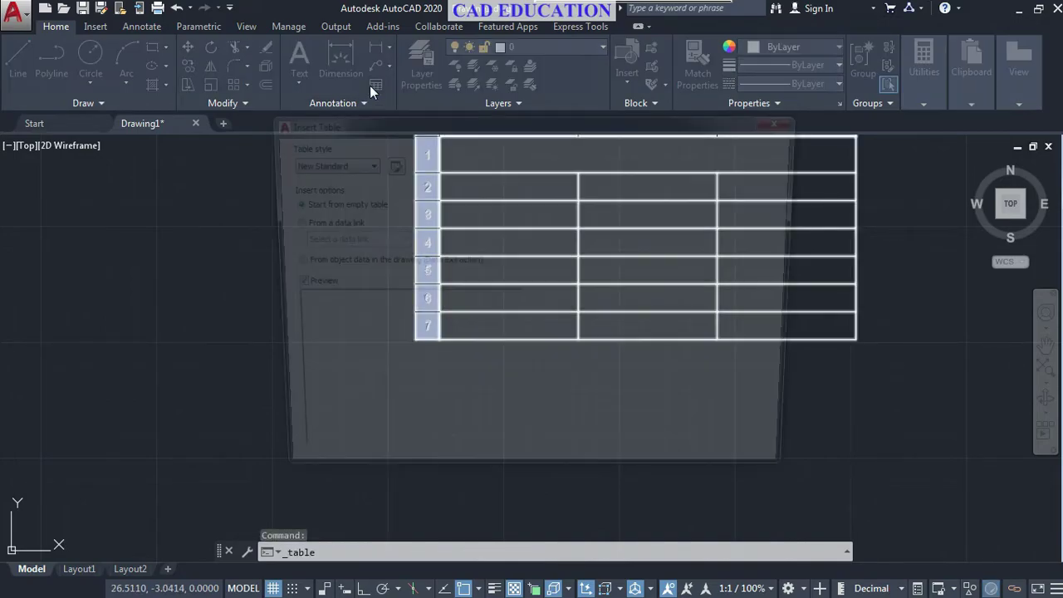
pyautogui.click(352, 162)
pyautogui.click(327, 182)
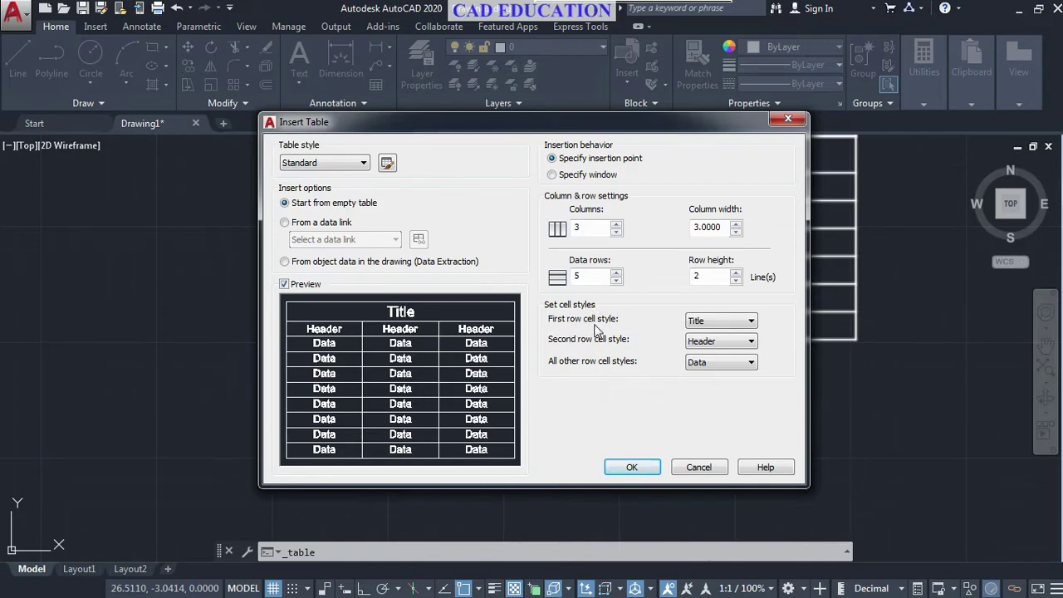
# Step: Try Header as the first row's cell style and Data for the second and all other rows
pyautogui.click(697, 323)
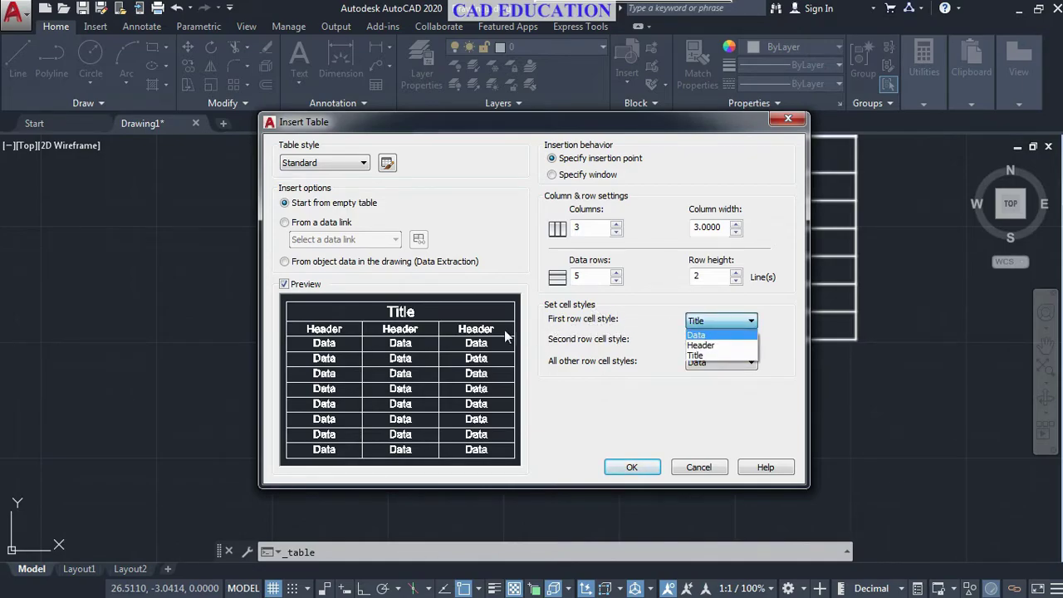
pyautogui.click(700, 344)
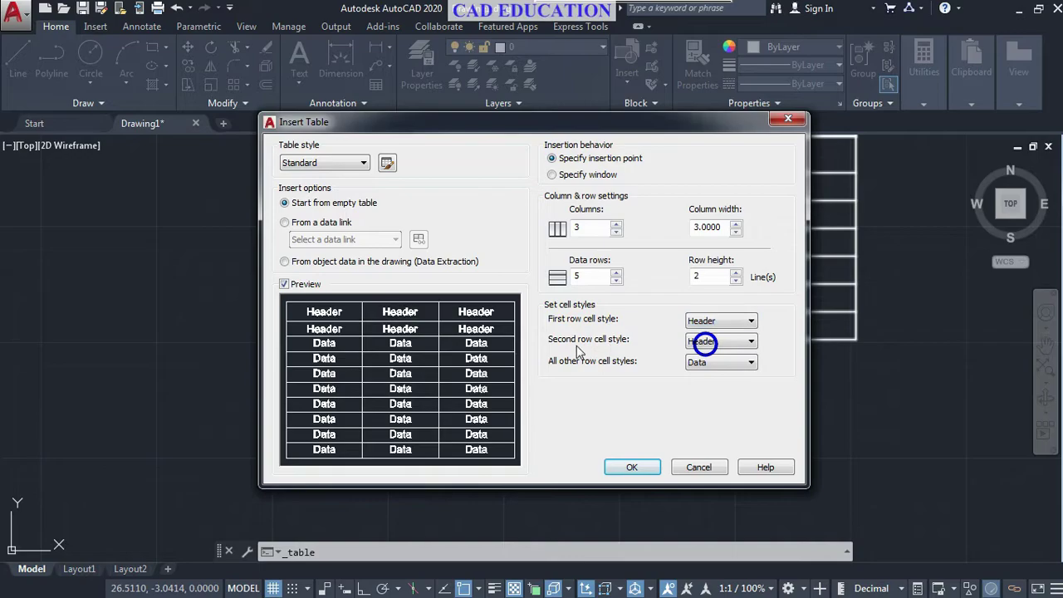
pyautogui.click(727, 344)
pyautogui.click(707, 351)
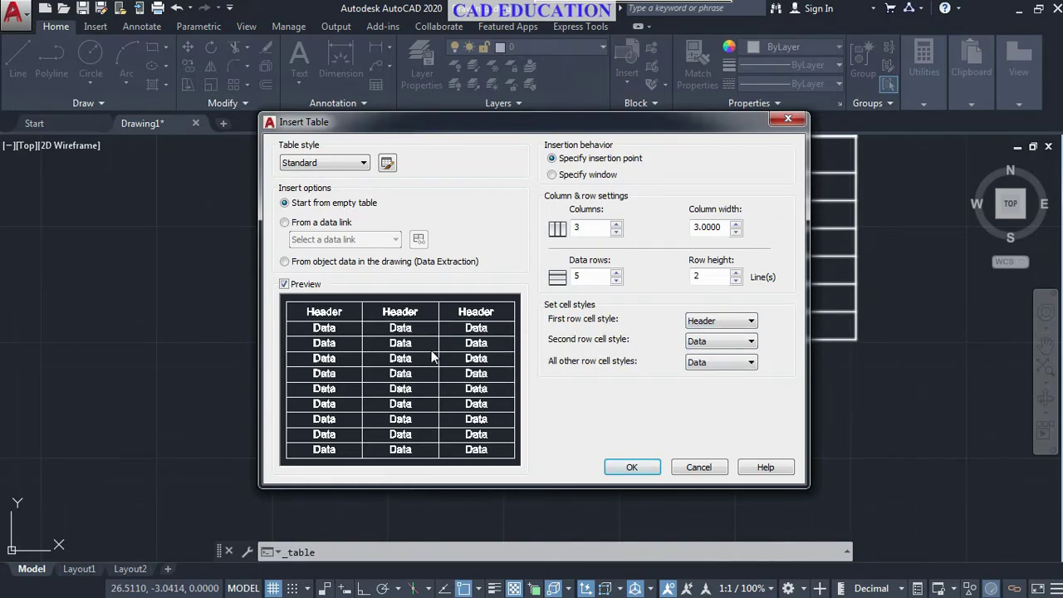
pyautogui.click(723, 365)
pyautogui.click(705, 379)
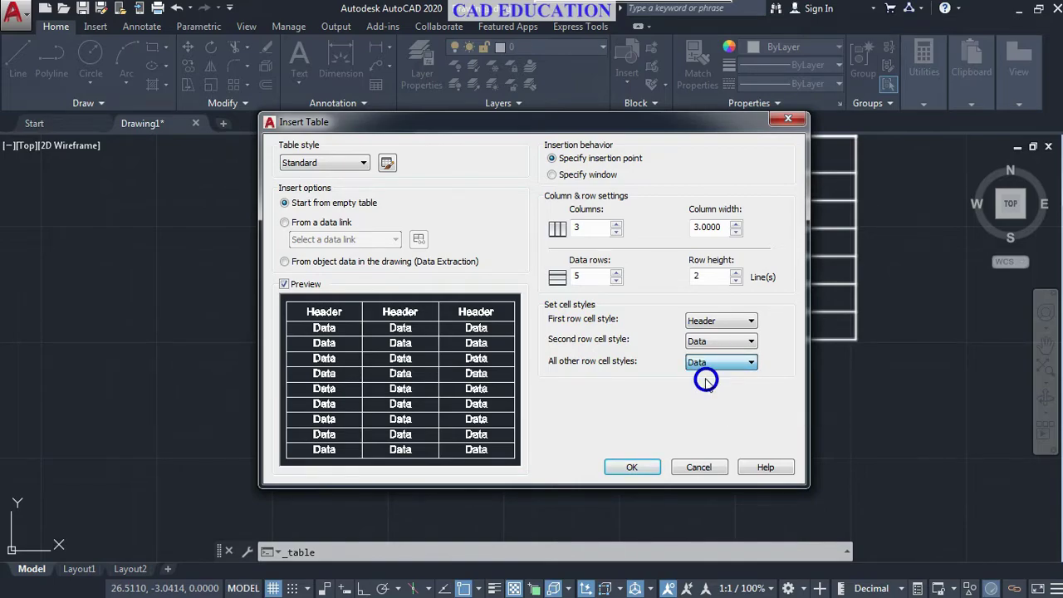
# Step: Set the row cell styles to Title, Header and Data, and place the Standard table below the wide coloured table
pyautogui.click(717, 321)
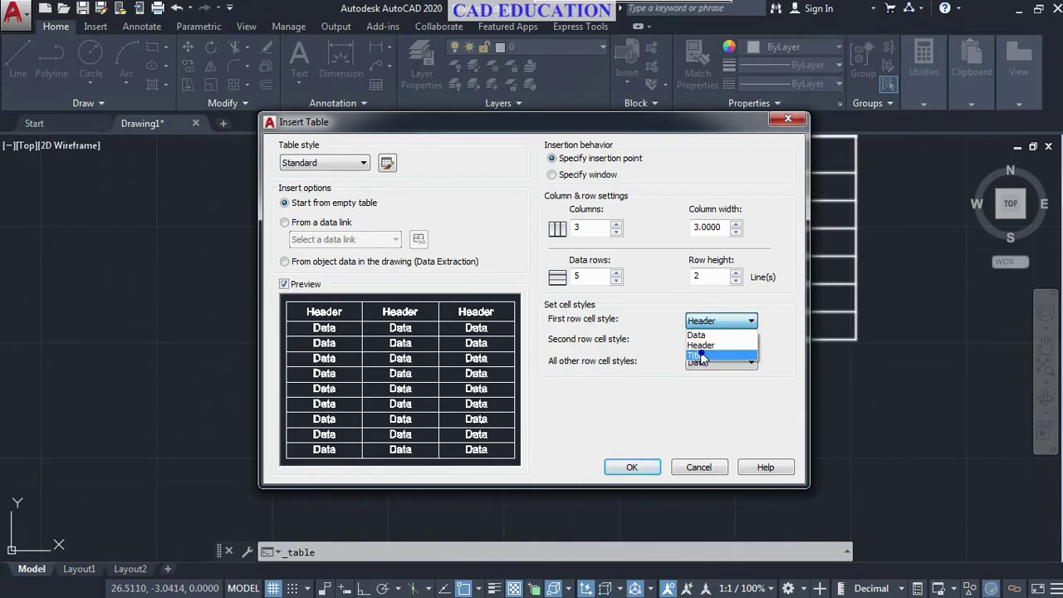
pyautogui.click(700, 355)
pyautogui.click(719, 341)
pyautogui.click(699, 363)
pyautogui.click(700, 365)
pyautogui.click(697, 380)
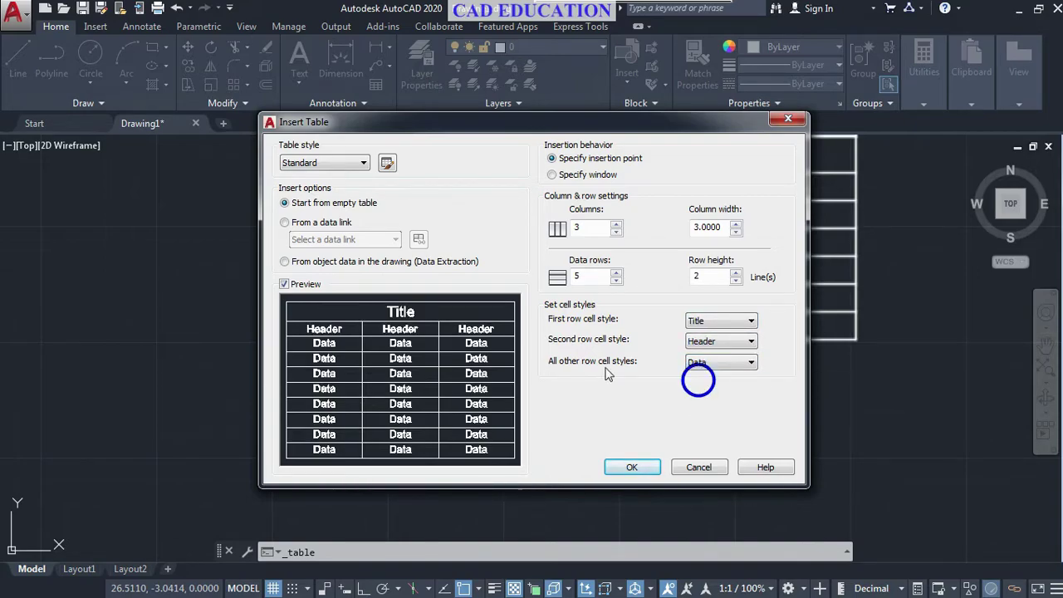
pyautogui.click(628, 468)
pyautogui.scroll(-5, 465, 332)
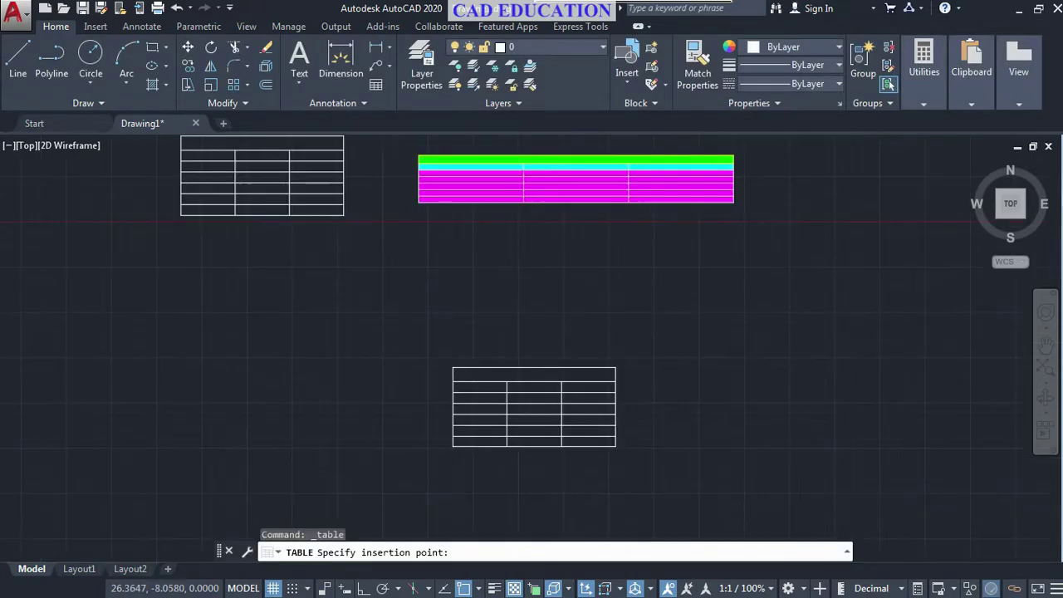
pyautogui.click(449, 290)
pyautogui.click(664, 332)
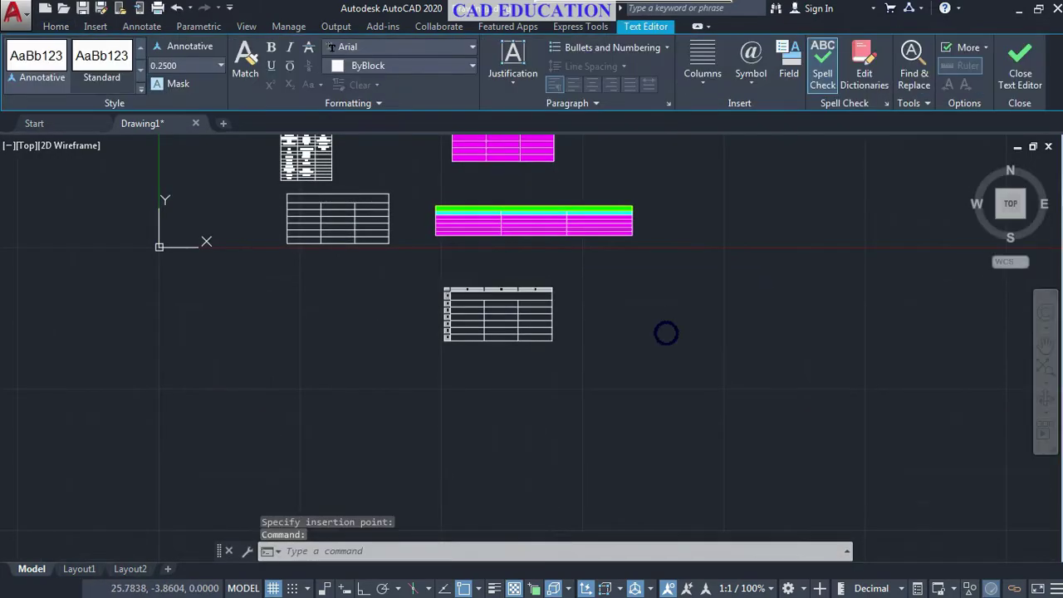
# Step: Use the TABLE command to insert an empty New Standard-style table with 3 columns and 5 data rows, well to the right of the existing tables
pyautogui.moveTo(401, 339)
pyautogui.mouseDown(button='middle')
pyautogui.moveTo(489, 351)
pyautogui.moveTo(491, 423)
pyautogui.mouseUp(button='middle')
pyautogui.scroll(-2, 490, 419)
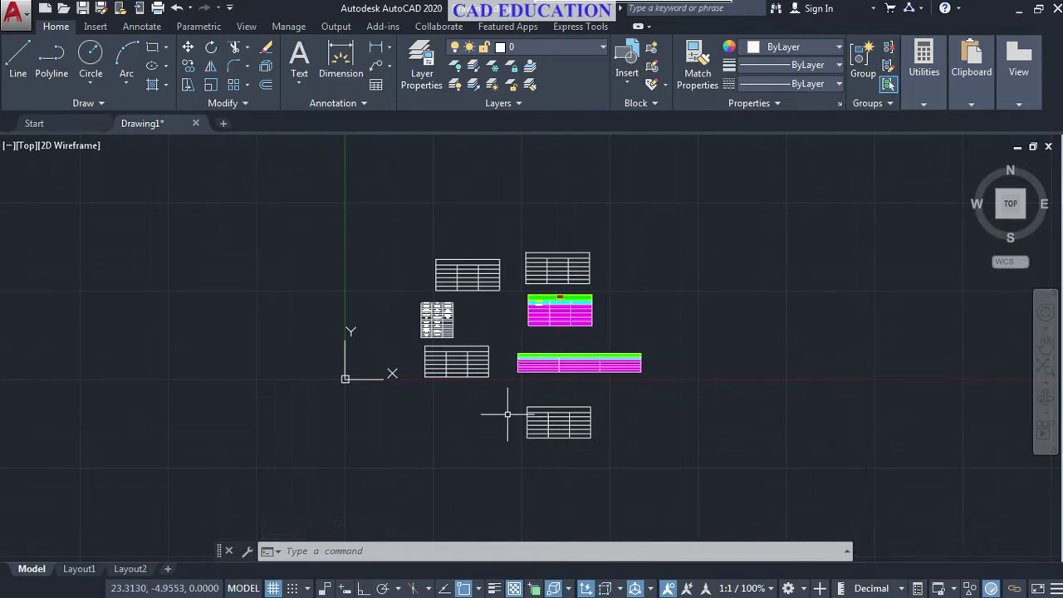
pyautogui.write('TAB1')
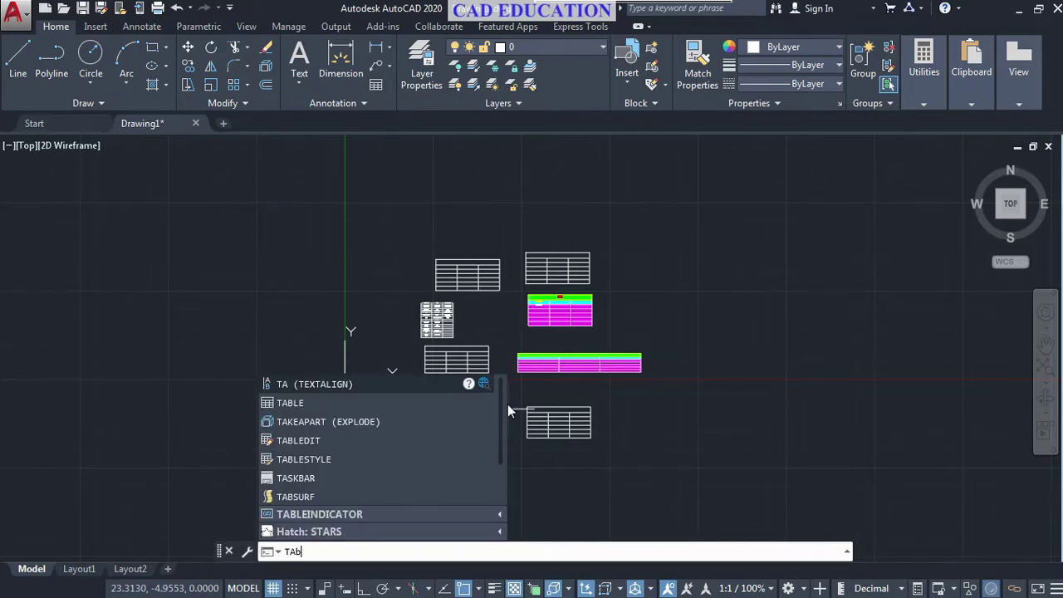
pyautogui.write('E')
pyautogui.press('Return')
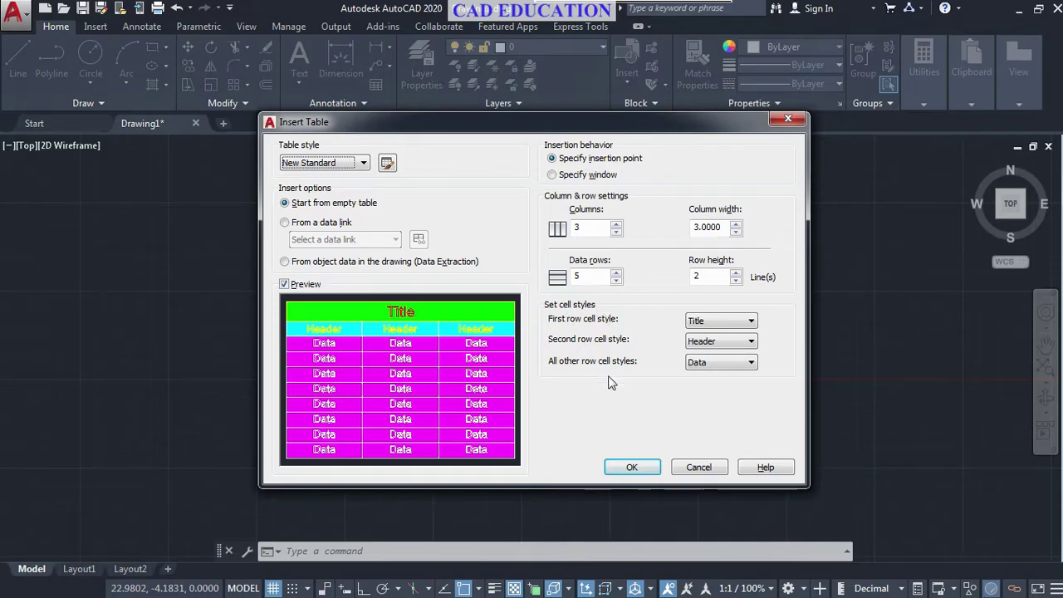
pyautogui.click(630, 467)
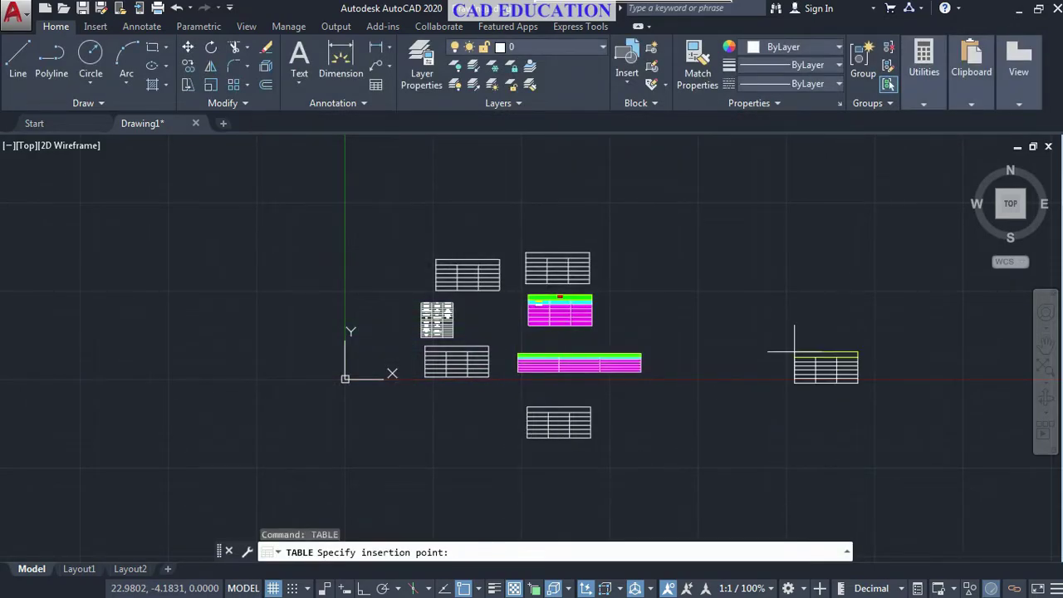
pyautogui.click(763, 230)
pyautogui.click(789, 307)
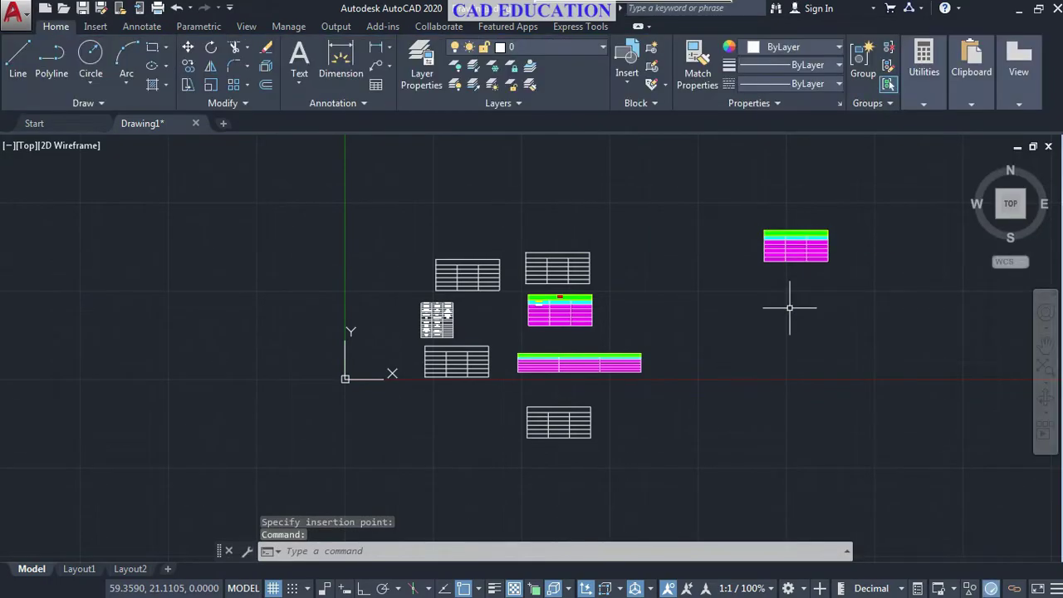
# Step: Select header cell A2 of the newest New Standard table and open it for text editing
pyautogui.scroll(6, 739, 218)
pyautogui.click(896, 312)
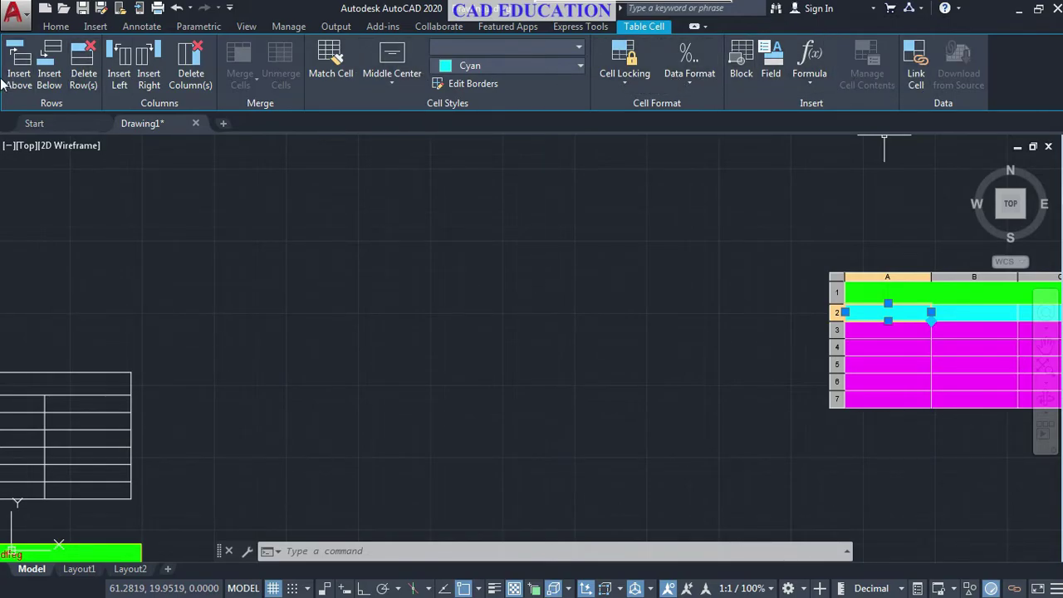
pyautogui.doubleClick(903, 309)
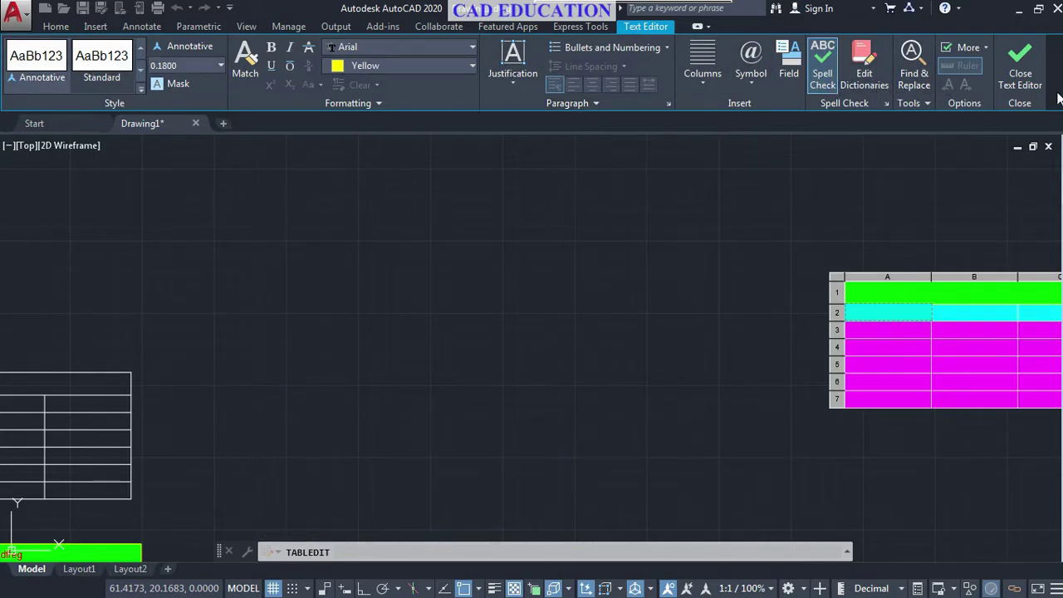
# Step: Leave the cell text editor and erase the four tables stacked in the middle column, including the wide coloured one
pyautogui.click(1034, 76)
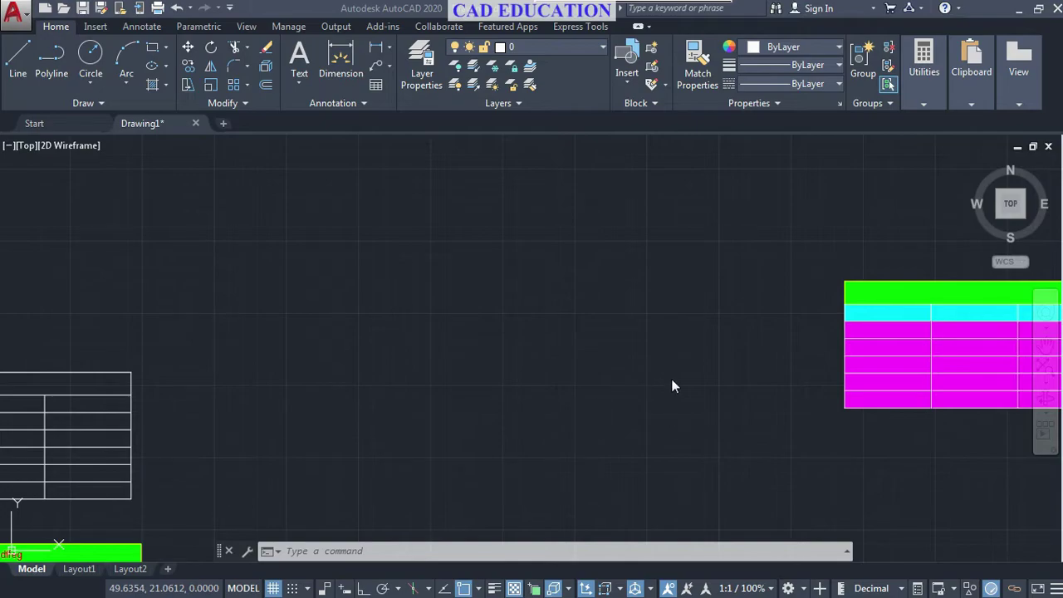
pyautogui.scroll(-4, 636, 386)
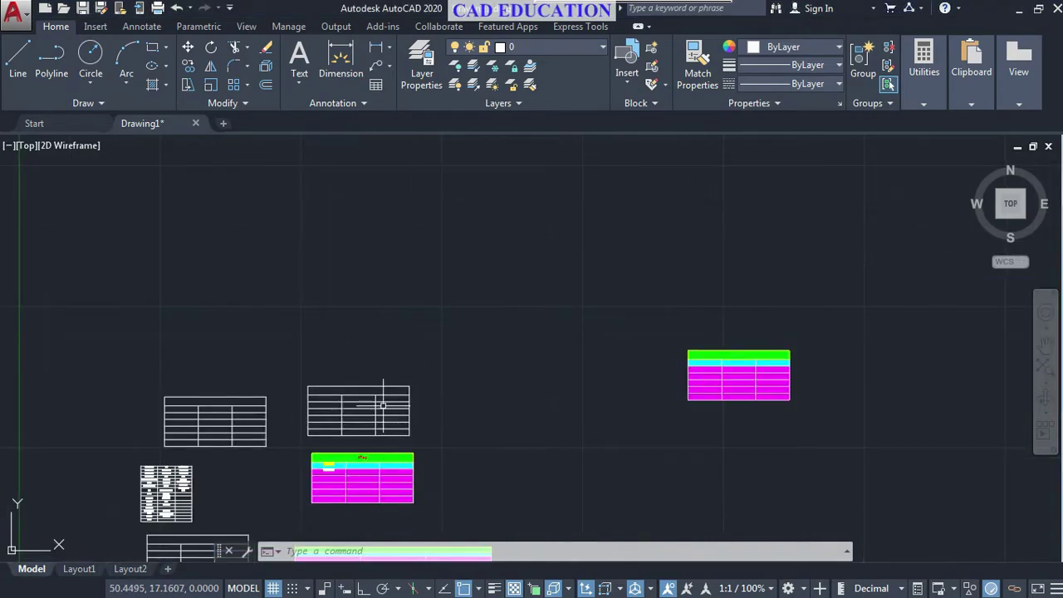
pyautogui.moveTo(383, 404); pyautogui.dragTo(467, 351, button='middle')
pyautogui.scroll(3, 249, 367)
pyautogui.scroll(-4, 254, 368)
pyautogui.moveTo(366, 340); pyautogui.dragTo(324, 209, button='middle')
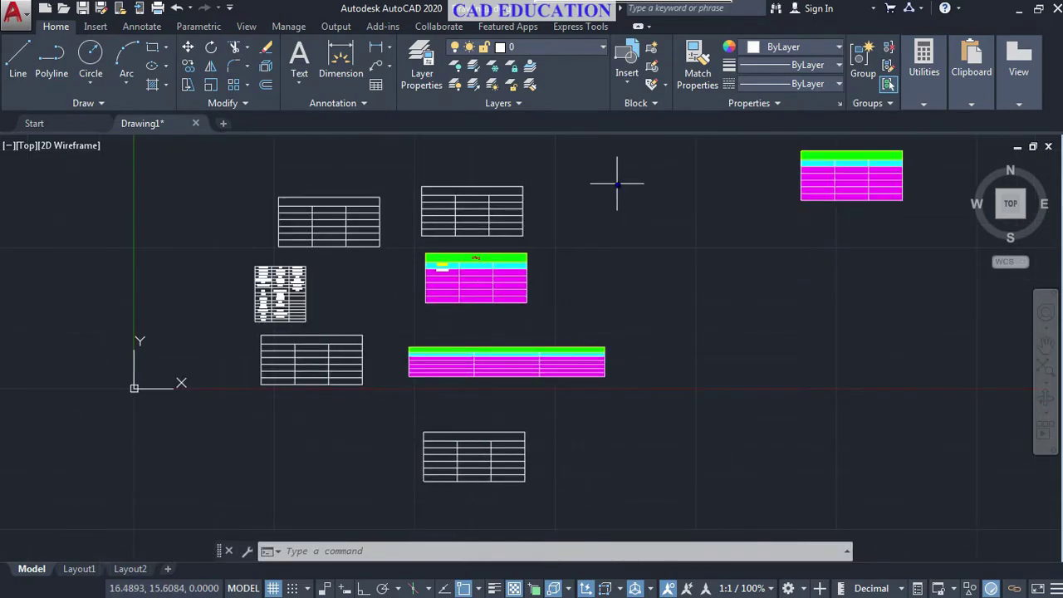
pyautogui.click(617, 184)
pyautogui.click(434, 510)
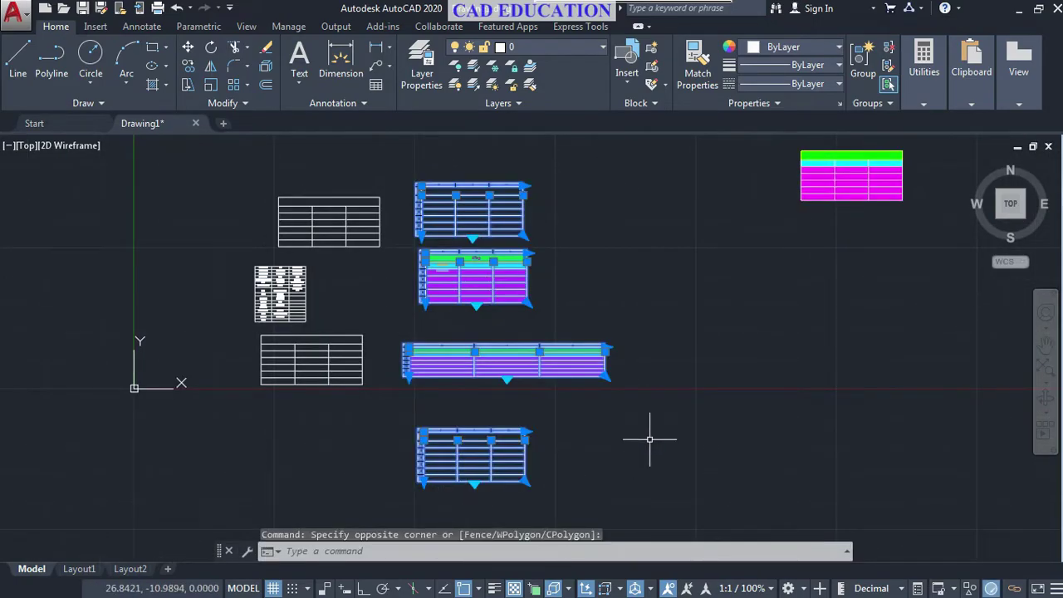
pyautogui.press('Delete')
# Step: Erase the remaining tables, including the distant coloured ones, keeping only the upper-left Standard table
pyautogui.click(410, 281)
pyautogui.click(198, 408)
pyautogui.press('Delete')
pyautogui.moveTo(921, 166)
pyautogui.mouseDown()
pyautogui.moveTo(913, 225)
pyautogui.moveTo(789, 269)
pyautogui.mouseUp()
pyautogui.press('Delete')
pyautogui.scroll(-5, 722, 282)
pyautogui.click(702, 294)
pyautogui.click(641, 381)
pyautogui.press('Delete')
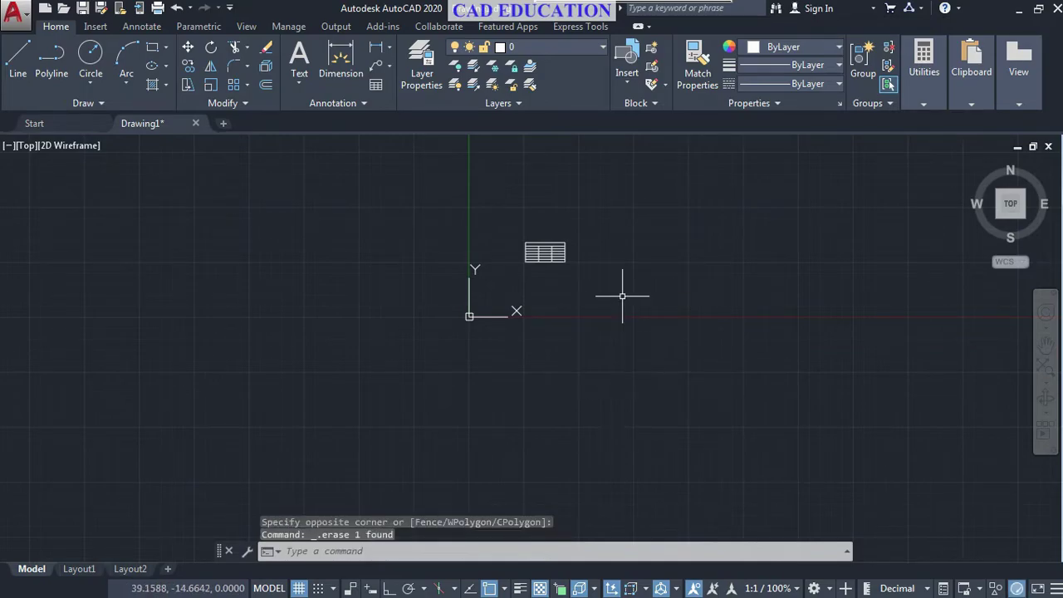
# Step: Enter 1 in cell A2 of the remaining Standard table
pyautogui.scroll(6, 499, 247)
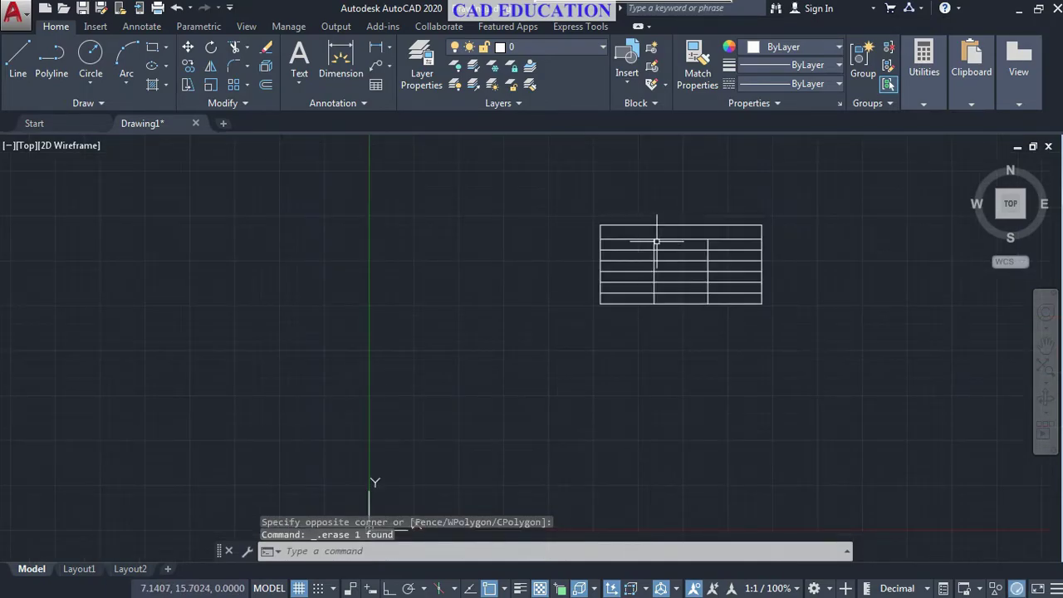
pyautogui.scroll(4, 656, 241)
pyautogui.click(519, 256)
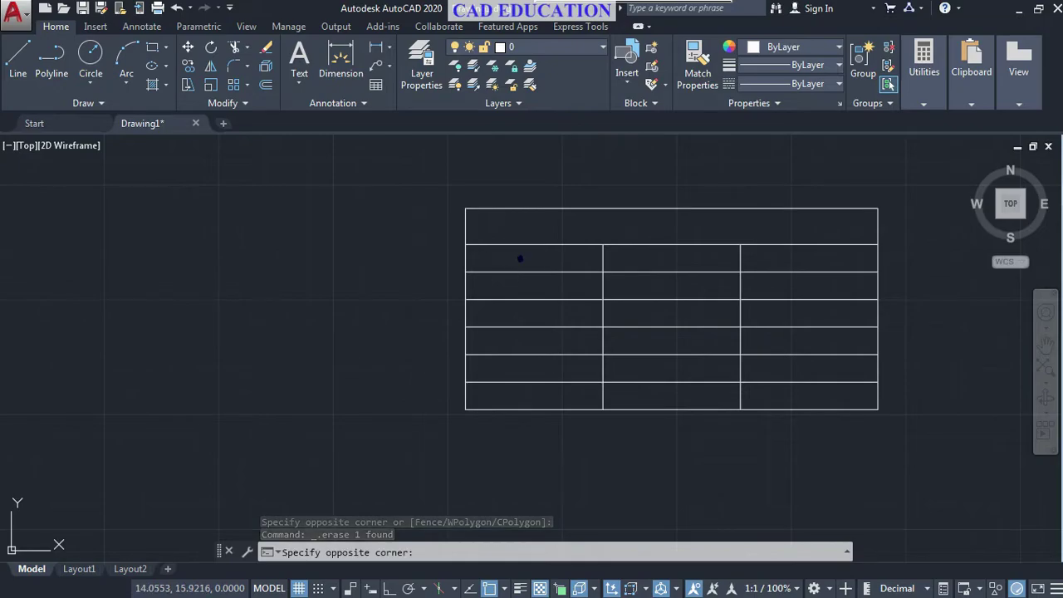
pyautogui.click(521, 254)
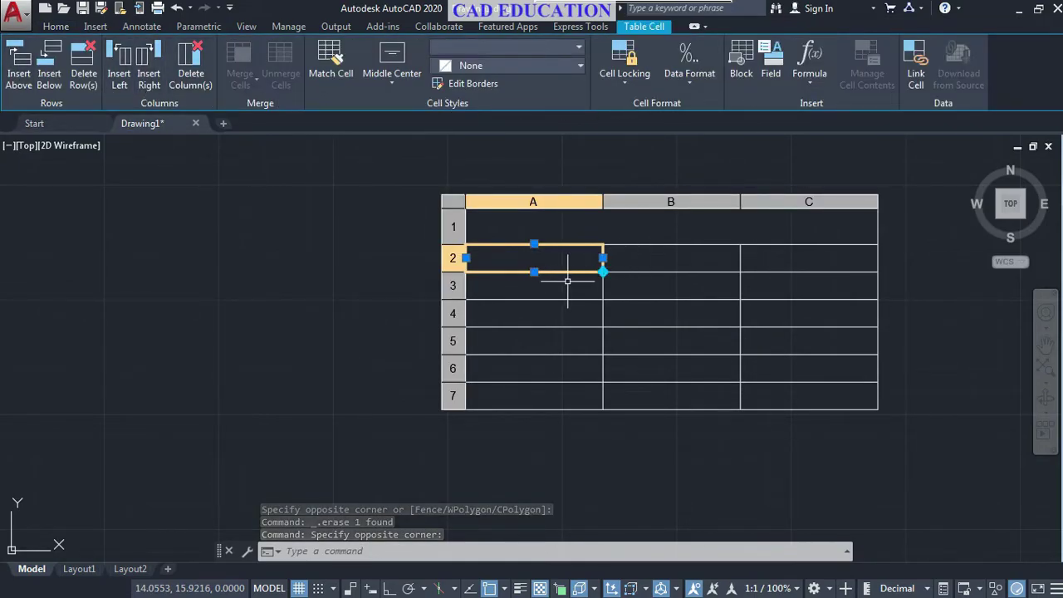
pyautogui.click(554, 249)
pyautogui.doubleClick(559, 263)
pyautogui.write('1')
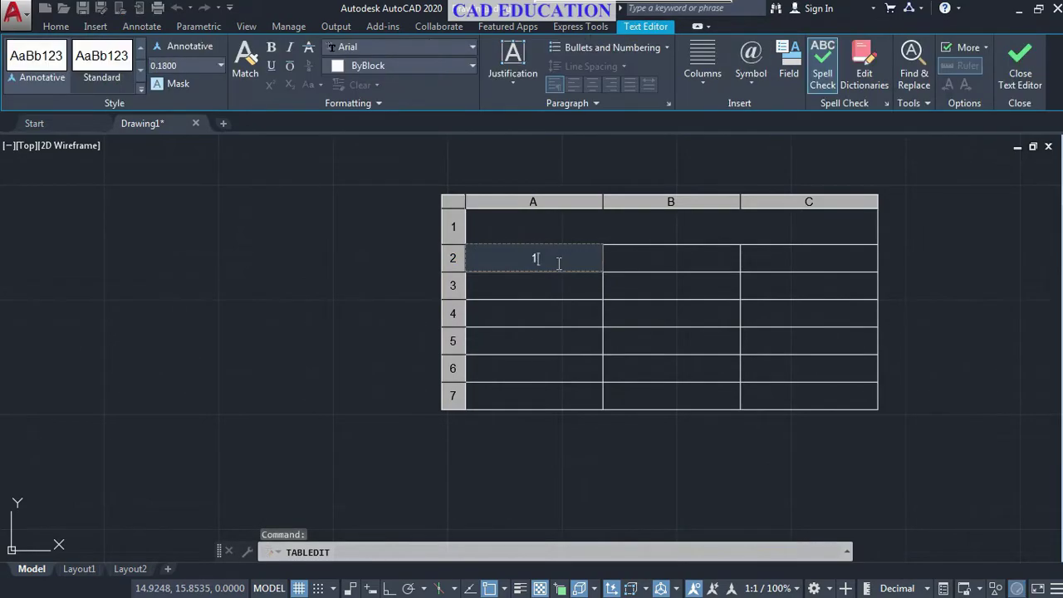
# Step: Enter 2 in cell A3 and 3 in cell A4 of the table
pyautogui.click(533, 287)
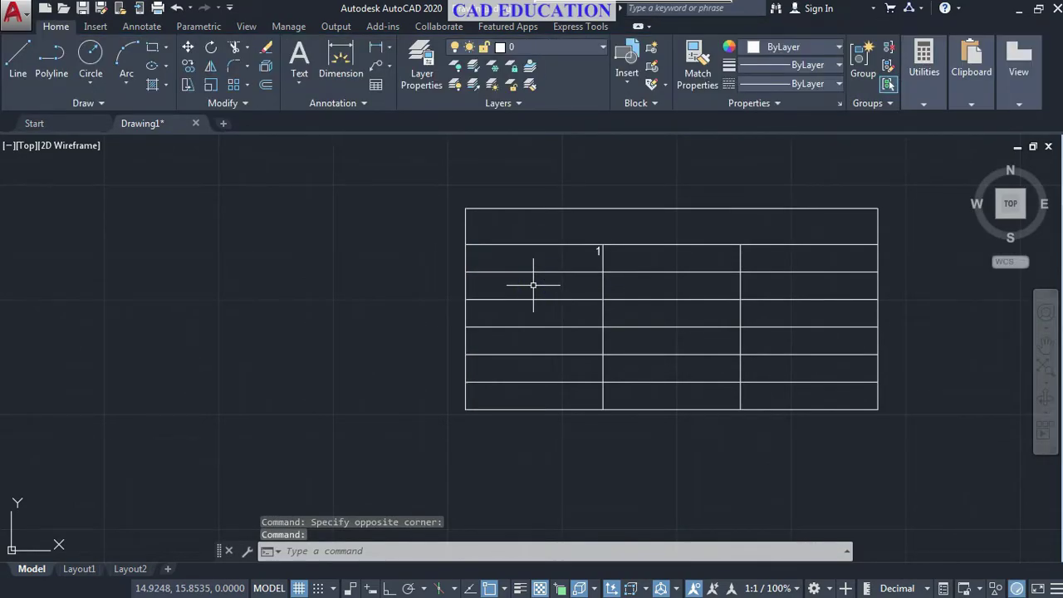
pyautogui.click(533, 284)
pyautogui.doubleClick(533, 285)
pyautogui.write('2')
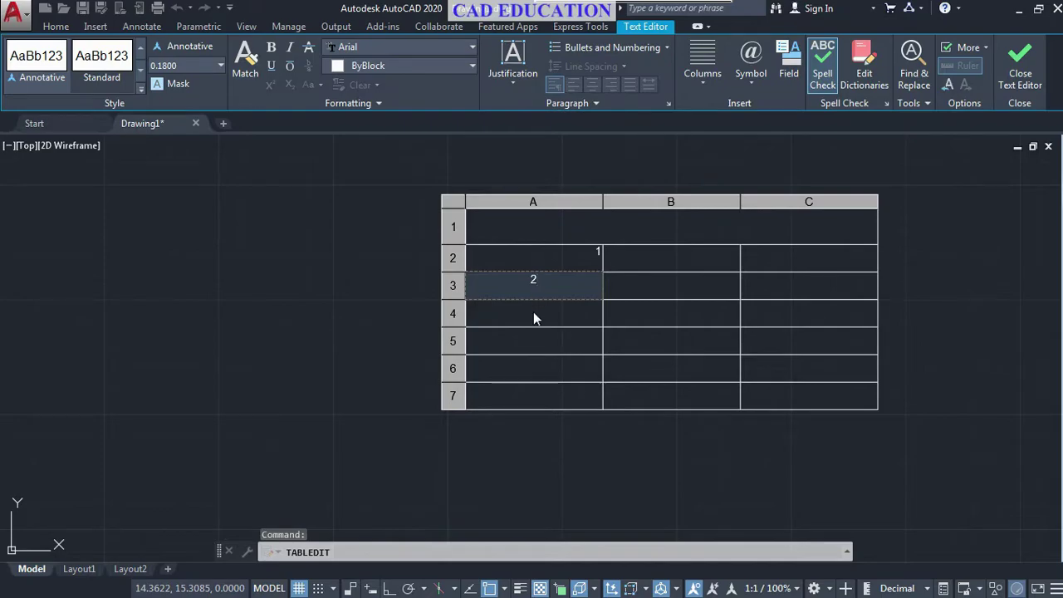
pyautogui.click(533, 312)
pyautogui.click(533, 312)
pyautogui.write('3')
pyautogui.click(547, 341)
pyautogui.write('4')
pyautogui.click(548, 341)
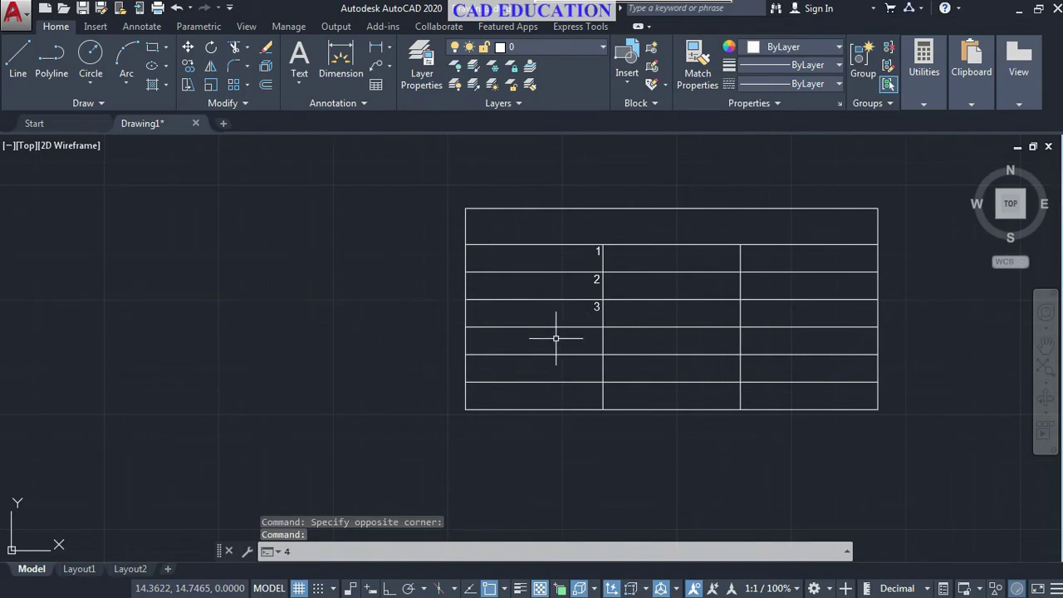
pyautogui.scroll(2, 543, 334)
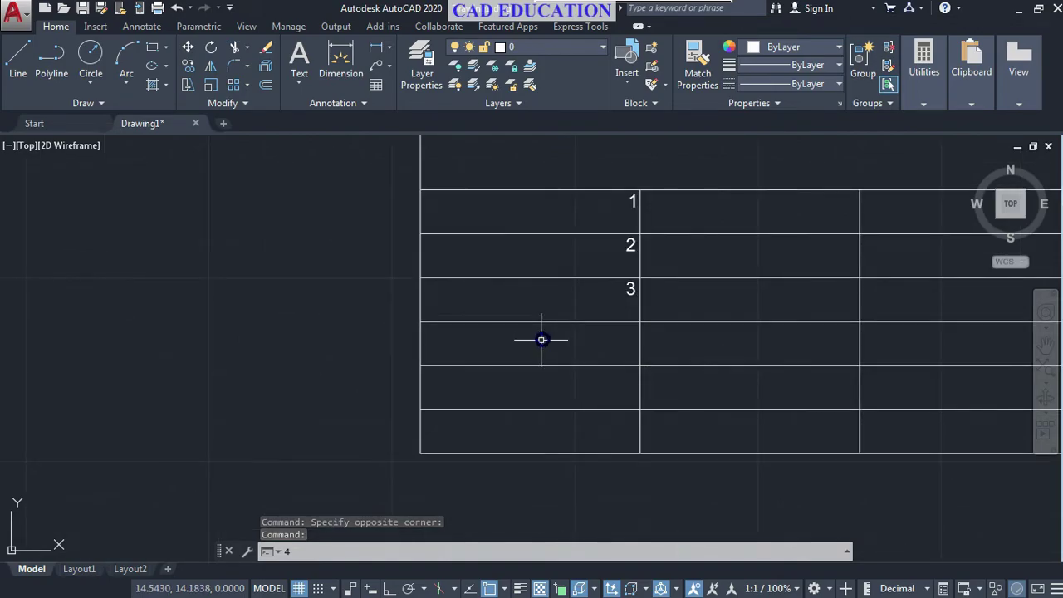
pyautogui.scroll(-4, 555, 419)
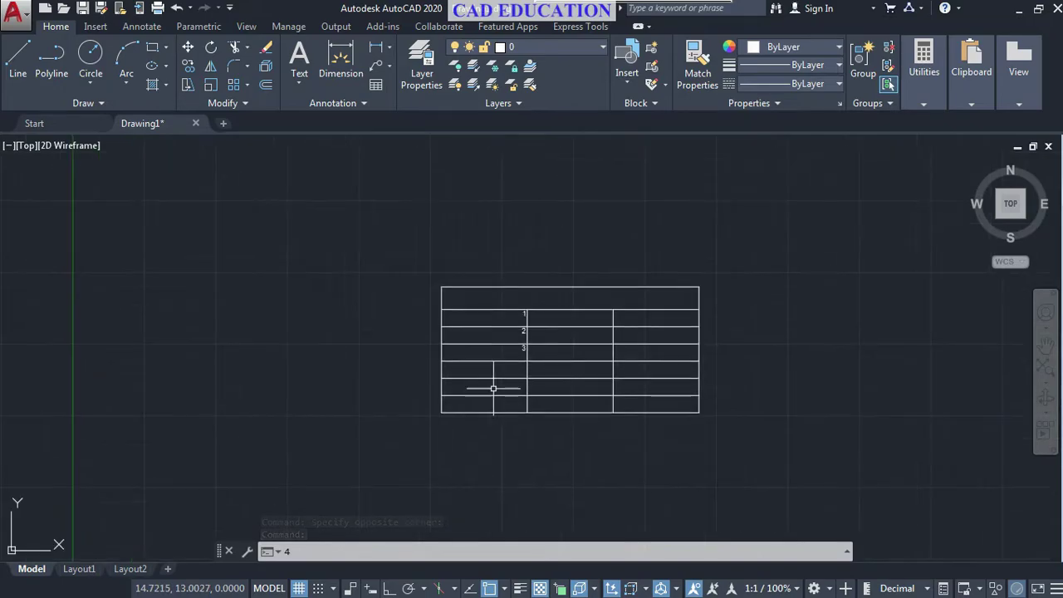
pyautogui.scroll(4, 493, 387)
pyautogui.write('4')
pyautogui.click(496, 334)
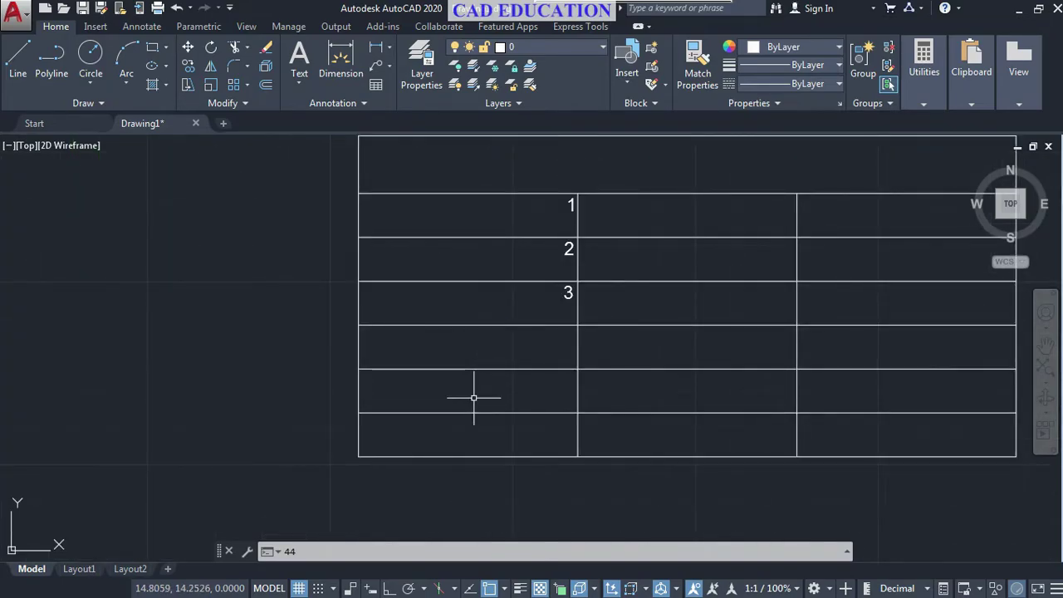
pyautogui.press('Escape')
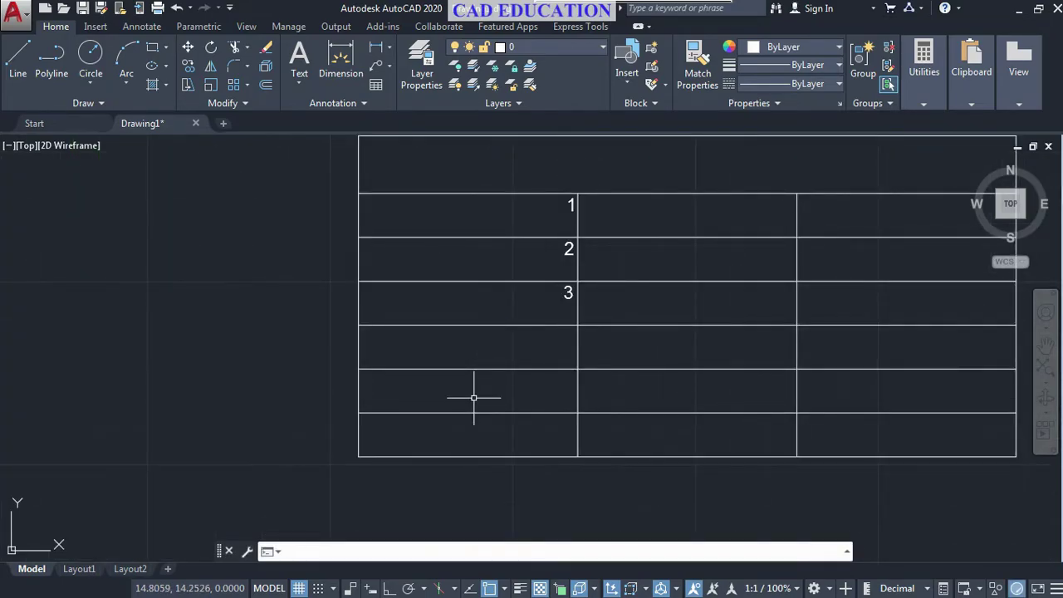
# Step: Enter 4, 5 and 6 in cells A5, A6 and A7, and finish editing the table text
pyautogui.doubleClick(511, 346)
pyautogui.write('4')
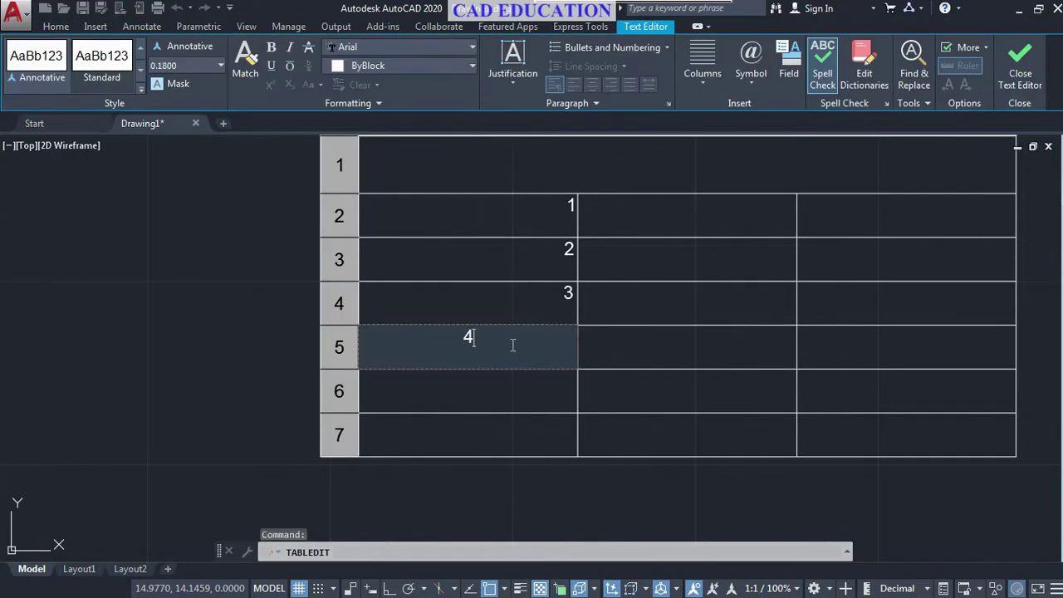
pyautogui.click(497, 387)
pyautogui.doubleClick(496, 387)
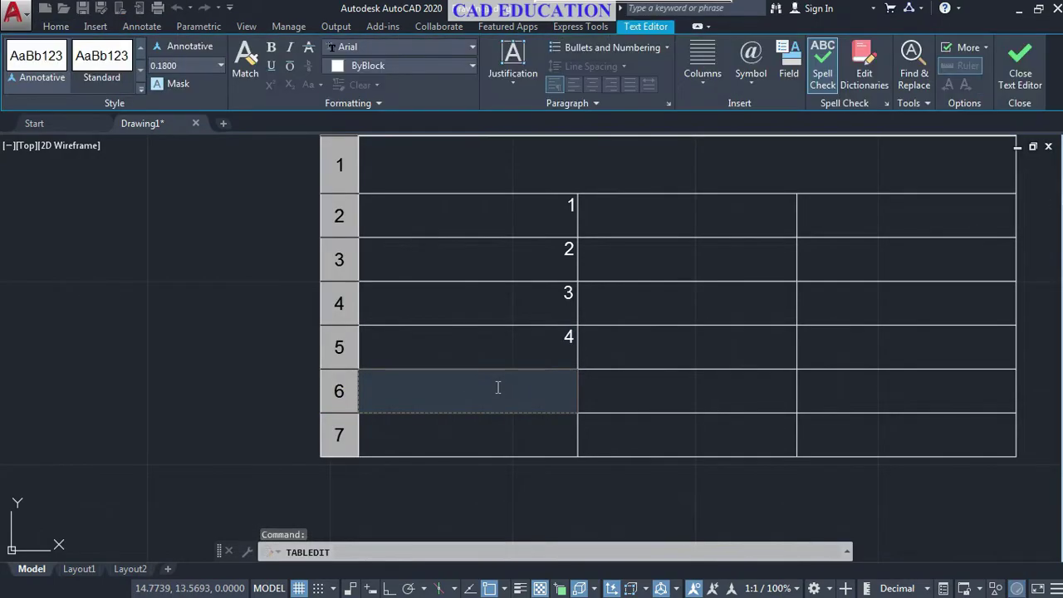
pyautogui.write('5')
pyautogui.click(493, 430)
pyautogui.click(492, 430)
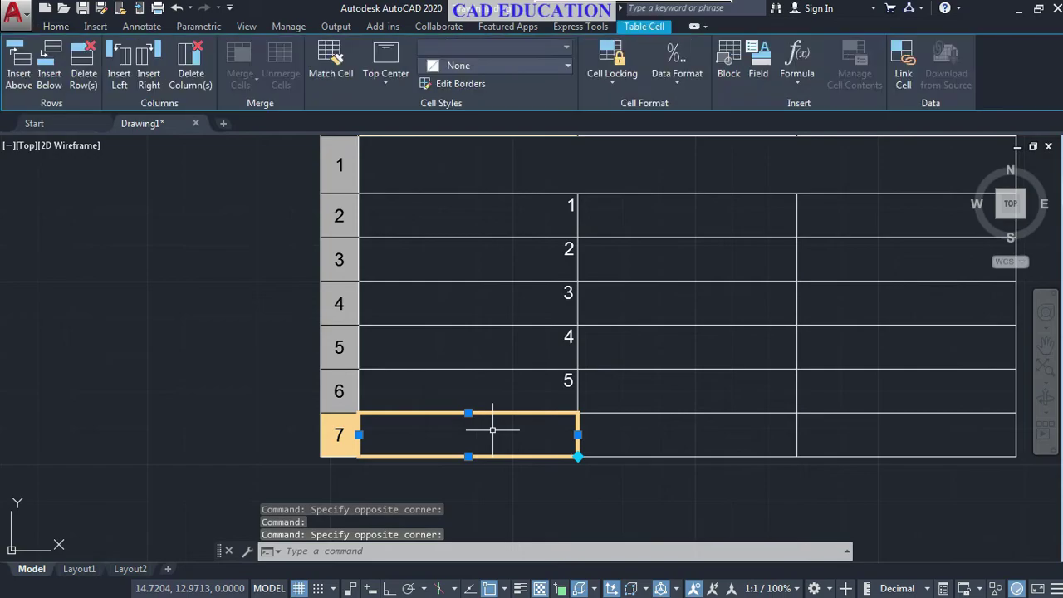
pyautogui.doubleClick(492, 430)
pyautogui.write('6')
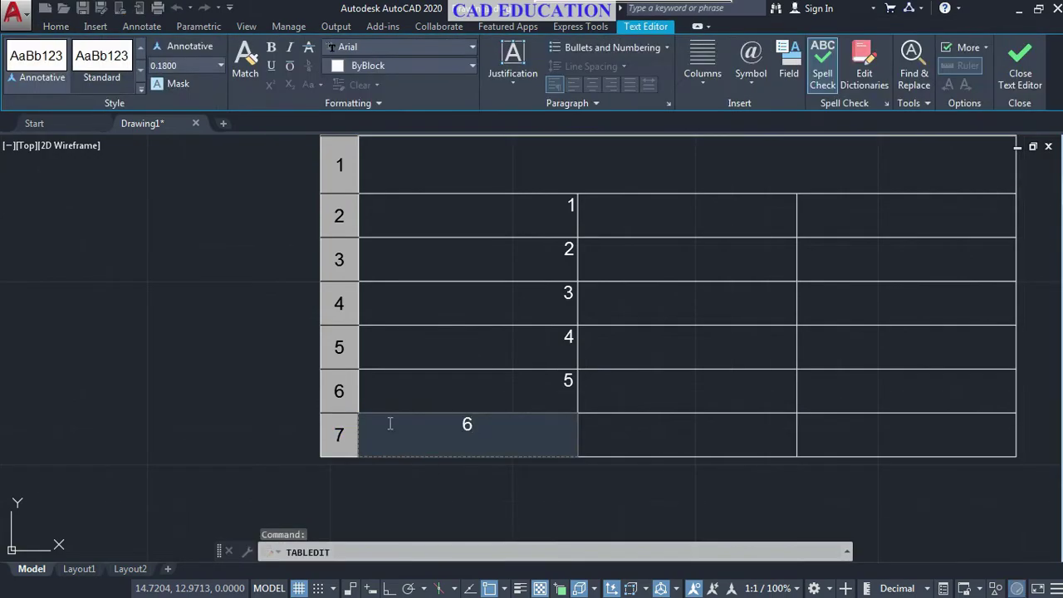
pyautogui.click(286, 402)
# Step: Set the alignment of cells A2 through A7 to Middle Center
pyautogui.scroll(-3, 711, 363)
pyautogui.moveTo(688, 372); pyautogui.dragTo(547, 340, button='middle')
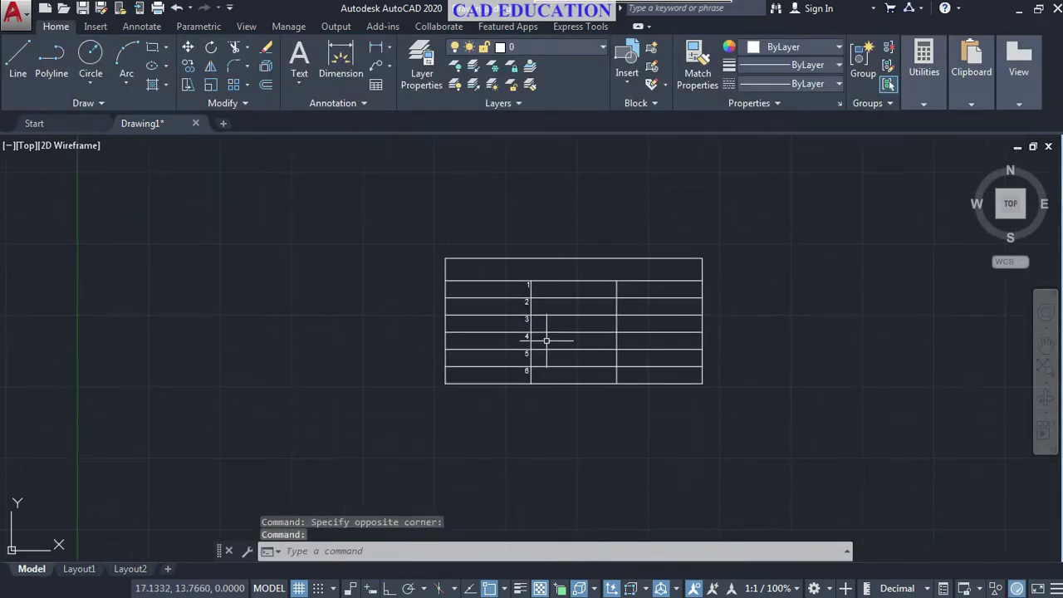
pyautogui.moveTo(518, 284); pyautogui.dragTo(481, 379)
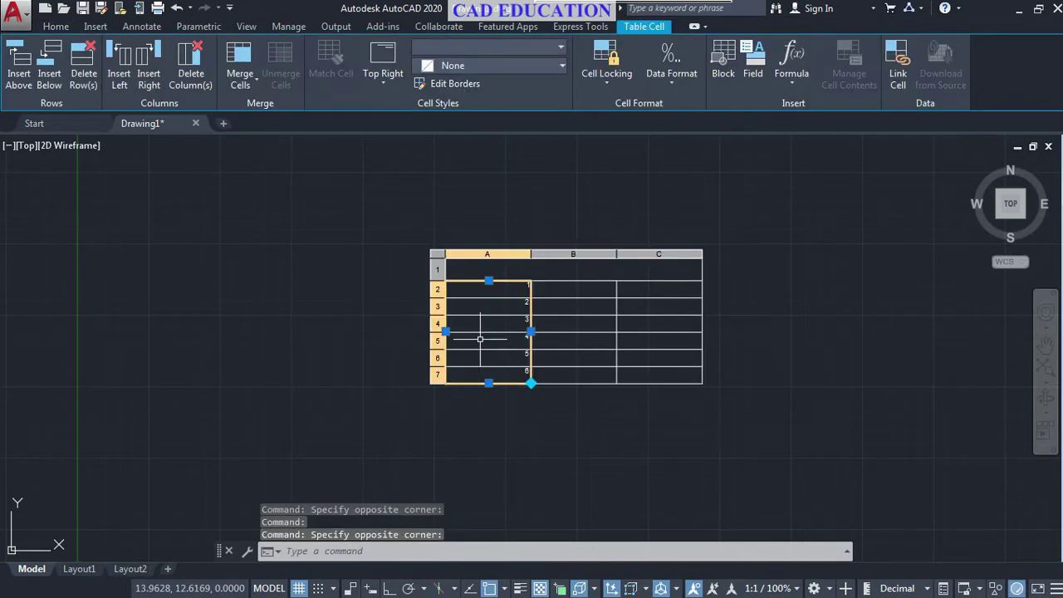
pyautogui.click(384, 81)
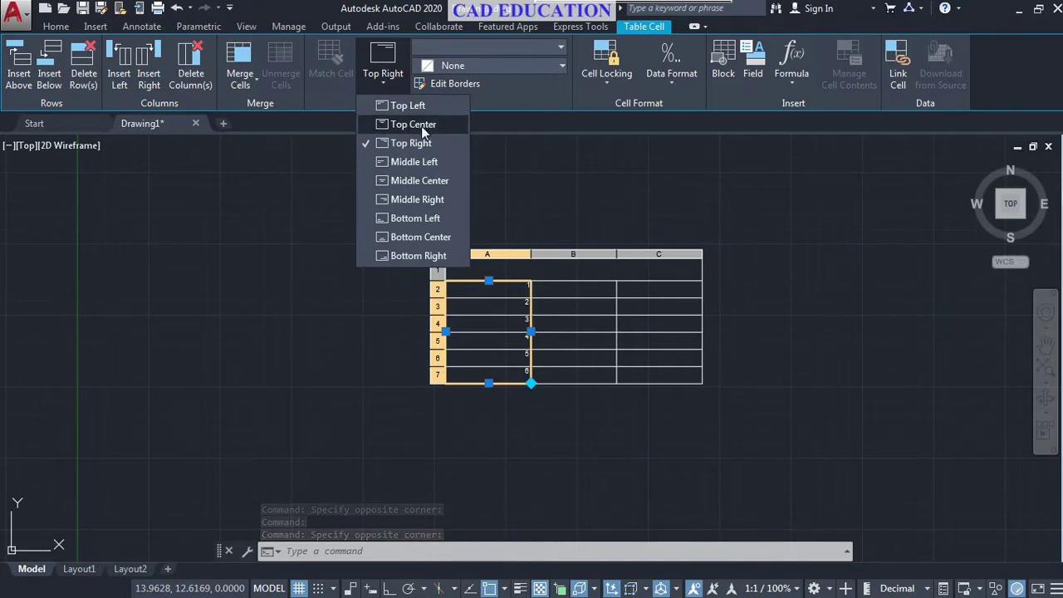
pyautogui.click(408, 181)
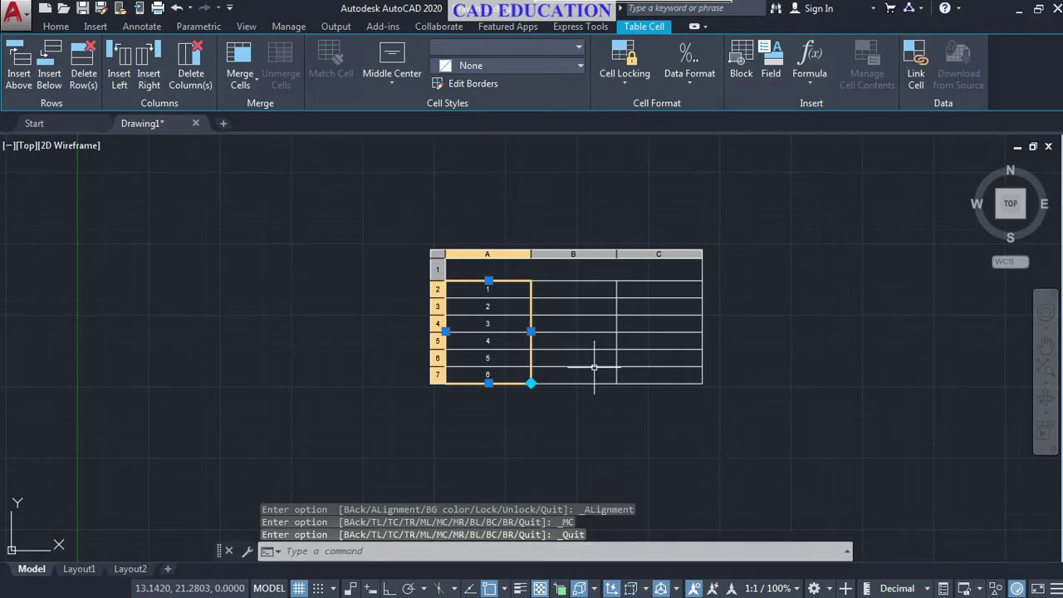
# Step: Insert two empty rows above the row containing 3
pyautogui.click(569, 373)
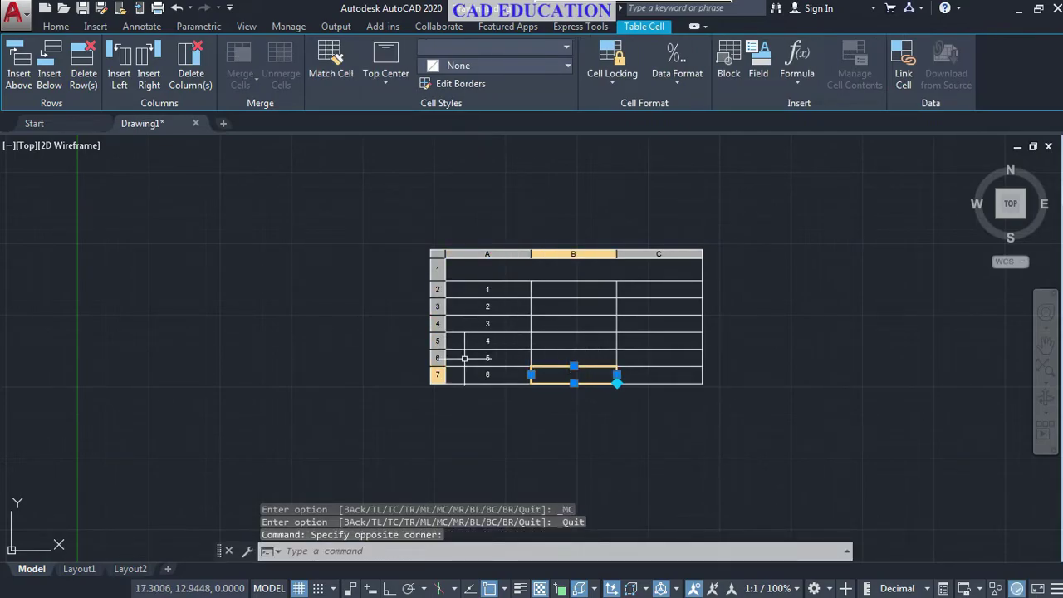
pyautogui.click(513, 324)
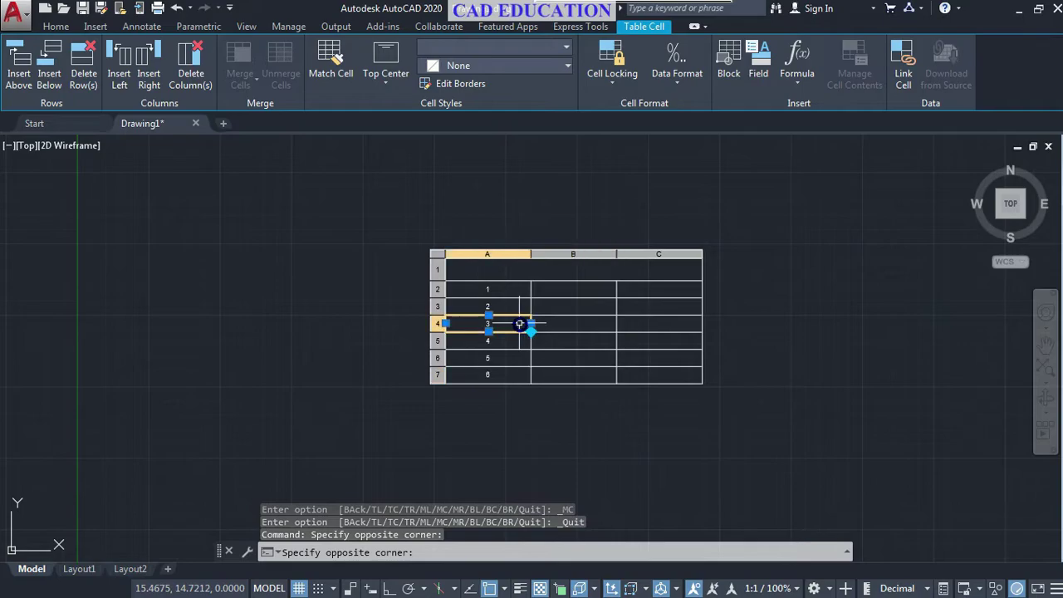
pyautogui.scroll(2, 516, 323)
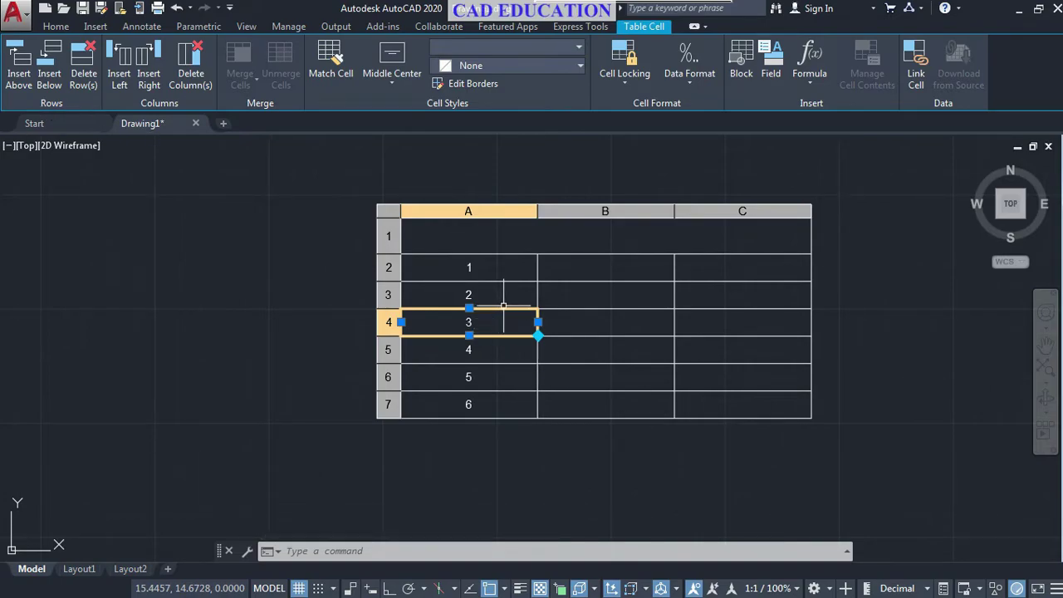
pyautogui.click(27, 75)
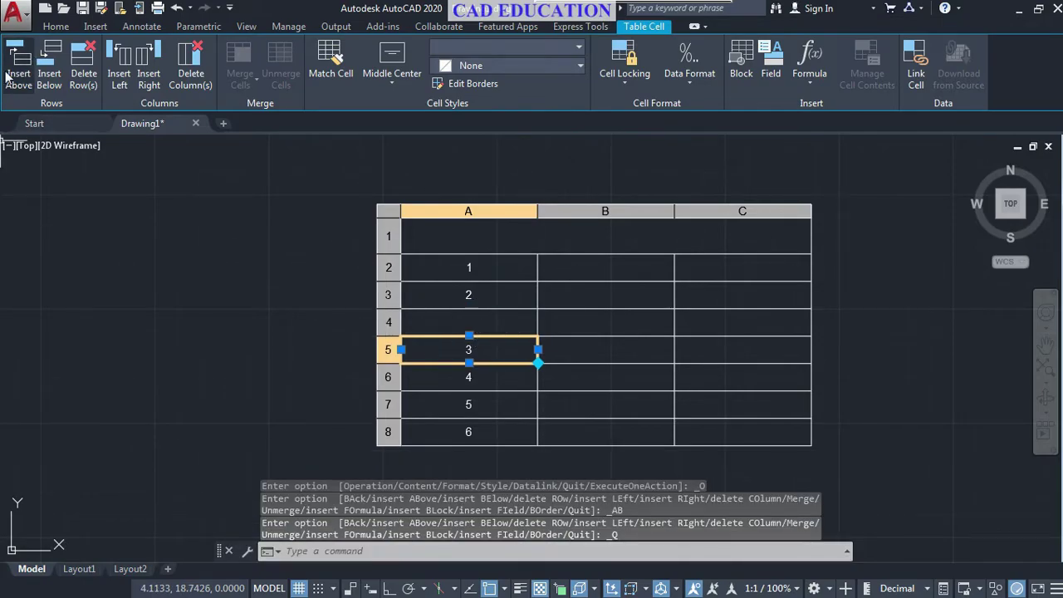
pyautogui.click(8, 76)
# Step: Insert two empty rows below the row containing 3
pyautogui.scroll(-1, 500, 353)
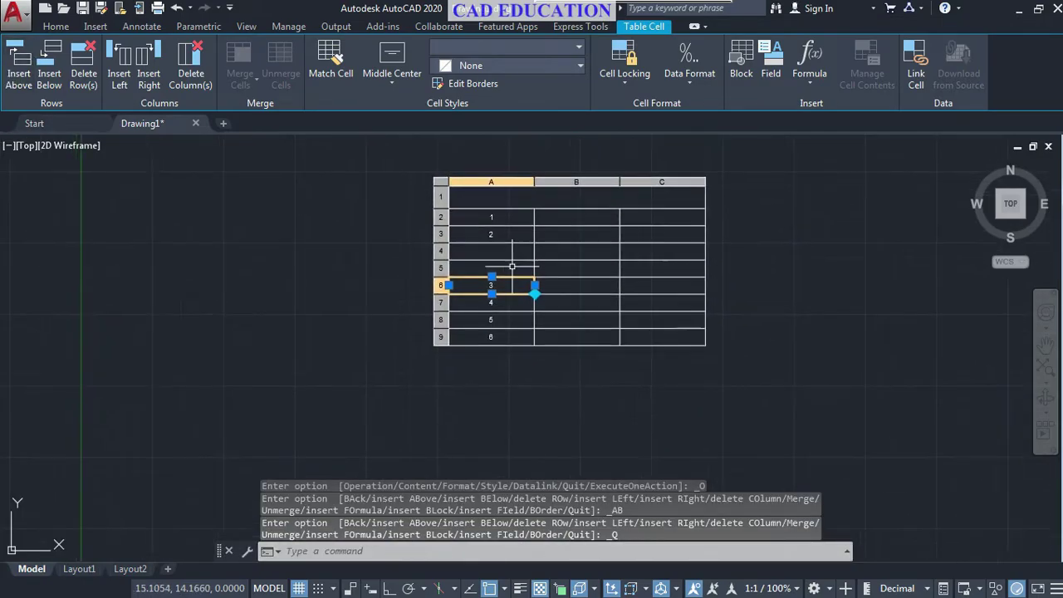
pyautogui.scroll(1, 499, 285)
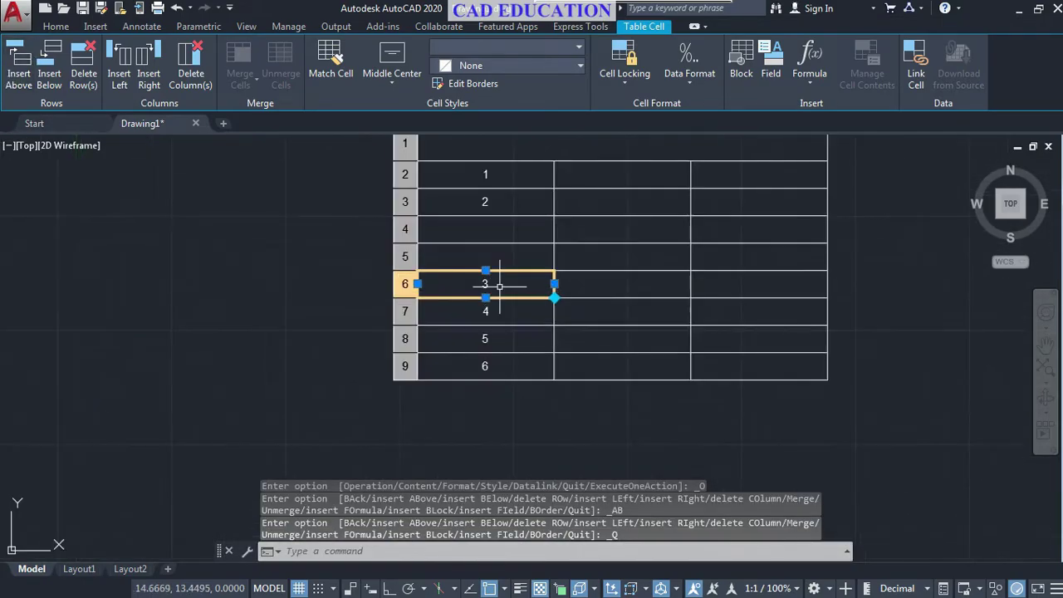
pyautogui.click(44, 83)
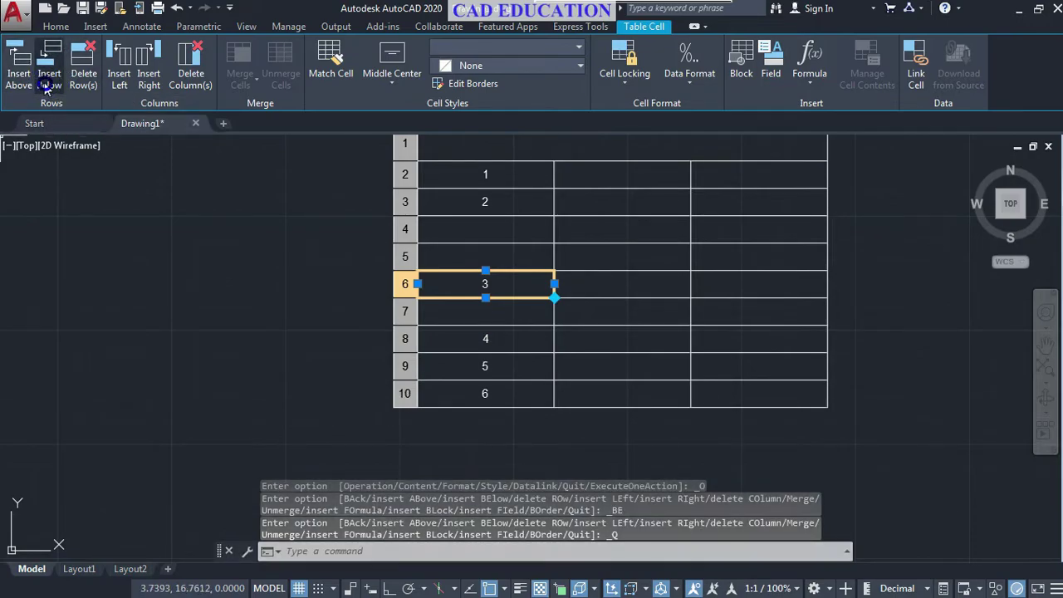
pyautogui.click(46, 83)
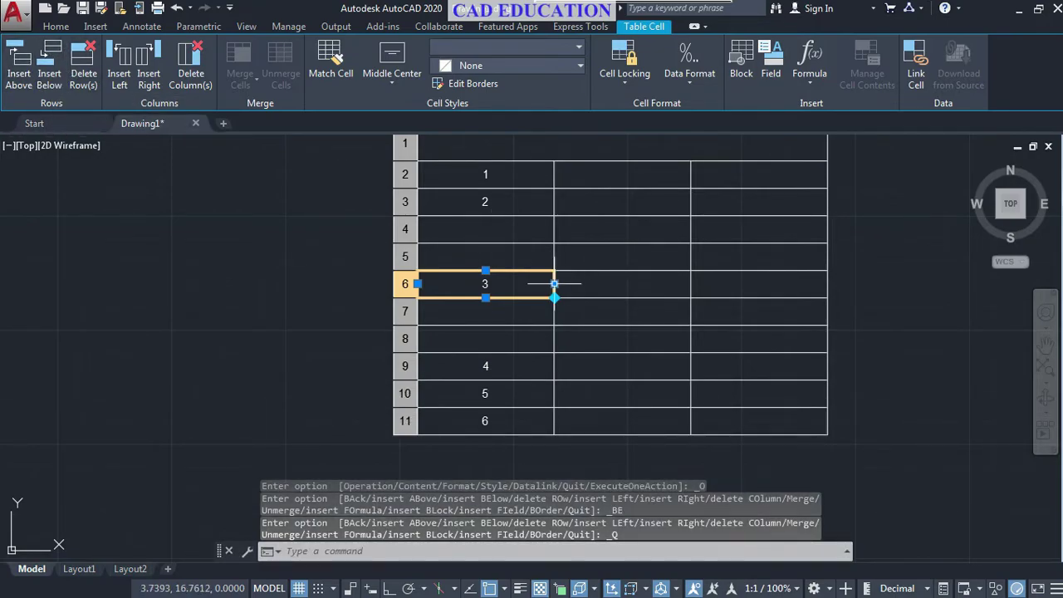
# Step: Delete the two empty rows between the rows containing 2 and 3
pyautogui.click(509, 229)
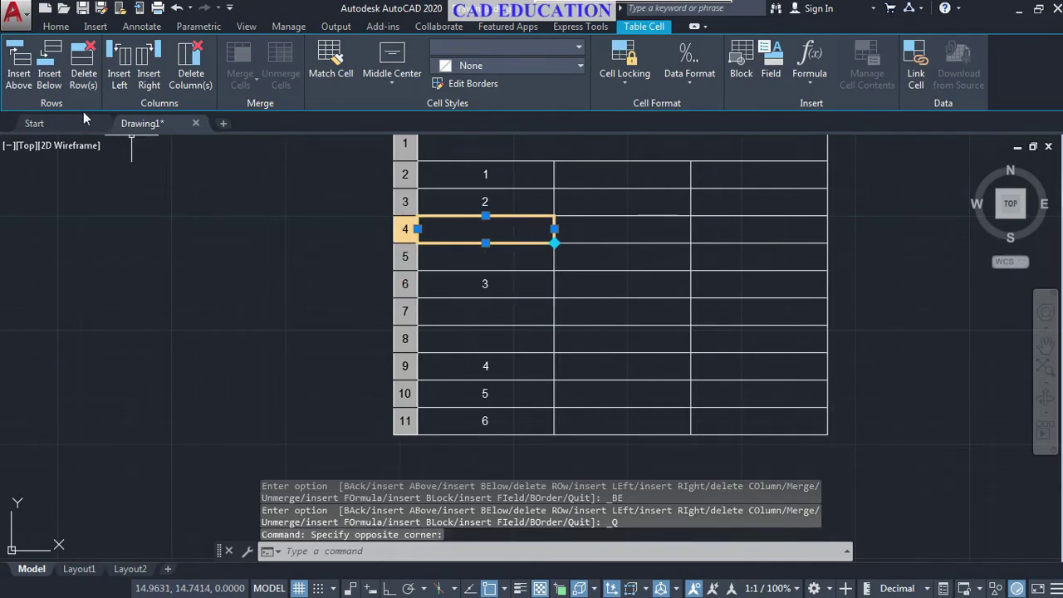
pyautogui.click(82, 81)
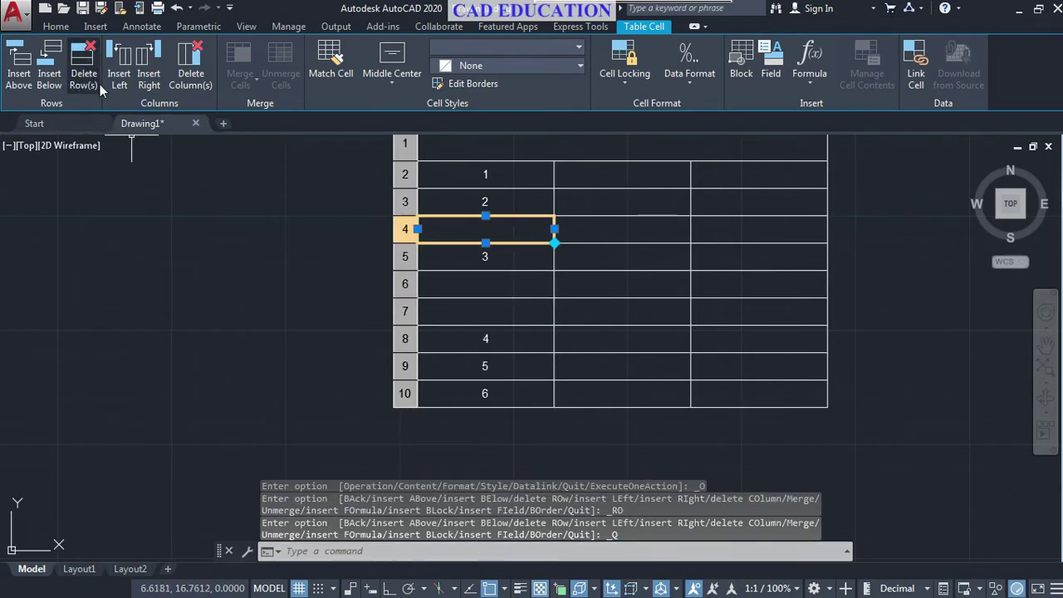
pyautogui.click(86, 76)
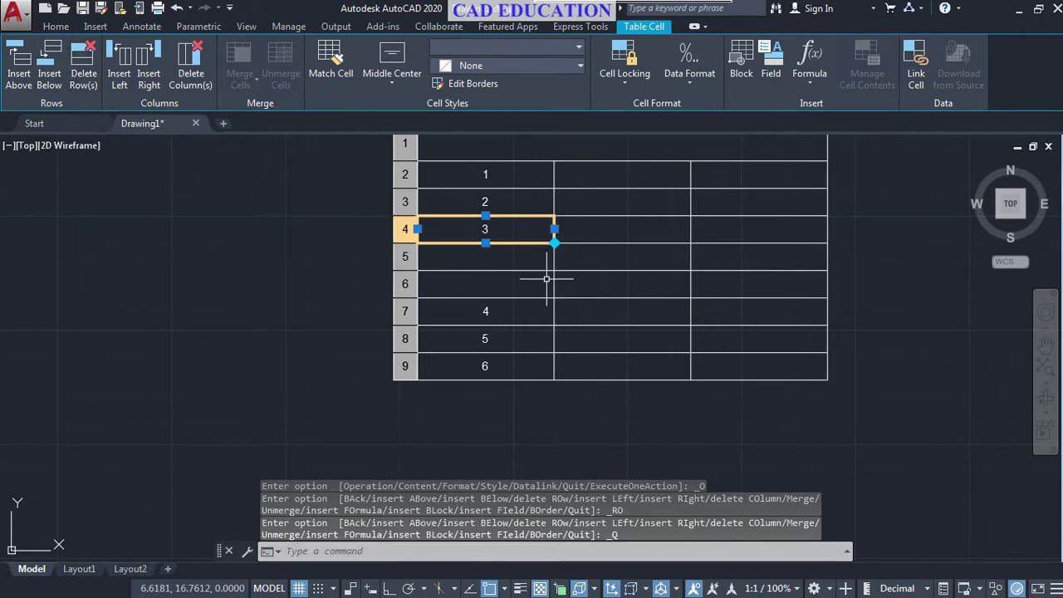
# Step: Delete the two empty rows between the rows containing 3 and 4
pyautogui.click(524, 256)
pyautogui.click(81, 77)
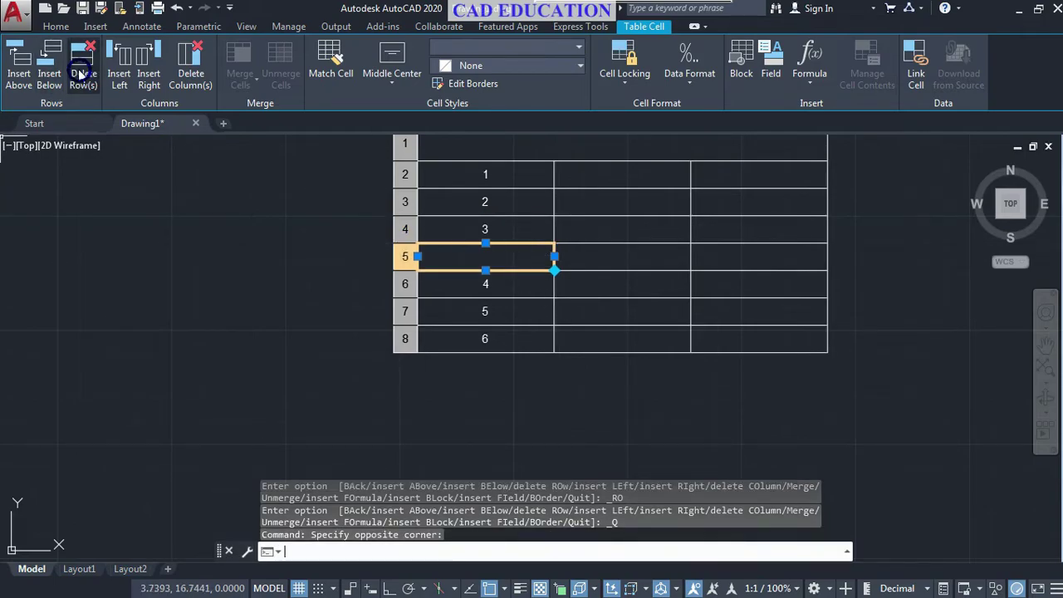
pyautogui.click(81, 77)
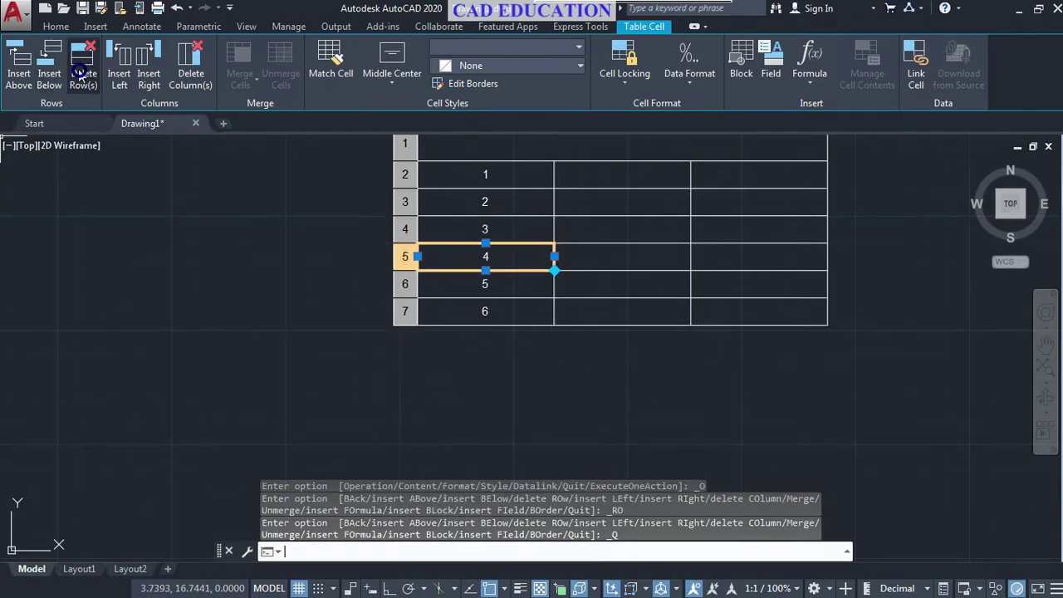
# Step: Insert one empty column to the left and one to the right of the numbered column
pyautogui.moveTo(599, 265); pyautogui.dragTo(623, 362, button='middle')
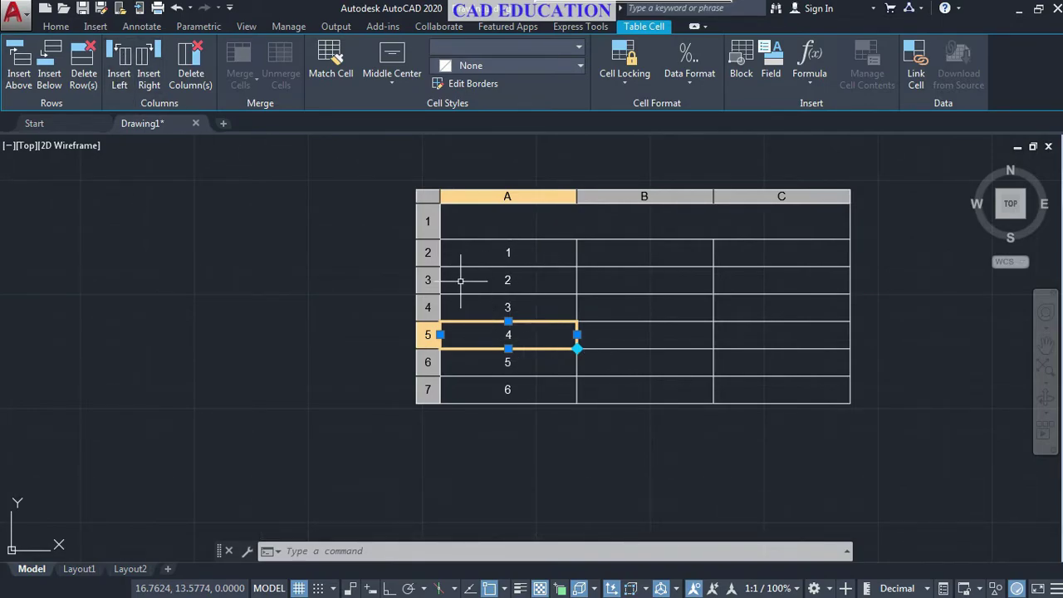
pyautogui.moveTo(490, 315)
pyautogui.mouseDown(button='middle')
pyautogui.moveTo(403, 315)
pyautogui.moveTo(336, 361)
pyautogui.moveTo(358, 345)
pyautogui.mouseUp(button='middle')
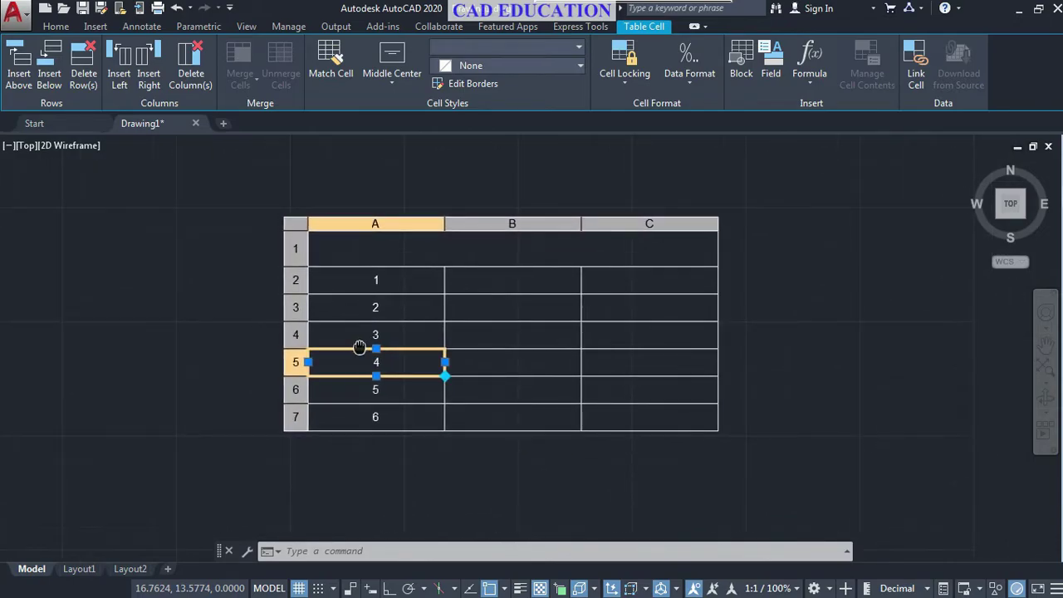
pyautogui.click(119, 75)
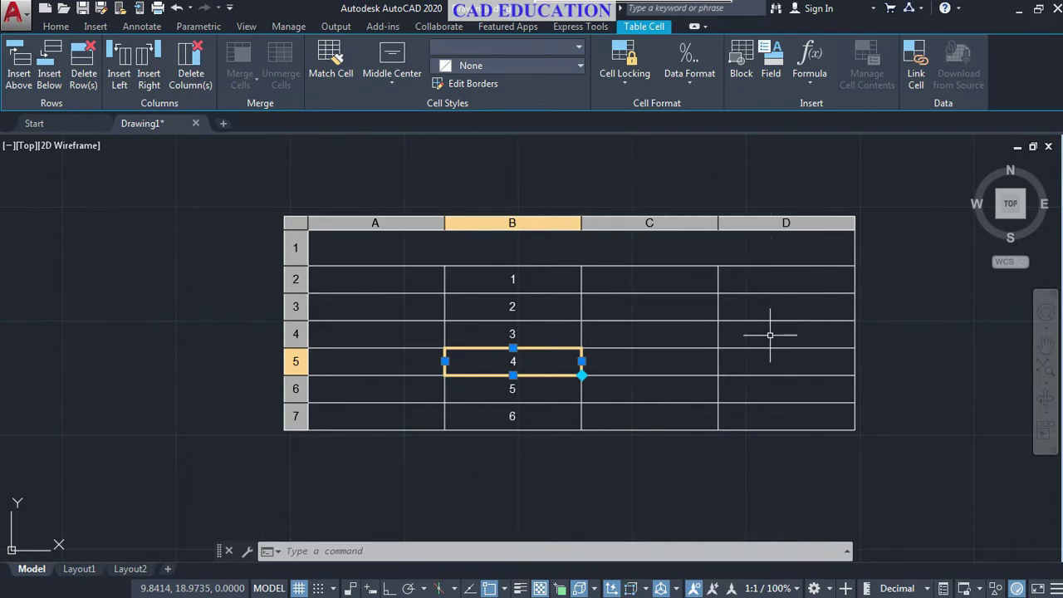
pyautogui.click(148, 81)
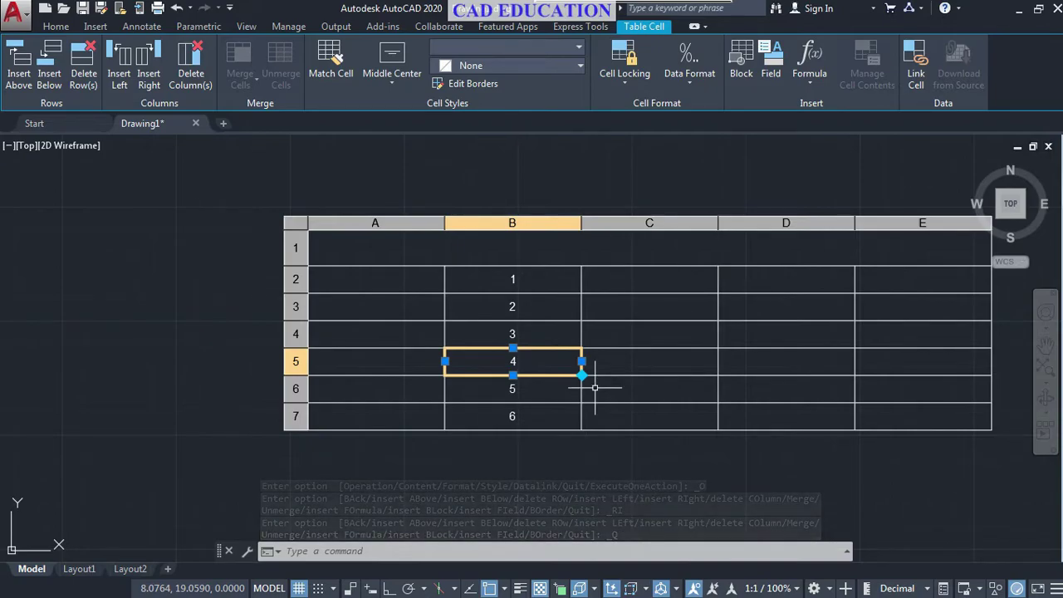
# Step: Delete the empty column to the left of the numbered column
pyautogui.click(402, 371)
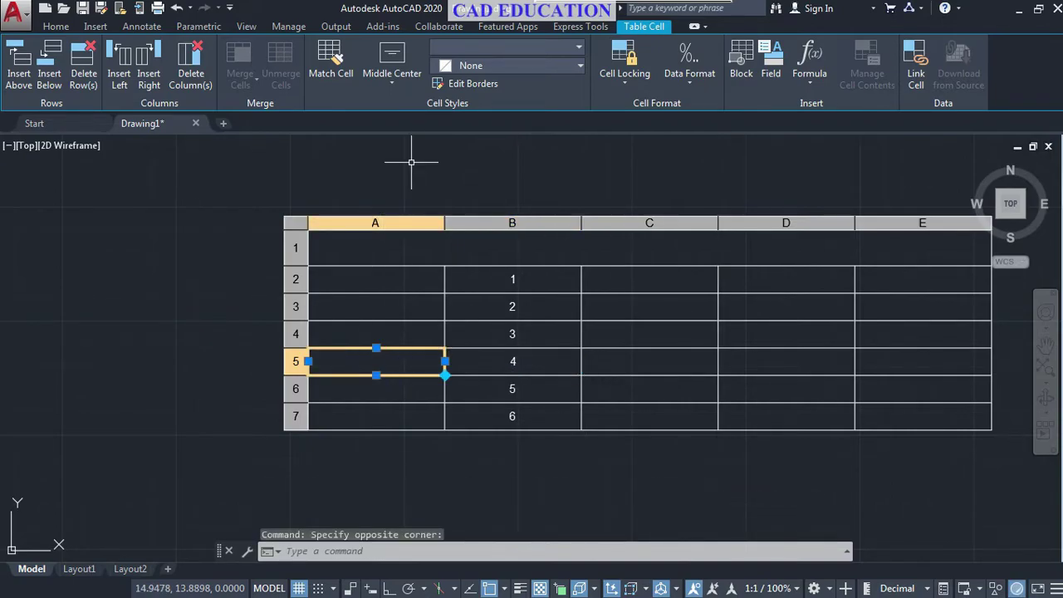
pyautogui.click(197, 73)
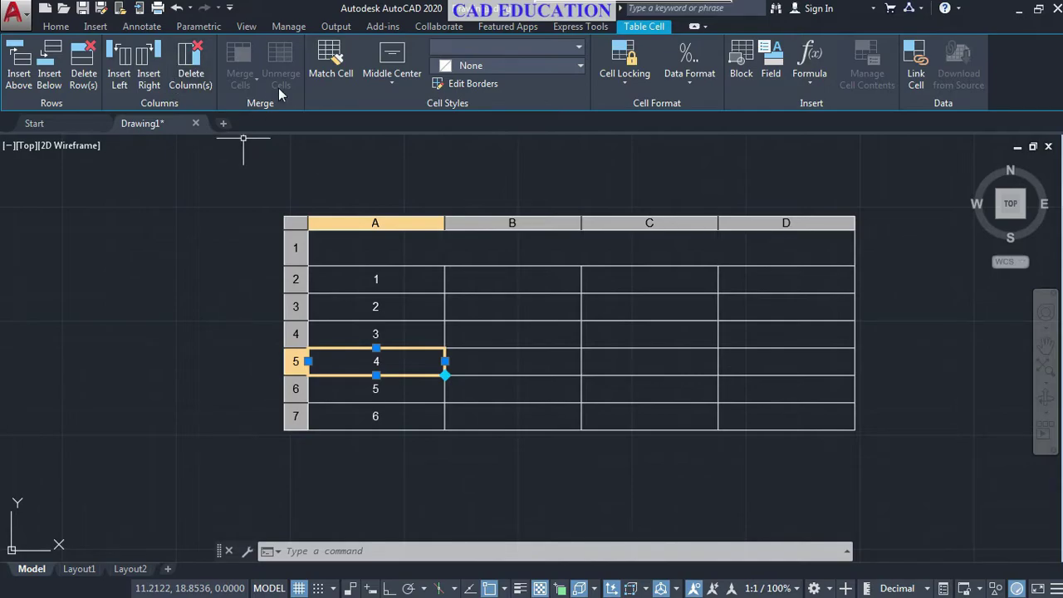
# Step: Merge cells C3 through D7 into one cell with Merge All, and unmerge them again
pyautogui.click(807, 415)
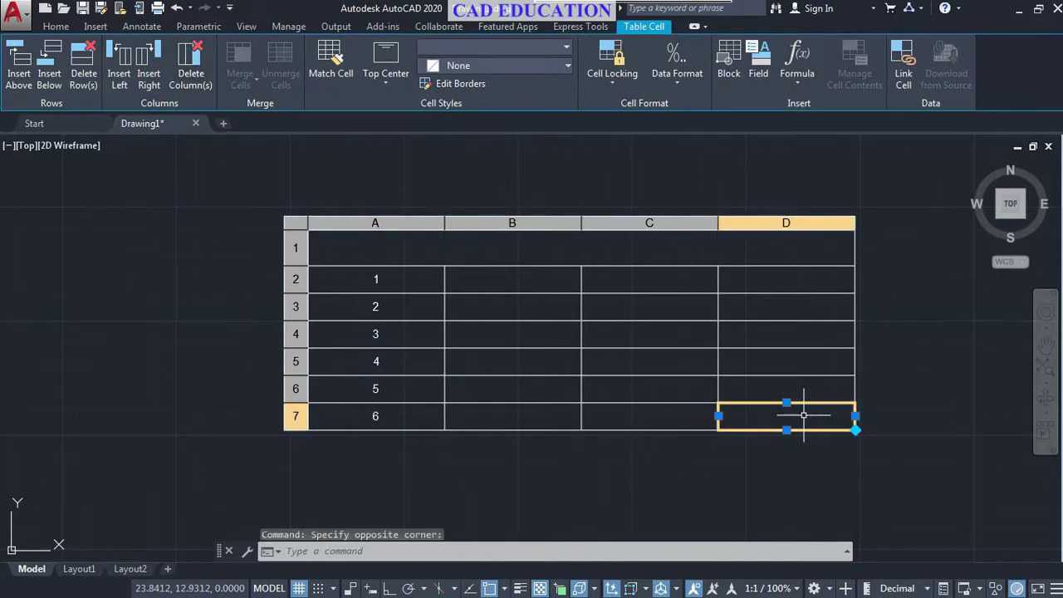
pyautogui.keyDown('shift'); pyautogui.click(591, 309); pyautogui.keyUp('shift')
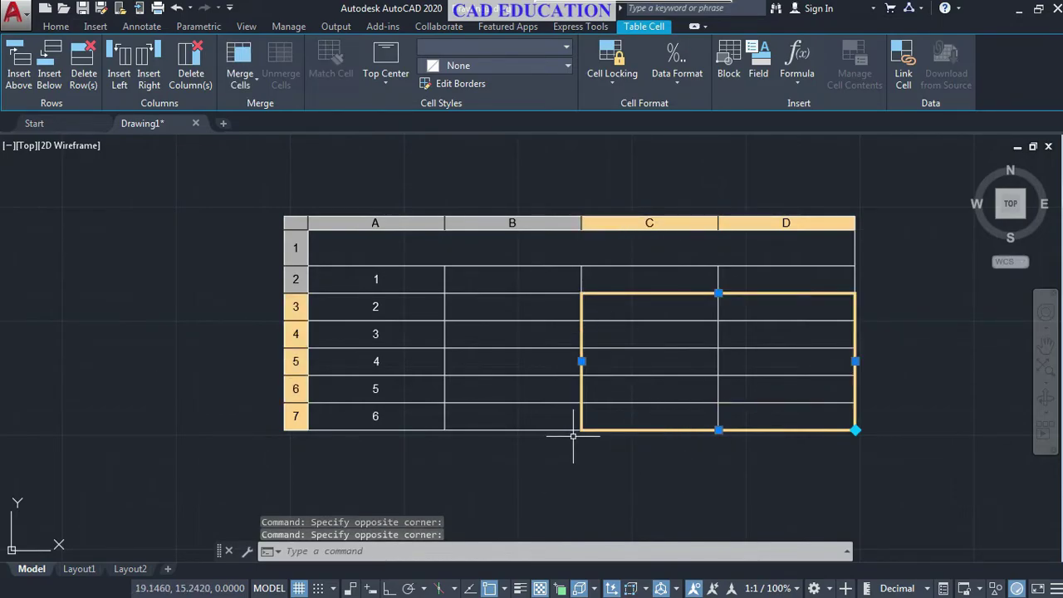
pyautogui.click(247, 92)
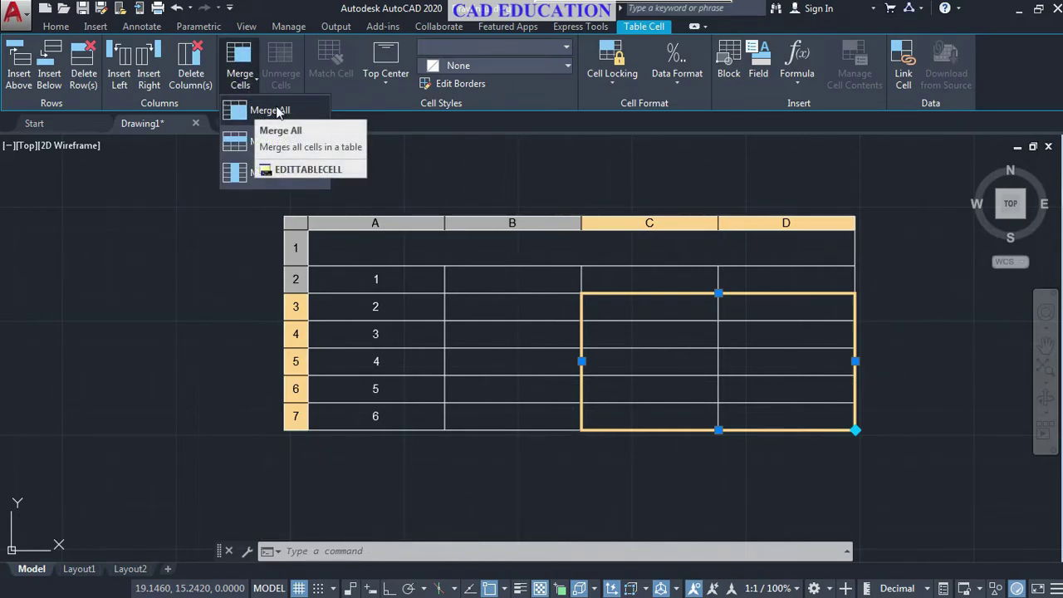
pyautogui.click(257, 110)
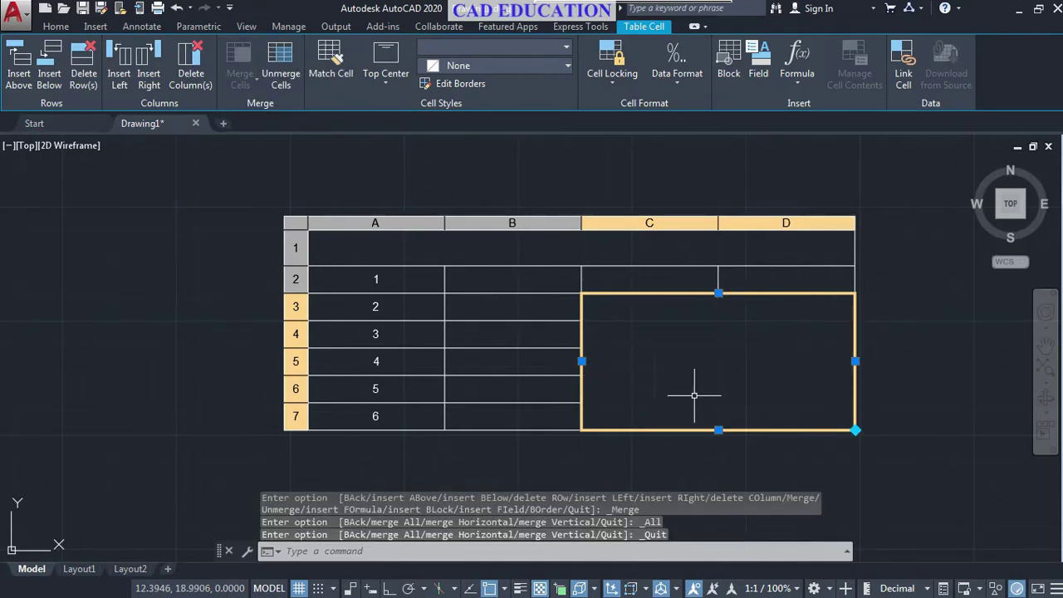
pyautogui.click(278, 74)
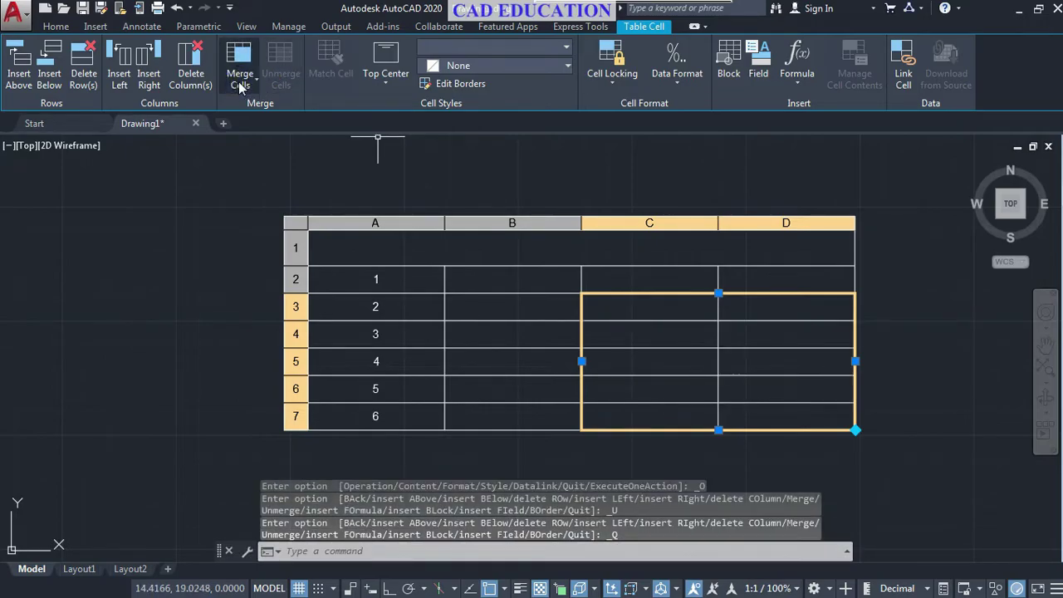
# Step: Merge cells C3 through D7 by row, and unmerge them again
pyautogui.click(240, 83)
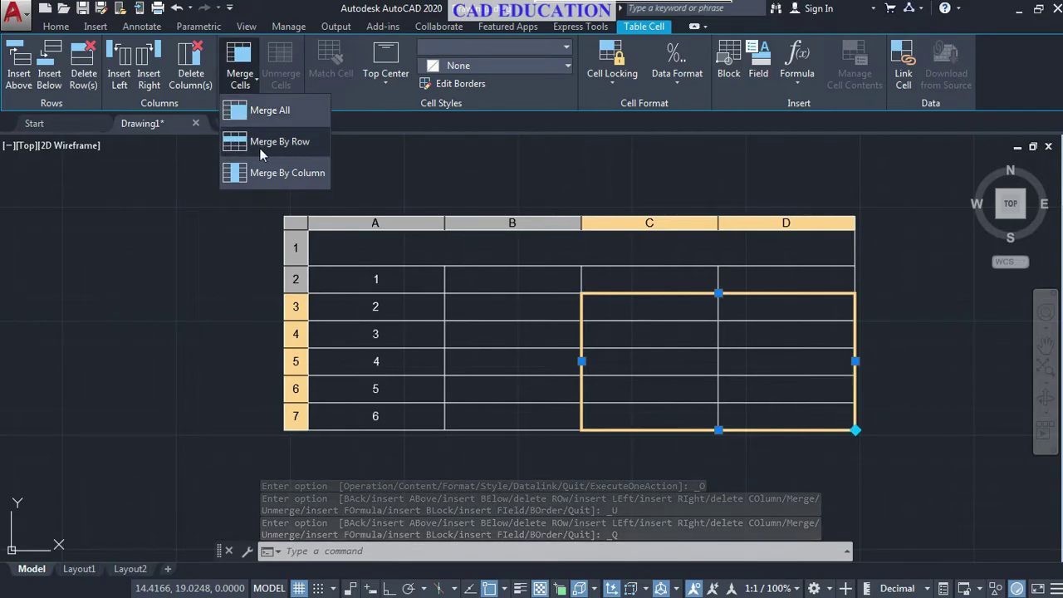
pyautogui.click(247, 148)
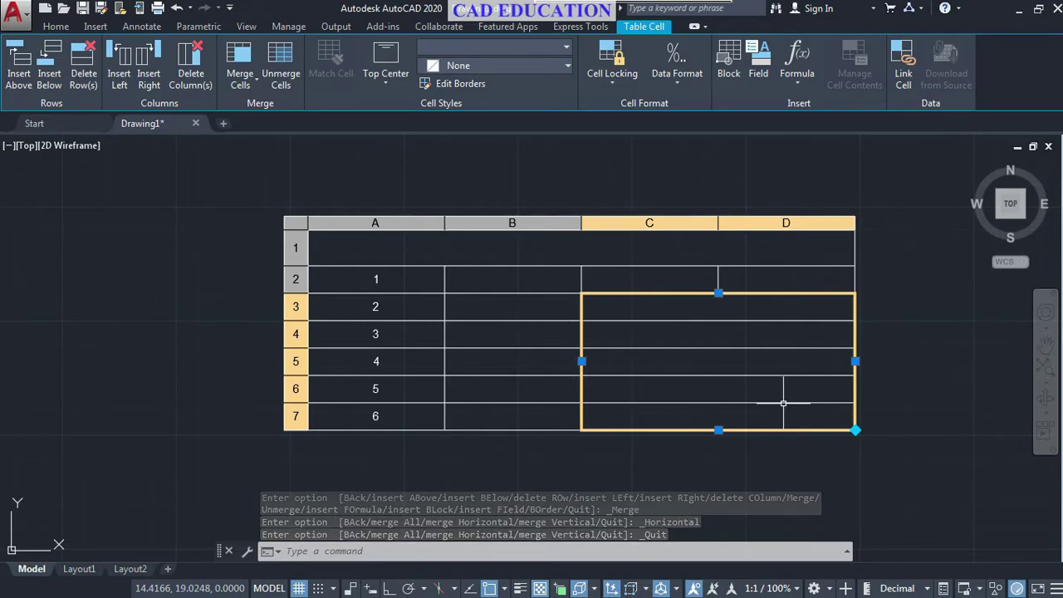
pyautogui.click(247, 88)
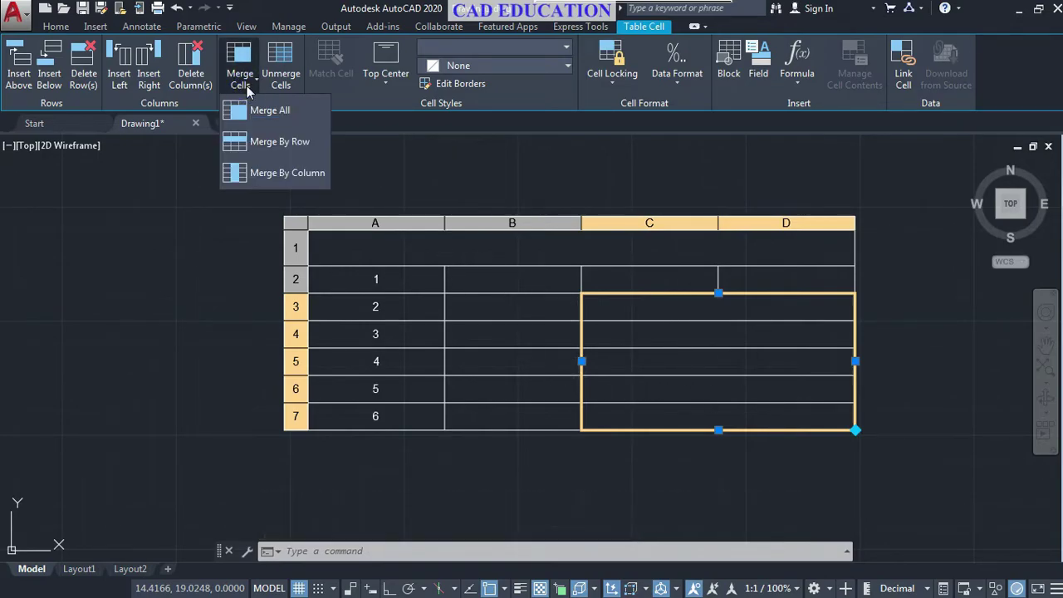
pyautogui.click(279, 63)
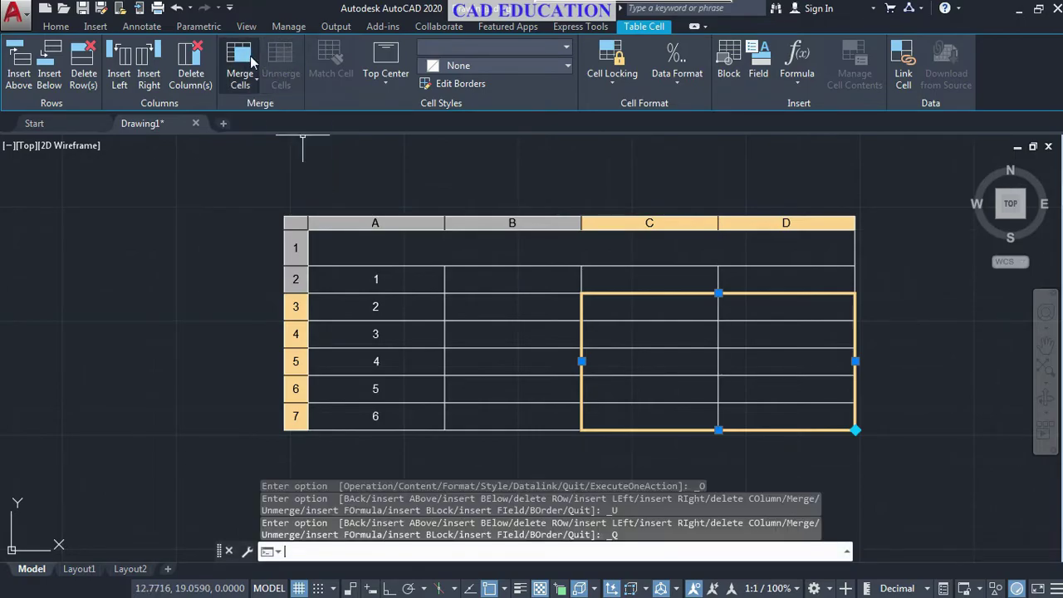
# Step: Merge cells C3 through D7 by column, and unmerge them again
pyautogui.click(240, 87)
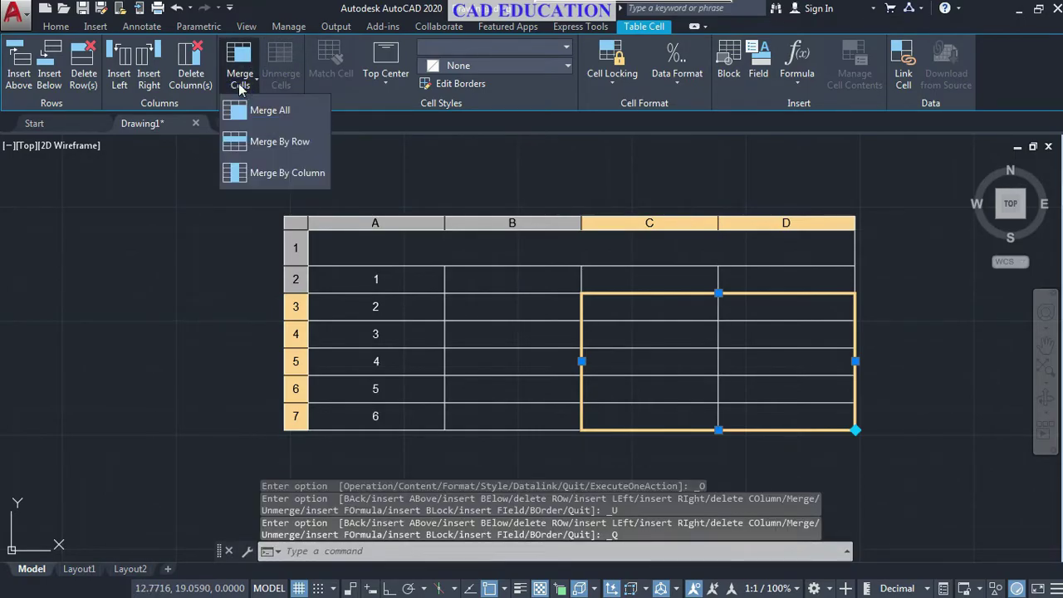
pyautogui.click(281, 172)
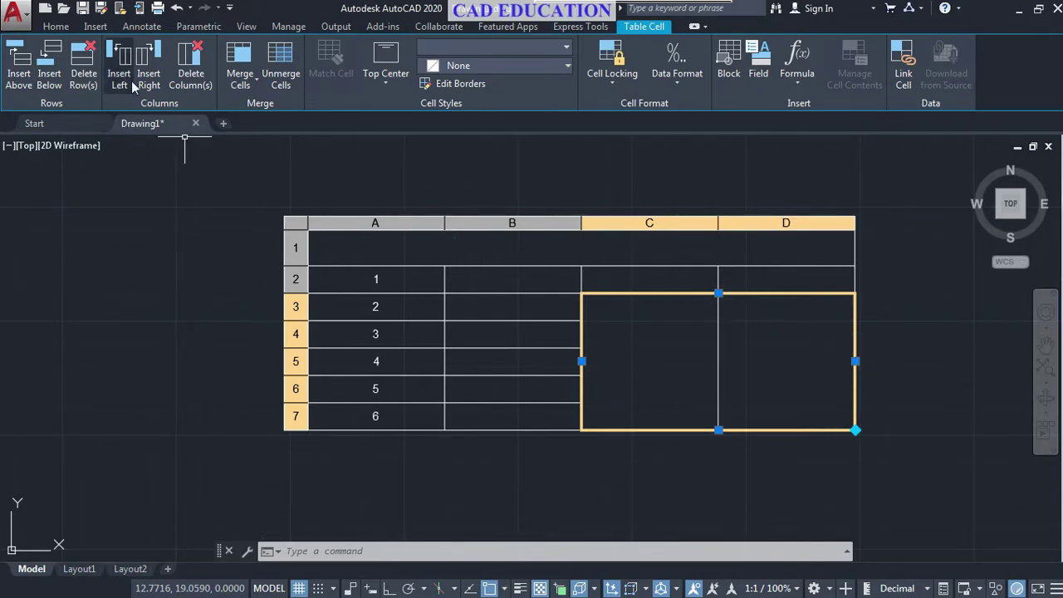
pyautogui.click(281, 83)
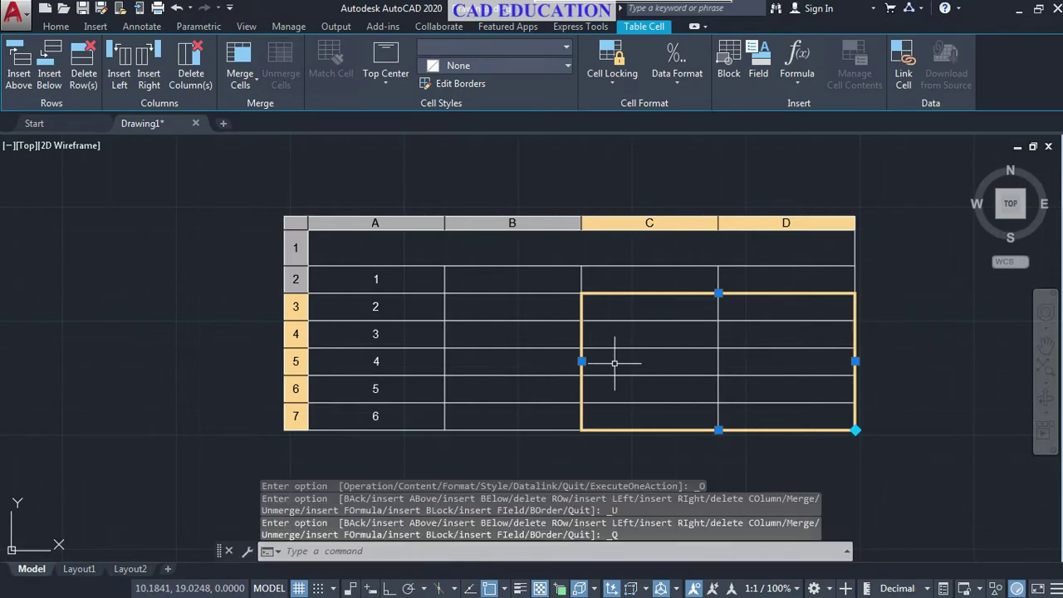
# Step: Try the Top Left and Middle Left alignments on cell A2
pyautogui.click(552, 306)
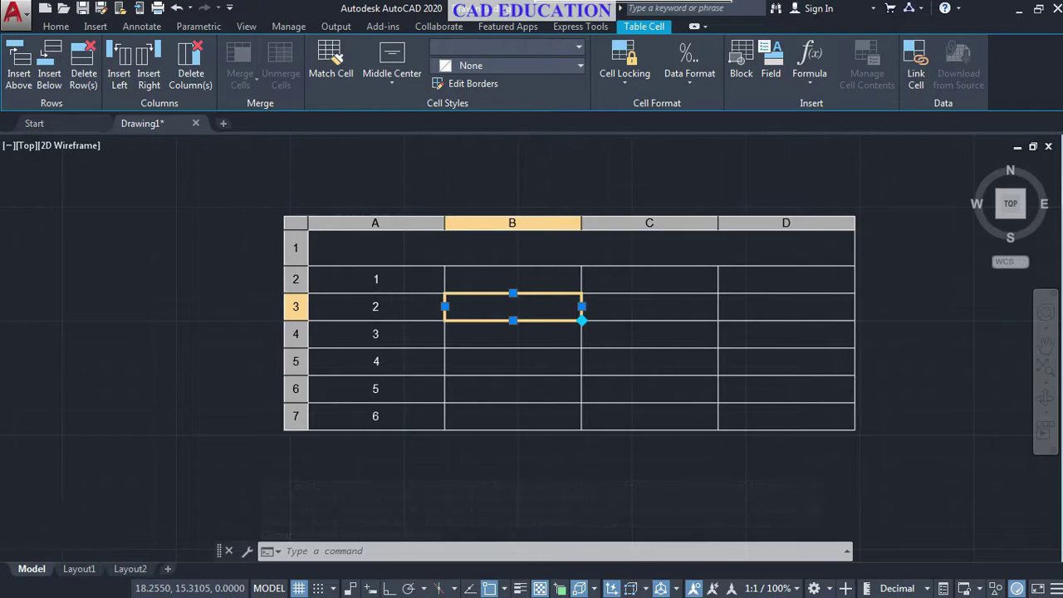
pyautogui.scroll(1, 366, 292)
pyautogui.scroll(1, 390, 299)
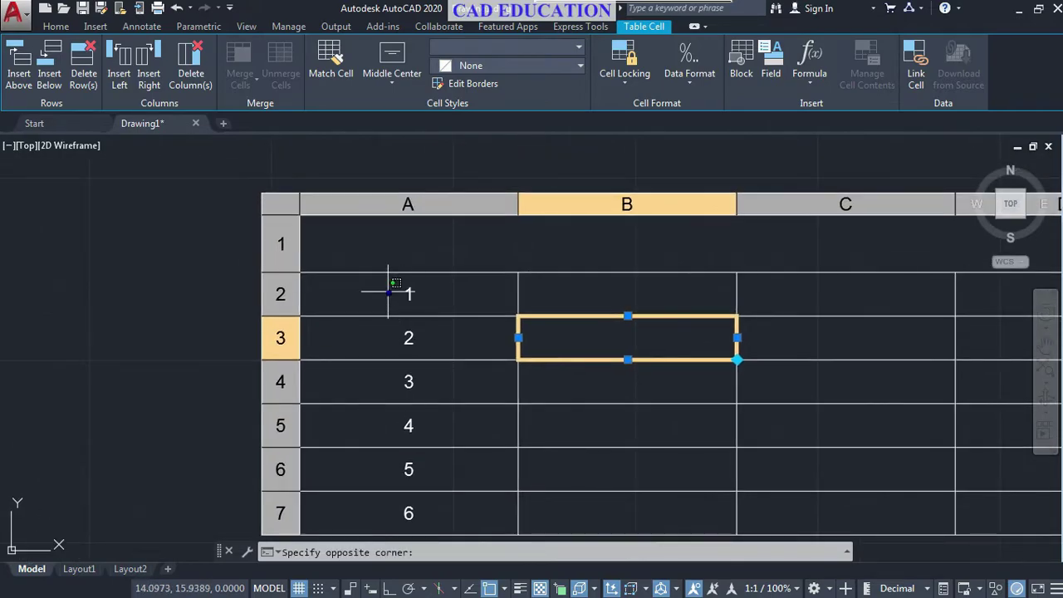
pyautogui.click(388, 290)
pyautogui.click(392, 81)
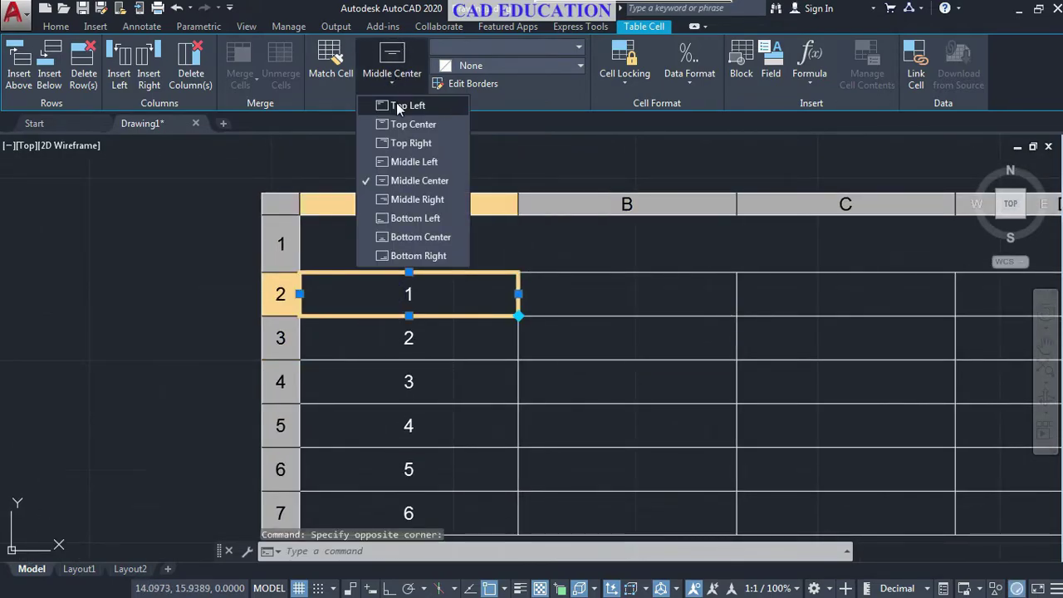
pyautogui.click(396, 102)
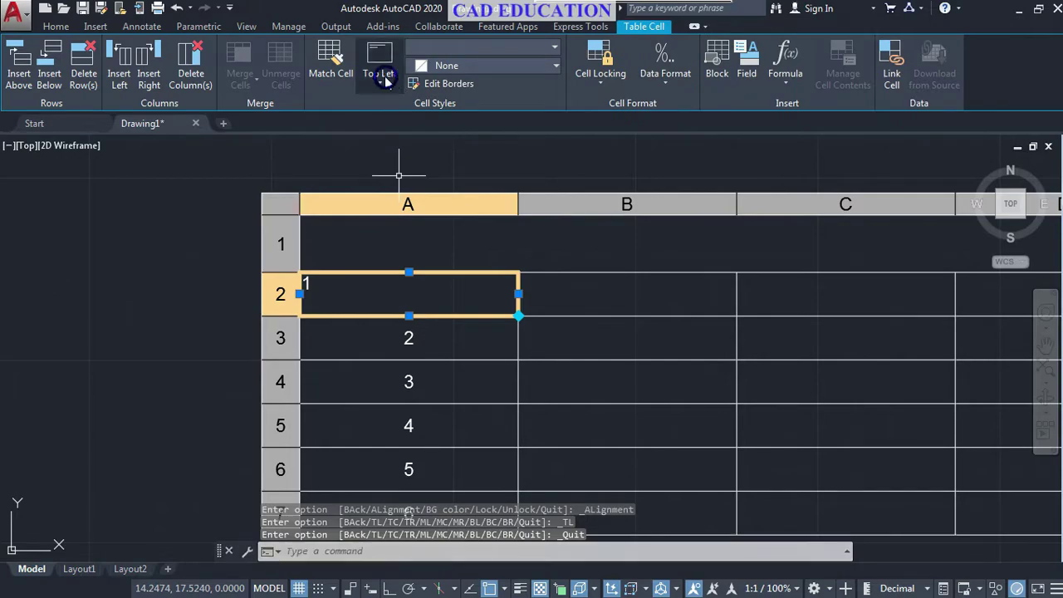
pyautogui.click(381, 83)
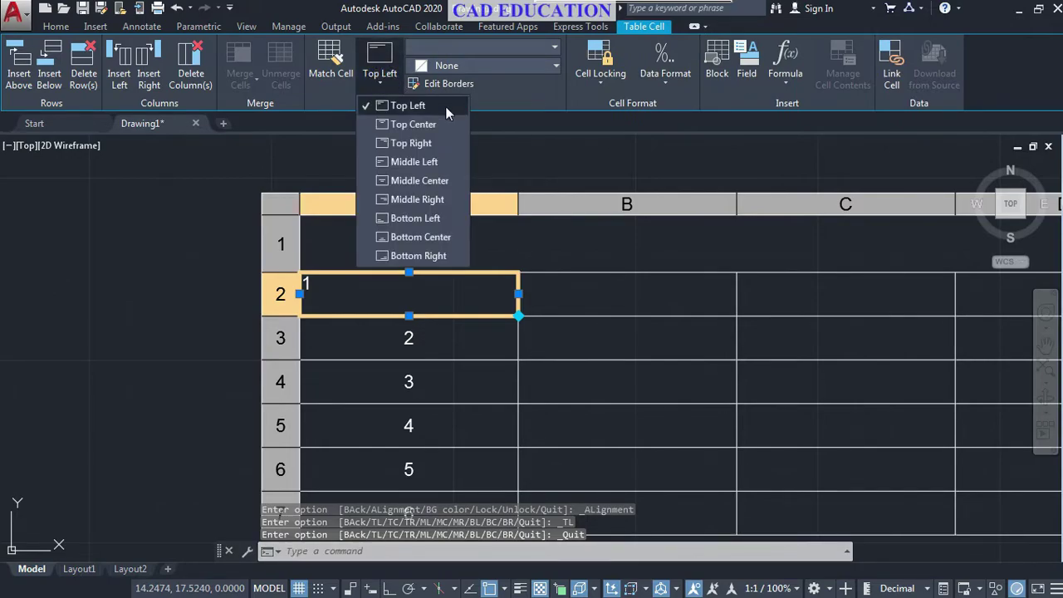
pyautogui.click(424, 162)
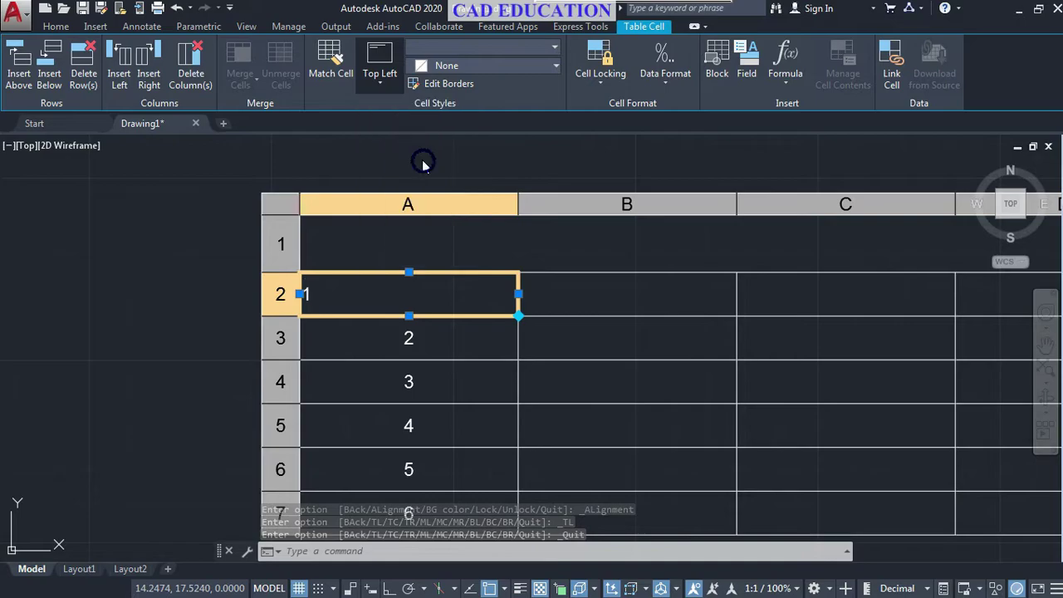
# Step: Try the Middle Right and Top Right alignments on cell A2
pyautogui.click(392, 81)
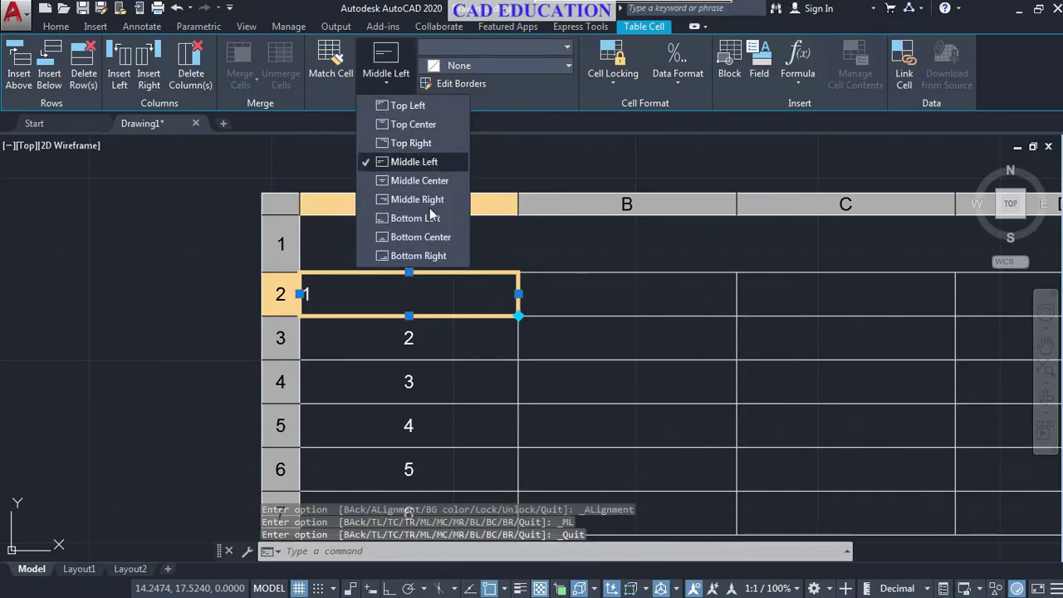
pyautogui.click(416, 201)
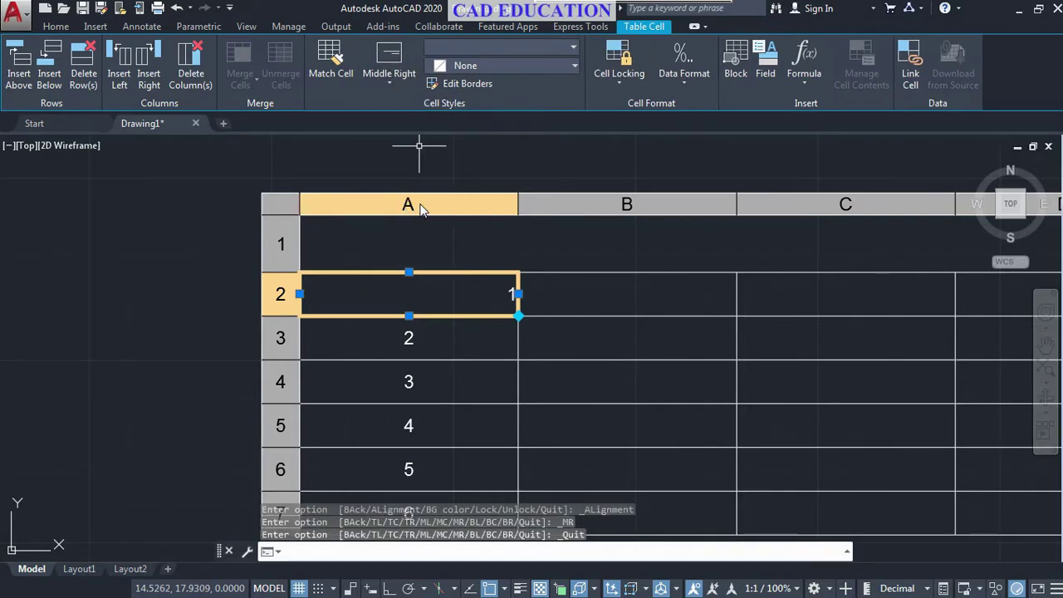
pyautogui.click(391, 81)
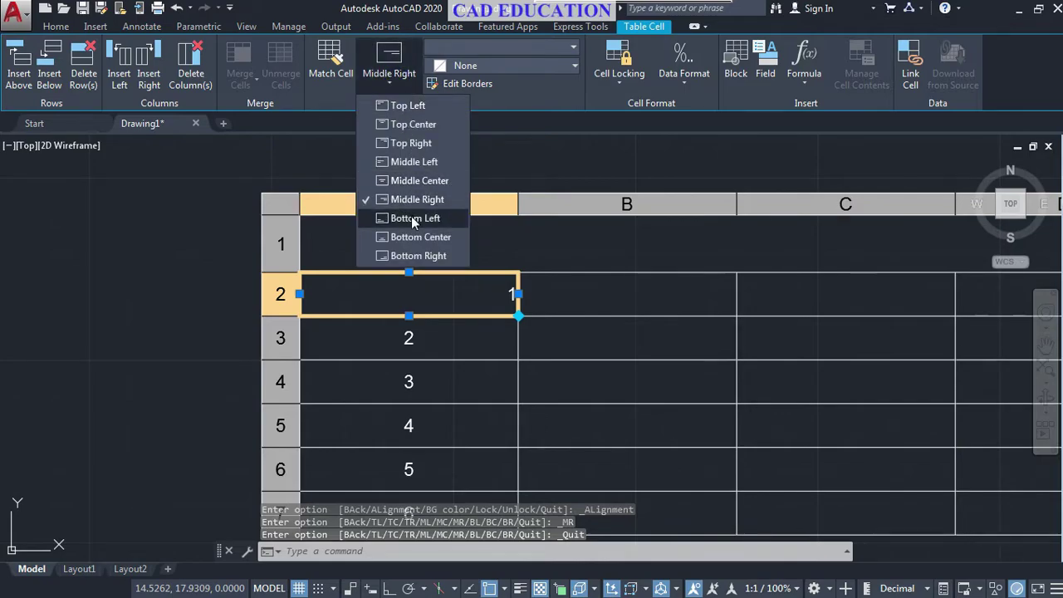
pyautogui.click(412, 143)
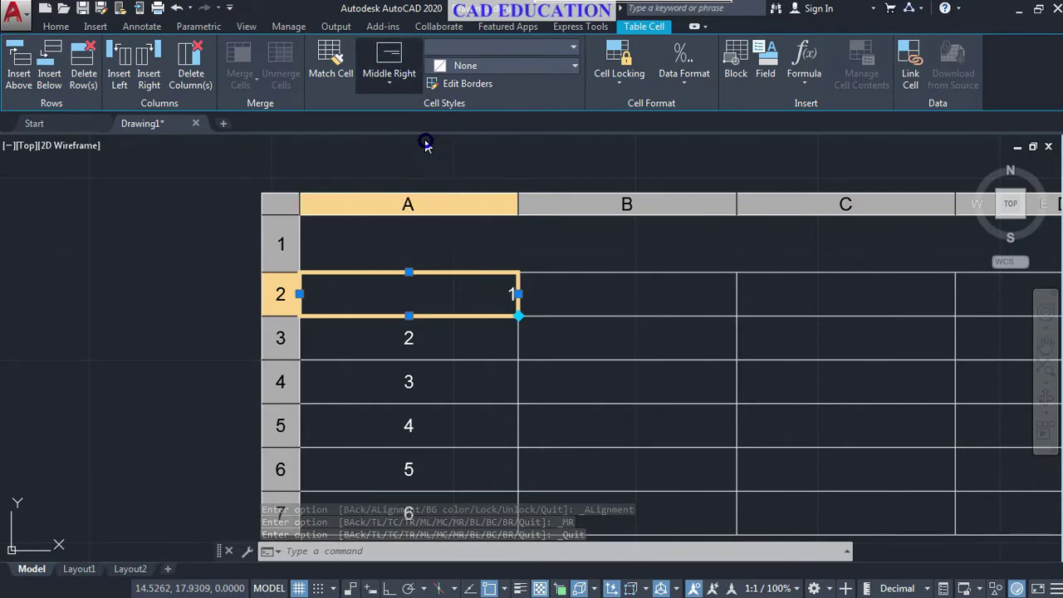
# Step: Set the alignment of cell A2 to Middle Center
pyautogui.click(387, 87)
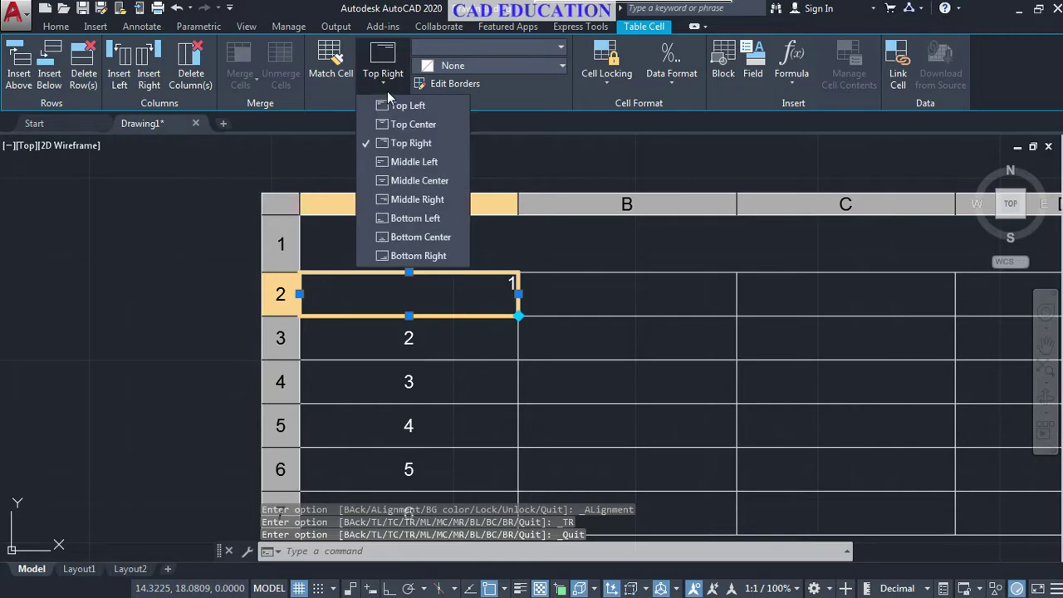
pyautogui.click(393, 181)
# Step: Set the background fill of cell A2 to Red from the index colors
pyautogui.scroll(-4, 437, 351)
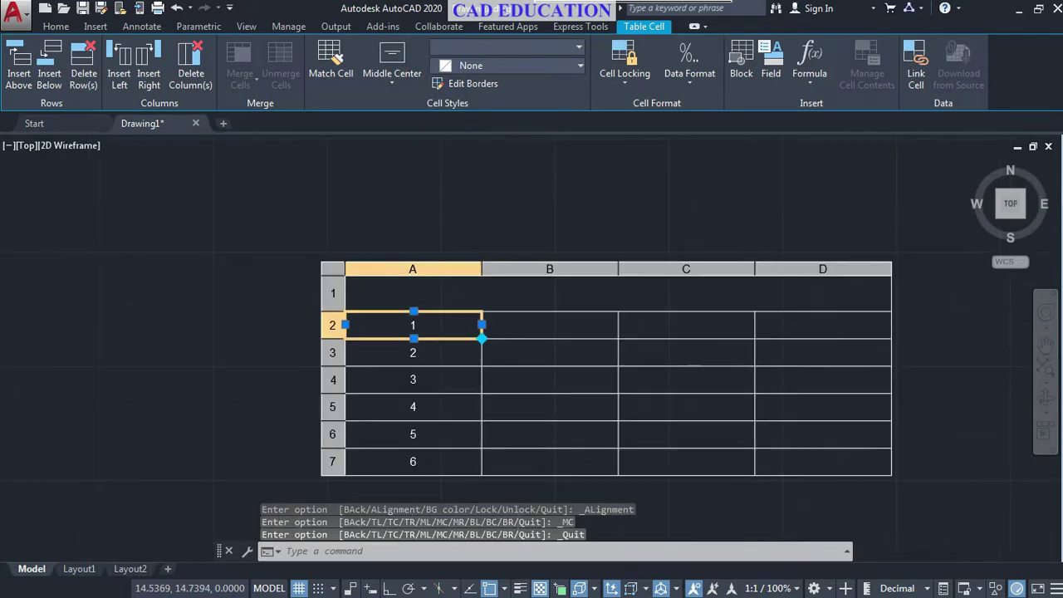
pyautogui.moveTo(438, 346); pyautogui.dragTo(503, 278, button='middle')
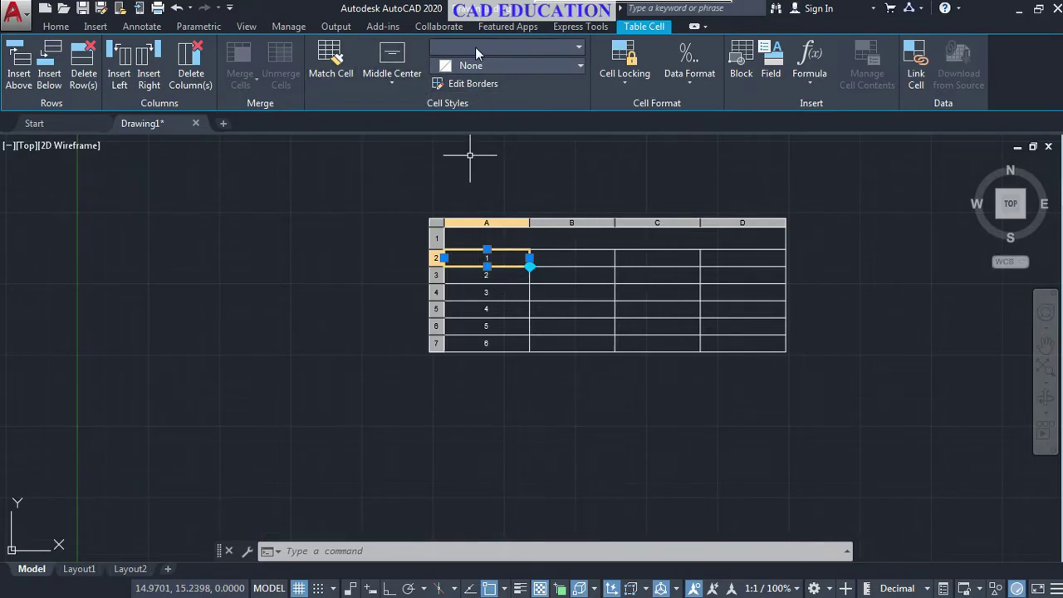
pyautogui.click(499, 65)
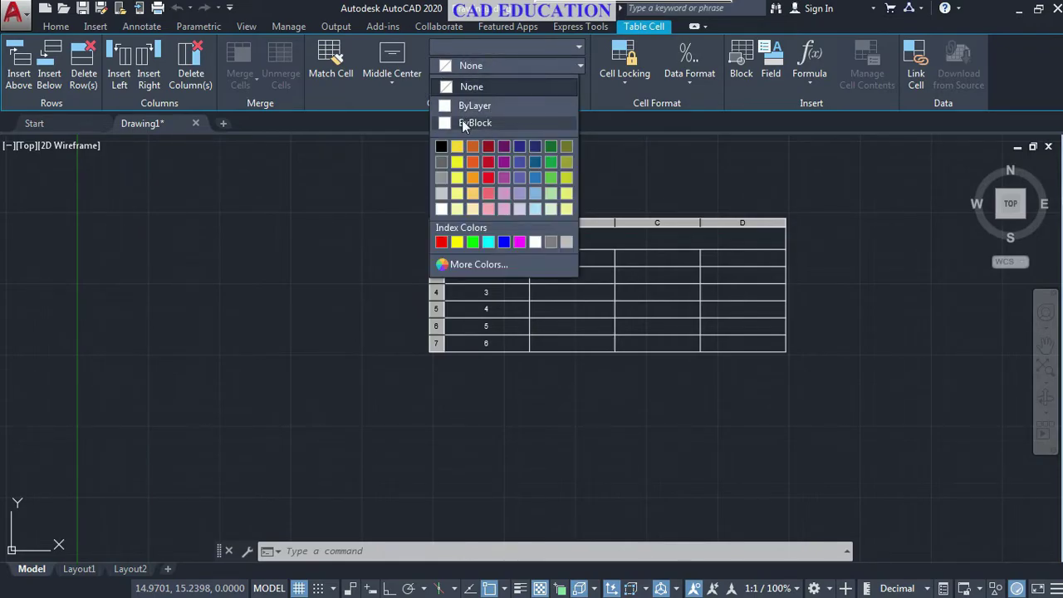
pyautogui.click(444, 242)
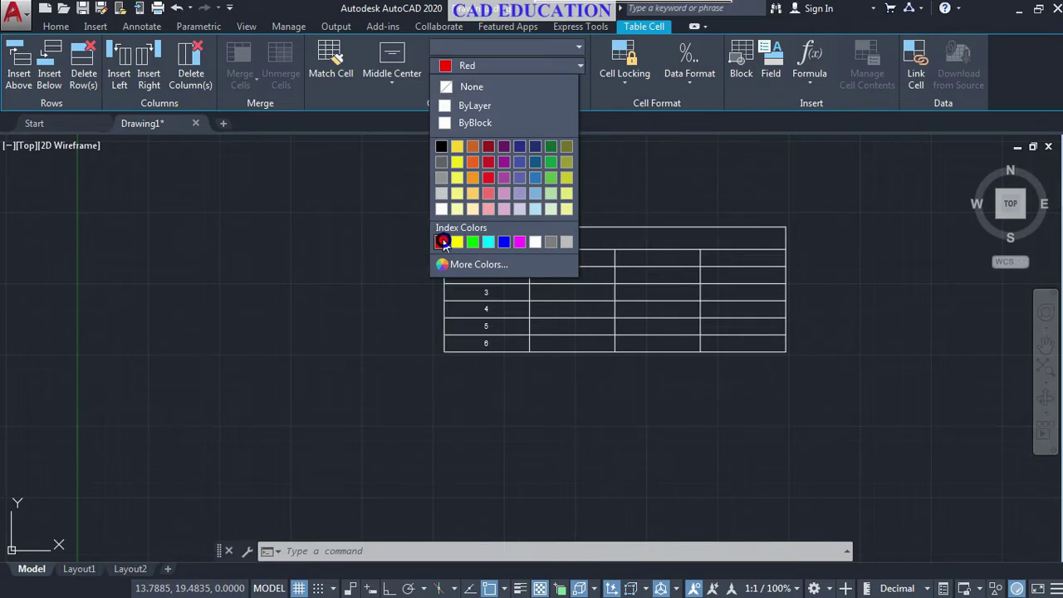
# Step: Set the background fill of cell A3 to Green from the index colors
pyautogui.scroll(4, 482, 245)
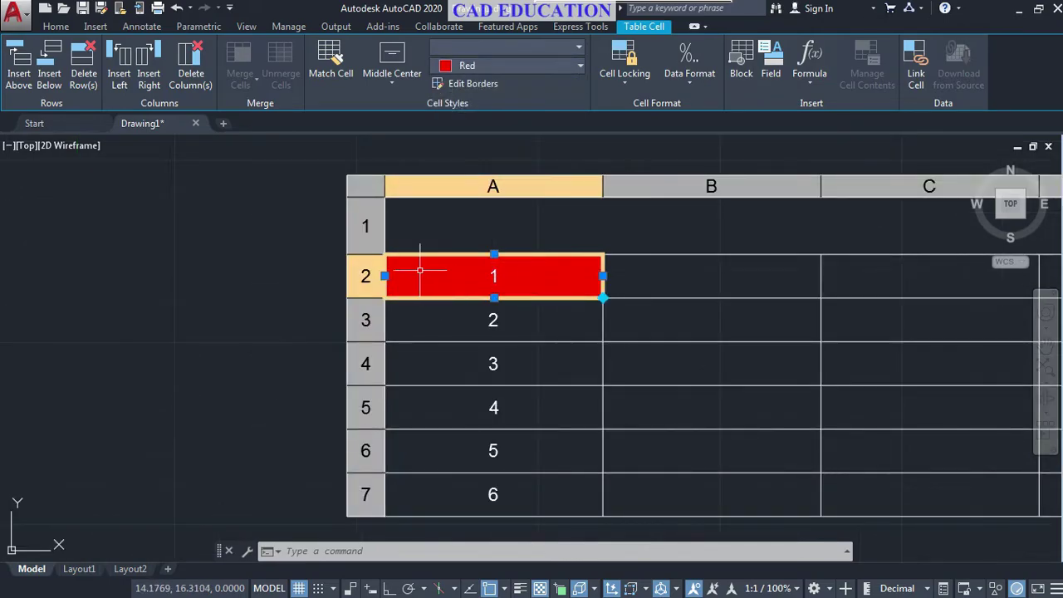
pyautogui.scroll(4, 470, 258)
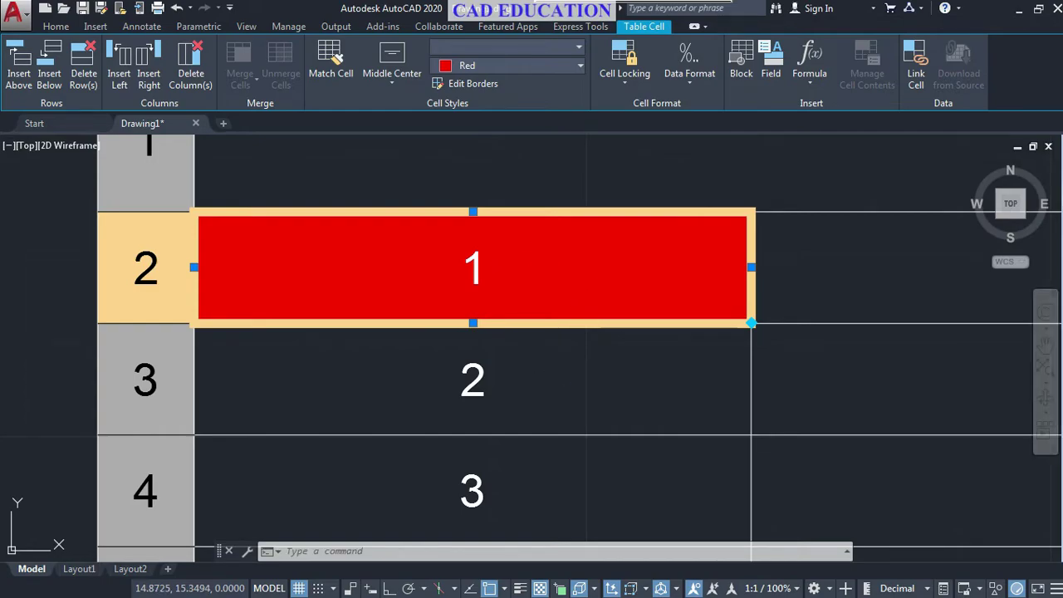
pyautogui.click(385, 343)
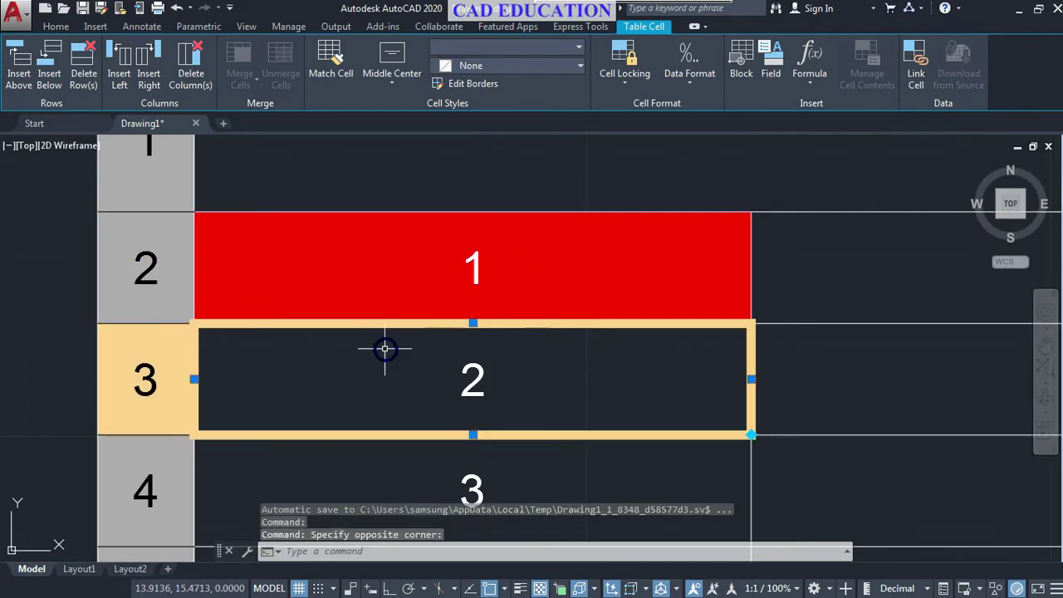
pyautogui.click(493, 71)
pyautogui.click(467, 241)
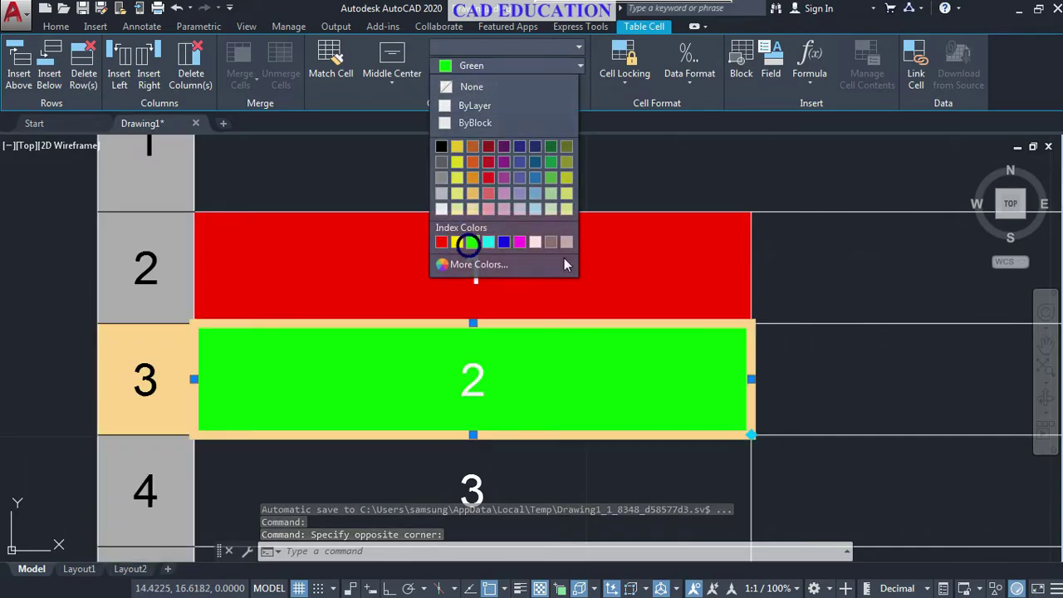
# Step: Open the border properties of cell C4 and set the border lineweight to 0.30 mm
pyautogui.scroll(-5, 569, 266)
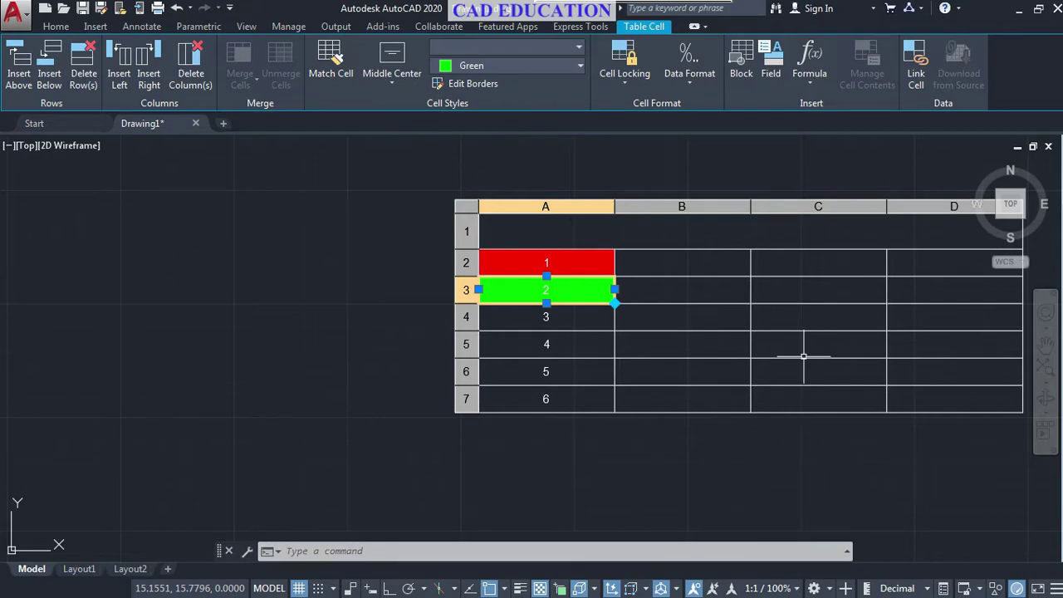
pyautogui.moveTo(782, 366); pyautogui.dragTo(674, 362, button='middle')
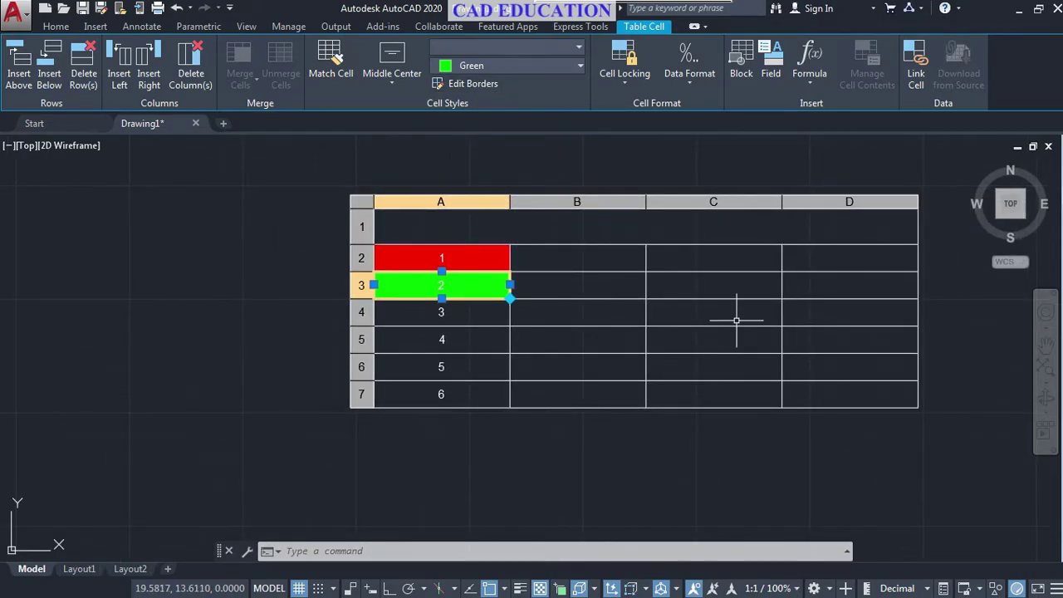
pyautogui.click(715, 307)
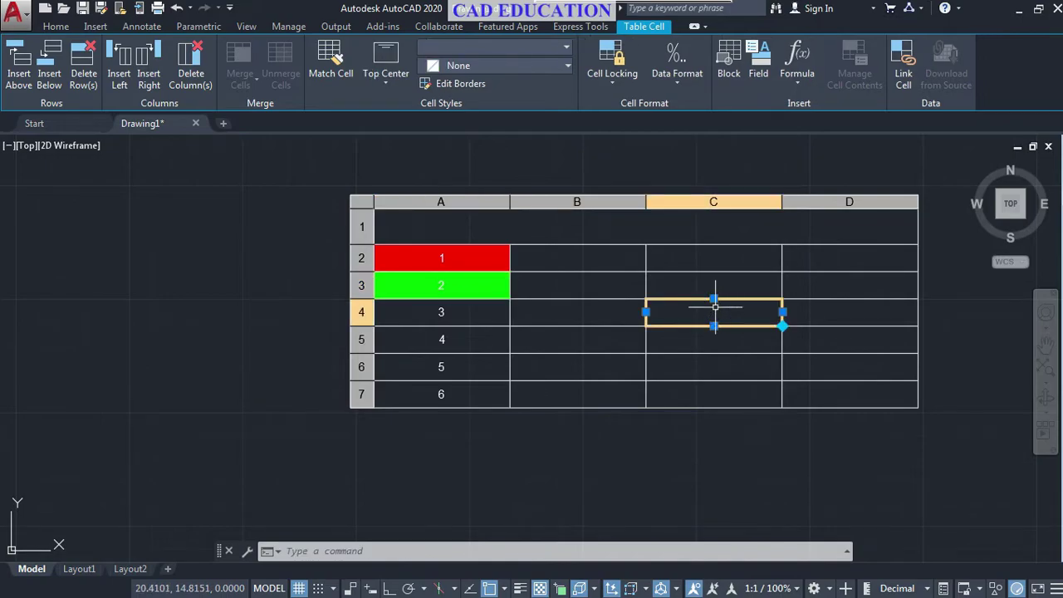
pyautogui.click(606, 347)
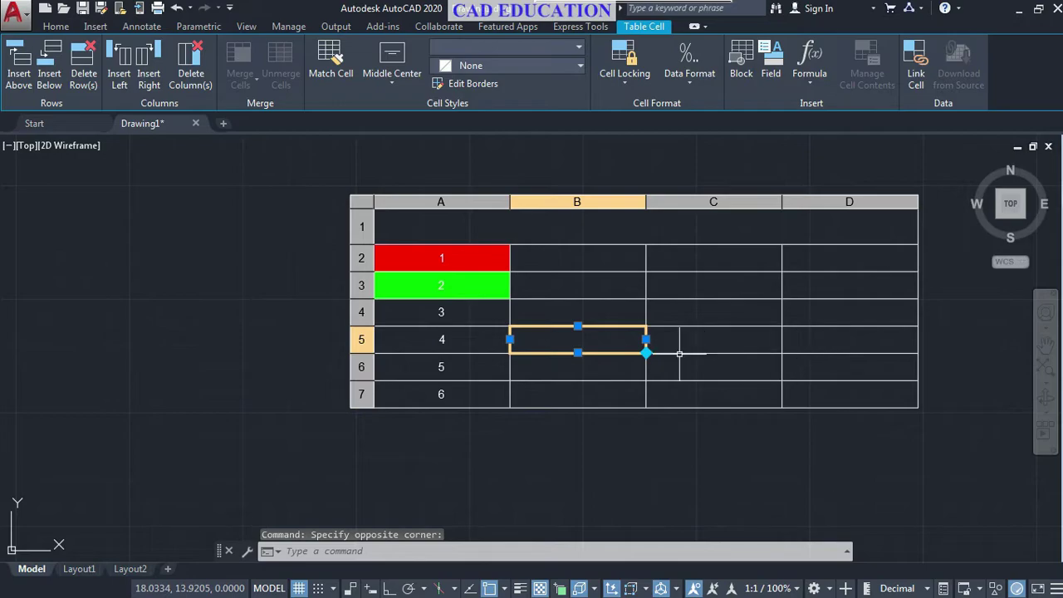
pyautogui.click(693, 309)
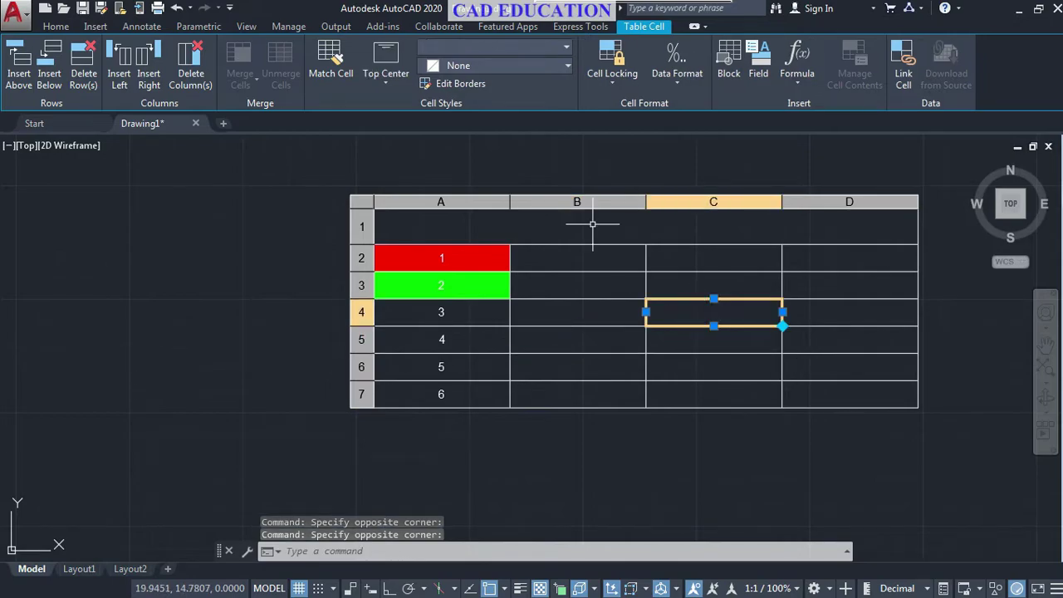
pyautogui.click(477, 85)
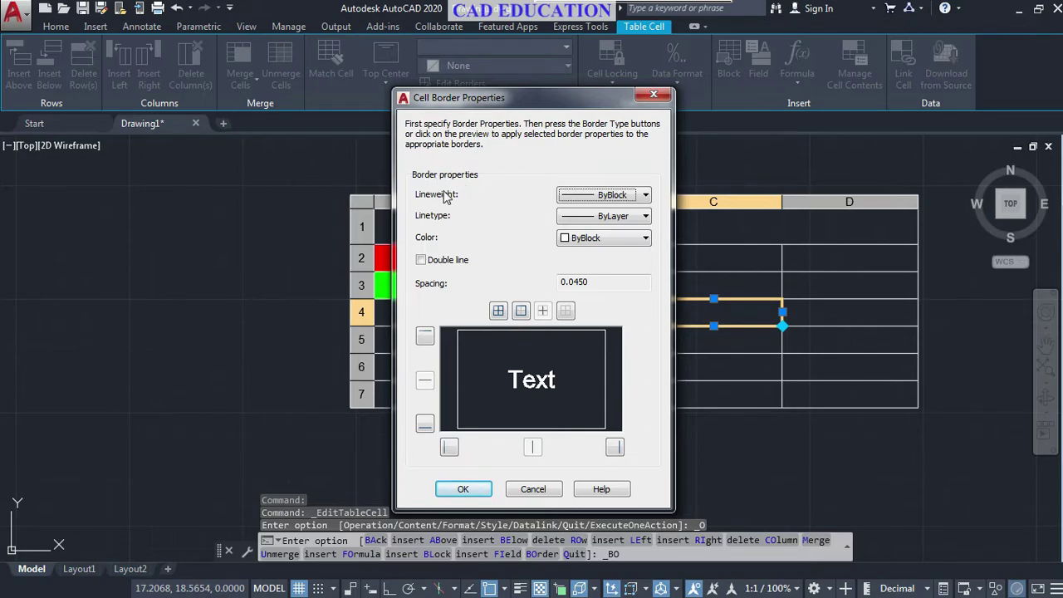
pyautogui.click(605, 199)
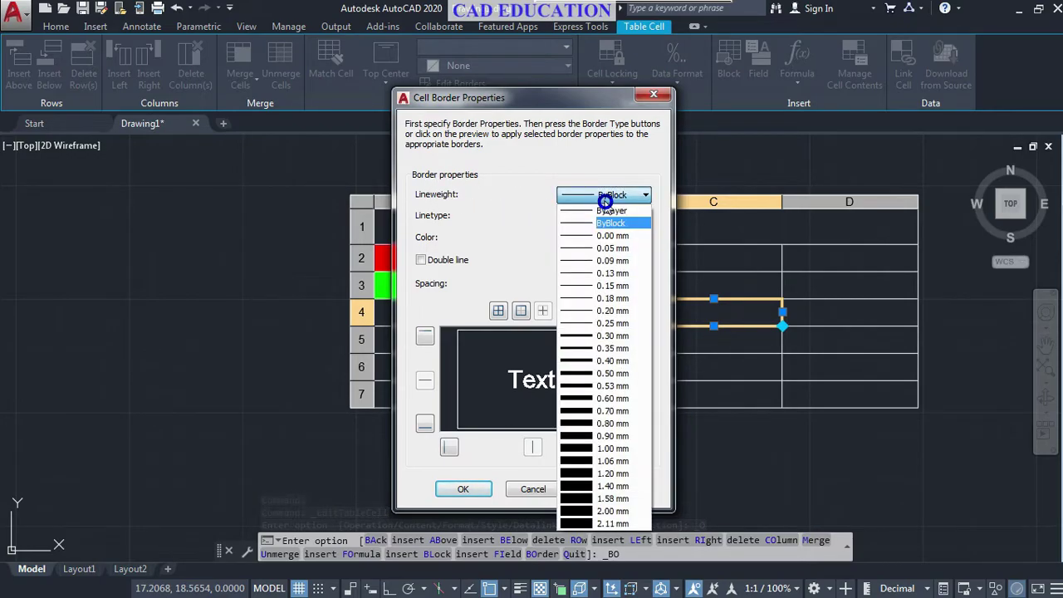
pyautogui.click(616, 337)
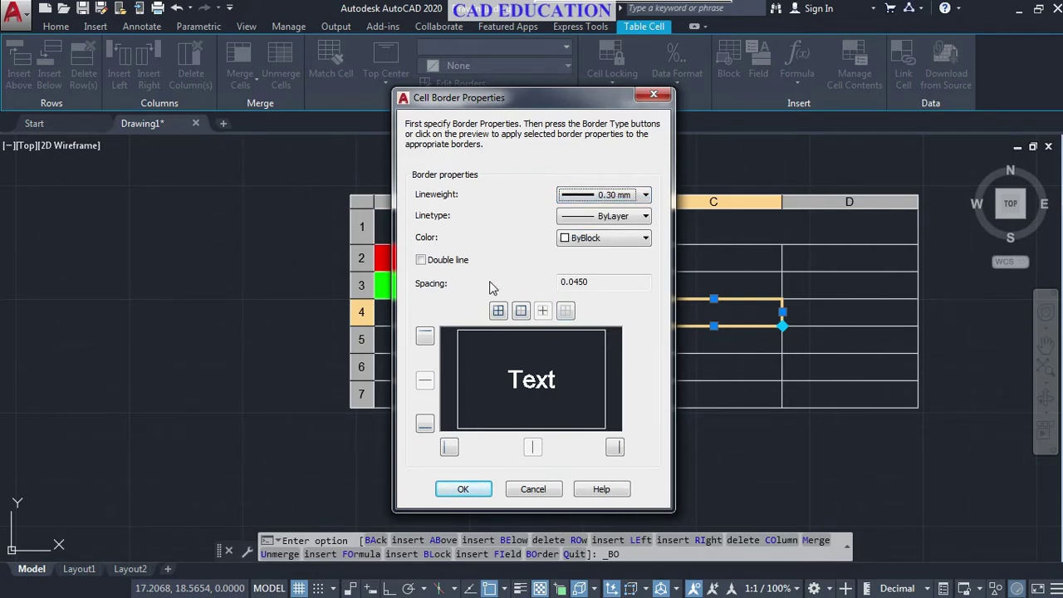
pyautogui.click(596, 218)
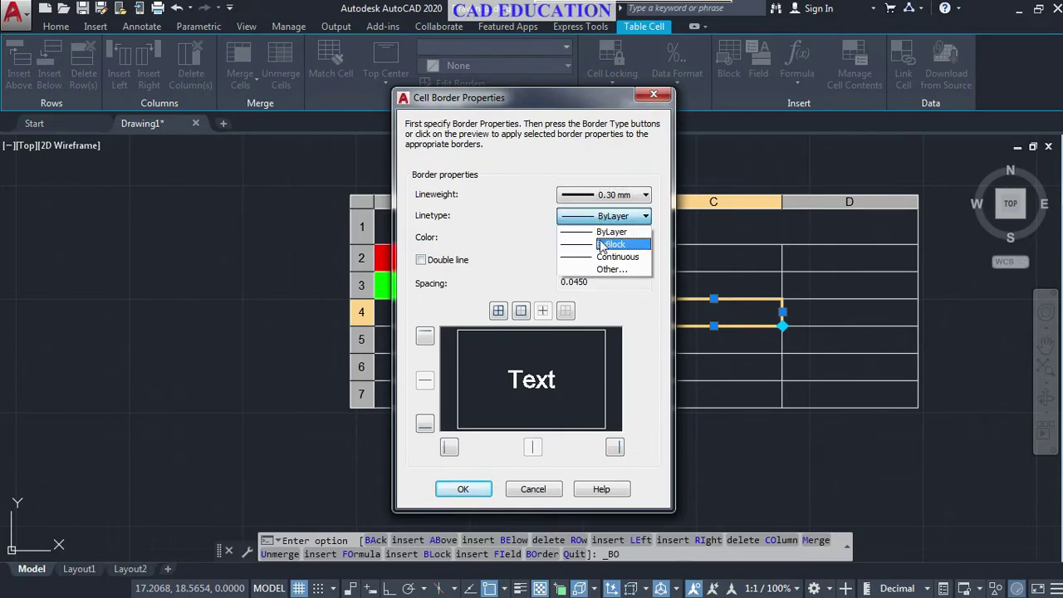
pyautogui.click(601, 271)
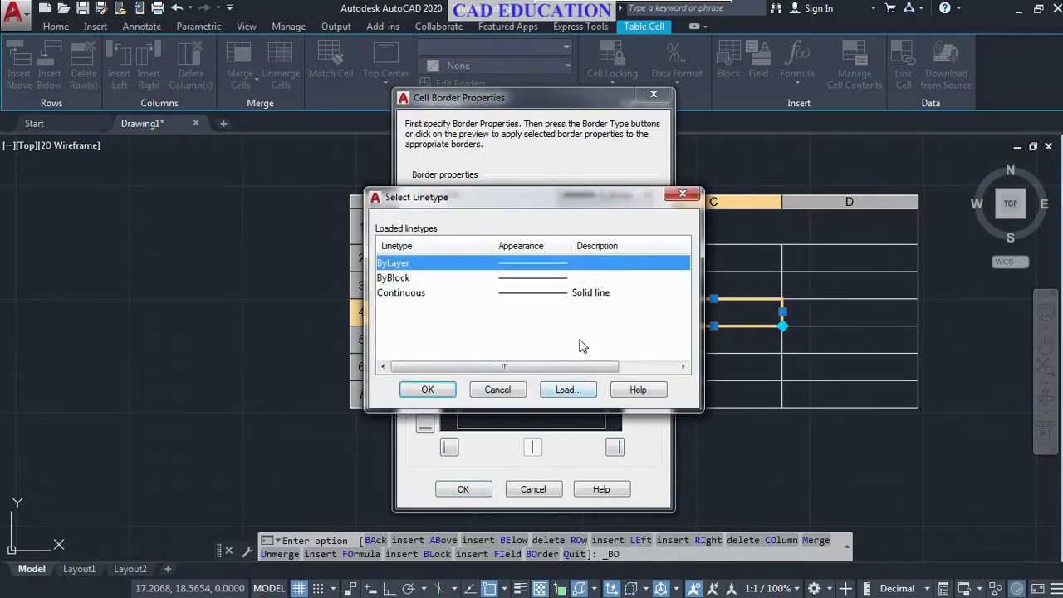
pyautogui.click(564, 390)
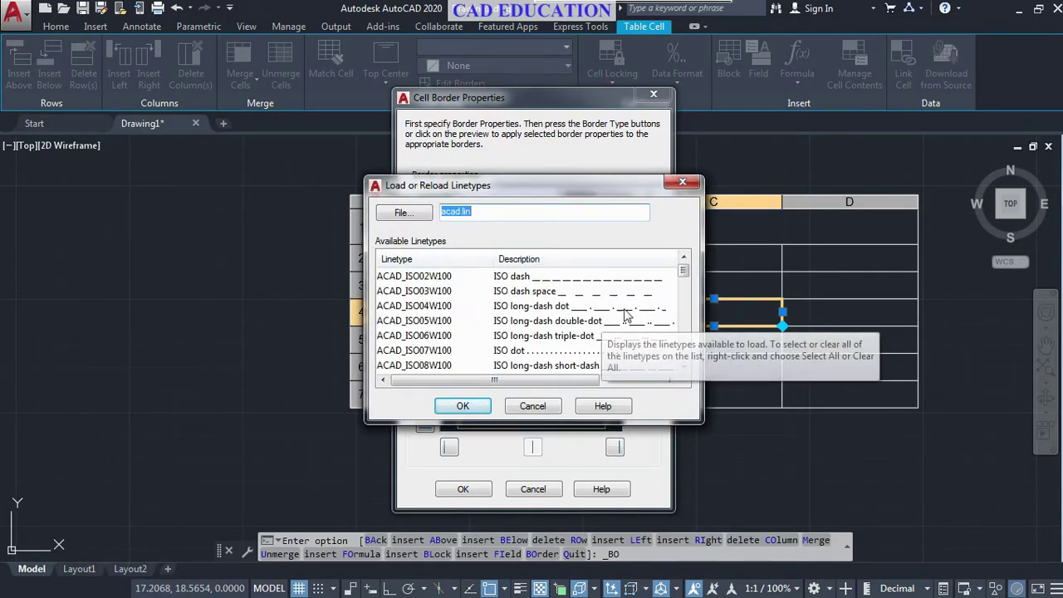
pyautogui.moveTo(683, 271)
pyautogui.mouseDown()
pyautogui.moveTo(686, 356)
pyautogui.moveTo(686, 274)
pyautogui.mouseUp()
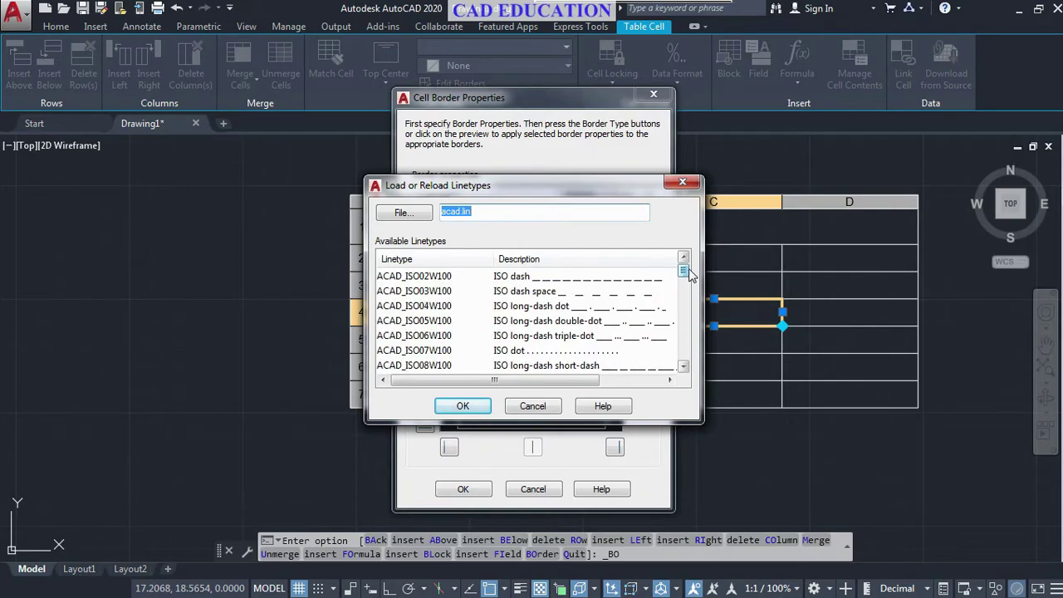
pyautogui.click(509, 409)
pyautogui.click(501, 388)
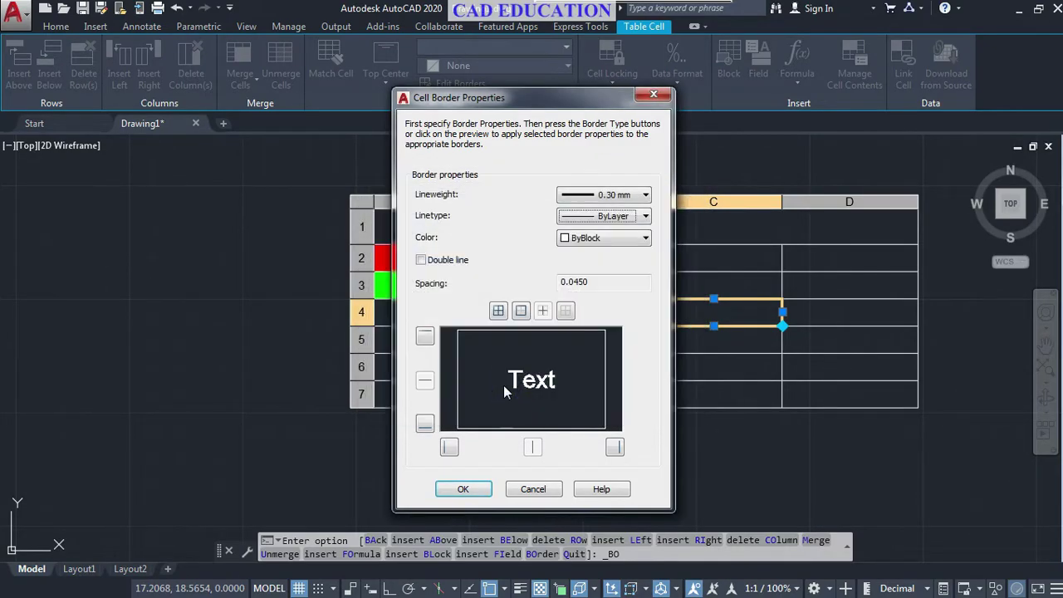
# Step: Set the border color to Red and apply it to the left and right borders of cell C4
pyautogui.click(582, 240)
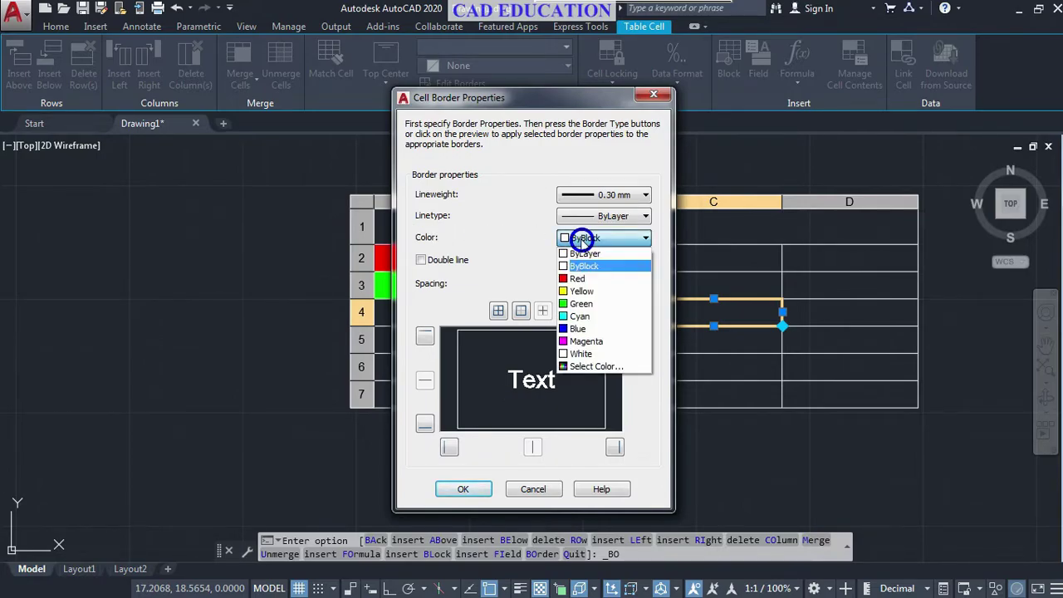
pyautogui.click(580, 279)
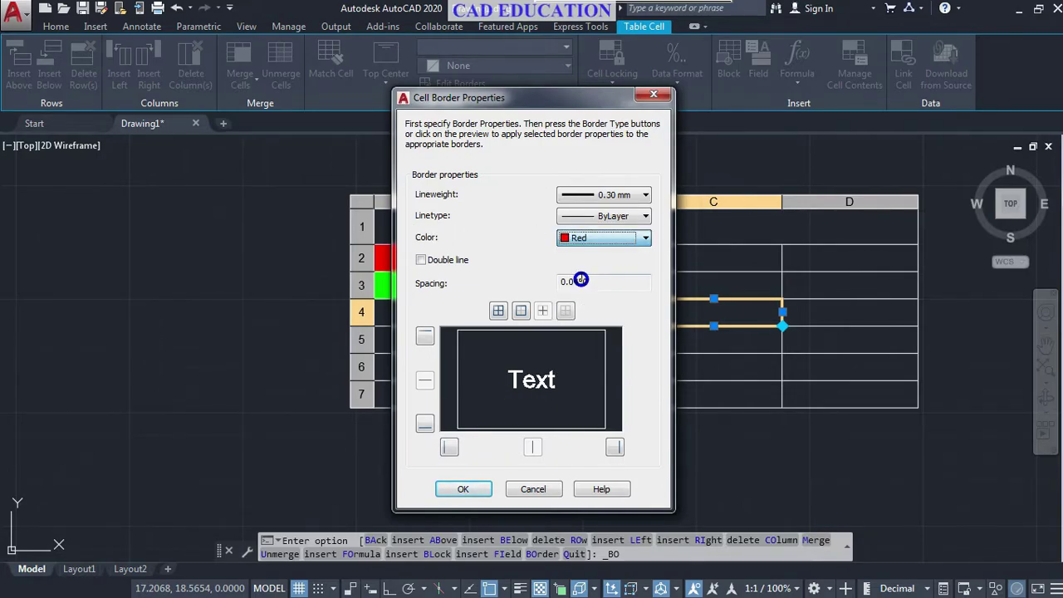
pyautogui.click(448, 448)
pyautogui.click(615, 447)
# Step: Set the border color to Blue and apply it to the top and bottom borders of cell C4
pyautogui.click(582, 239)
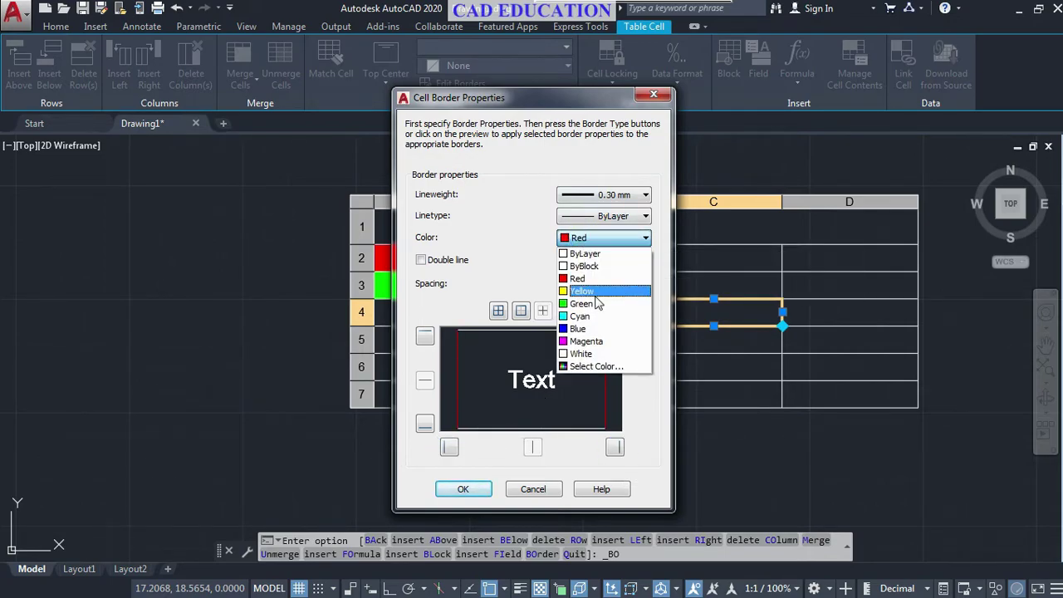
pyautogui.click(589, 330)
pyautogui.click(424, 336)
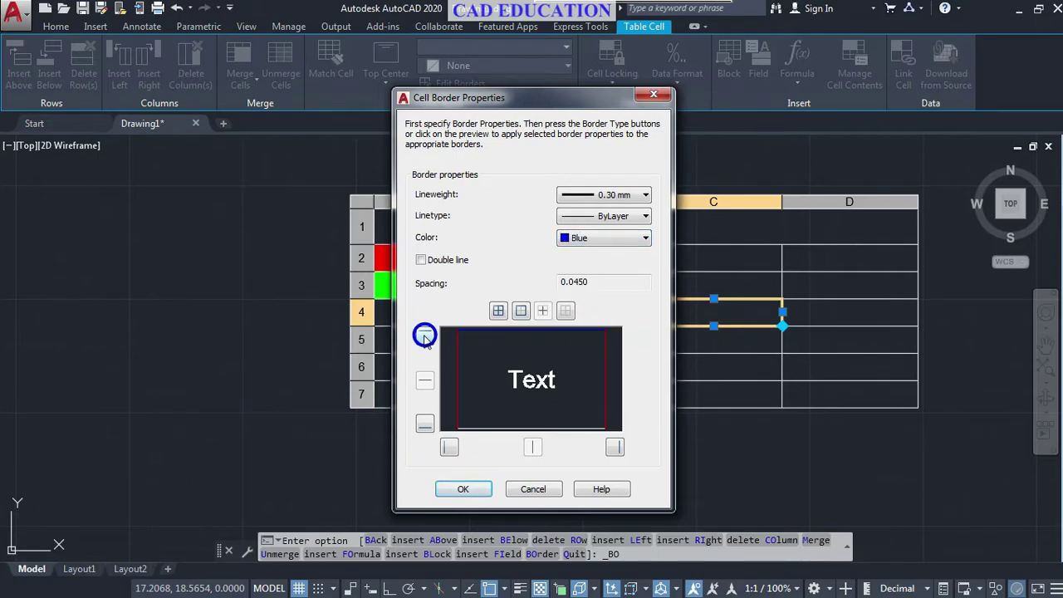
pyautogui.click(423, 423)
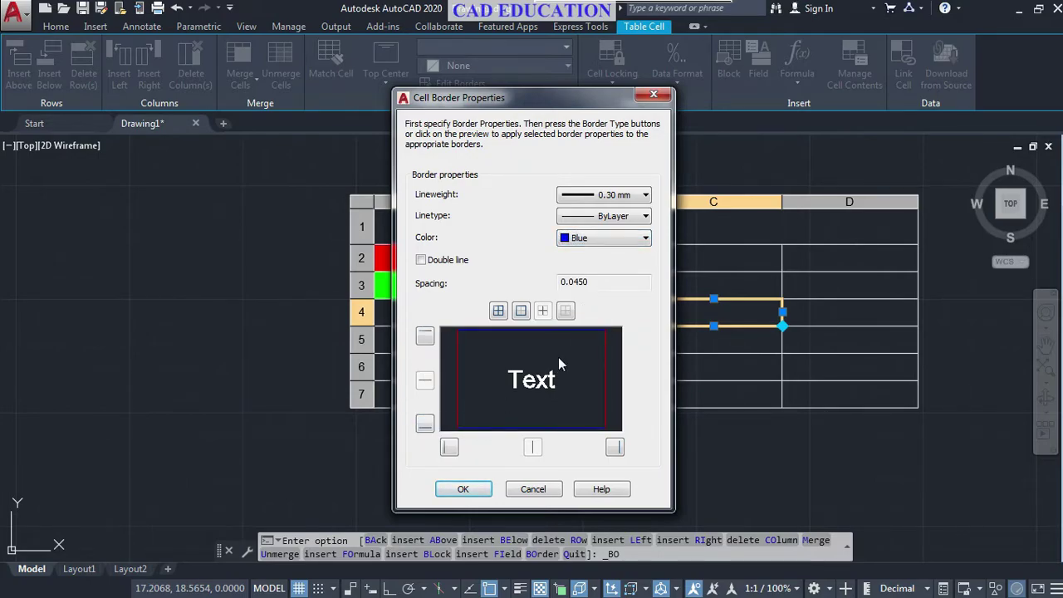
# Step: Enable double line with a spacing of 0.9, accept the border properties of cell C4, and select cell B5
pyautogui.click(421, 260)
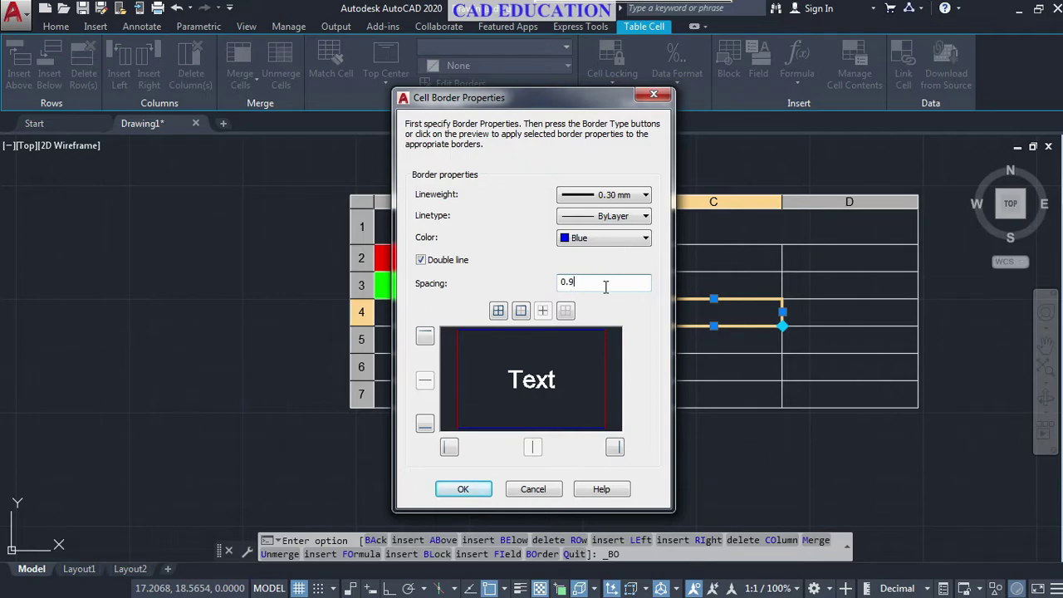
pyautogui.click(464, 490)
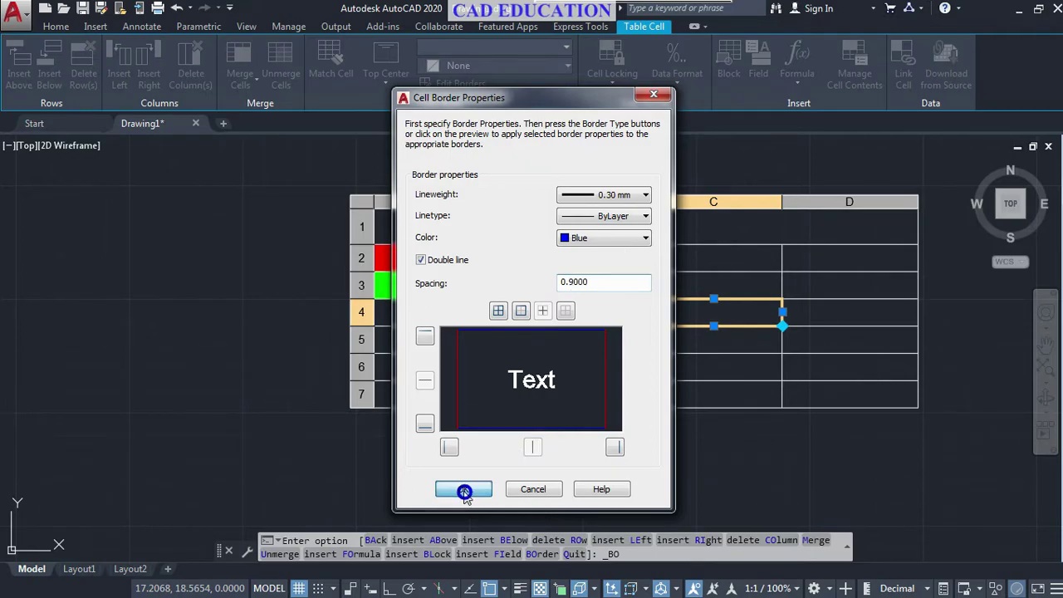
pyautogui.click(603, 340)
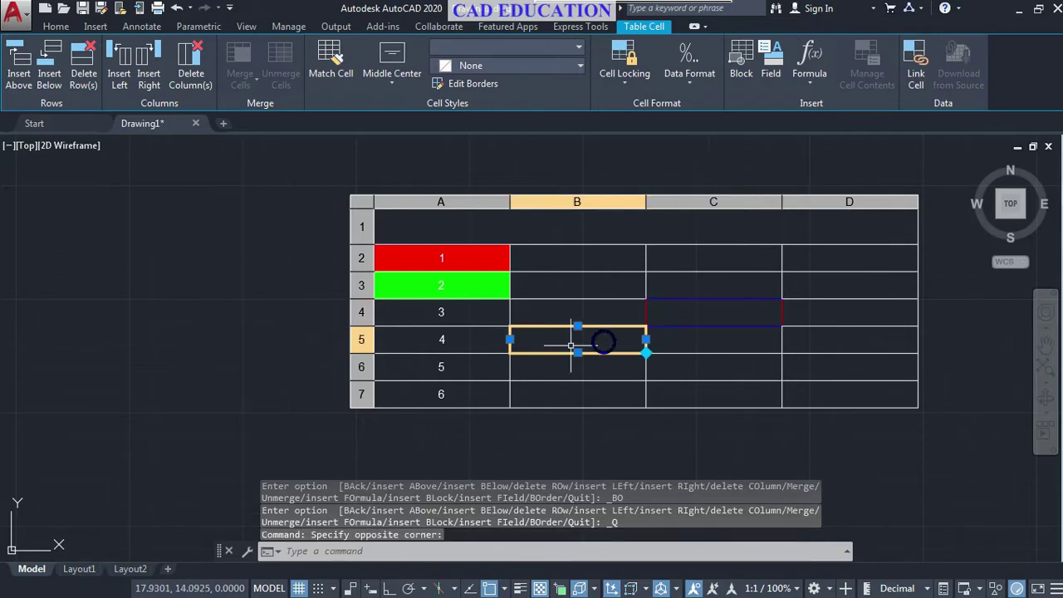
# Step: Turn on the lineweight display and check the coloured borders of cell C4 up close
pyautogui.scroll(4, 790, 323)
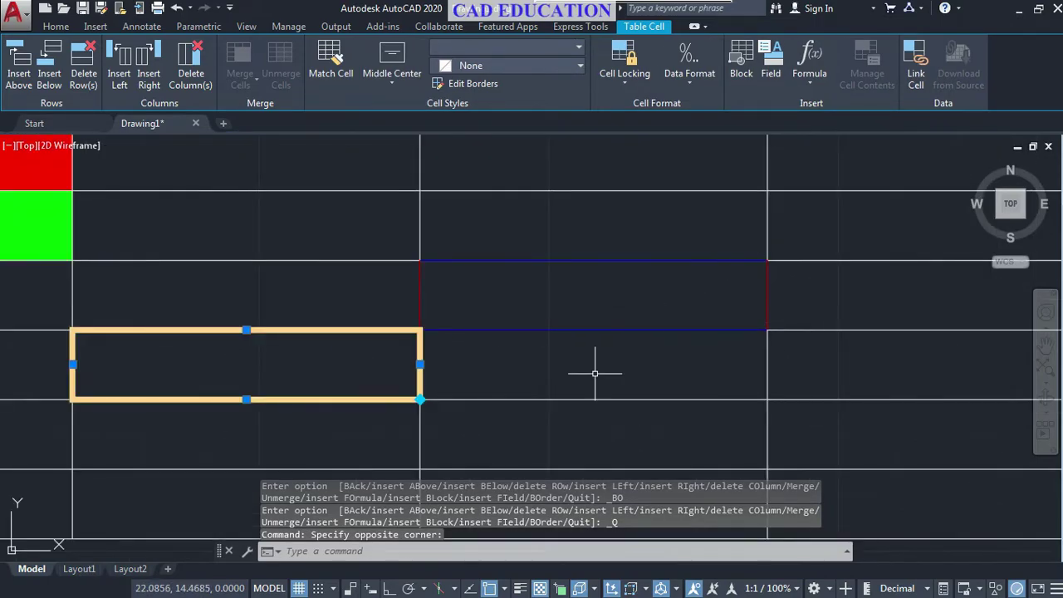
pyautogui.click(520, 588)
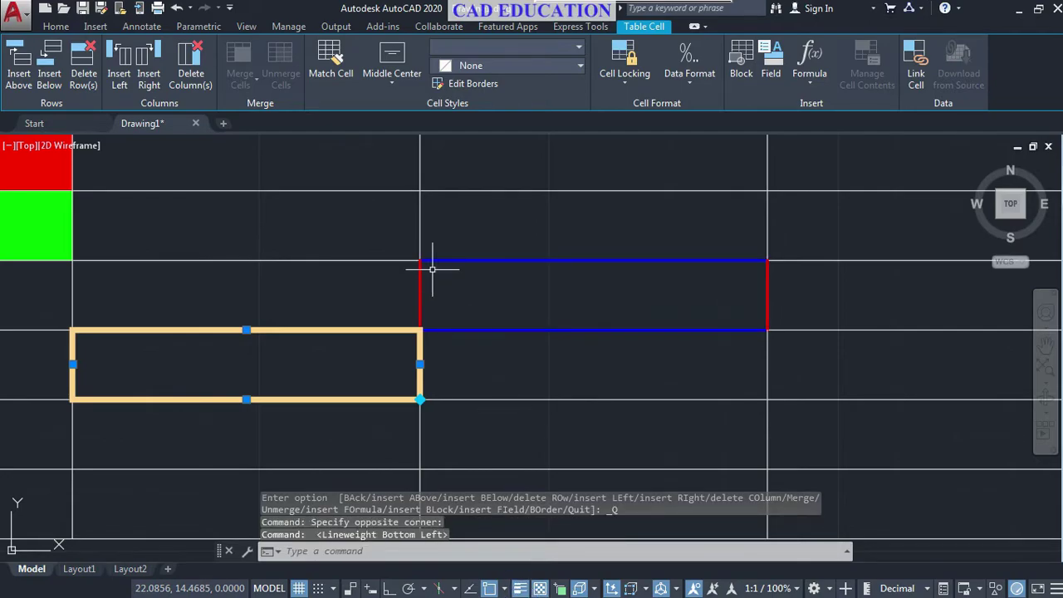
pyautogui.scroll(2, 432, 270)
pyautogui.scroll(2, 432, 269)
pyautogui.scroll(3, 380, 235)
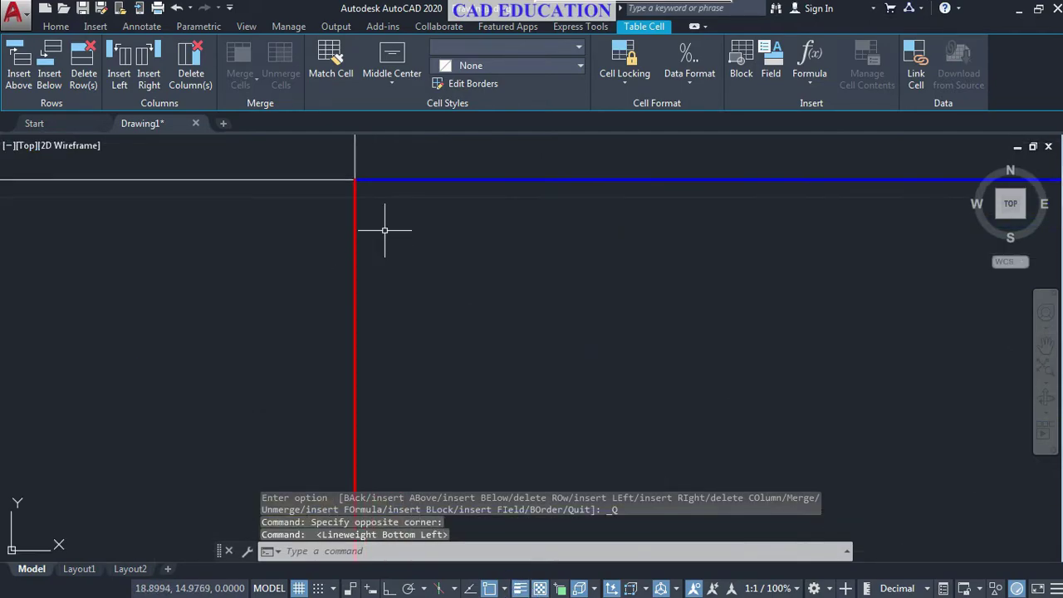
pyautogui.scroll(-3, 558, 265)
pyautogui.scroll(-3, 636, 373)
pyautogui.moveTo(636, 373); pyautogui.dragTo(558, 302, button='middle')
# Step: Match the blue and red border formatting of cell C4 to cells C5 through C7
pyautogui.click(657, 334)
pyautogui.click(615, 381)
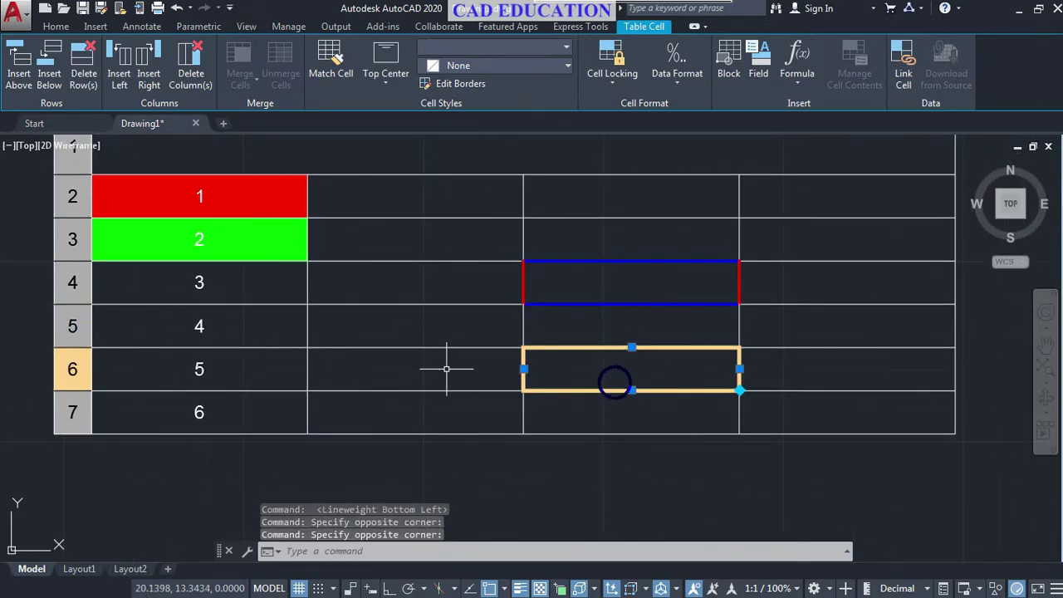
pyautogui.click(428, 366)
pyautogui.click(611, 280)
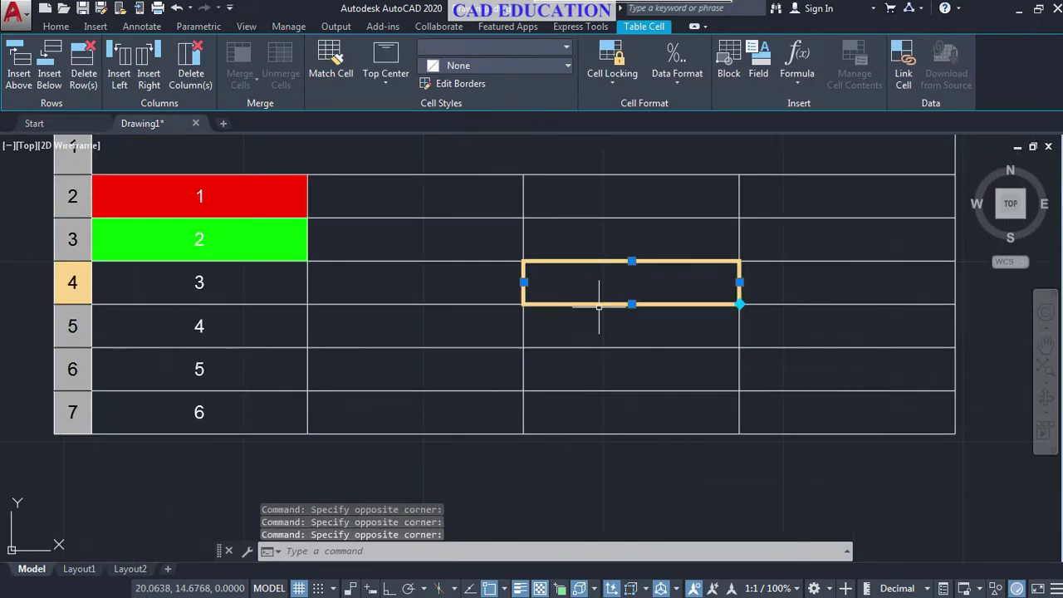
pyautogui.click(331, 58)
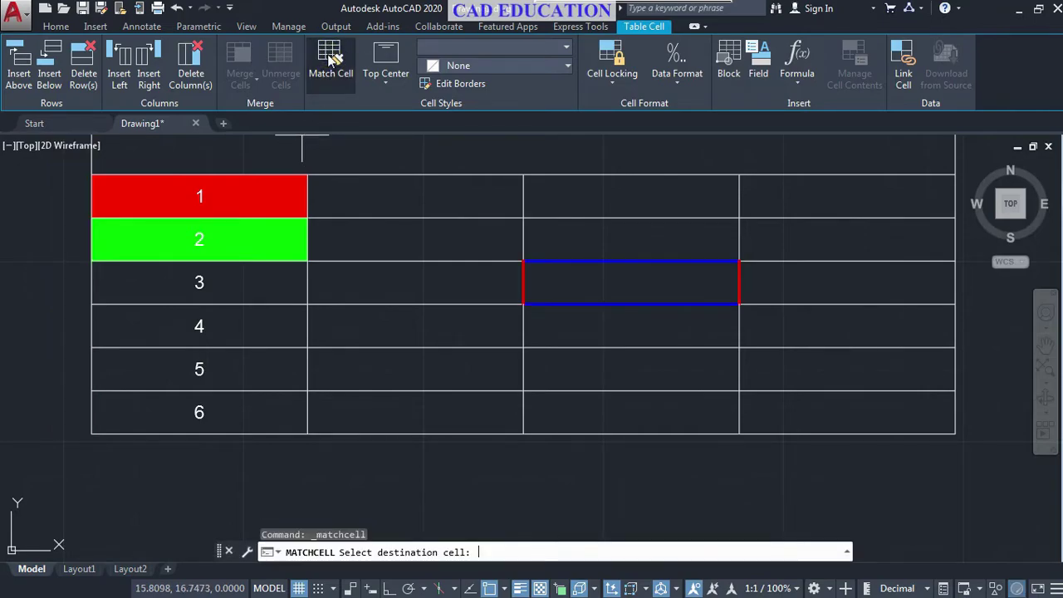
pyautogui.click(572, 318)
pyautogui.click(577, 370)
pyautogui.click(576, 406)
# Step: Apply the matched border formatting to cells B2 through B7 in column B
pyautogui.click(441, 405)
pyautogui.click(440, 377)
pyautogui.click(405, 278)
pyautogui.click(407, 231)
pyautogui.click(407, 195)
# Step: Apply the matched border formatting to the numbered cells A2 through A7
pyautogui.click(263, 193)
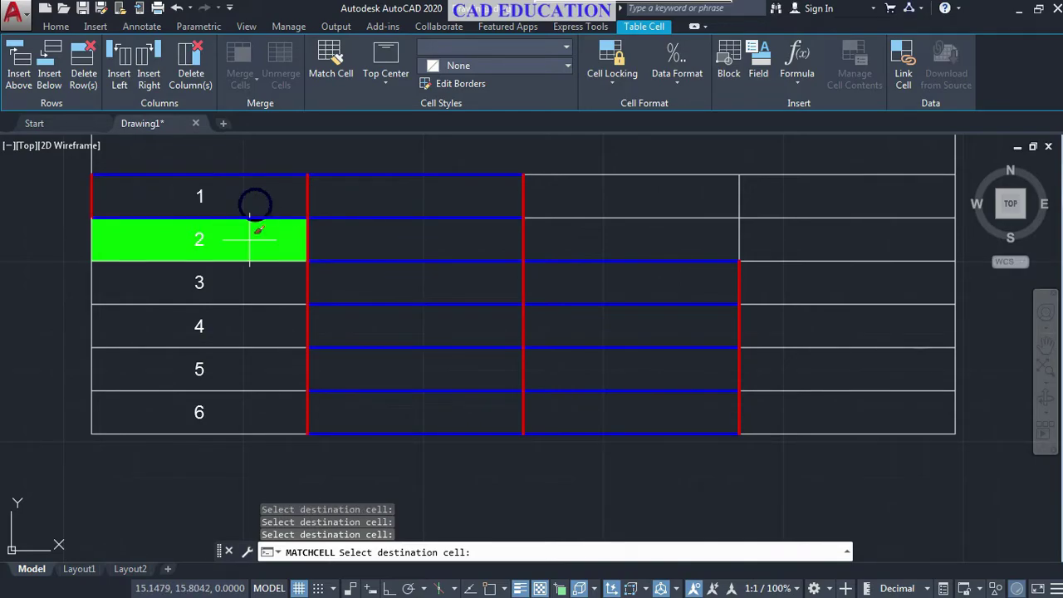
pyautogui.click(254, 234)
pyautogui.click(243, 286)
pyautogui.click(244, 318)
pyautogui.click(249, 367)
pyautogui.click(249, 408)
# Step: Apply the matched border formatting to cells D2 through D7 in column D
pyautogui.click(840, 411)
pyautogui.click(834, 367)
pyautogui.click(830, 330)
pyautogui.click(840, 283)
pyautogui.click(841, 235)
pyautogui.click(841, 204)
# Step: Apply the matched border formatting to the remaining cells C2 and C3 and to the title row
pyautogui.click(685, 205)
pyautogui.scroll(4, 773, 332)
pyautogui.scroll(-4, 772, 332)
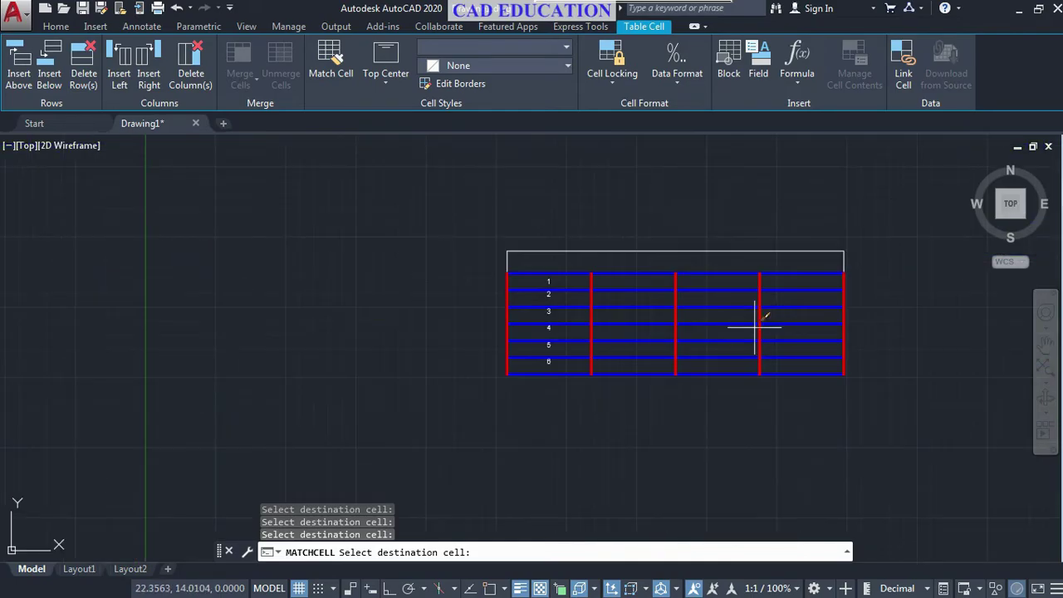
pyautogui.click(670, 257)
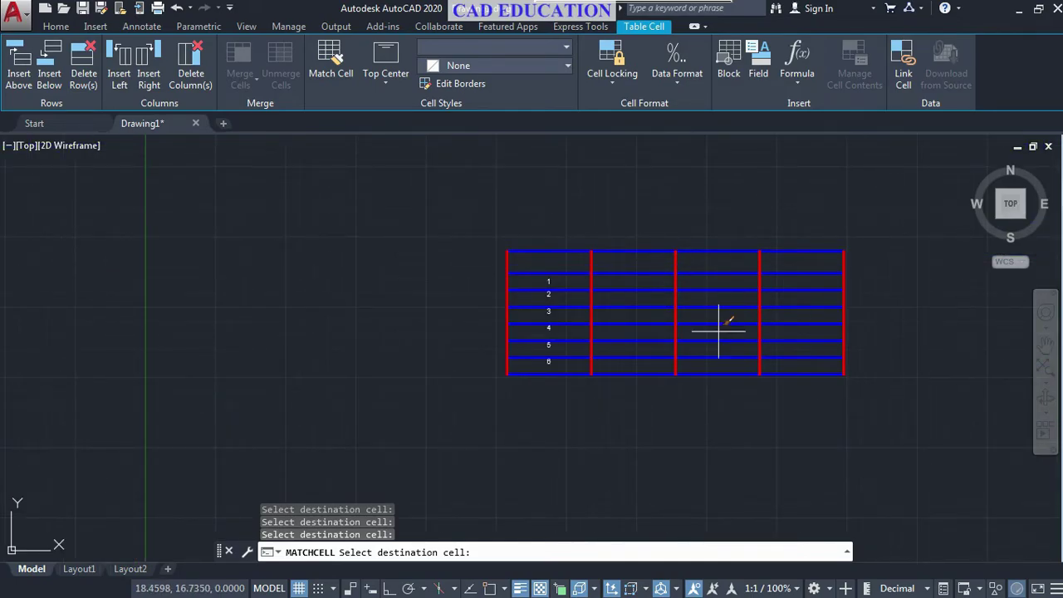
pyautogui.hotkey('ctrl', 'z')
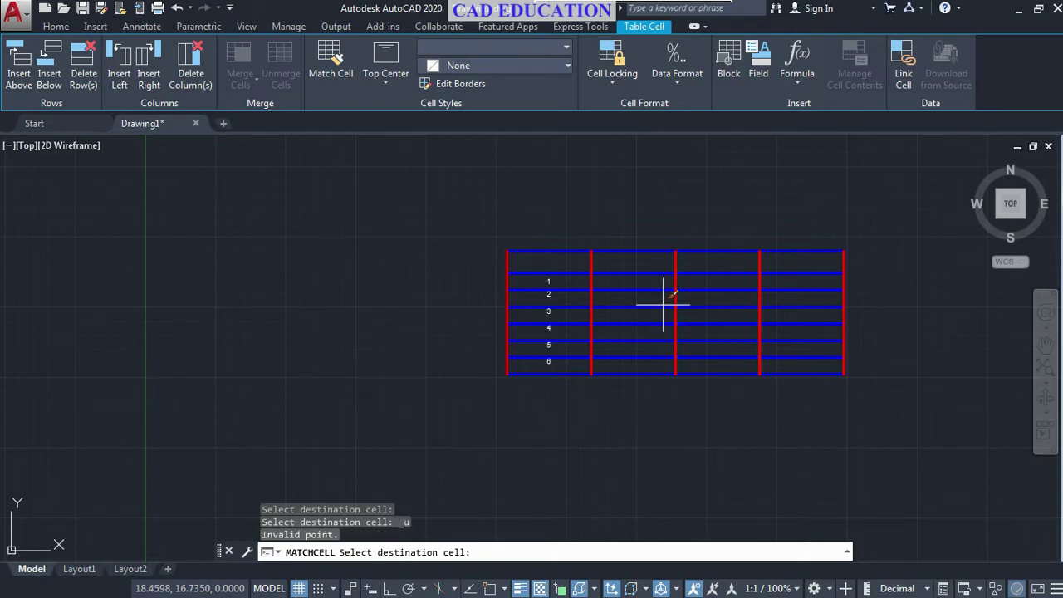
pyautogui.hotkey('ctrl', 'z')
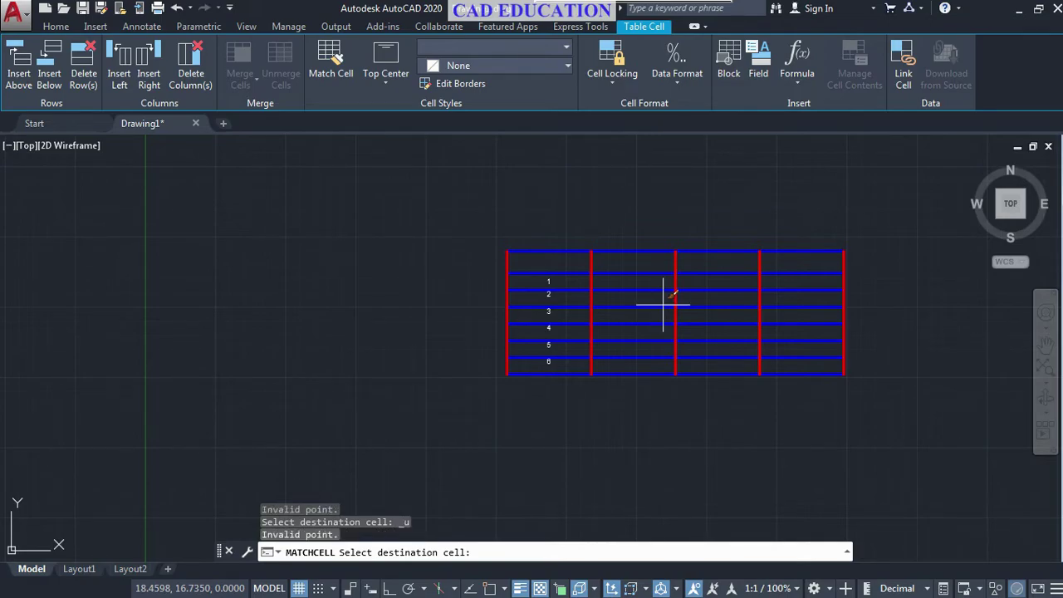
# Step: Try the Content Locked and Format Locked settings on cell C4
pyautogui.click(736, 326)
pyautogui.moveTo(667, 348); pyautogui.dragTo(625, 345, button='middle')
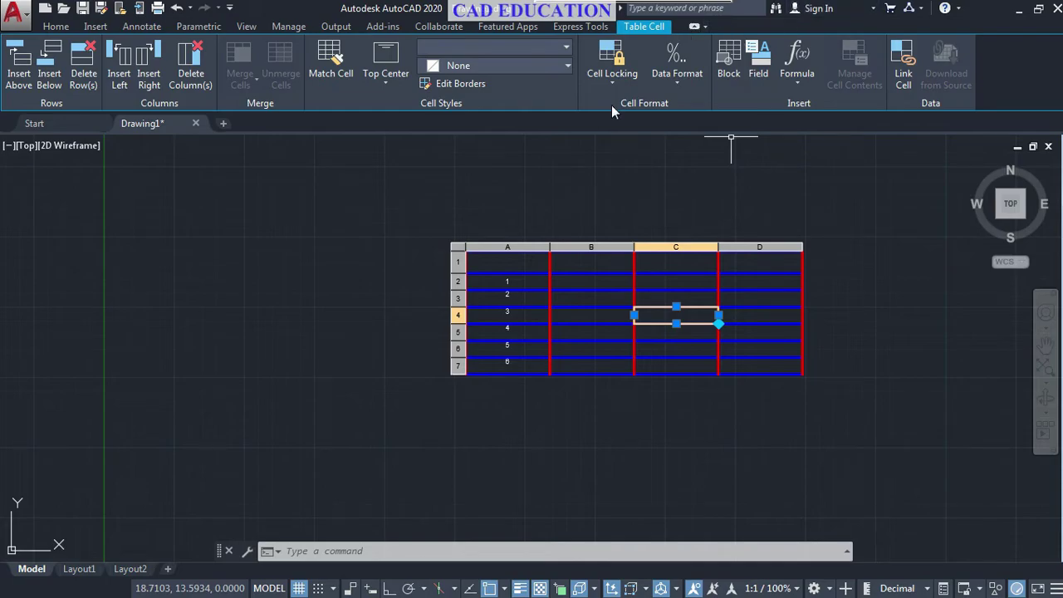
pyautogui.click(612, 75)
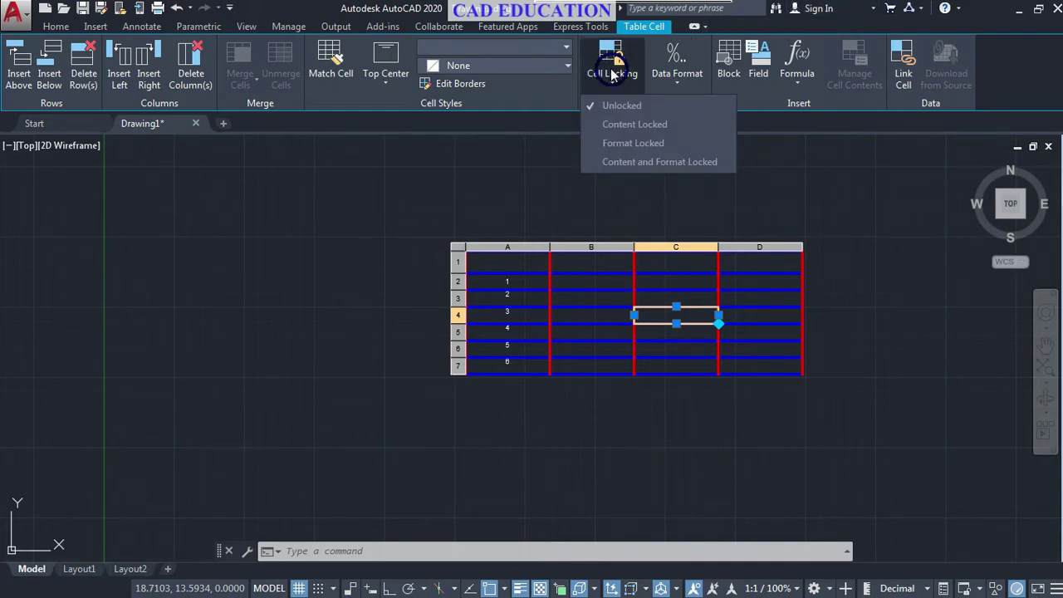
pyautogui.click(622, 124)
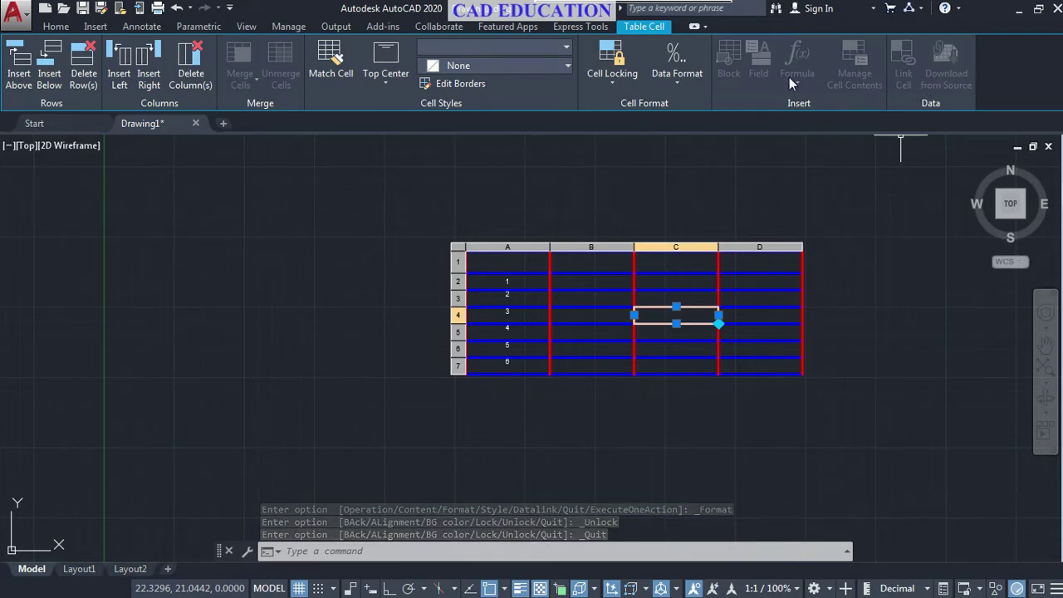
pyautogui.click(633, 79)
pyautogui.click(634, 143)
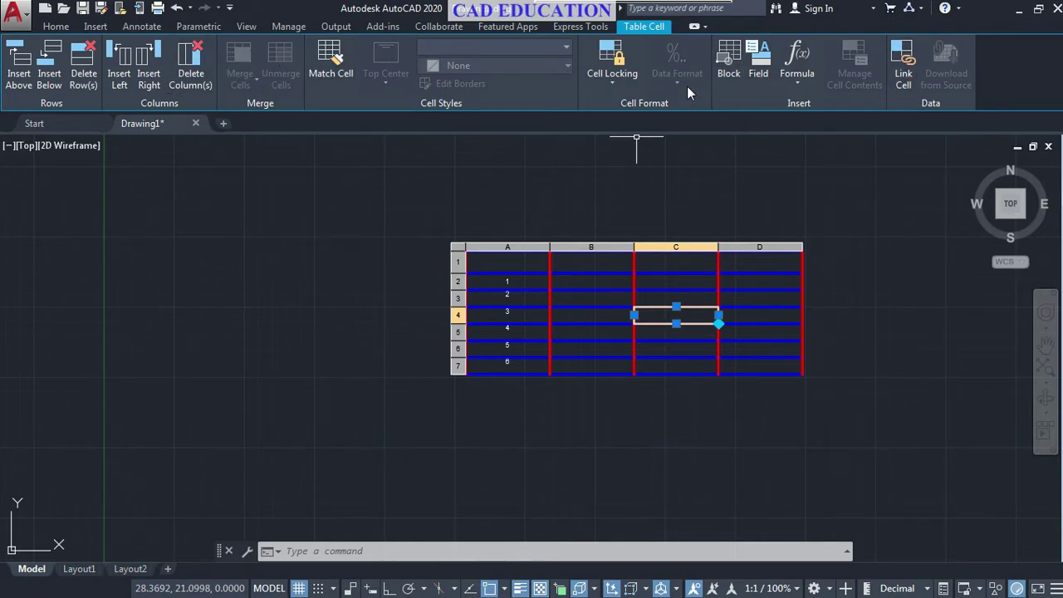
# Step: Try the Content and Format Locked setting on cell C4, return it to Unlocked and deselect the cell
pyautogui.click(618, 83)
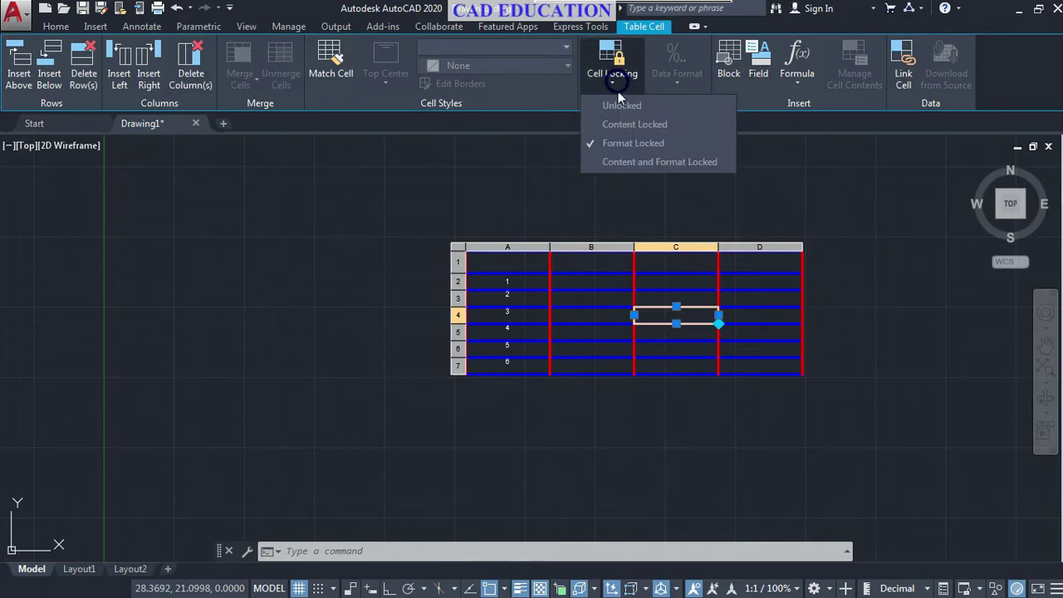
pyautogui.click(646, 163)
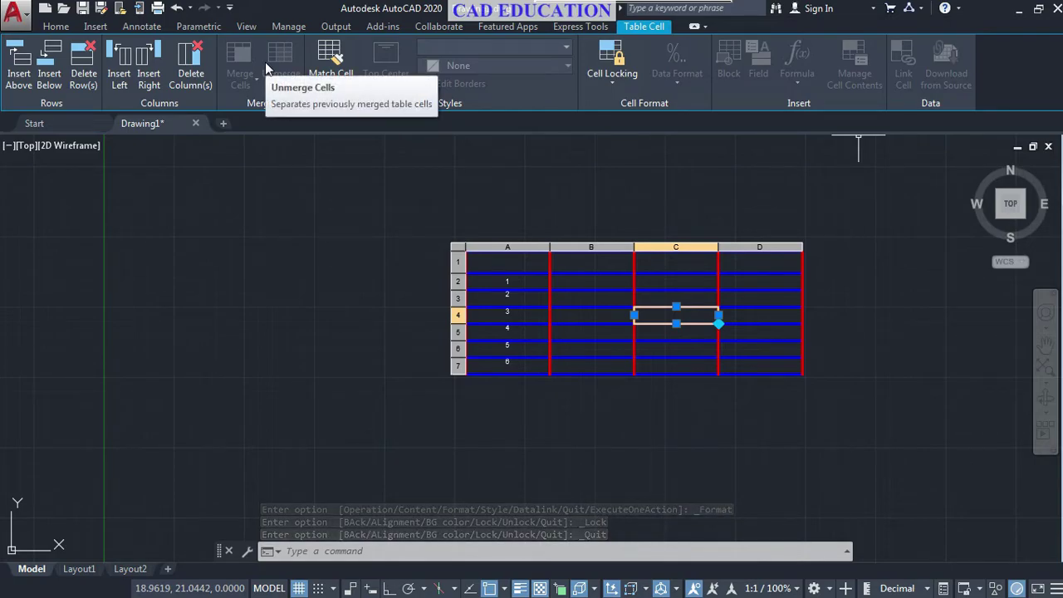
pyautogui.click(613, 73)
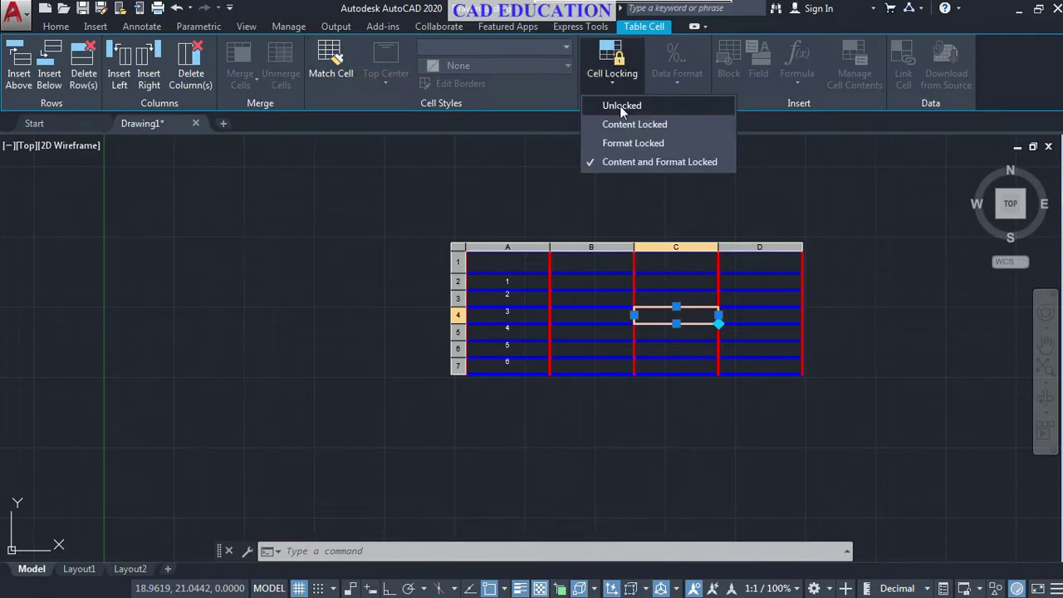
pyautogui.click(621, 106)
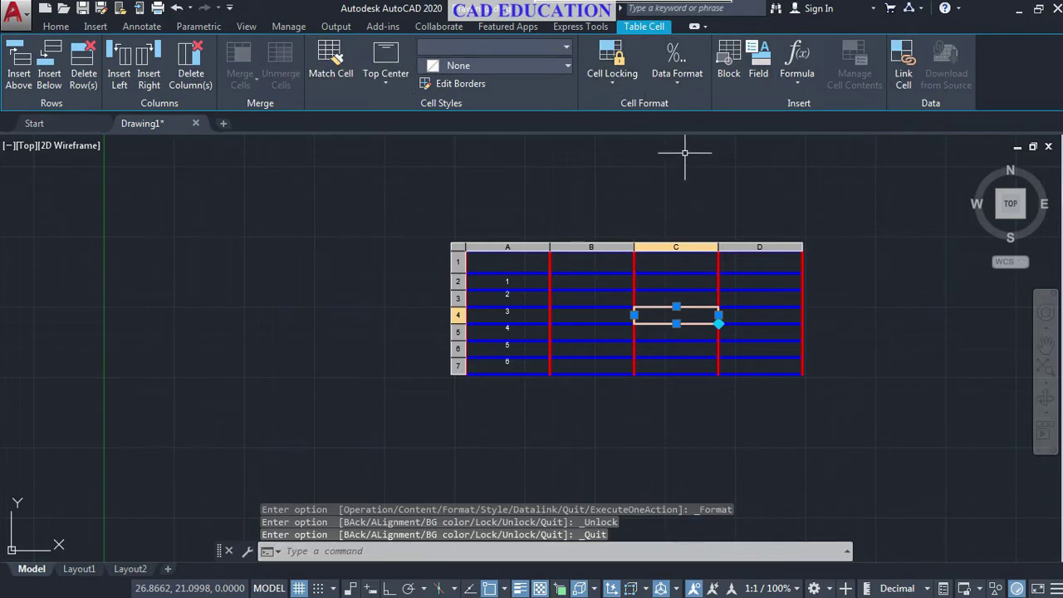
pyautogui.press('Escape')
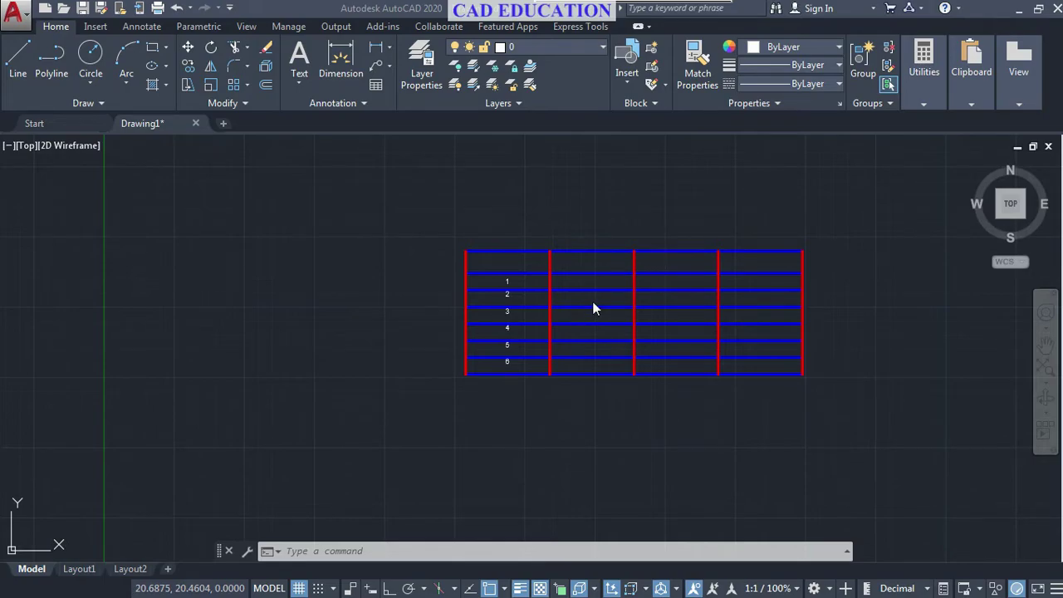
# Step: Review the locking options for cell B3 and set its data format to General
pyautogui.click(592, 301)
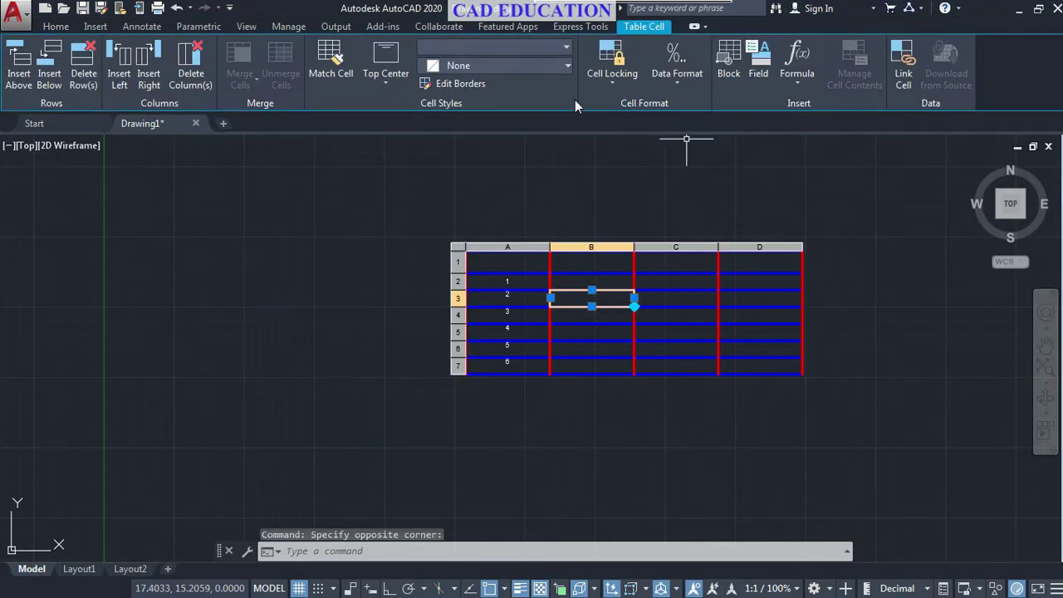
pyautogui.click(620, 86)
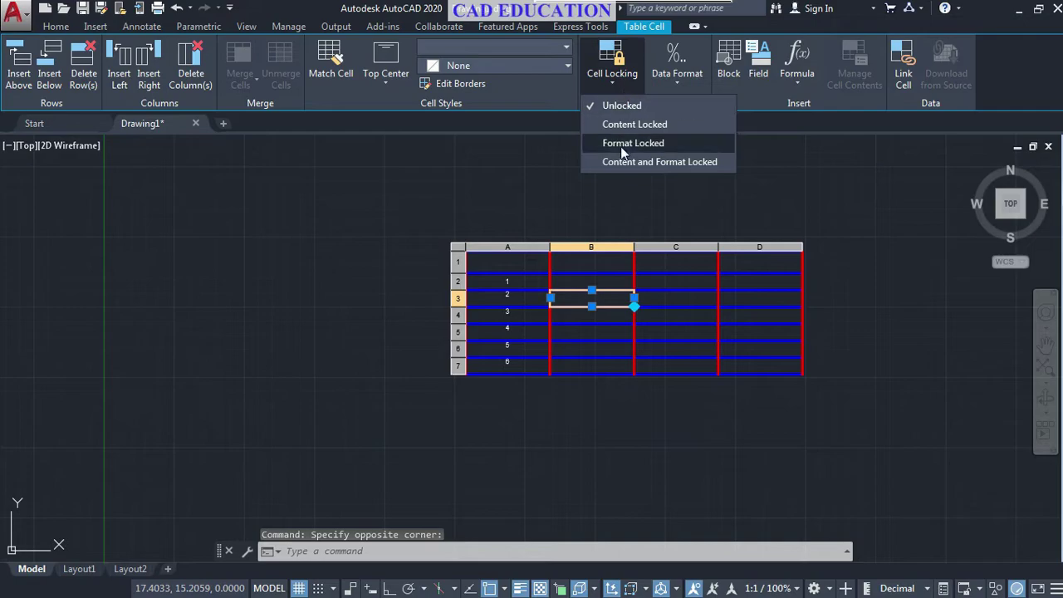
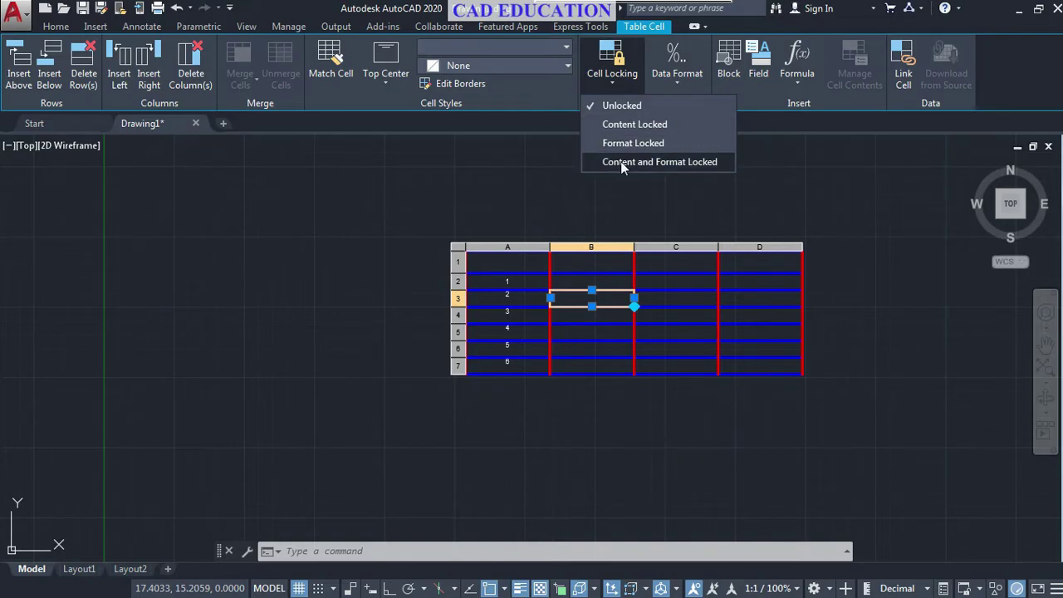
pyautogui.click(835, 186)
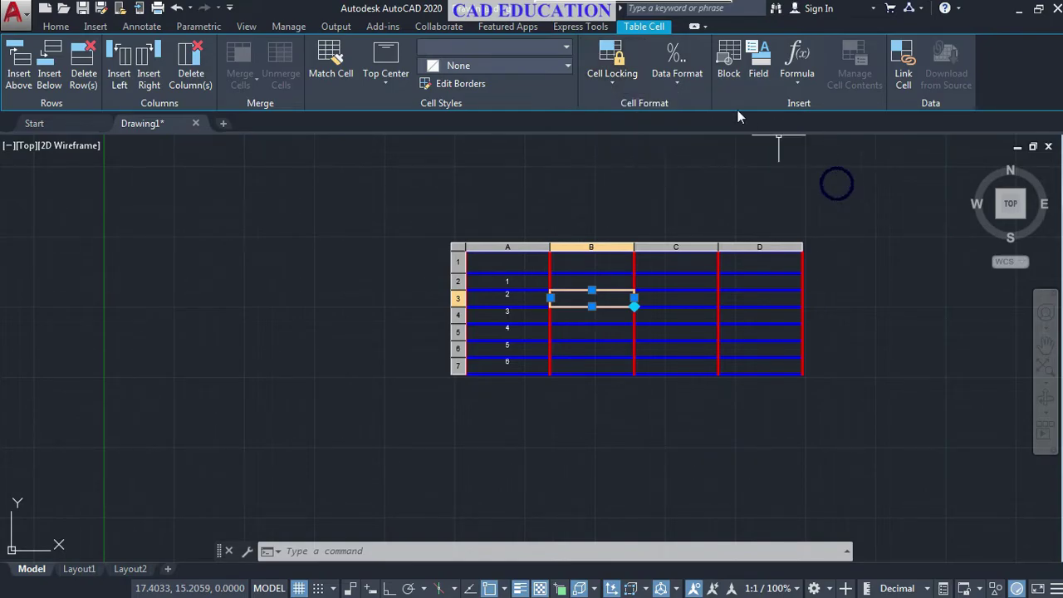
pyautogui.click(691, 86)
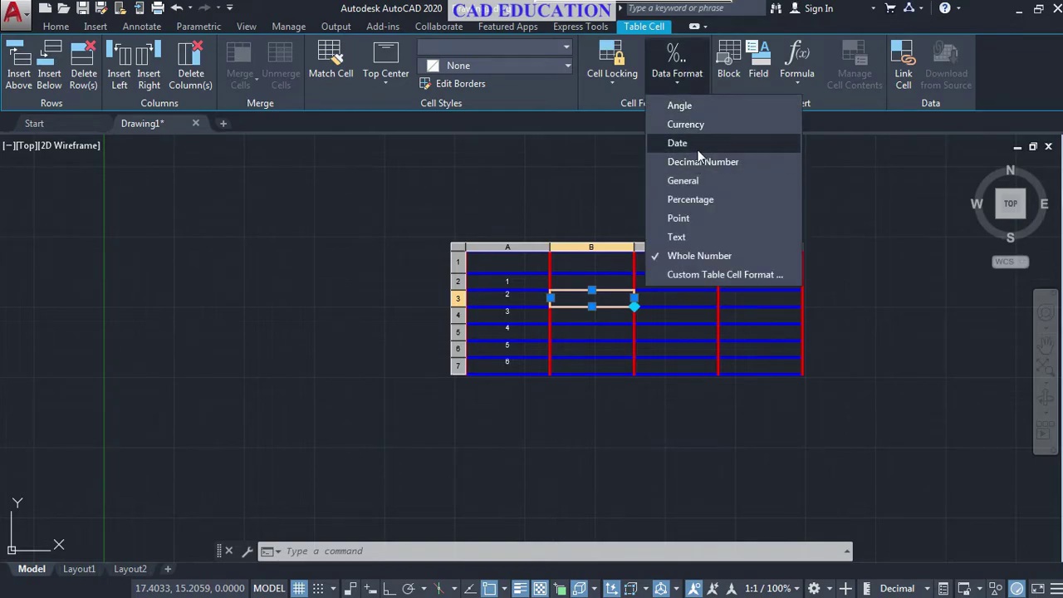
pyautogui.click(674, 180)
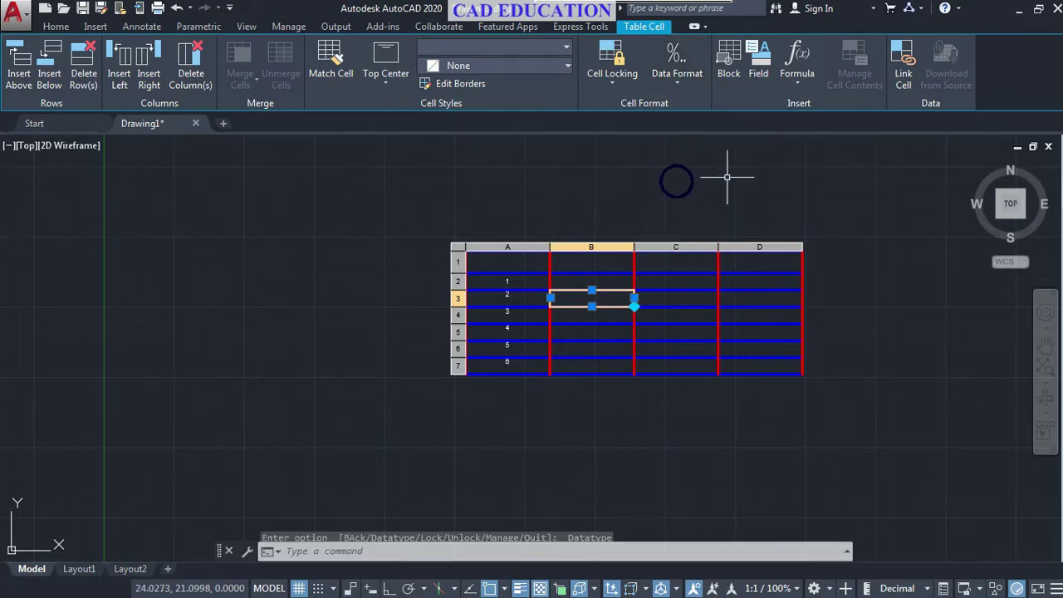
pyautogui.click(676, 68)
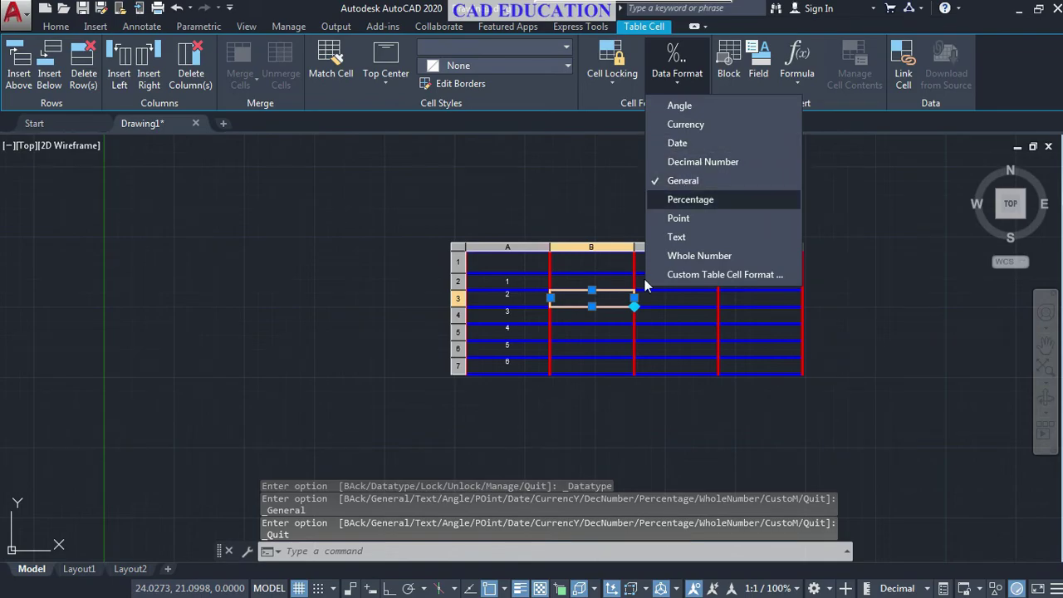
# Step: Enter the text gf1234325 in cell B3 and finish the text editing
pyautogui.click(606, 300)
pyautogui.doubleClick(605, 298)
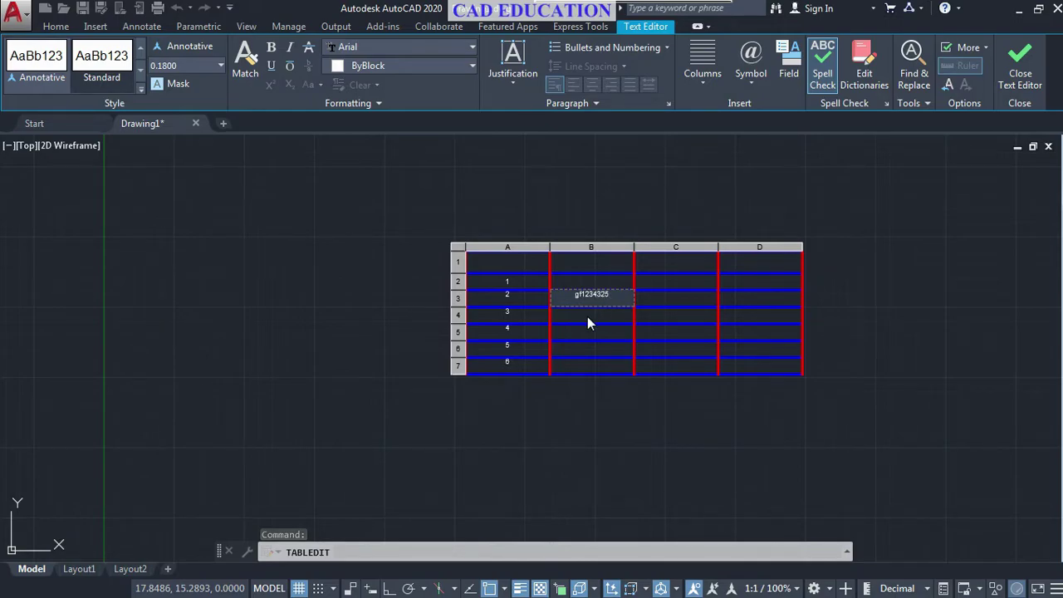
pyautogui.click(592, 315)
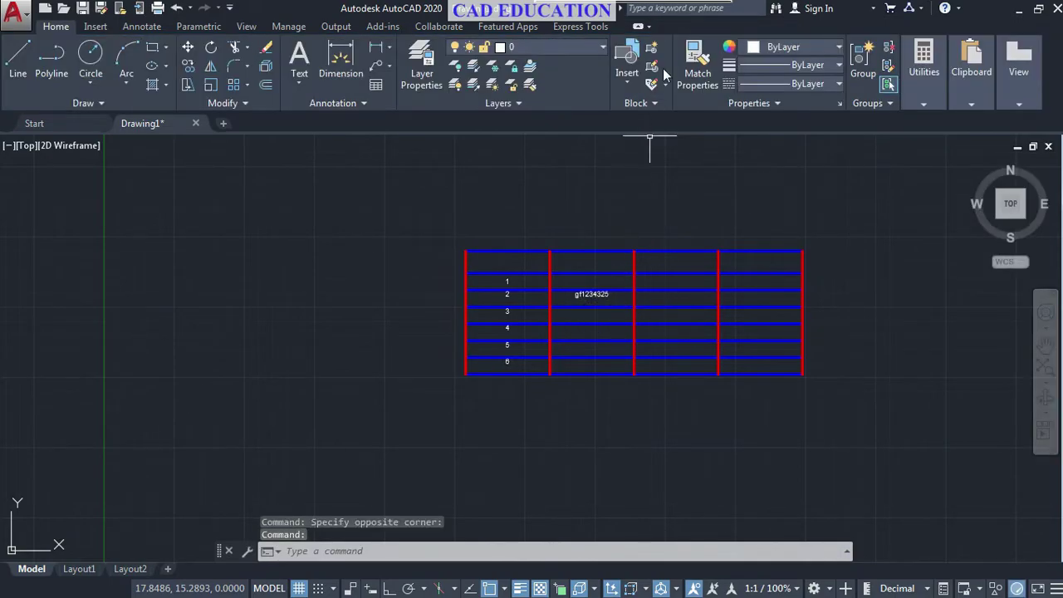
# Step: Change the data format of the filled cell B3 from Text back to General
pyautogui.click(605, 297)
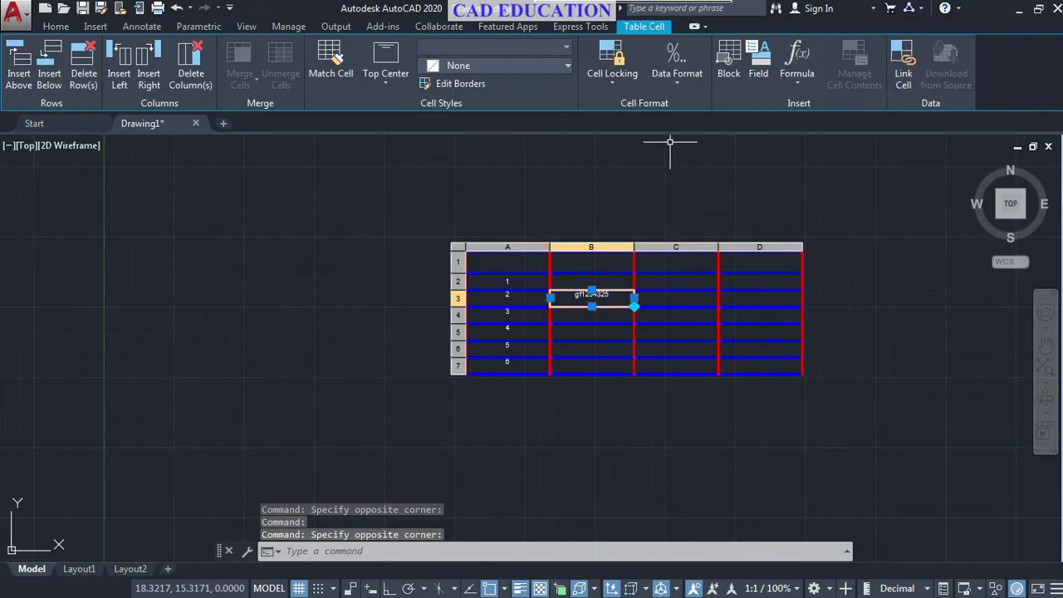
pyautogui.click(683, 84)
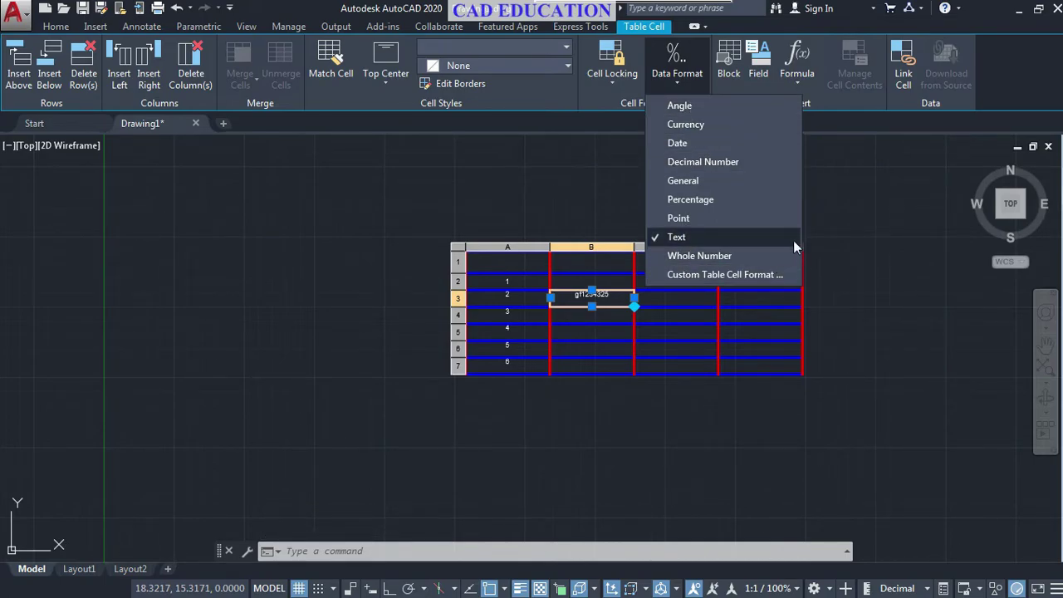
pyautogui.click(735, 179)
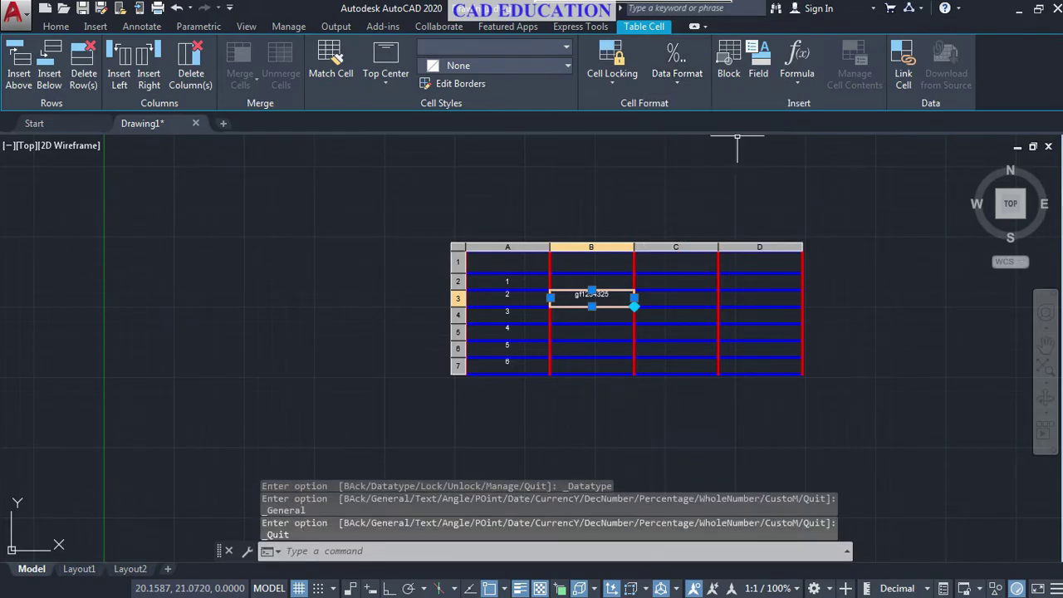
# Step: Clear the cell selection to leave the table's cell editing
pyautogui.moveTo(635, 210); pyautogui.dragTo(560, 205, button='middle')
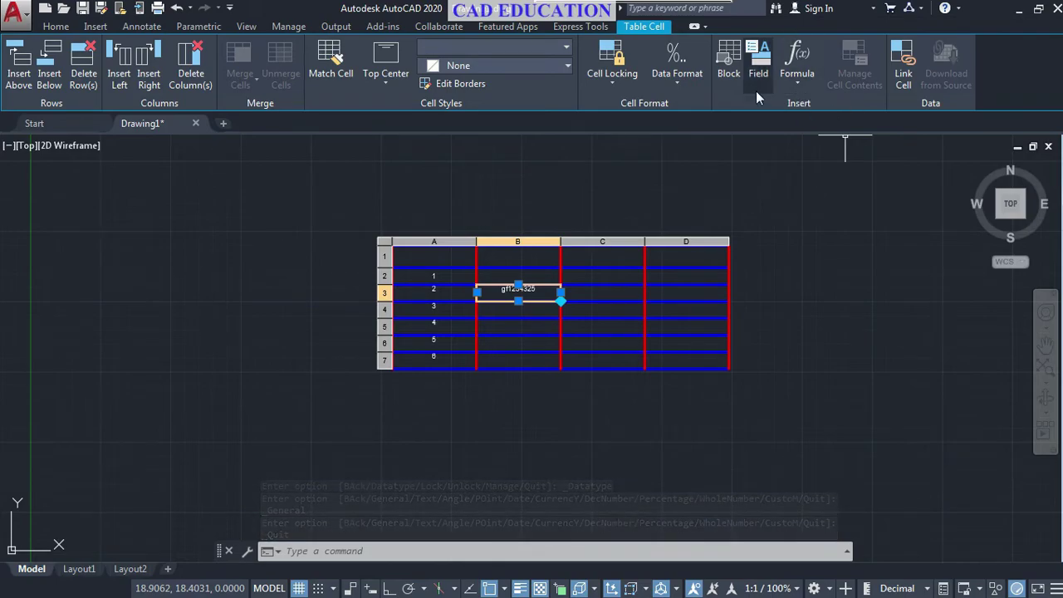
pyautogui.click(610, 293)
pyautogui.scroll(-2, 778, 279)
pyautogui.moveTo(777, 280); pyautogui.dragTo(652, 265, button='middle')
pyautogui.click(775, 301)
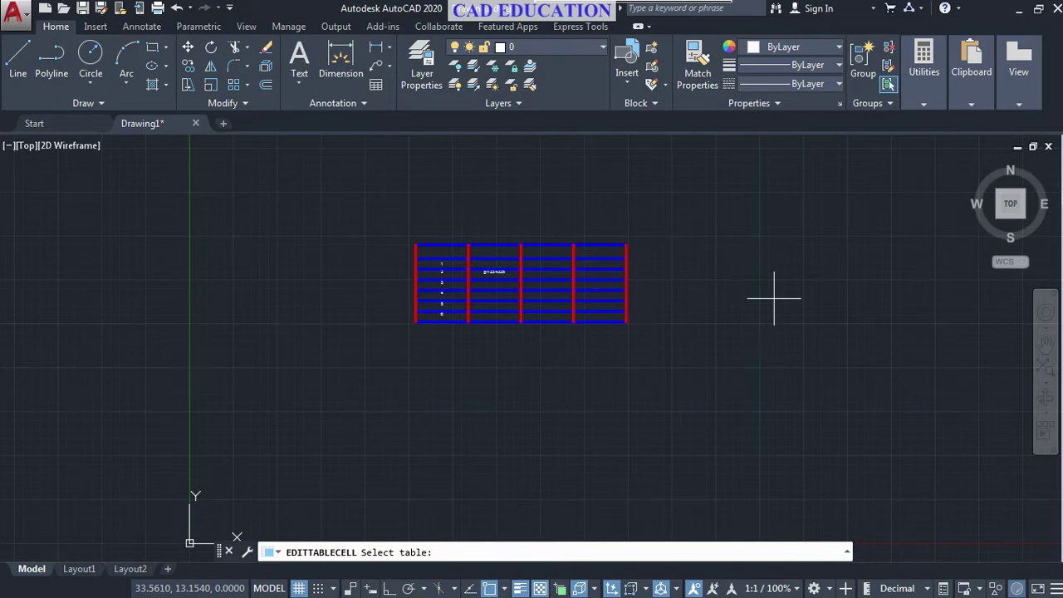
# Step: Draw a circle with a radius of about 3.48 in the empty area to the right of the table
pyautogui.write('c')
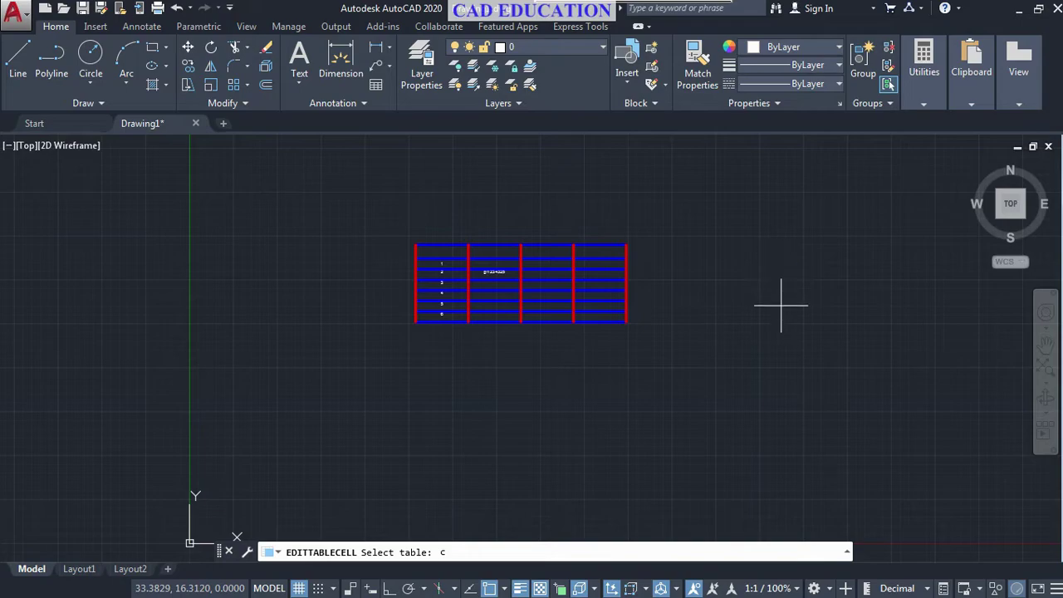
pyautogui.press('Return')
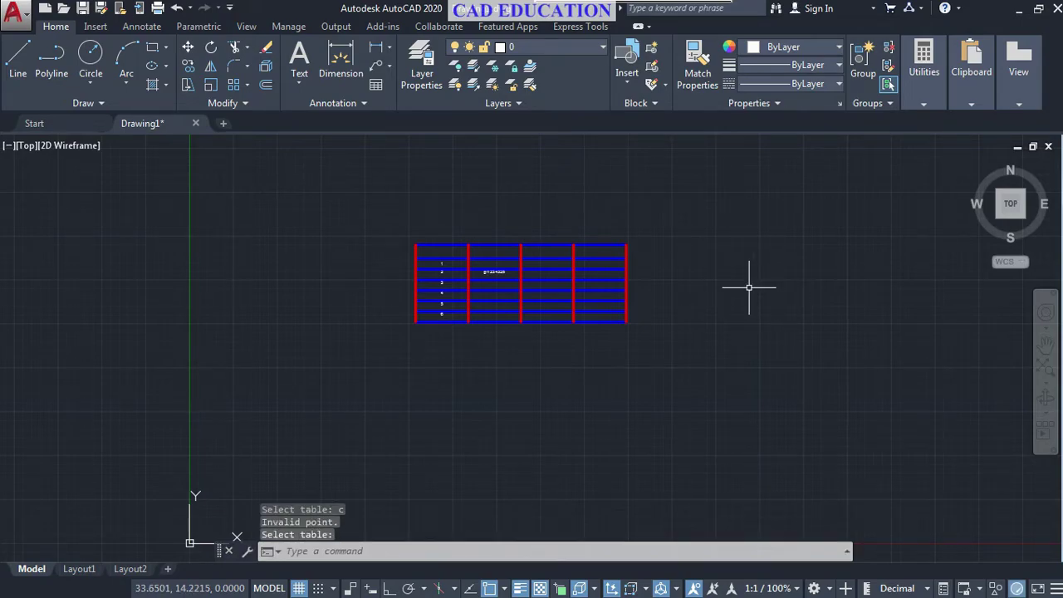
pyautogui.write('c')
pyautogui.press('Return')
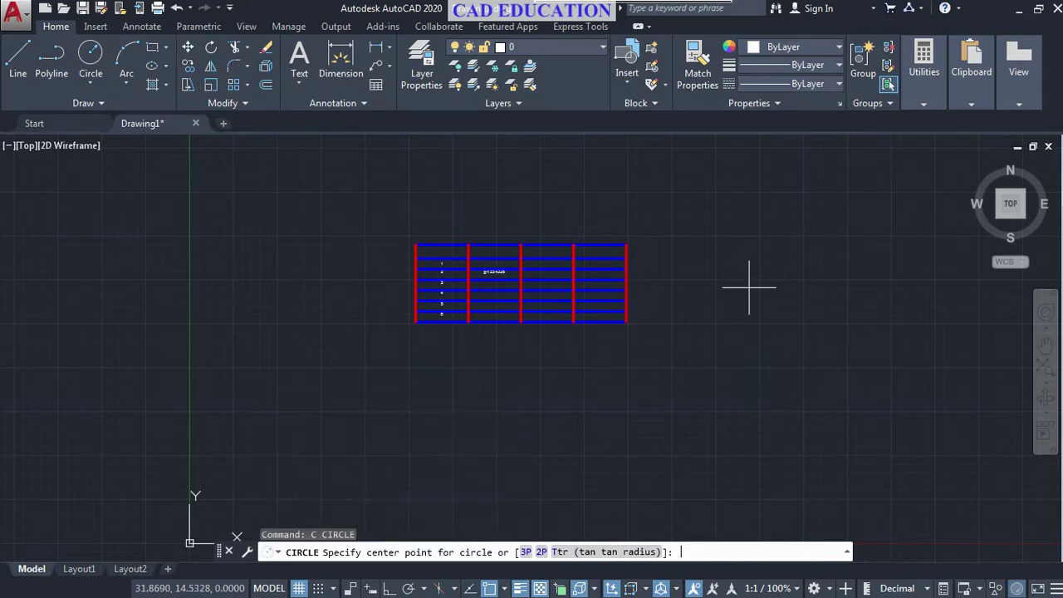
pyautogui.click(760, 273)
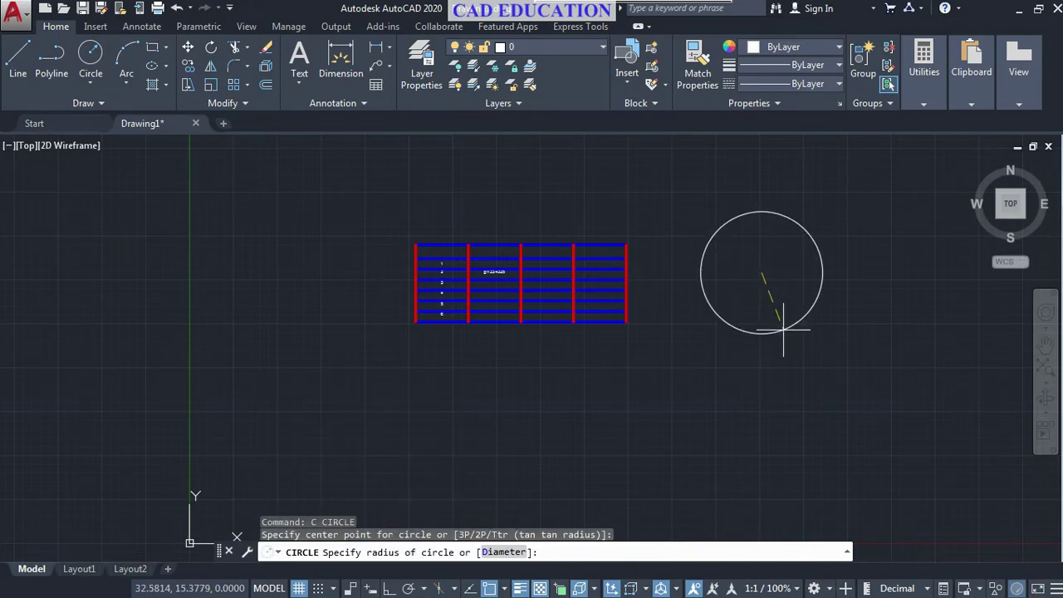
pyautogui.click(782, 329)
pyautogui.moveTo(804, 320); pyautogui.dragTo(700, 325, button='middle')
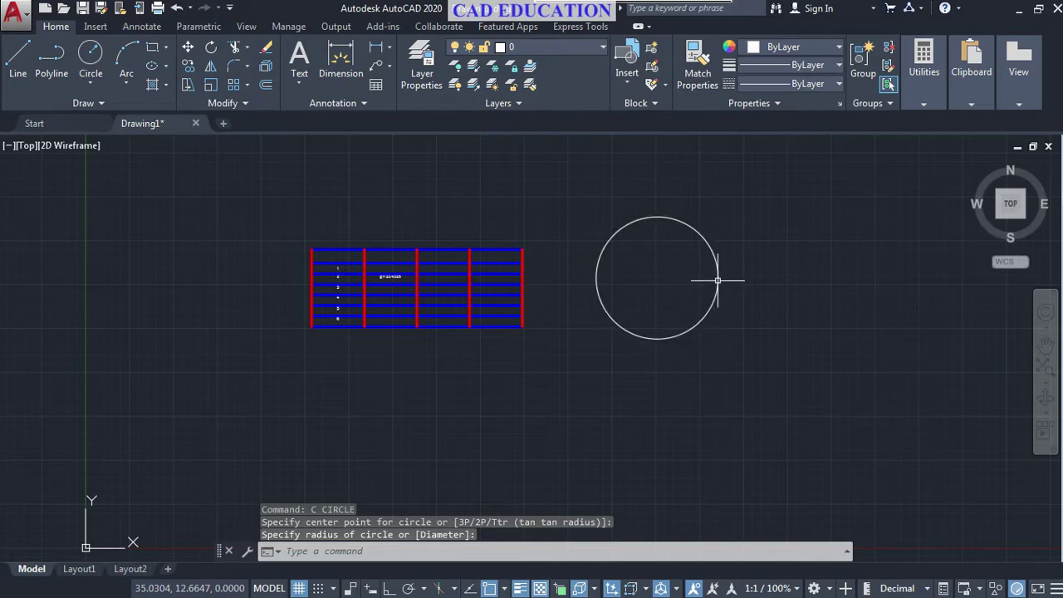
# Step: Draw a second, smaller circle to the right of the first one, roughly level with its centre
pyautogui.write('c')
pyautogui.press('Return')
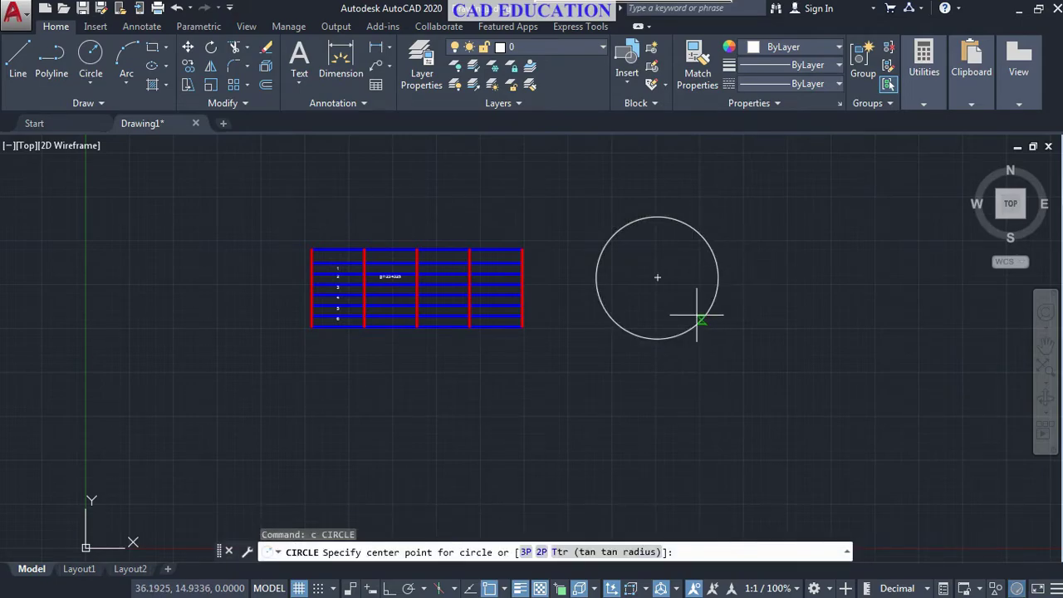
pyautogui.click(818, 279)
pyautogui.click(830, 320)
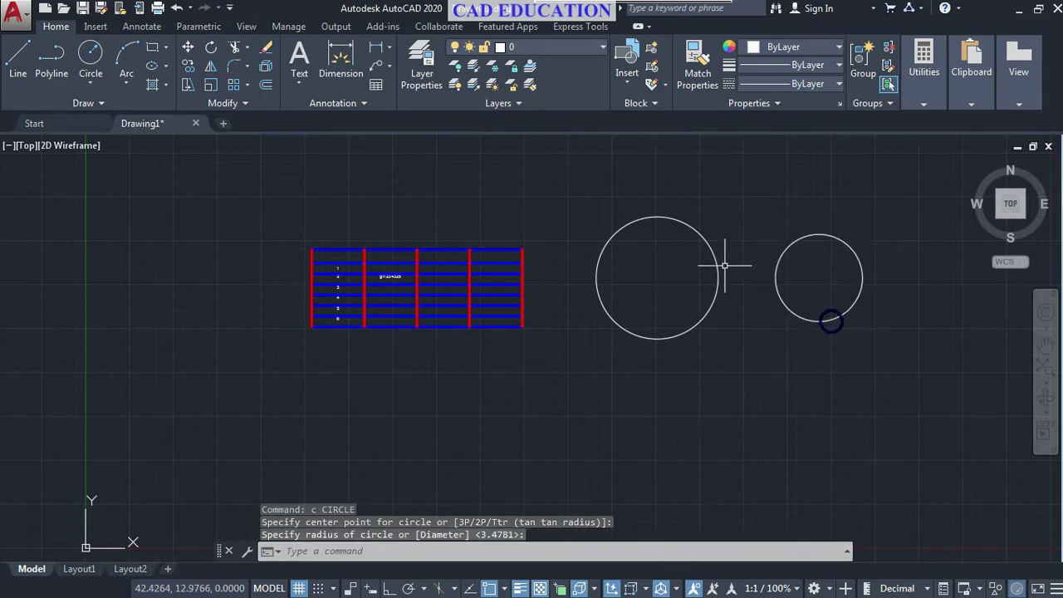
# Step: Draw connected lines that cross between the circles' top and bottom points and run vertically through each circle
pyautogui.write('1')
pyautogui.press('Return')
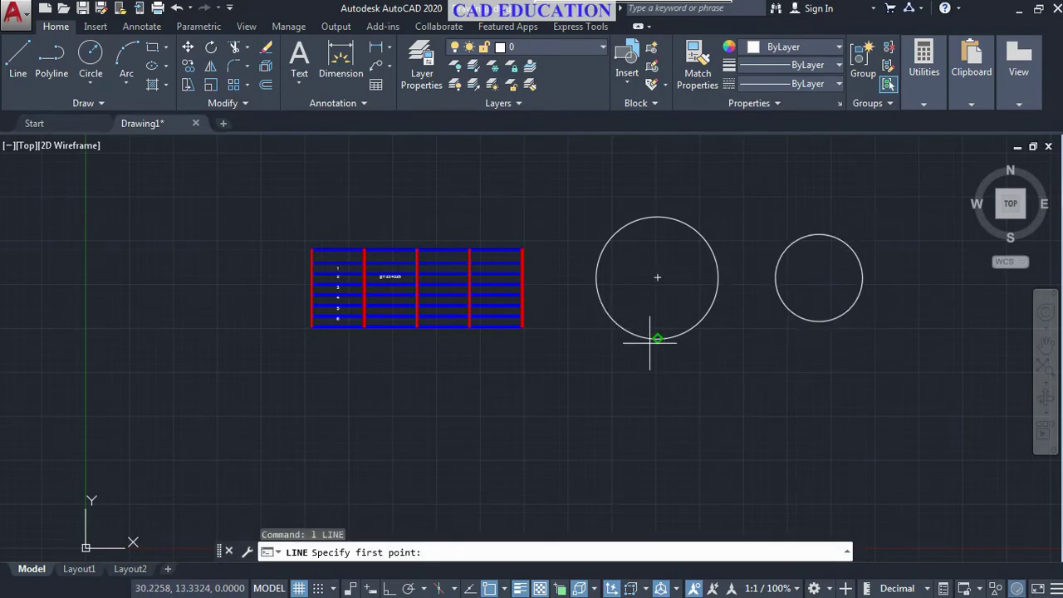
pyautogui.click(660, 337)
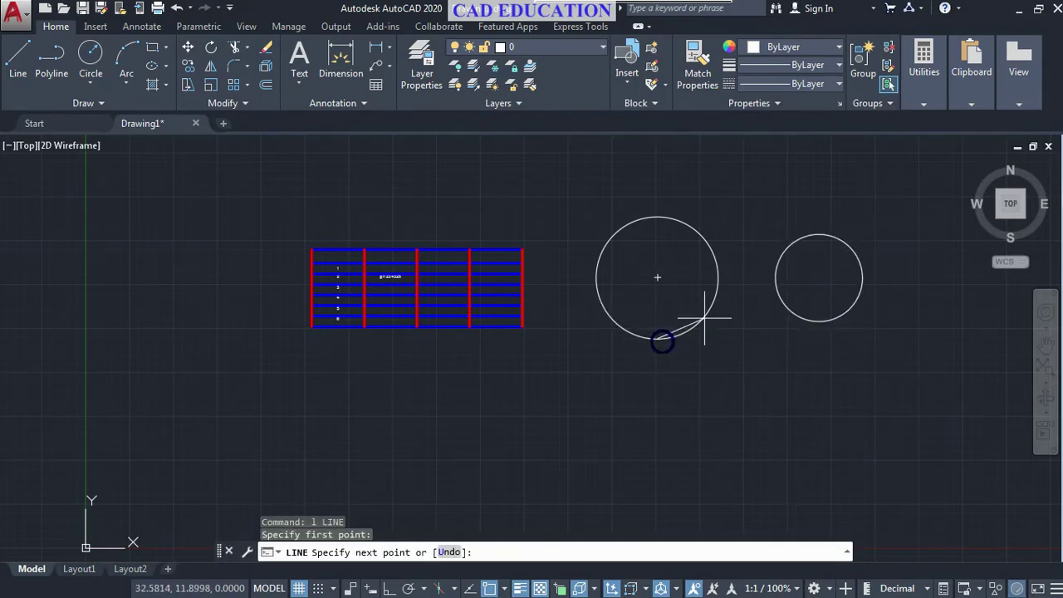
pyautogui.click(819, 234)
pyautogui.click(818, 321)
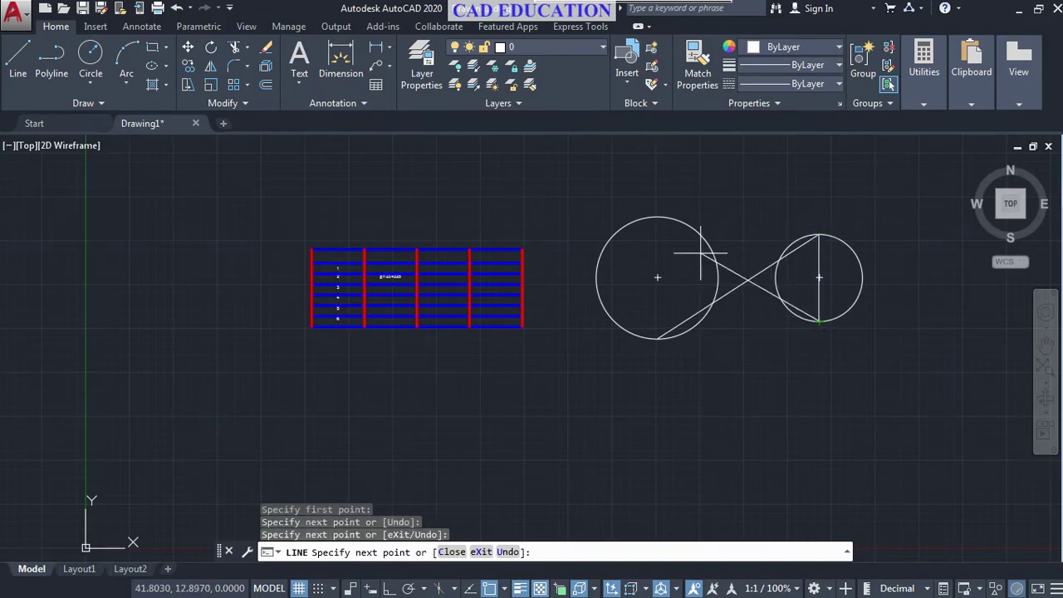
pyautogui.click(661, 219)
pyautogui.click(657, 337)
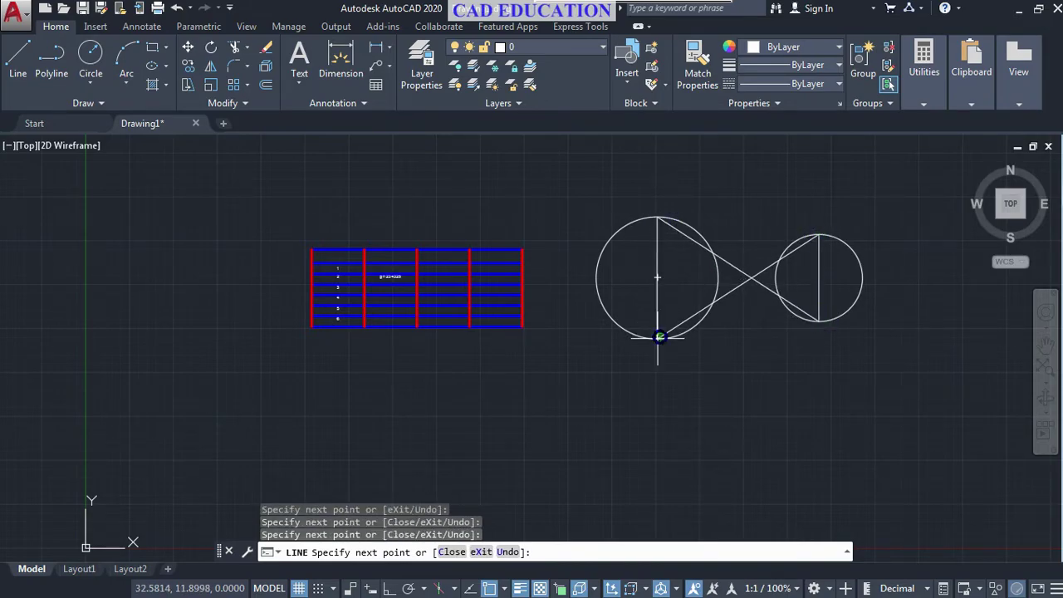
# Step: Continue the lines to join the circles' bottom points and top points, return to the large circle's bottom point and end the command
pyautogui.click(819, 321)
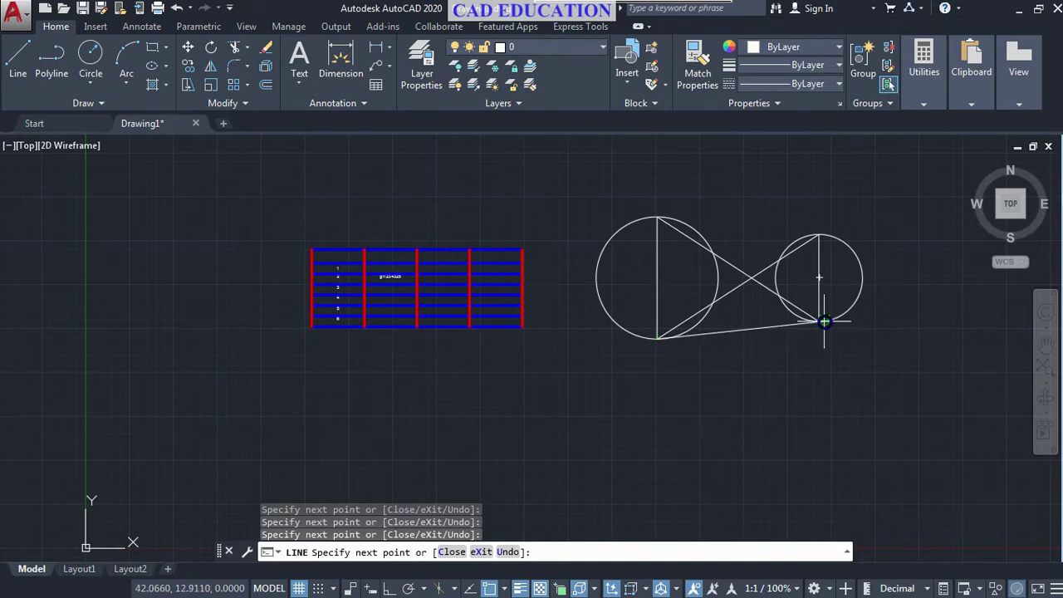
pyautogui.click(819, 235)
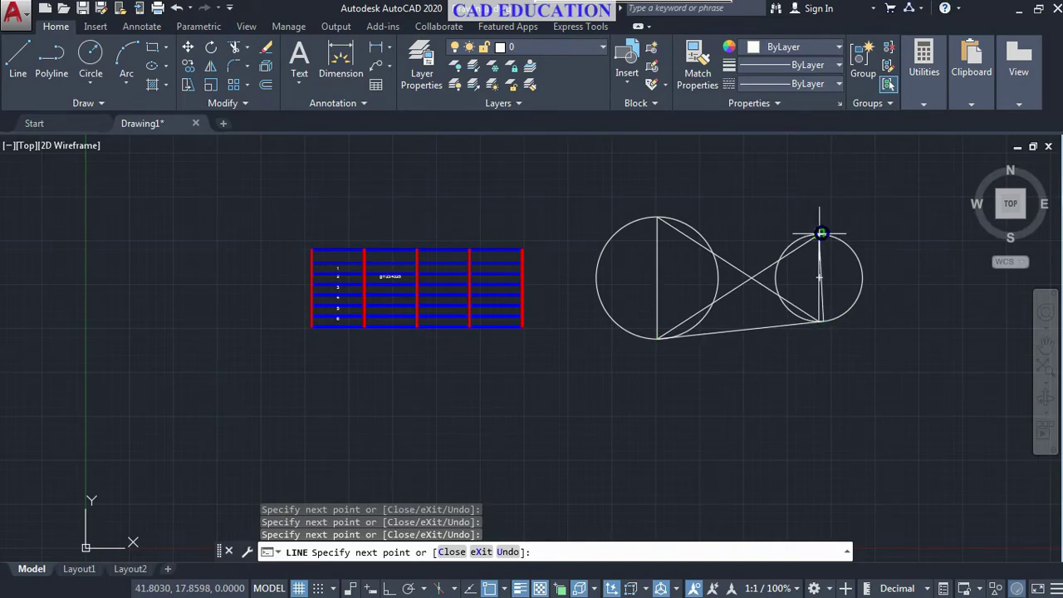
pyautogui.click(656, 217)
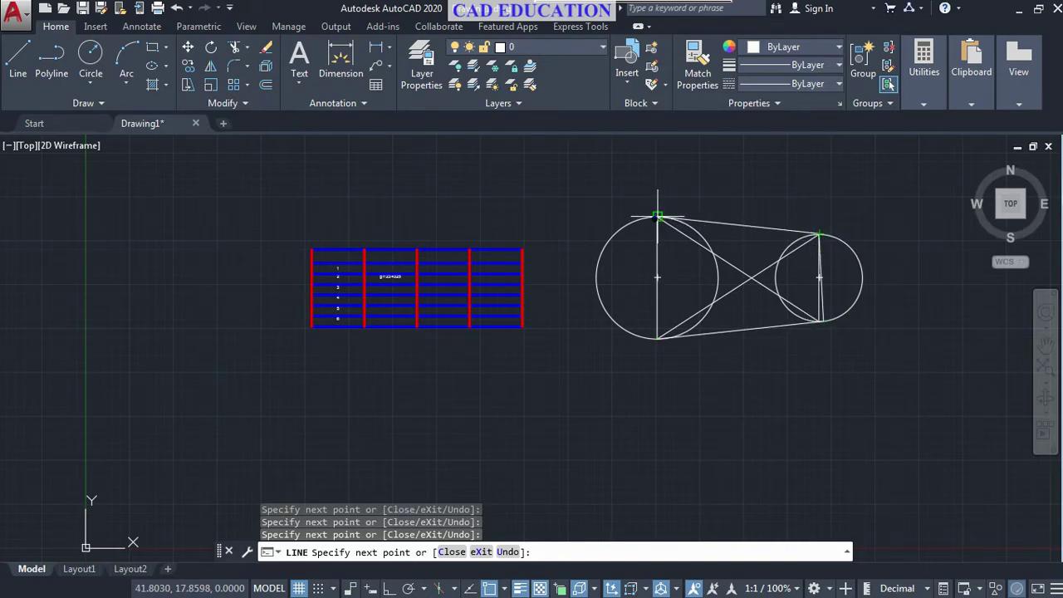
pyautogui.click(657, 338)
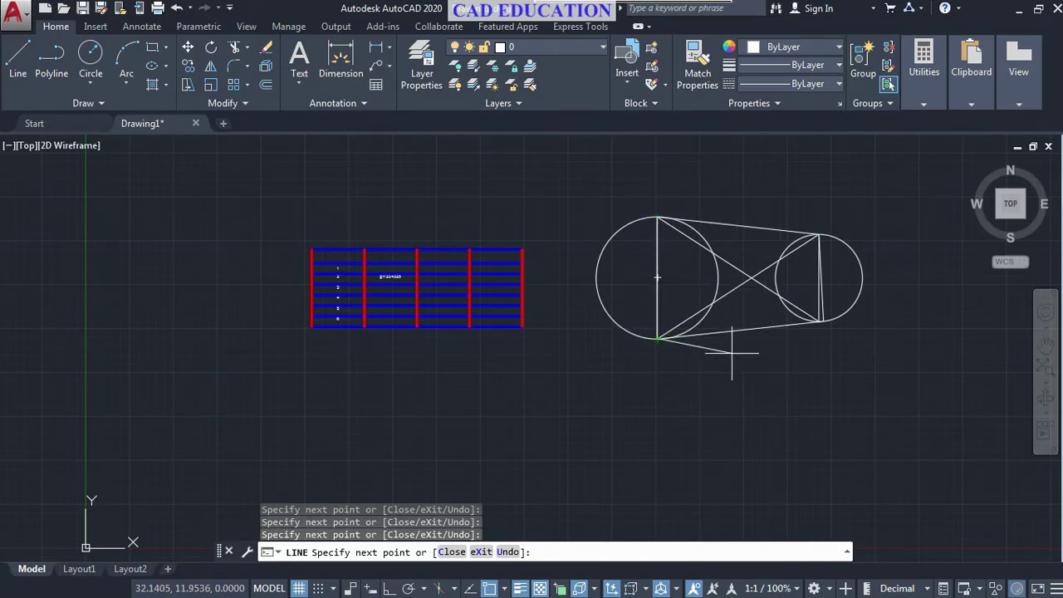
pyautogui.press('Return')
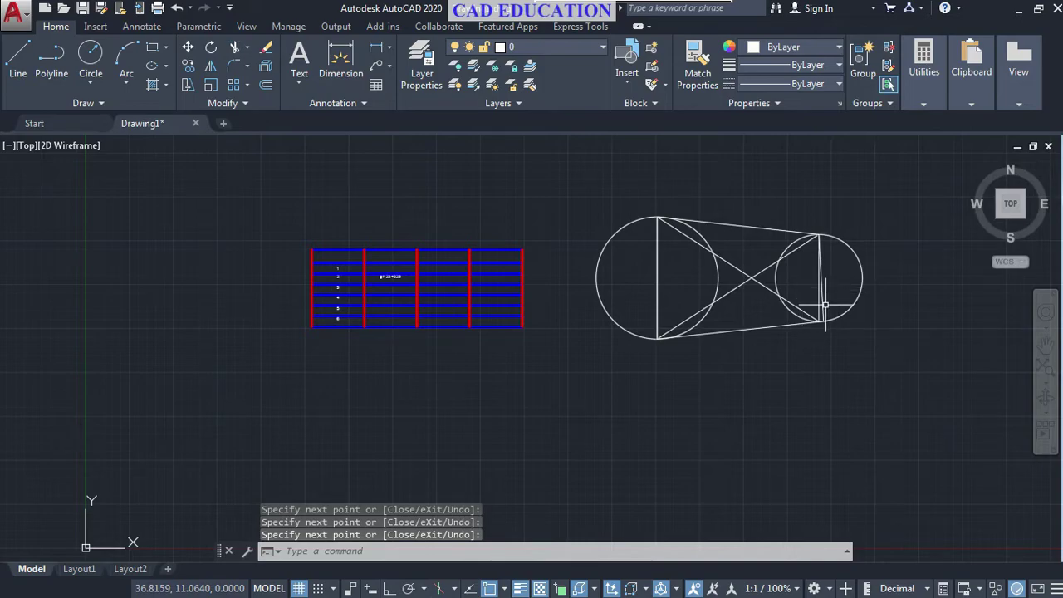
# Step: Delete the slightly slanted extra line inside the small circle
pyautogui.click(824, 305)
pyautogui.click(817, 305)
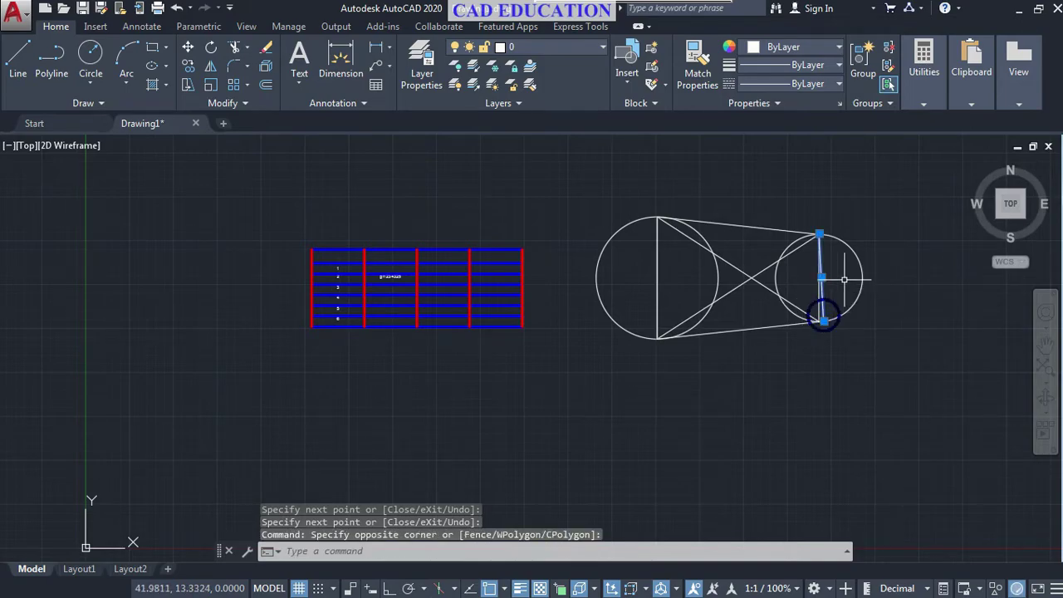
pyautogui.press('Delete')
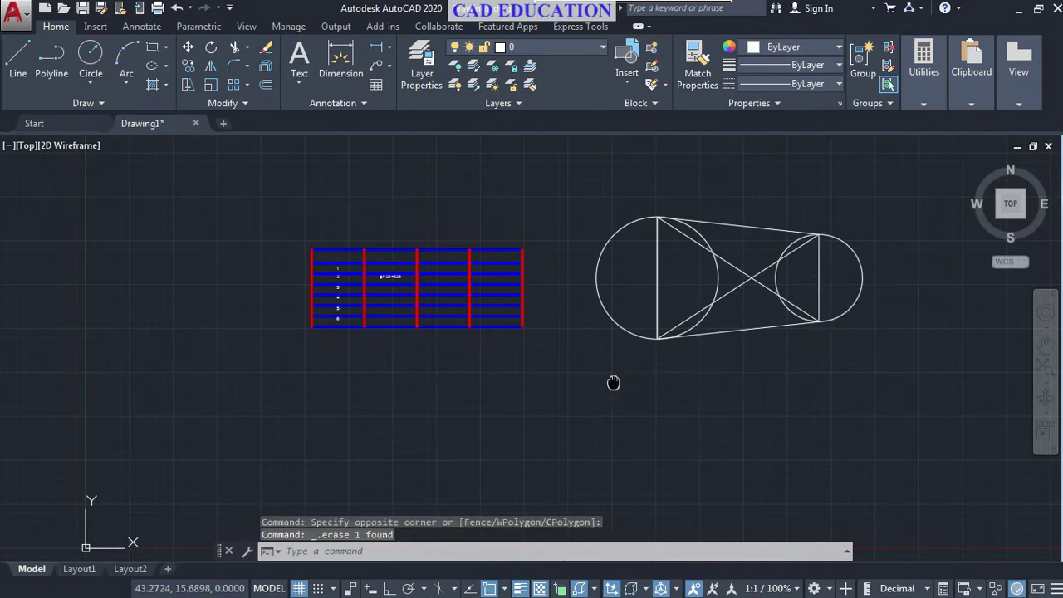
# Step: Start a block definition named new from the circles and lines, with its base point where the diagonals cross
pyautogui.click(926, 183)
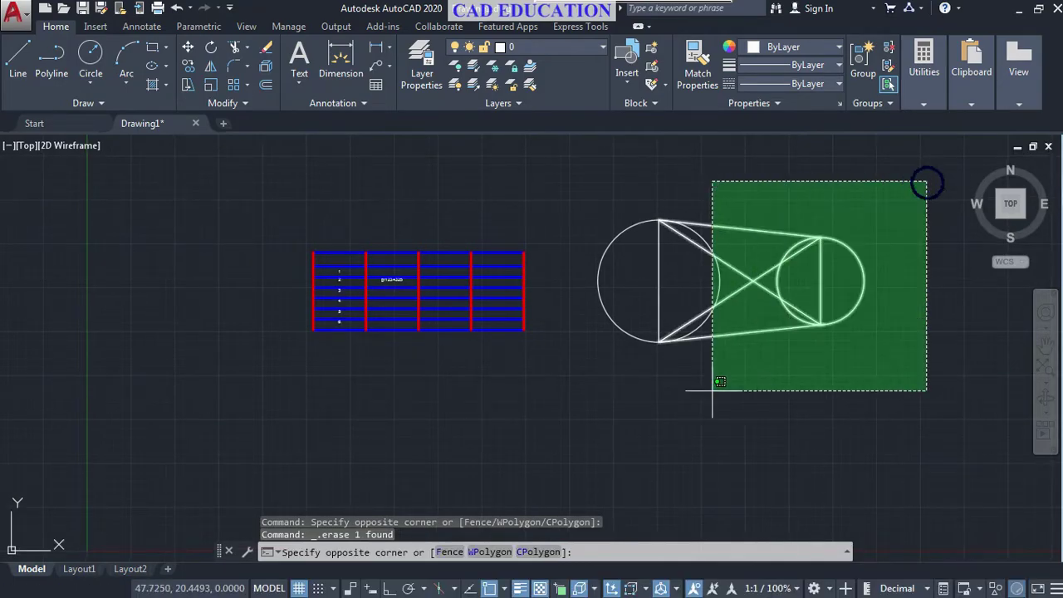
pyautogui.click(585, 390)
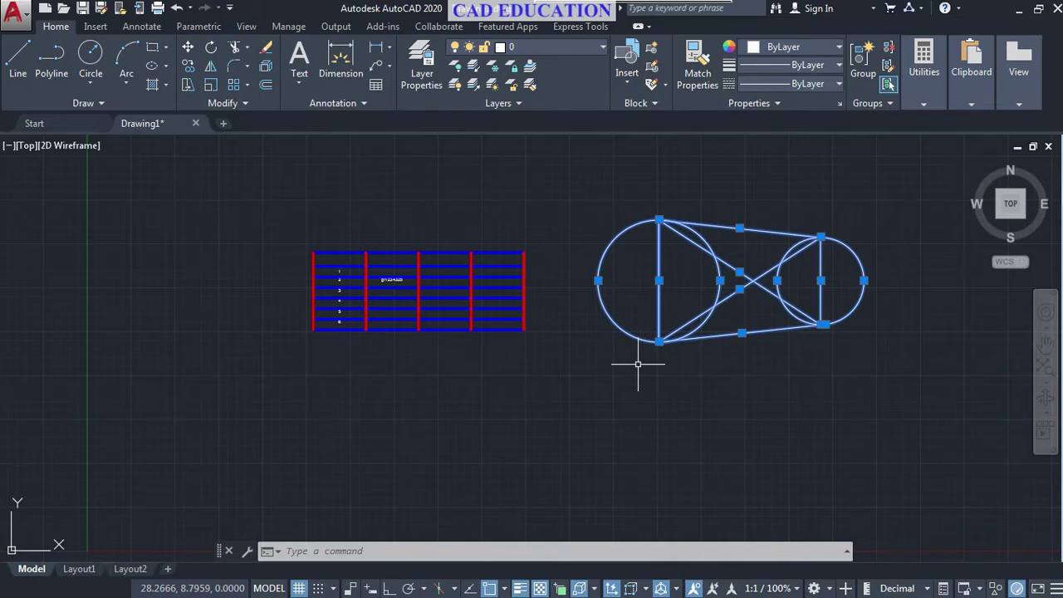
pyautogui.write('b')
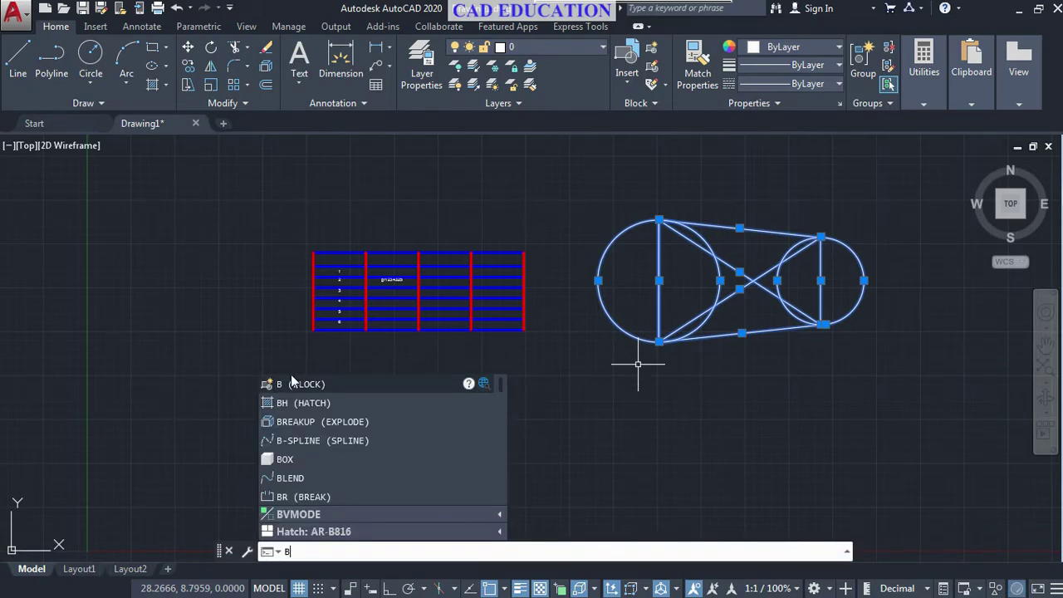
pyautogui.click(333, 388)
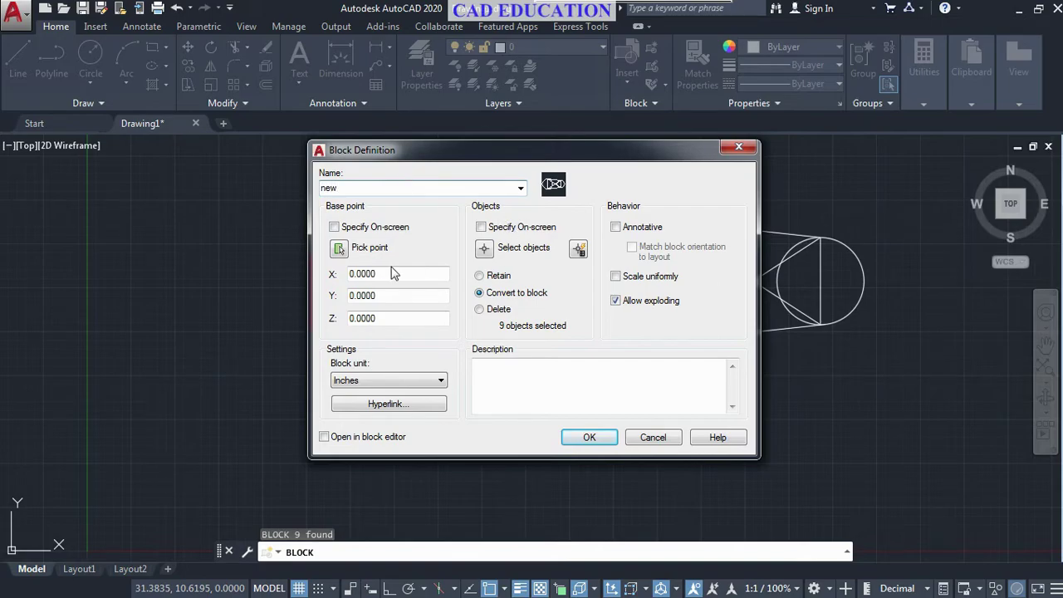
pyautogui.click(342, 250)
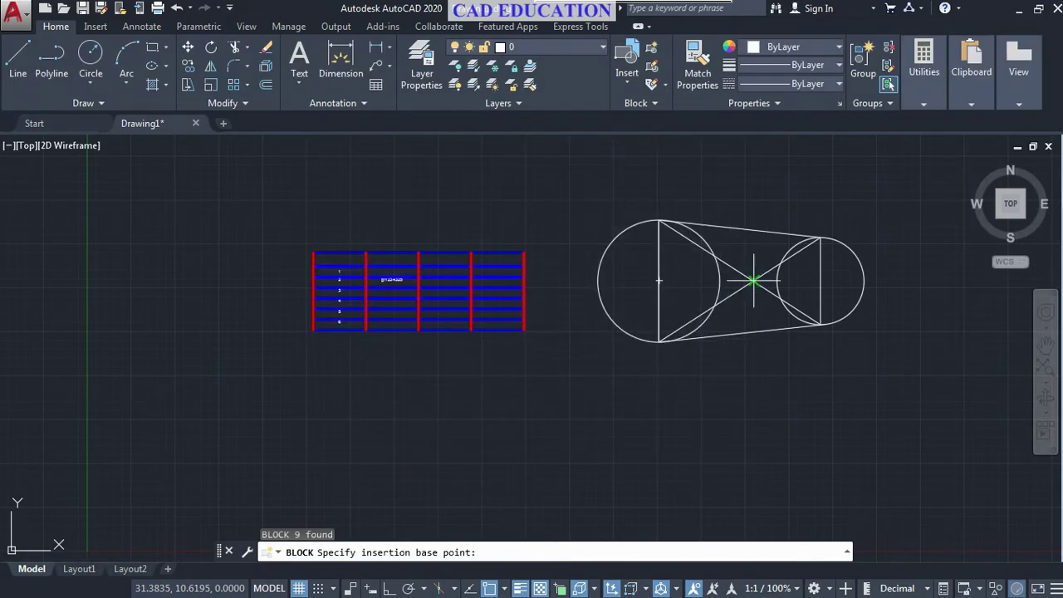
pyautogui.click(755, 278)
# Step: Reselect all the circles and lines as the block's objects and create the block
pyautogui.click(484, 247)
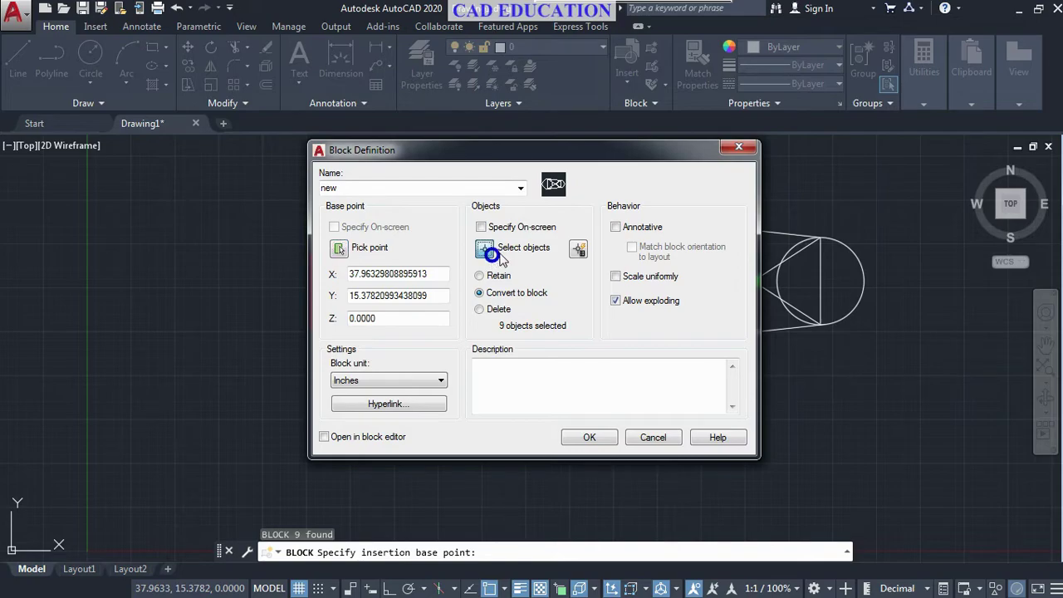
pyautogui.click(900, 212)
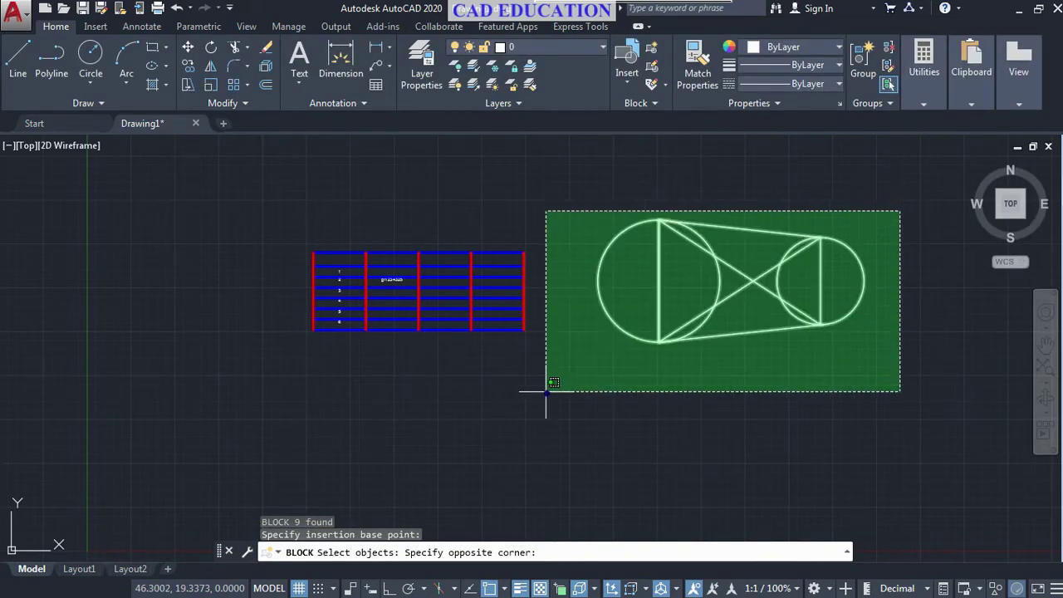
pyautogui.click(552, 392)
pyautogui.press('Return')
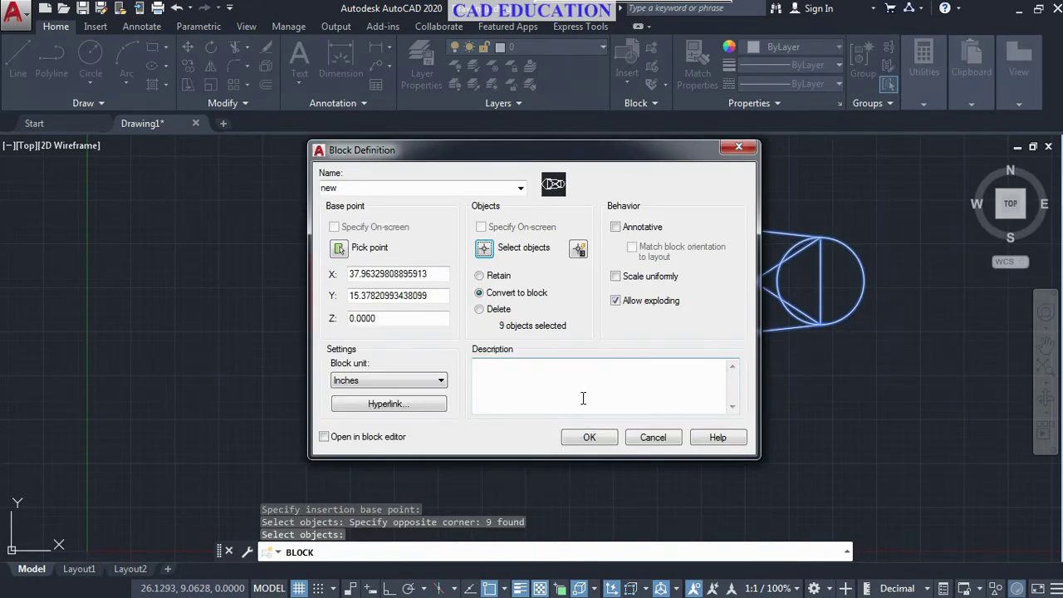
pyautogui.click(579, 442)
# Step: Delete the block reference beside the table from the drawing
pyautogui.click(873, 225)
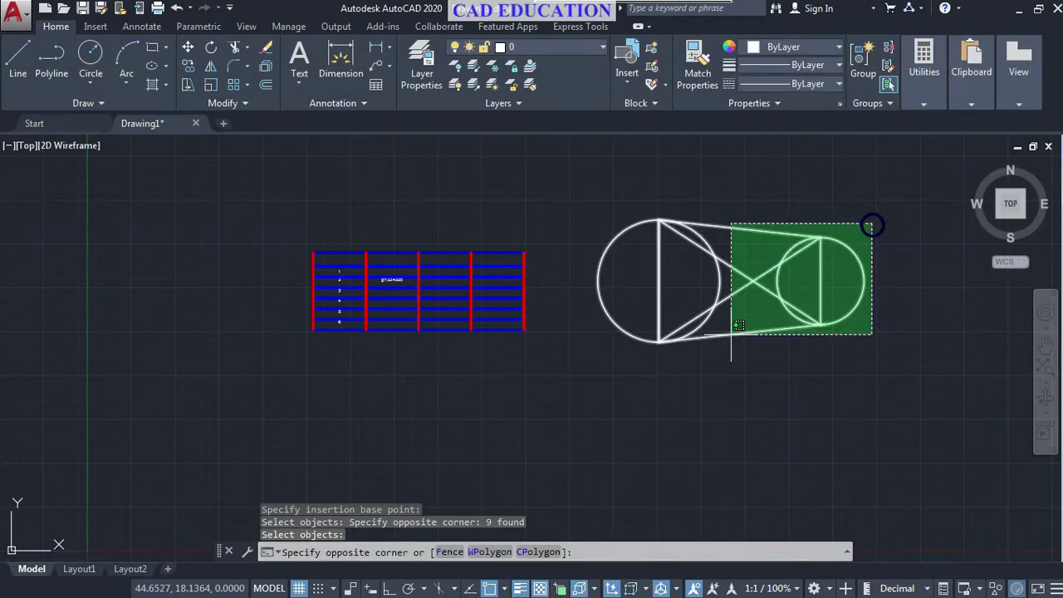
pyautogui.click(629, 368)
pyautogui.press('Delete')
# Step: Insert the block new into the last-column cell of row 5 with AutoFit, rotation 0 and Top Center alignment
pyautogui.scroll(4, 405, 299)
pyautogui.moveTo(403, 296); pyautogui.dragTo(455, 310, button='middle')
pyautogui.scroll(-2, 514, 365)
pyautogui.moveTo(517, 368); pyautogui.dragTo(398, 351, button='middle')
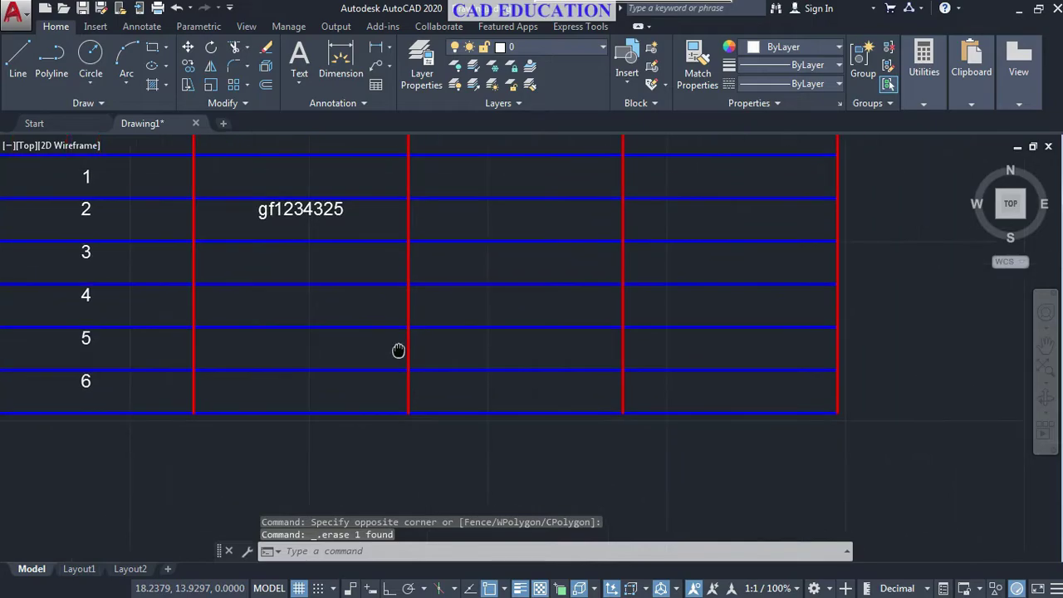
pyautogui.click(755, 353)
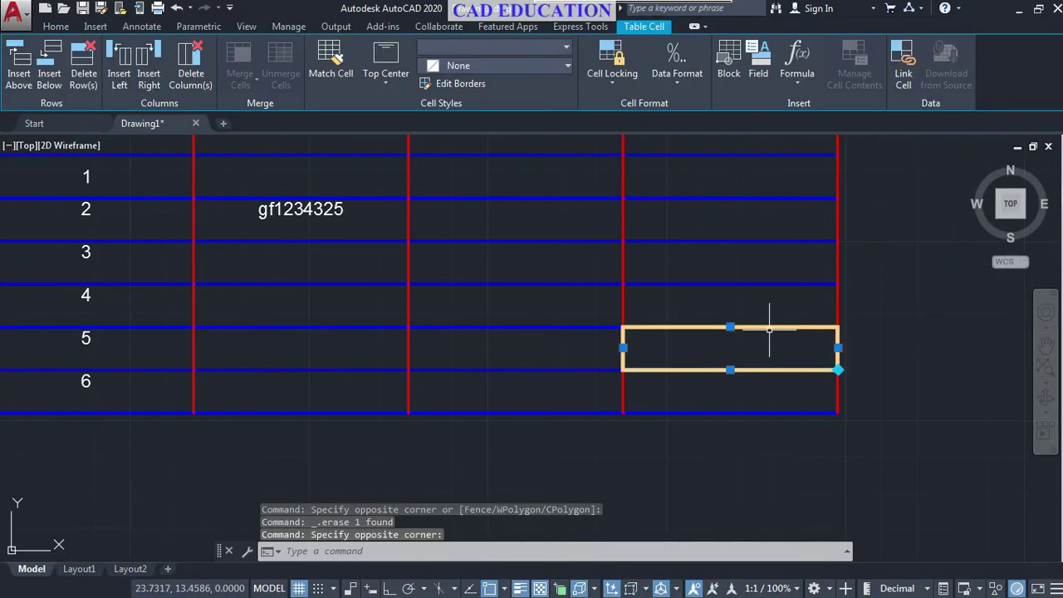
pyautogui.click(731, 60)
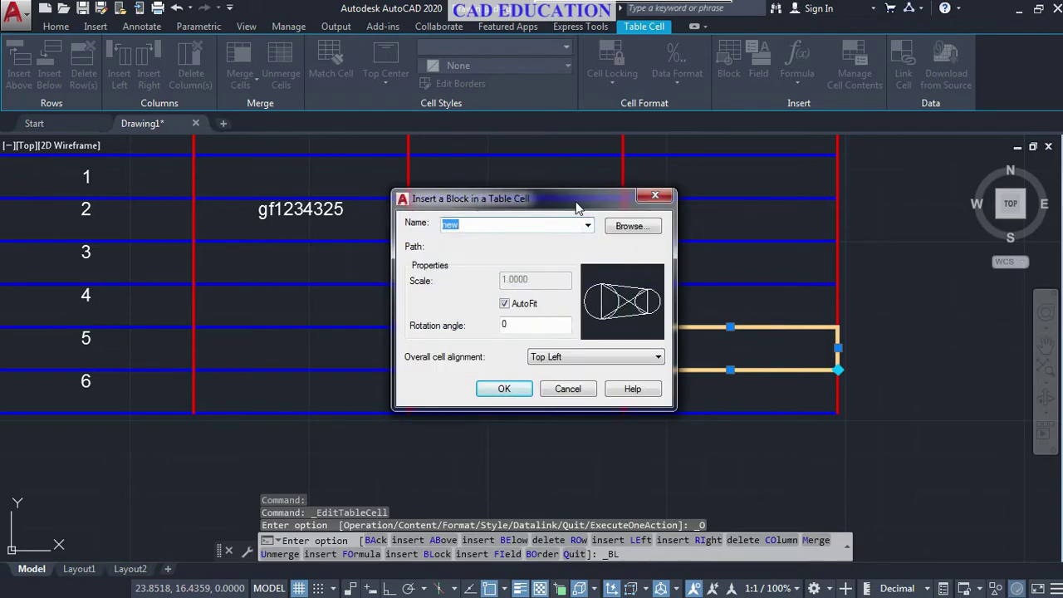
pyautogui.moveTo(577, 207); pyautogui.dragTo(421, 124)
pyautogui.click(430, 141)
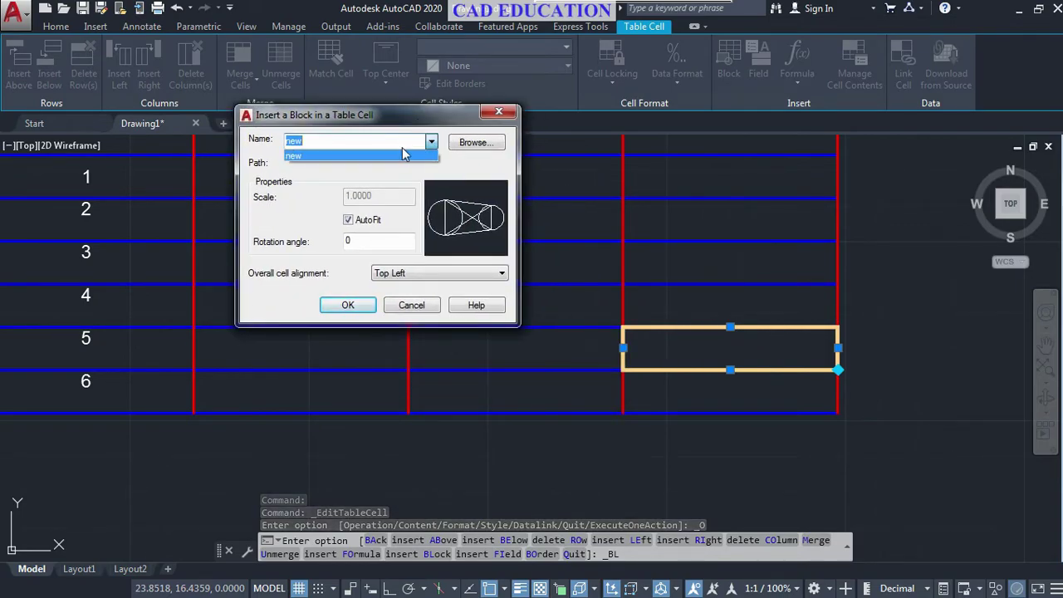
pyautogui.click(404, 155)
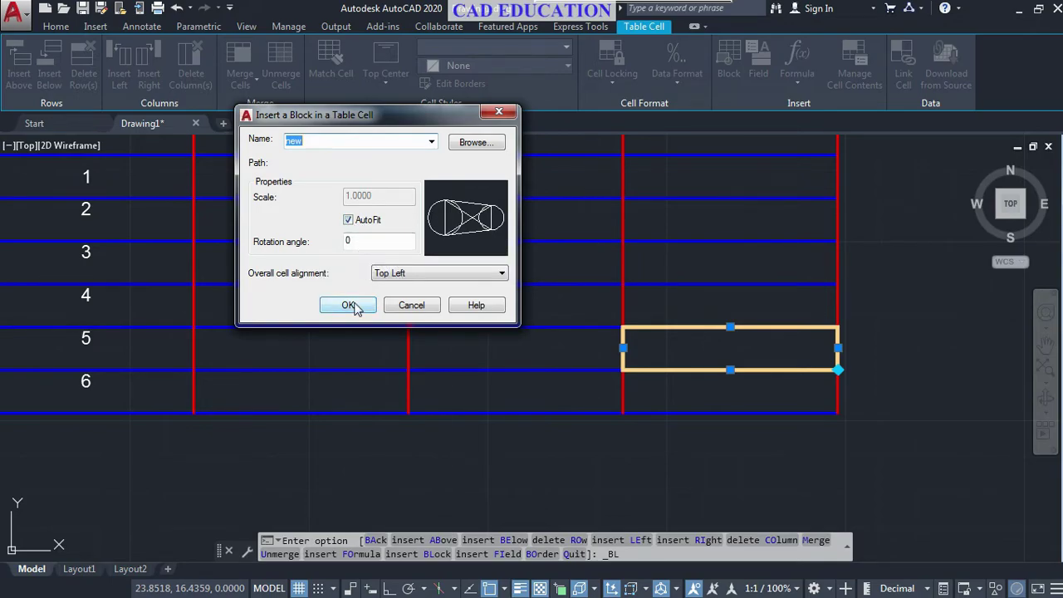
pyautogui.click(408, 277)
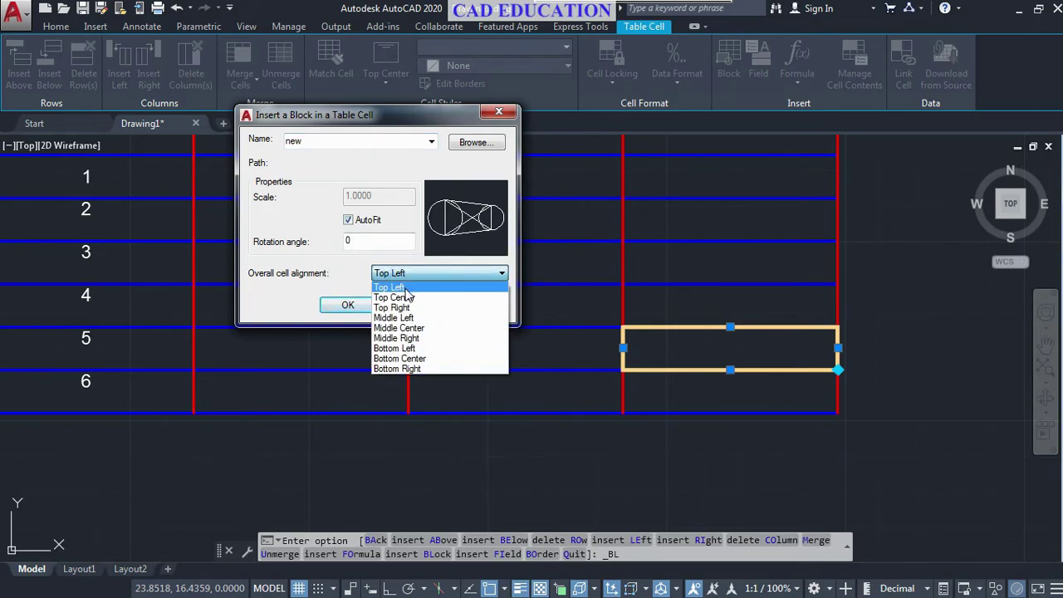
pyautogui.click(395, 297)
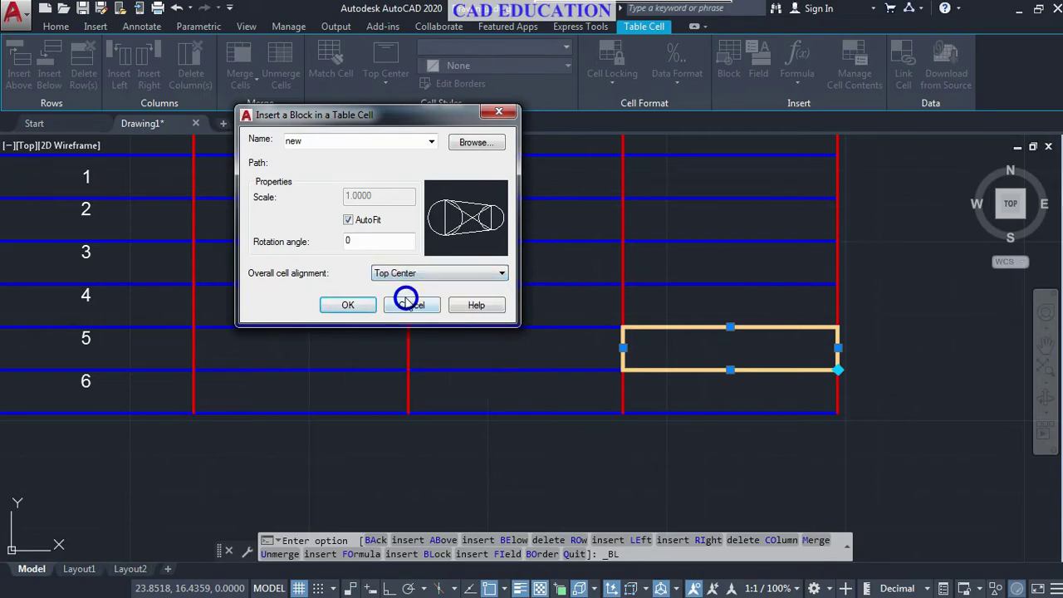
pyautogui.click(348, 305)
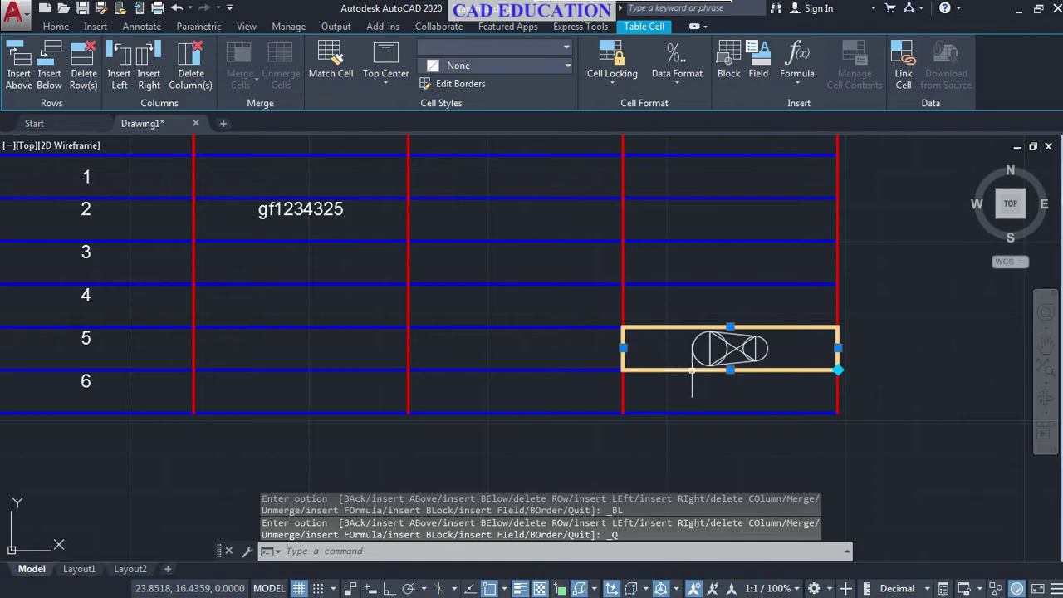
# Step: Insert the block new into the cell above the first block, with AutoFit, a 45° rotation angle and Top Left alignment
pyautogui.scroll(2, 744, 336)
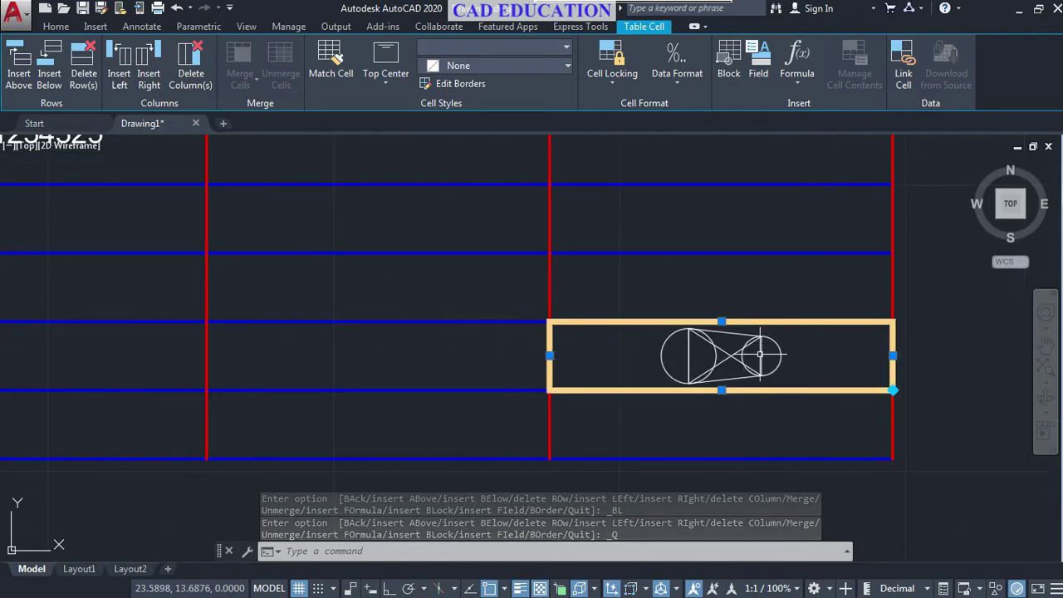
pyautogui.click(732, 420)
pyautogui.click(490, 434)
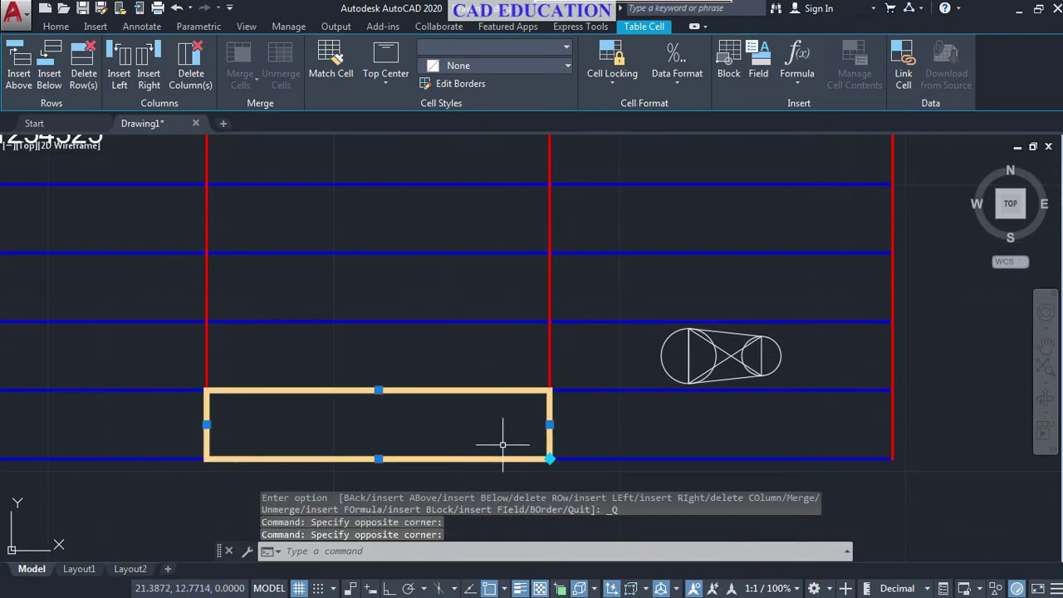
pyautogui.click(657, 286)
pyautogui.click(728, 67)
pyautogui.click(363, 239)
pyautogui.moveTo(363, 239); pyautogui.dragTo(346, 249)
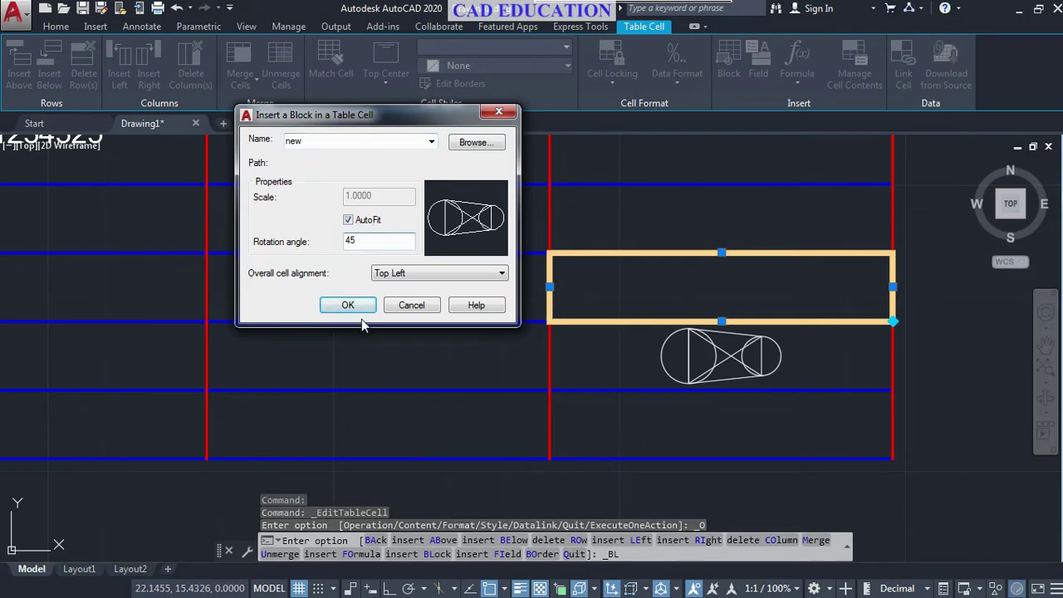
pyautogui.click(349, 220)
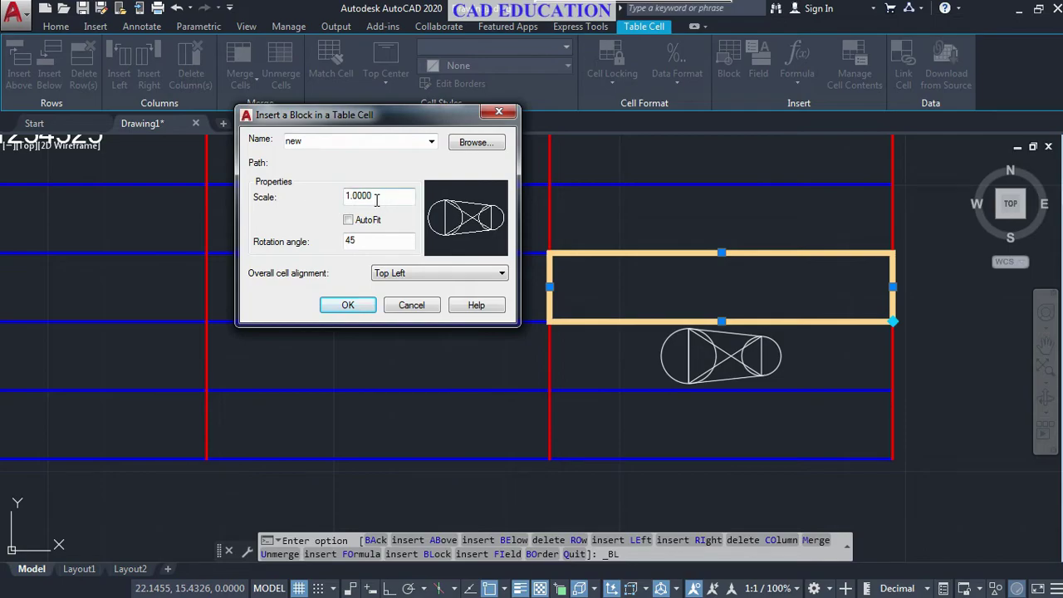
pyautogui.click(347, 220)
pyautogui.click(347, 305)
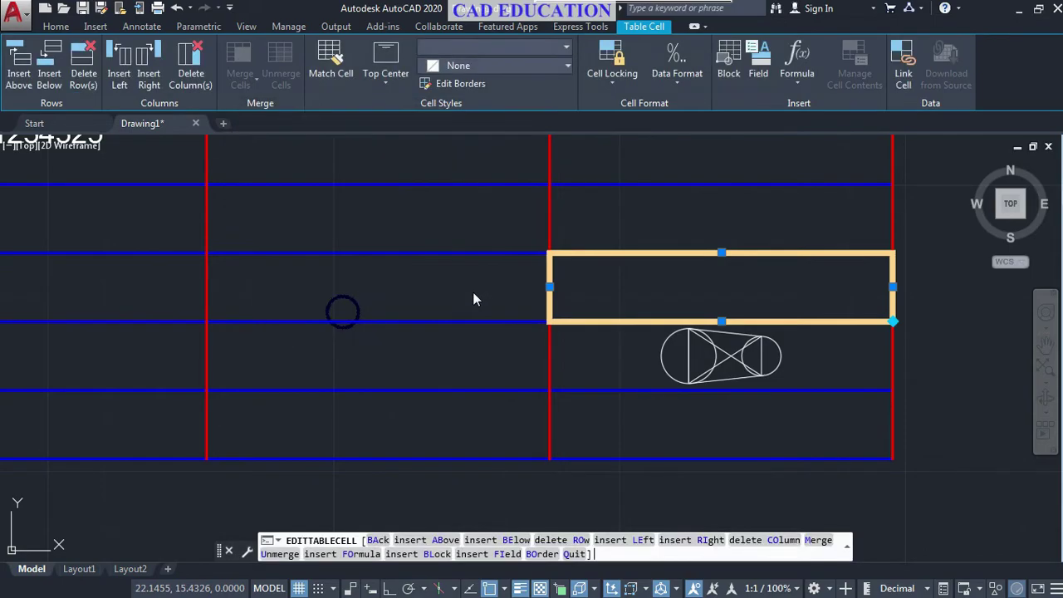
pyautogui.scroll(2, 569, 299)
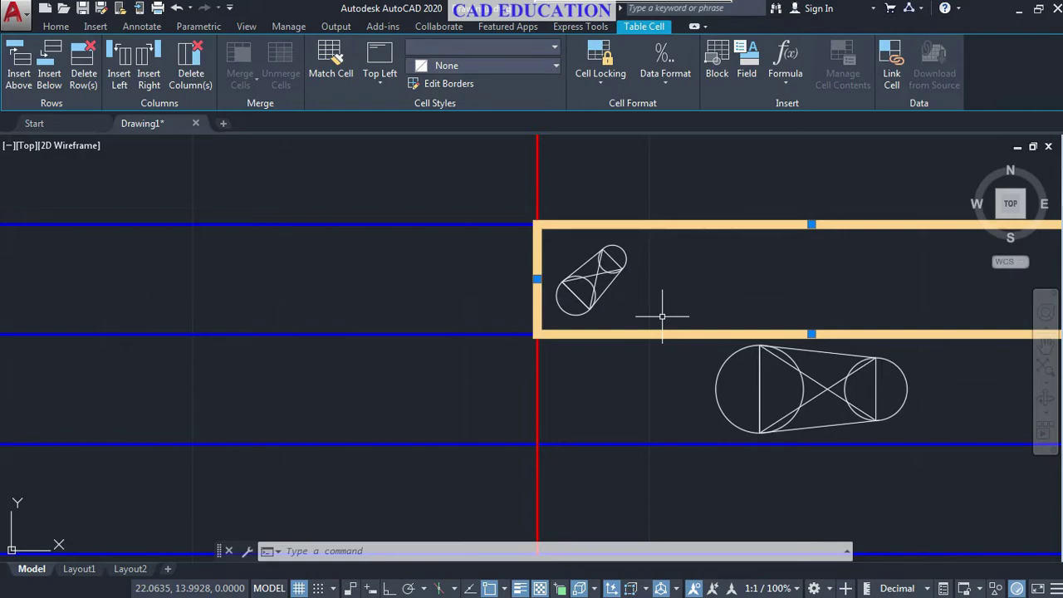
pyautogui.scroll(-5, 704, 269)
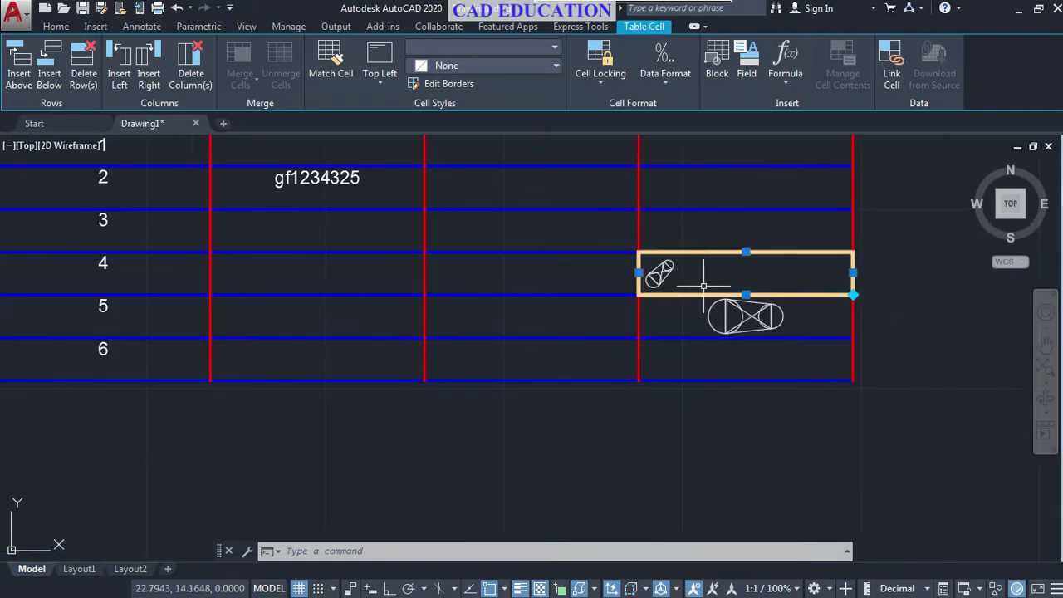
# Step: Insert an Author field in Uppercase format into cell D5, which holds the rotated block
pyautogui.scroll(2, 540, 290)
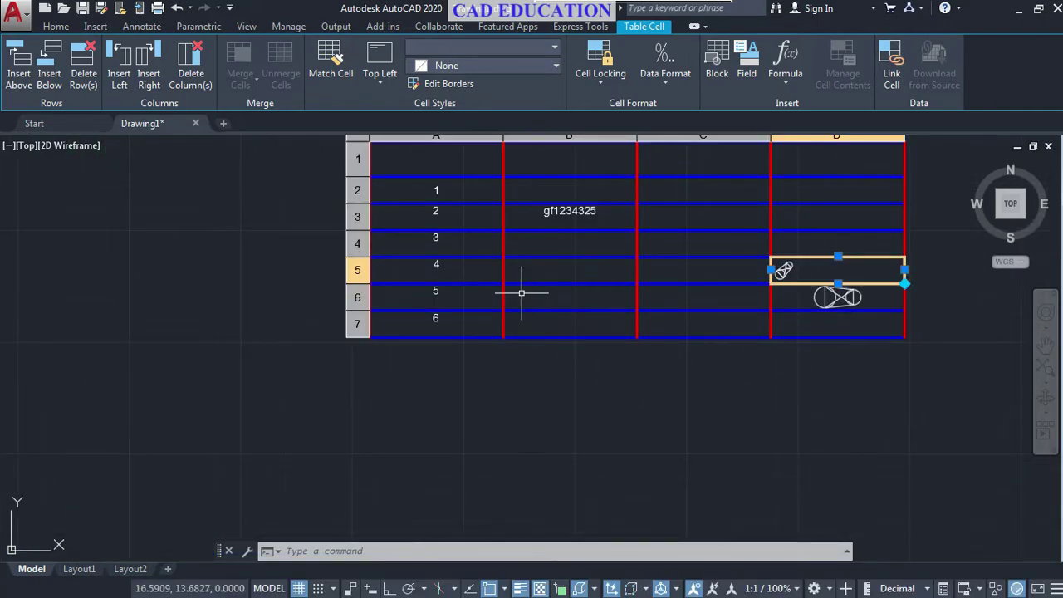
pyautogui.click(745, 68)
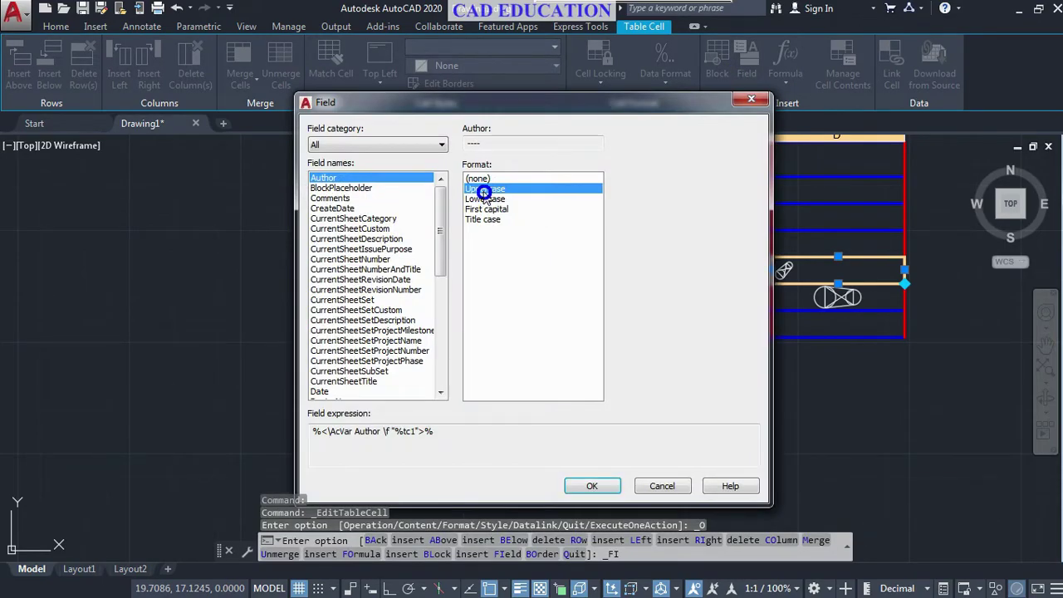
pyautogui.click(590, 487)
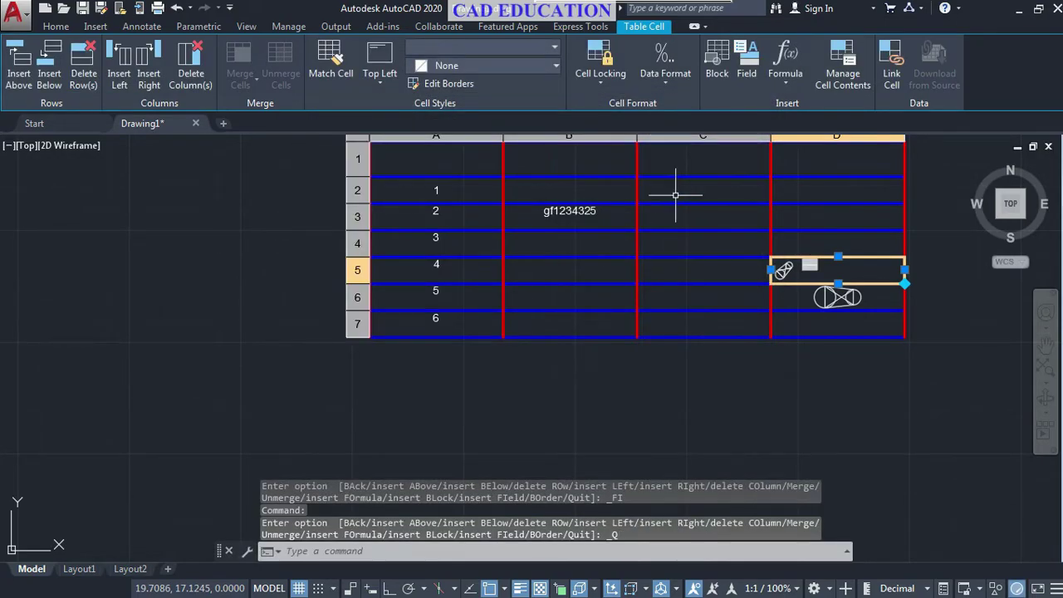
# Step: Enter the text BLOCK in cell C2 of the table
pyautogui.click(676, 195)
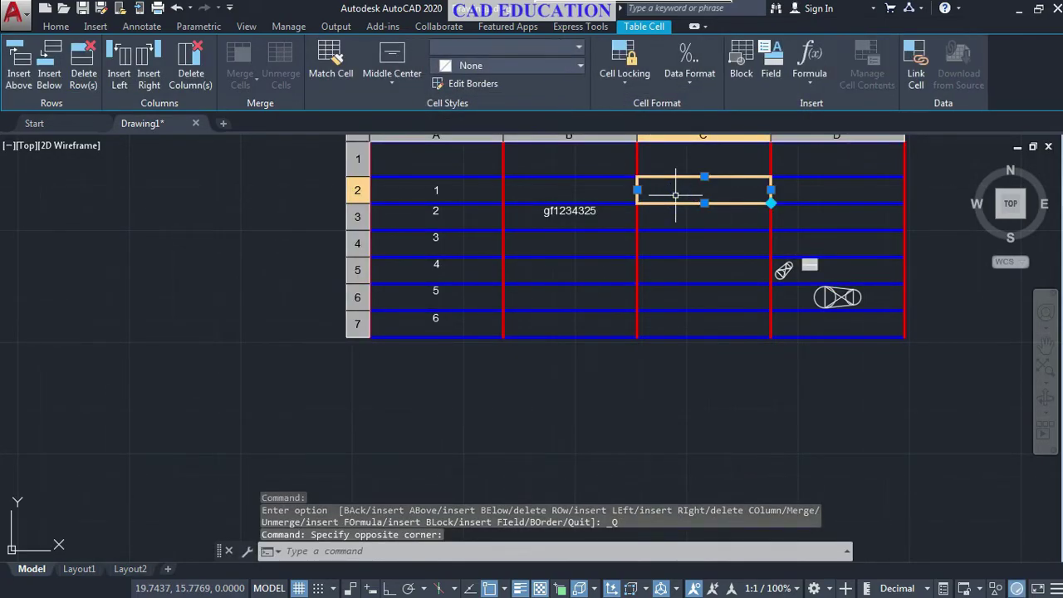
pyautogui.write('BLO')
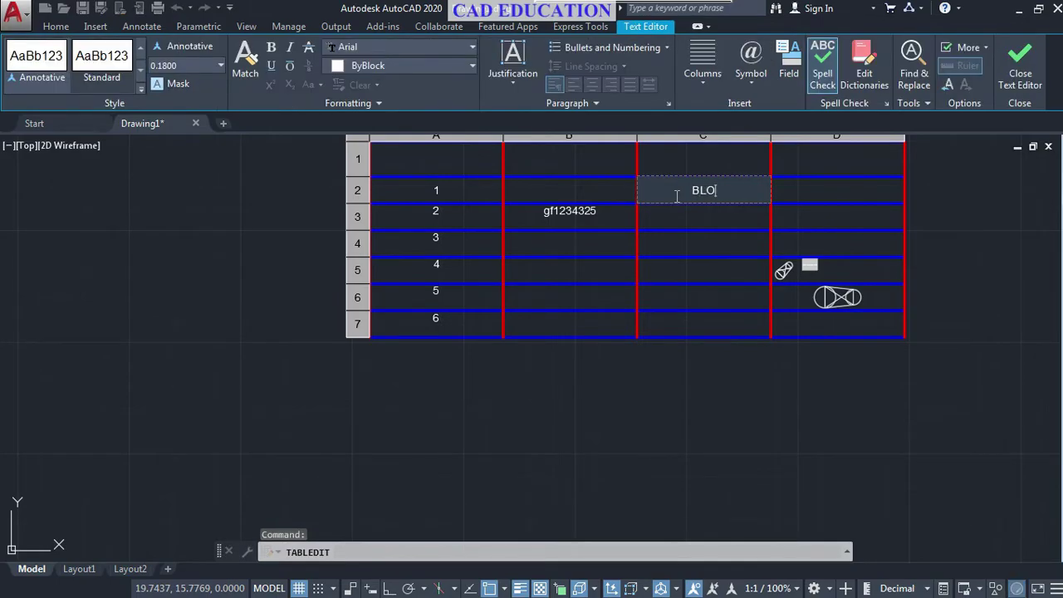
pyautogui.write('CK')
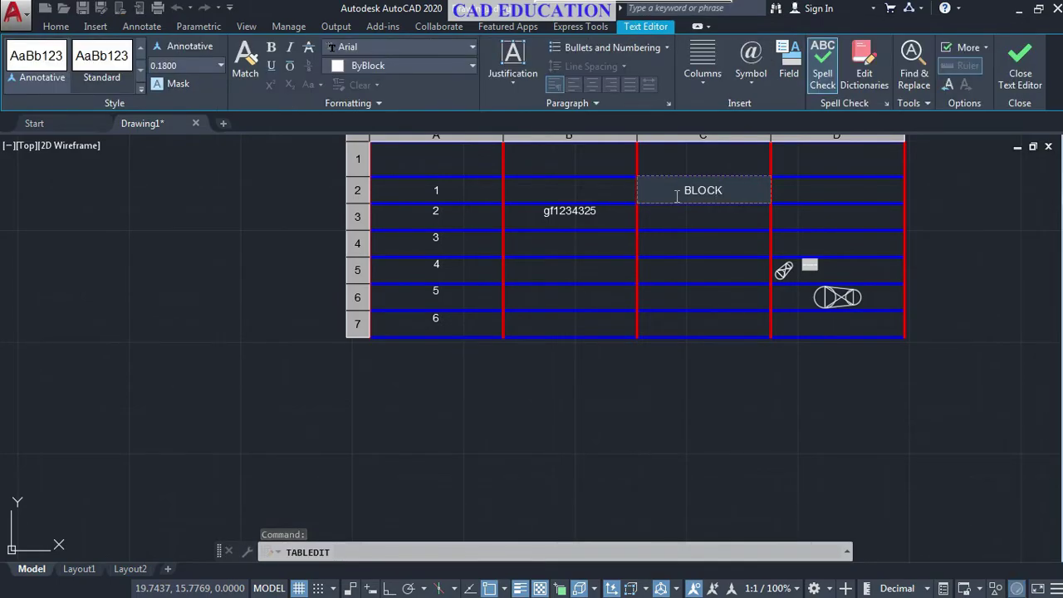
pyautogui.click(728, 220)
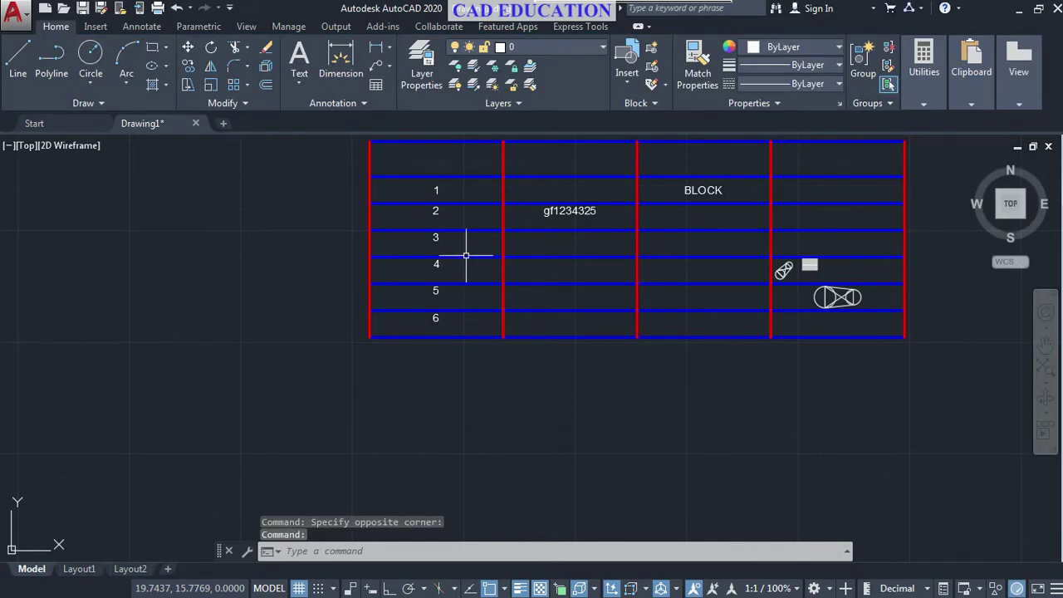
# Step: Insert a Sum formula over the range A2:A7 into cell B6 and finish editing the table
pyautogui.click(573, 299)
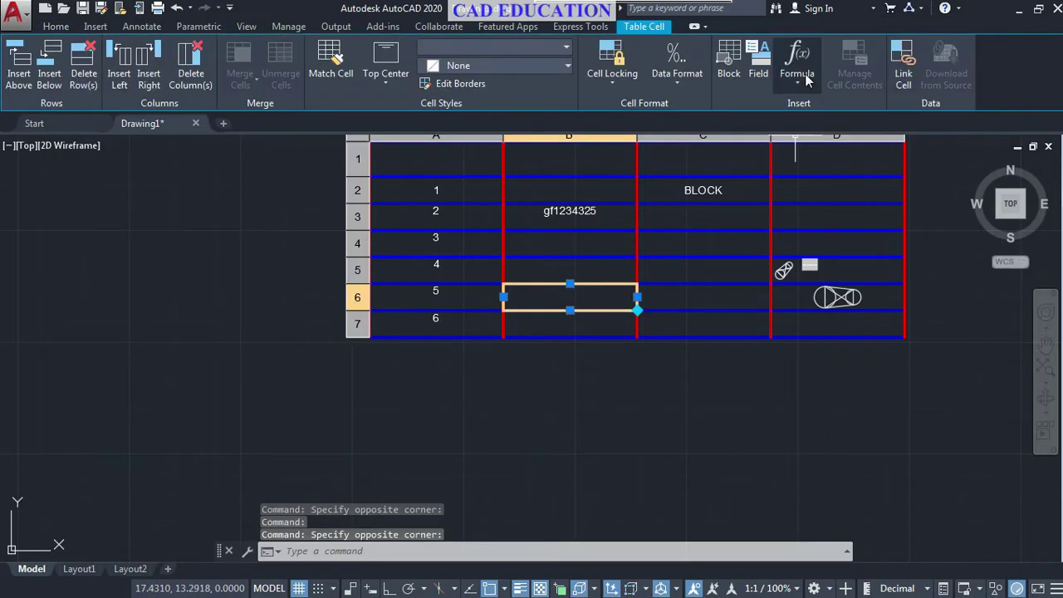
pyautogui.click(798, 75)
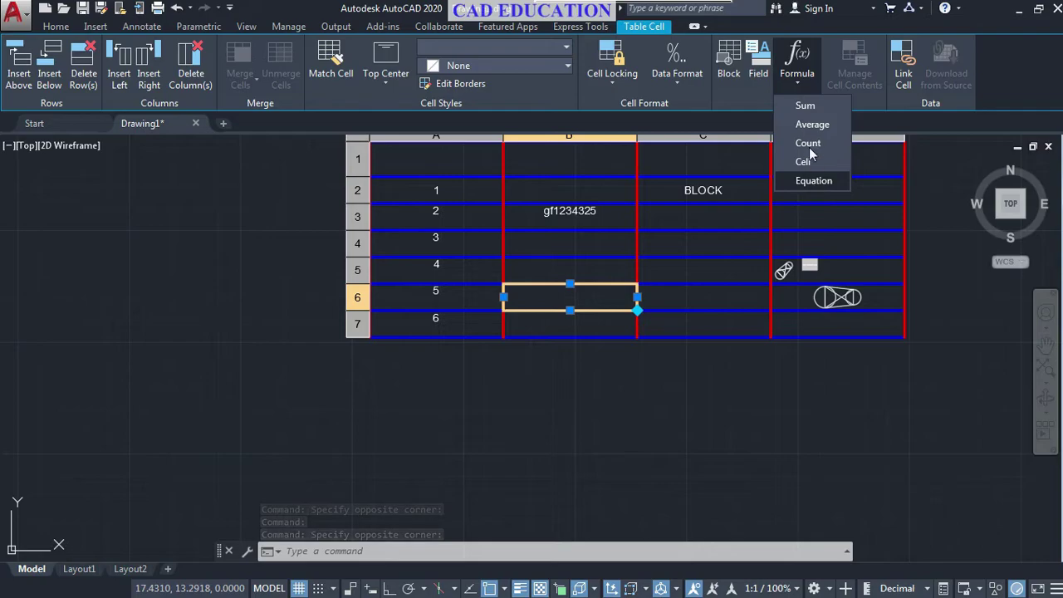
pyautogui.click(805, 105)
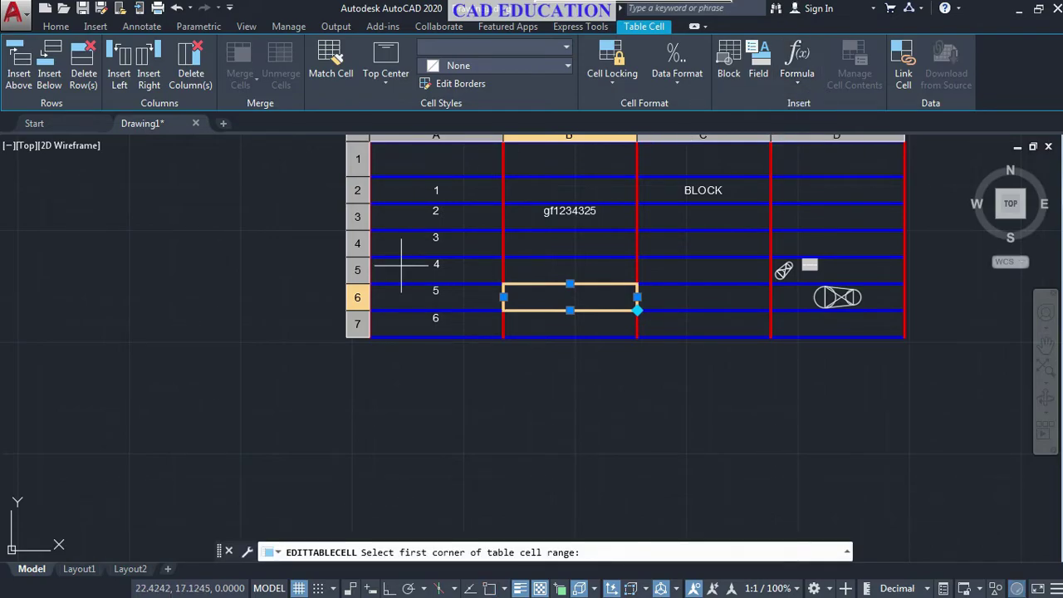
pyautogui.click(371, 335)
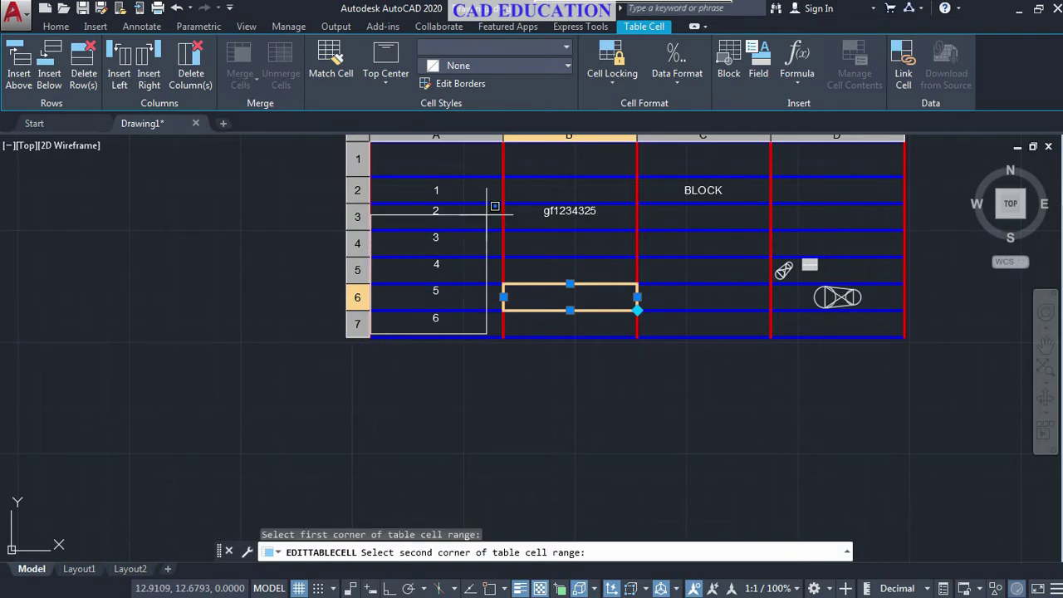
pyautogui.click(501, 180)
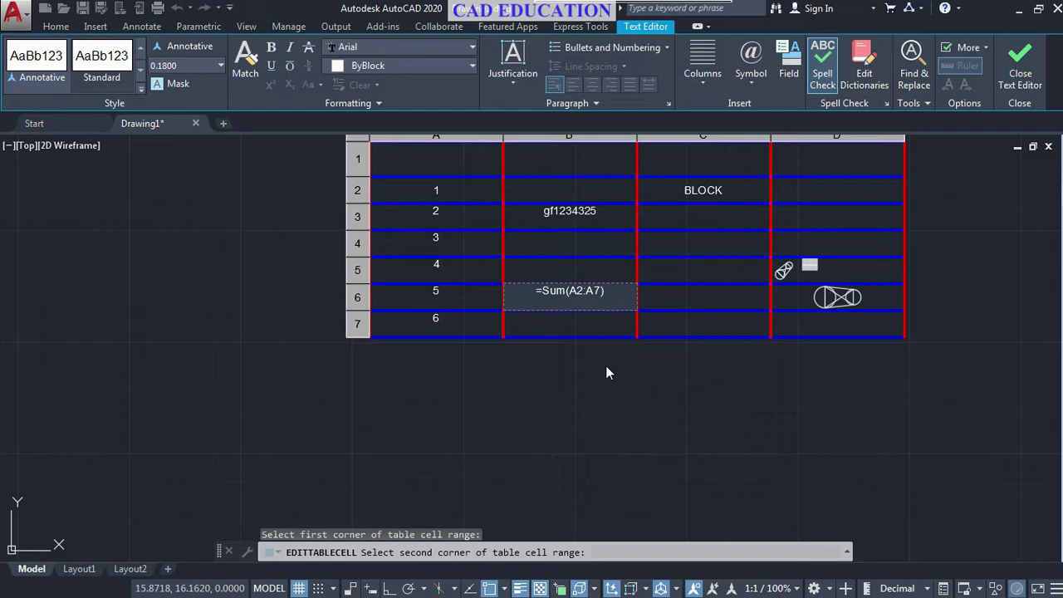
pyautogui.press('Return')
pyautogui.scroll(2, 574, 308)
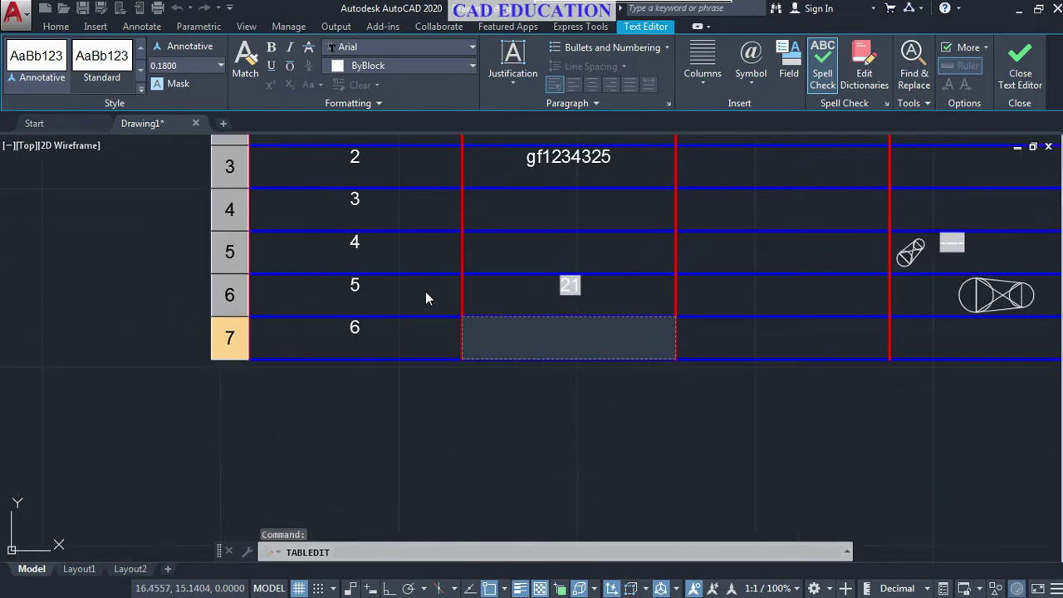
pyautogui.moveTo(451, 322); pyautogui.dragTo(462, 356, button='middle')
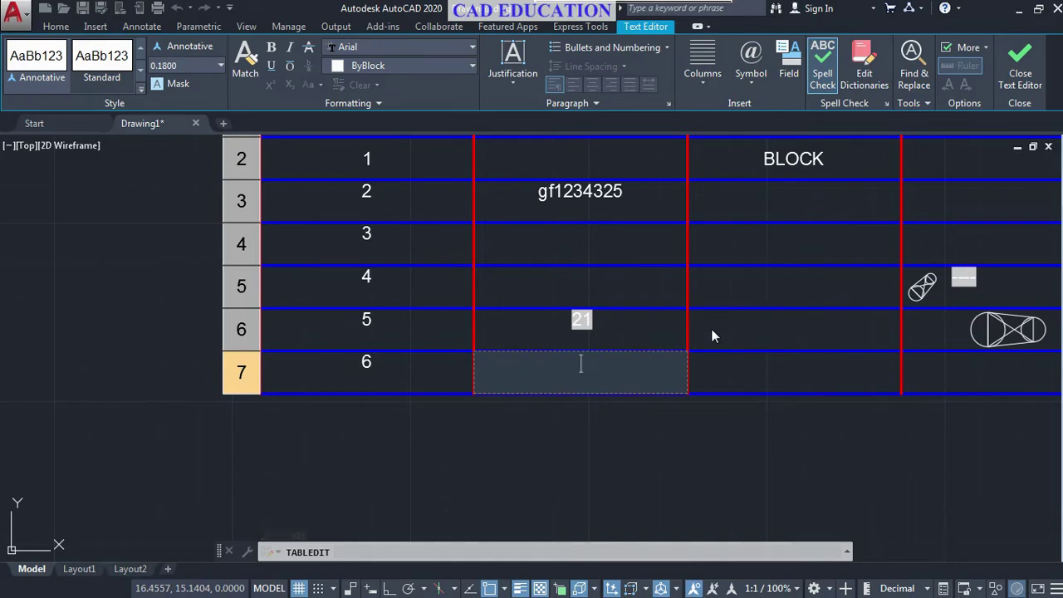
pyautogui.press('Escape')
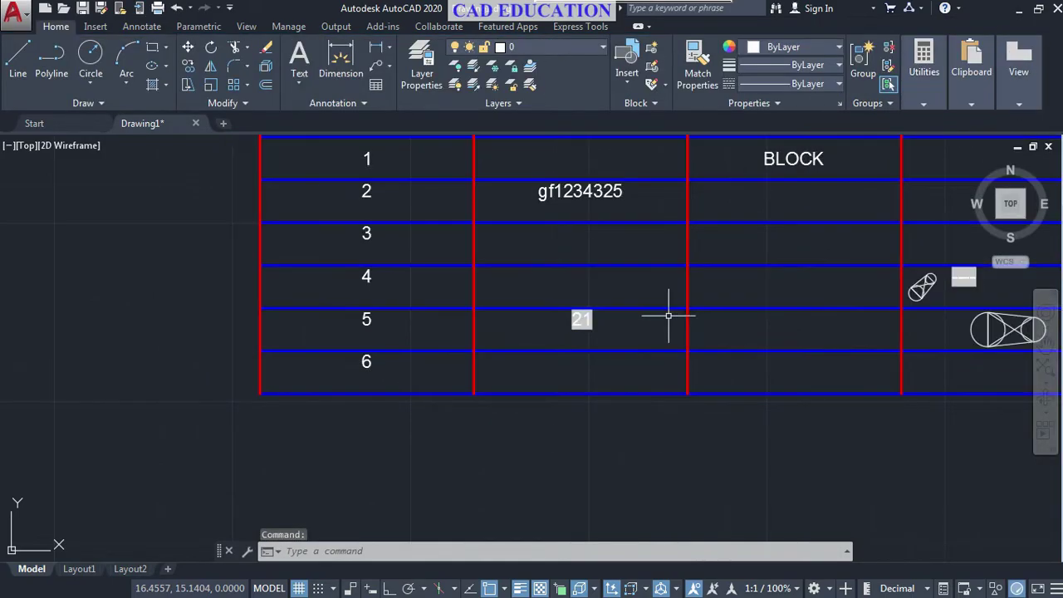
# Step: Link cell C7 to the existing Excel data link named new file
pyautogui.click(742, 297)
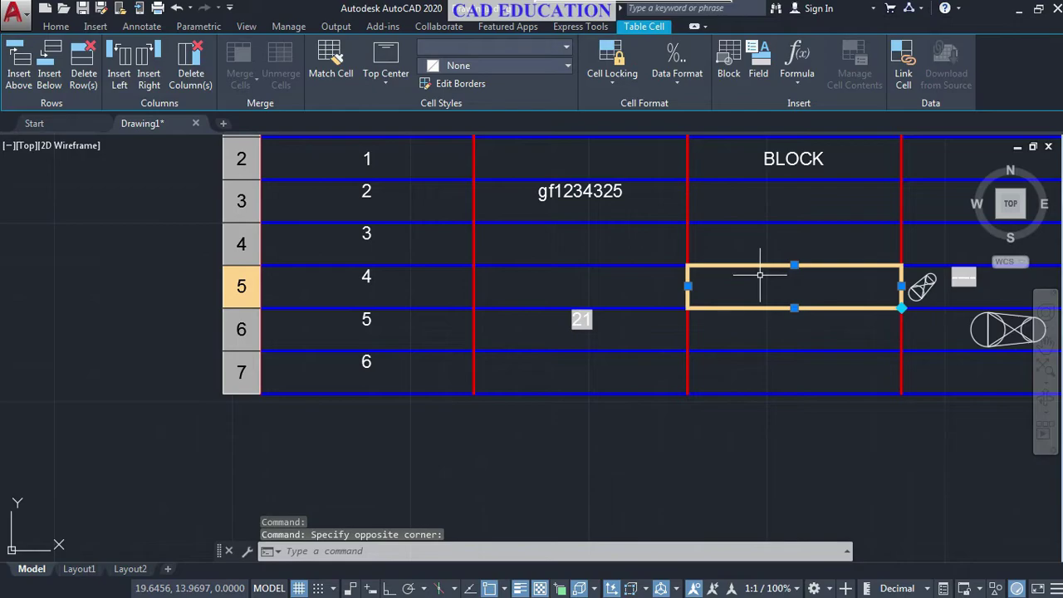
pyautogui.moveTo(806, 304)
pyautogui.mouseDown(button='middle')
pyautogui.moveTo(759, 277)
pyautogui.moveTo(676, 266)
pyautogui.mouseUp(button='middle')
pyautogui.click(648, 313)
pyautogui.click(648, 313)
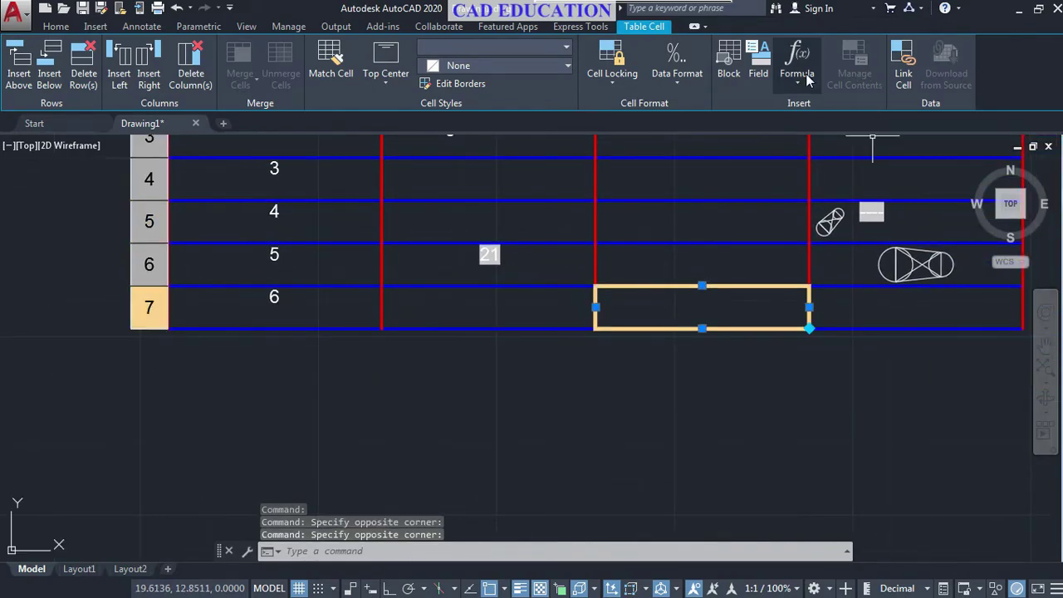
pyautogui.click(895, 79)
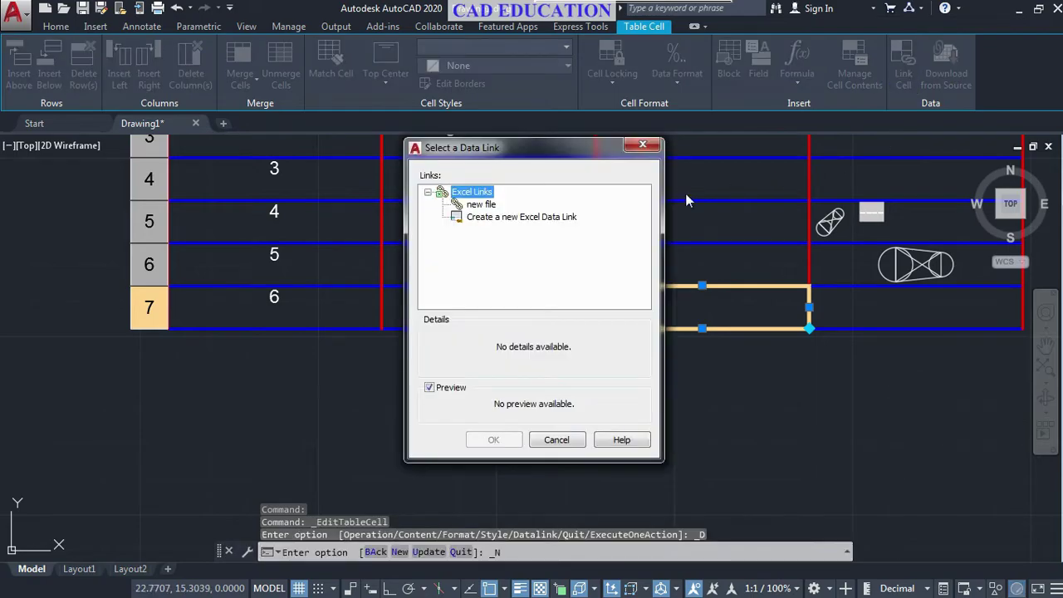
pyautogui.click(481, 204)
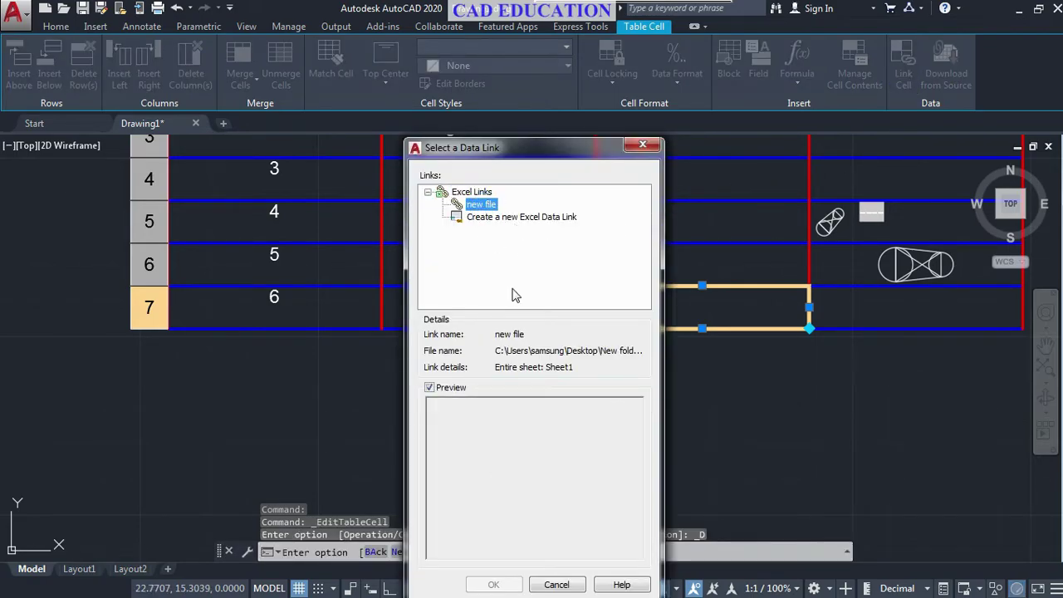
pyautogui.click(493, 584)
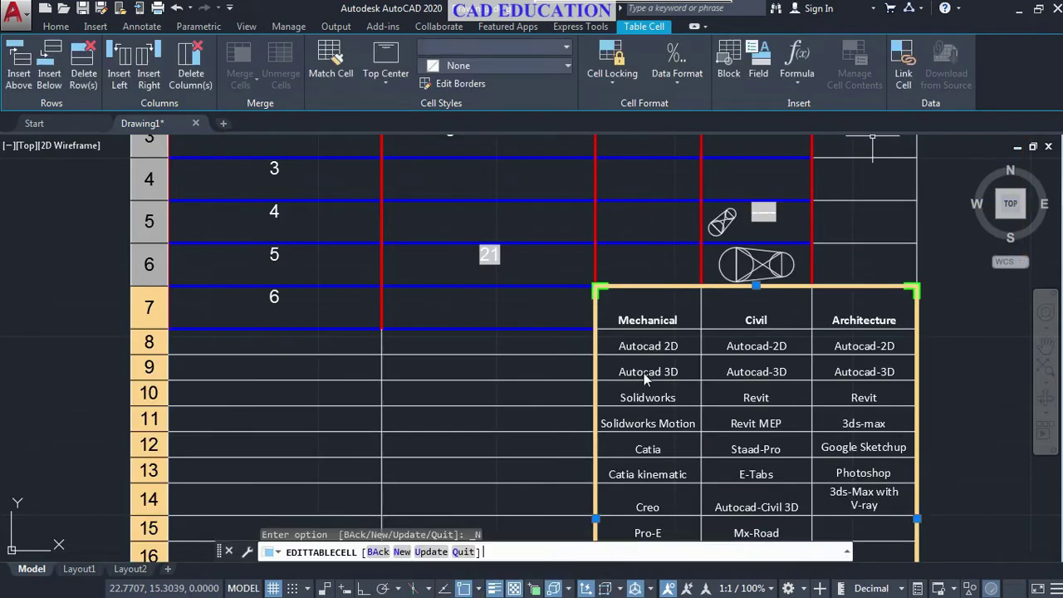
# Step: Examine the data link details of the linked Excel range in columns C to E of the table
pyautogui.scroll(-5, 647, 349)
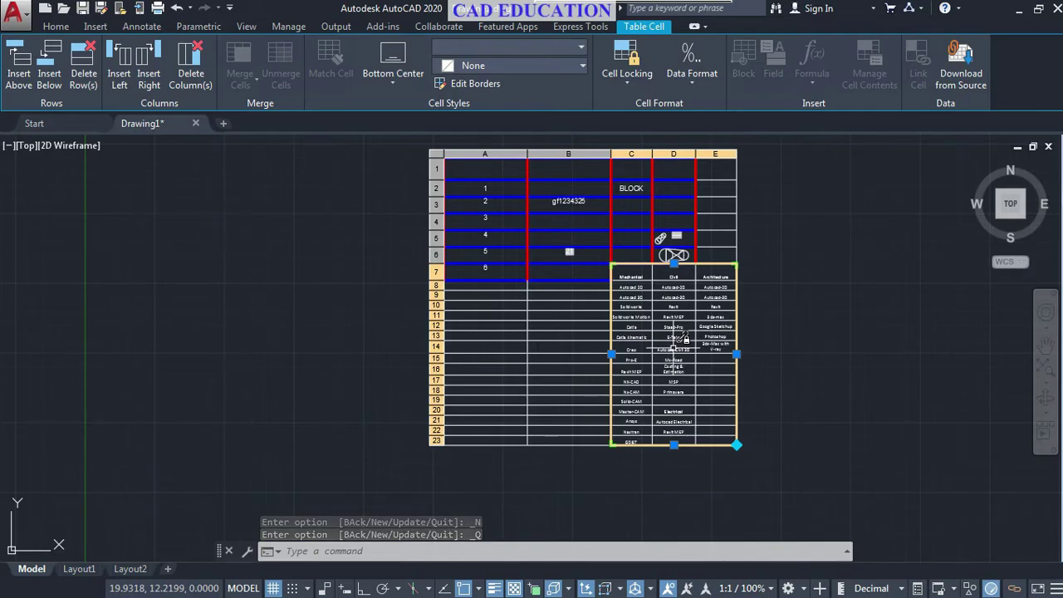
pyautogui.click(564, 365)
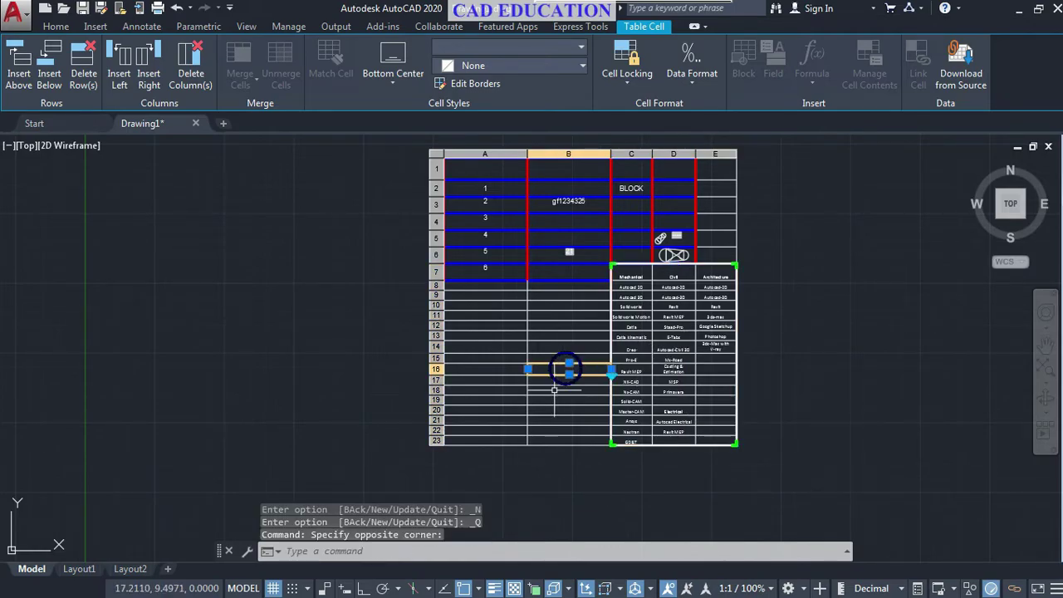
pyautogui.click(539, 421)
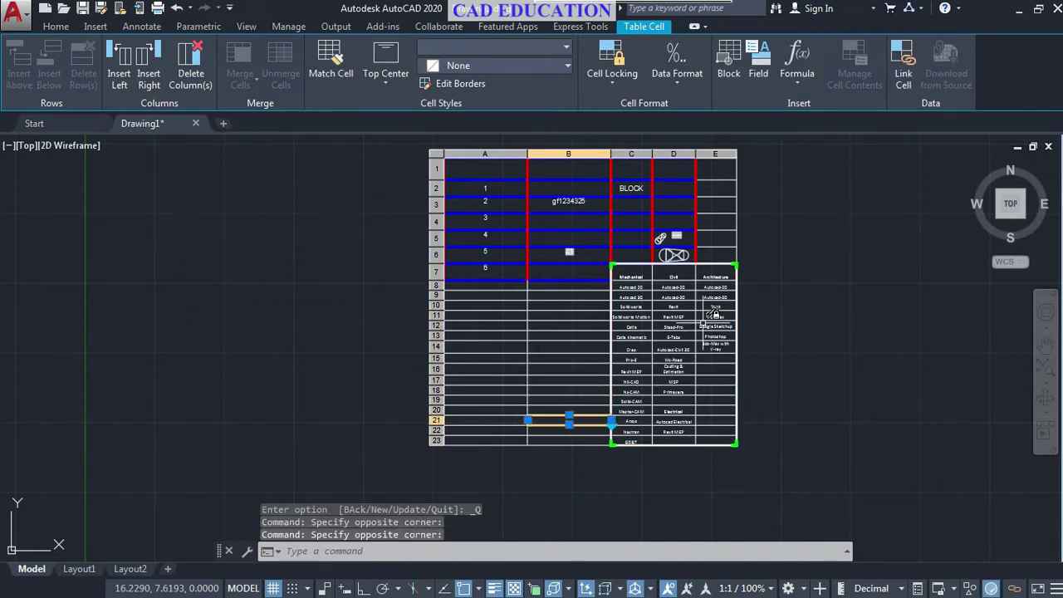
pyautogui.moveTo(705, 324)
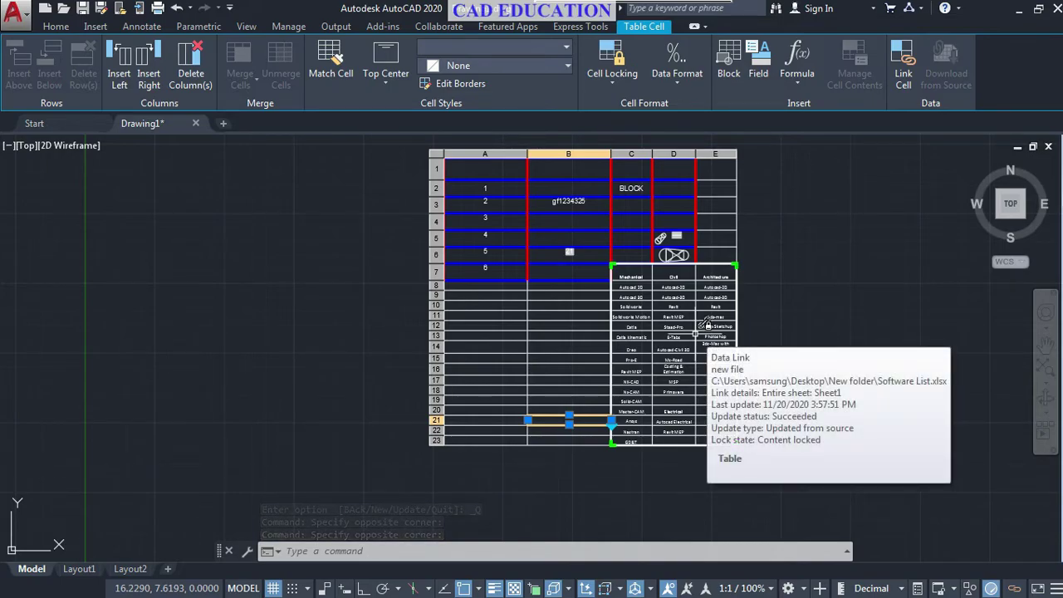
pyautogui.click(482, 322)
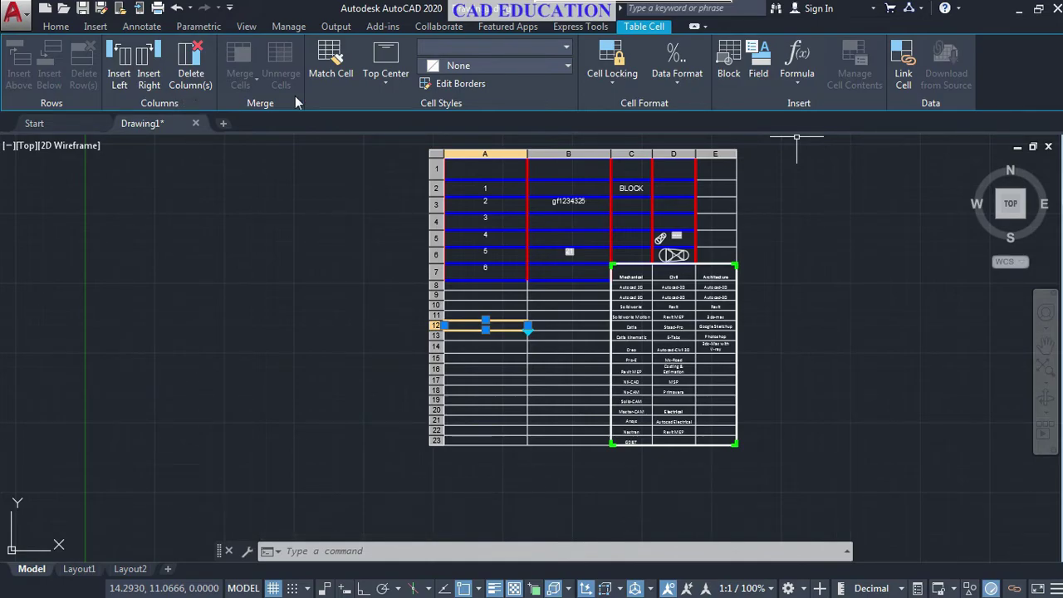
pyautogui.scroll(2, 481, 322)
pyautogui.doubleClick(480, 321)
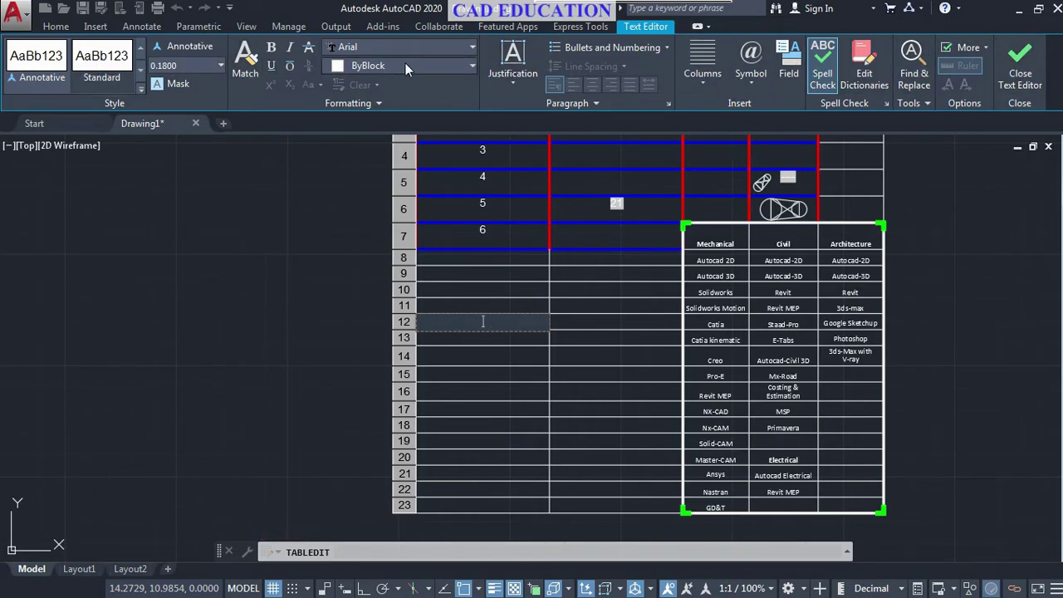
pyautogui.click(1029, 76)
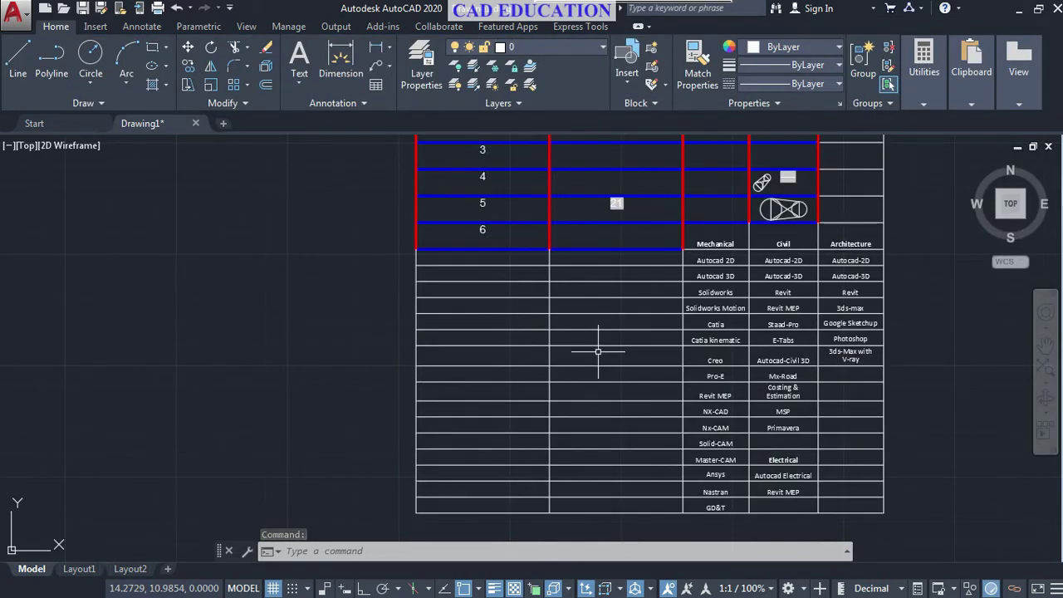
pyautogui.doubleClick(486, 271)
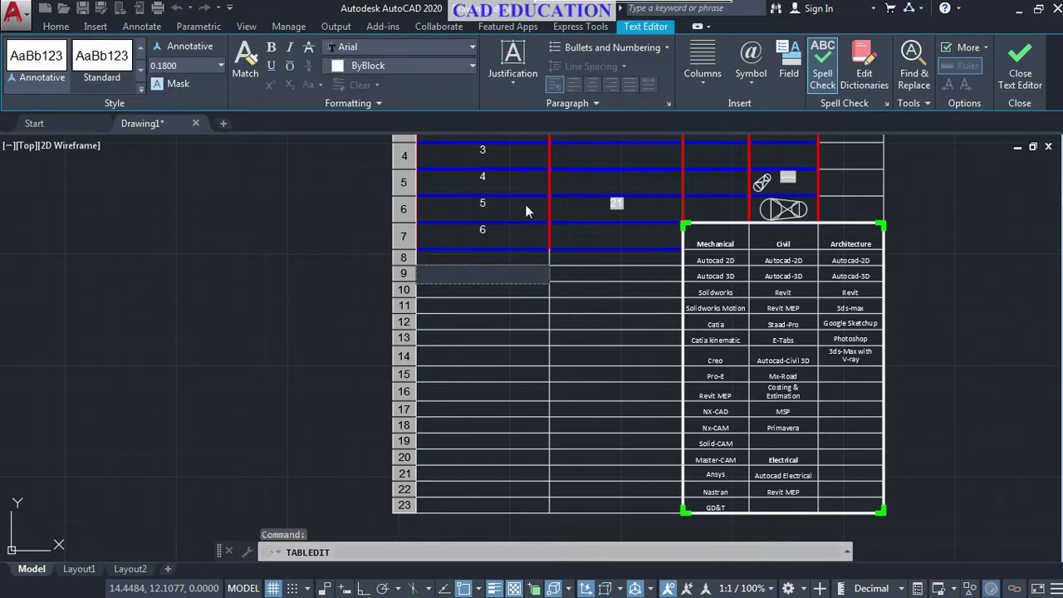
pyautogui.click(588, 160)
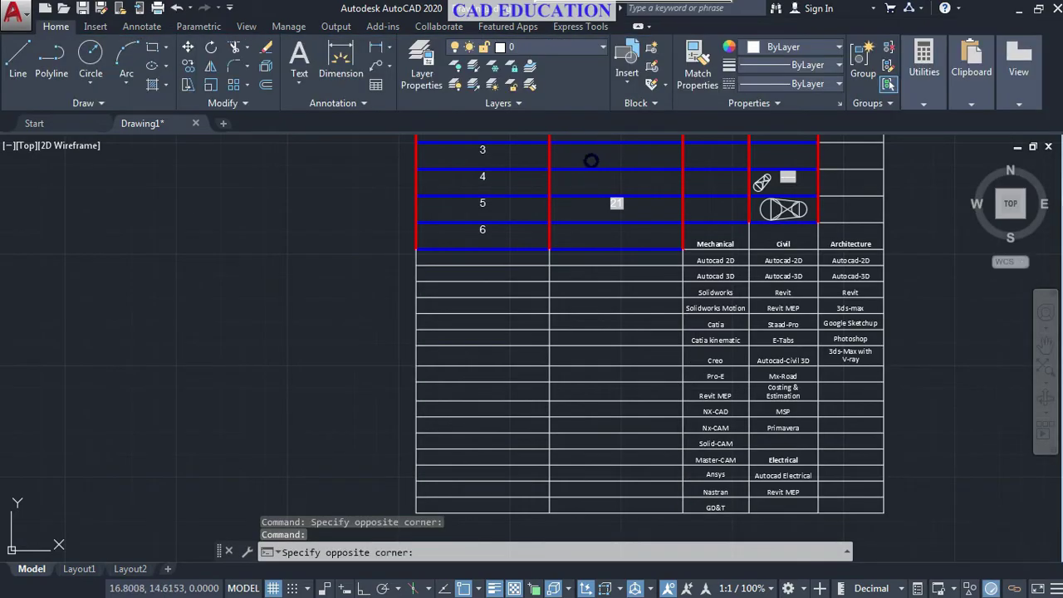
# Step: Enter CAD in cell B4 at the default text height, followed by EDUCATION at text height 1
pyautogui.doubleClick(592, 163)
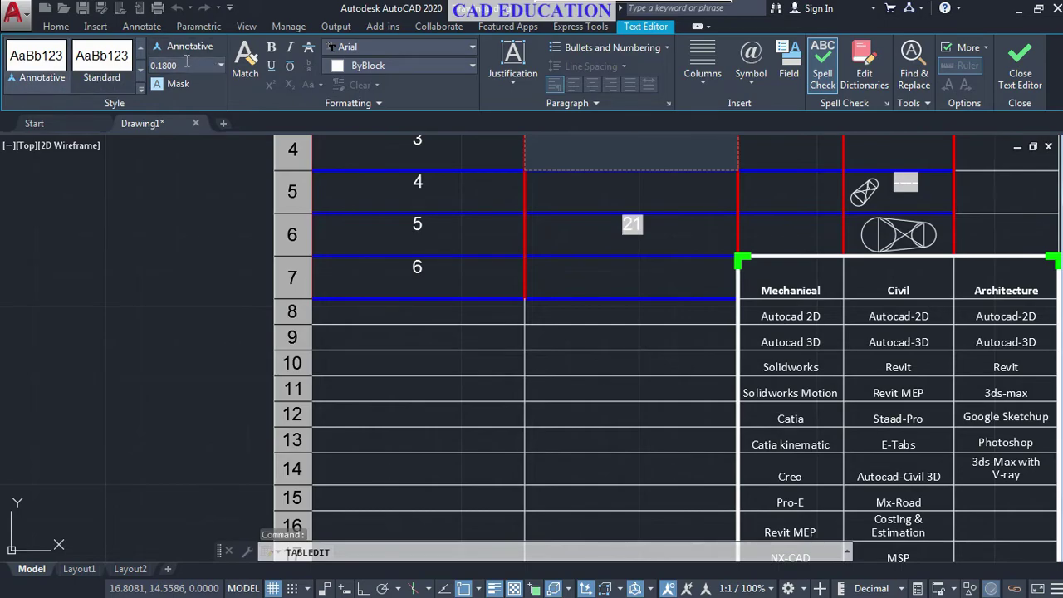
pyautogui.moveTo(603, 175); pyautogui.dragTo(581, 213, button='middle')
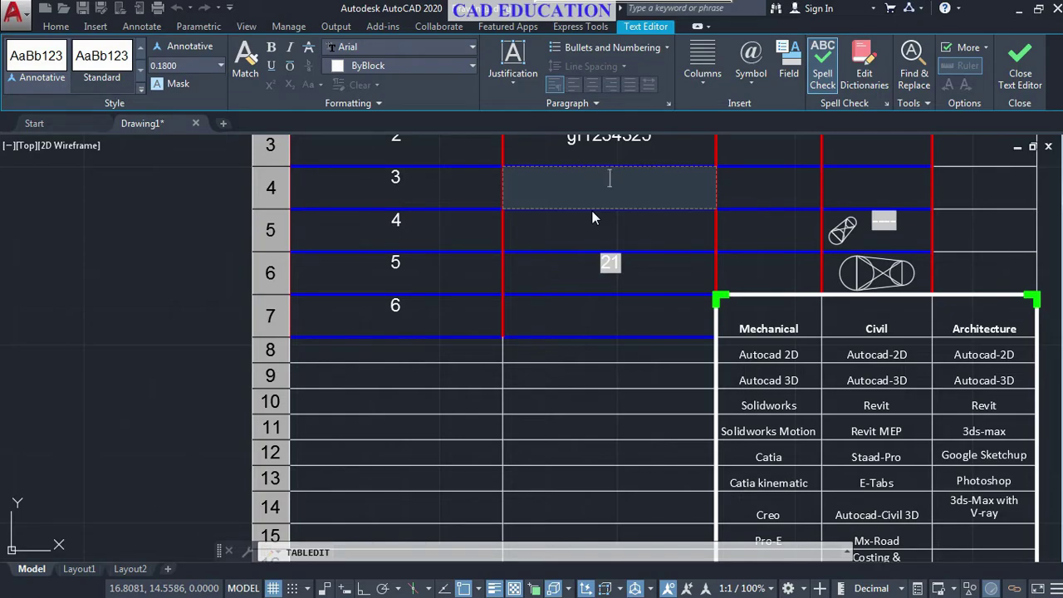
pyautogui.write('CAD')
pyautogui.click(192, 68)
pyautogui.click(184, 66)
pyautogui.write('1')
pyautogui.press('Return')
pyautogui.write('E')
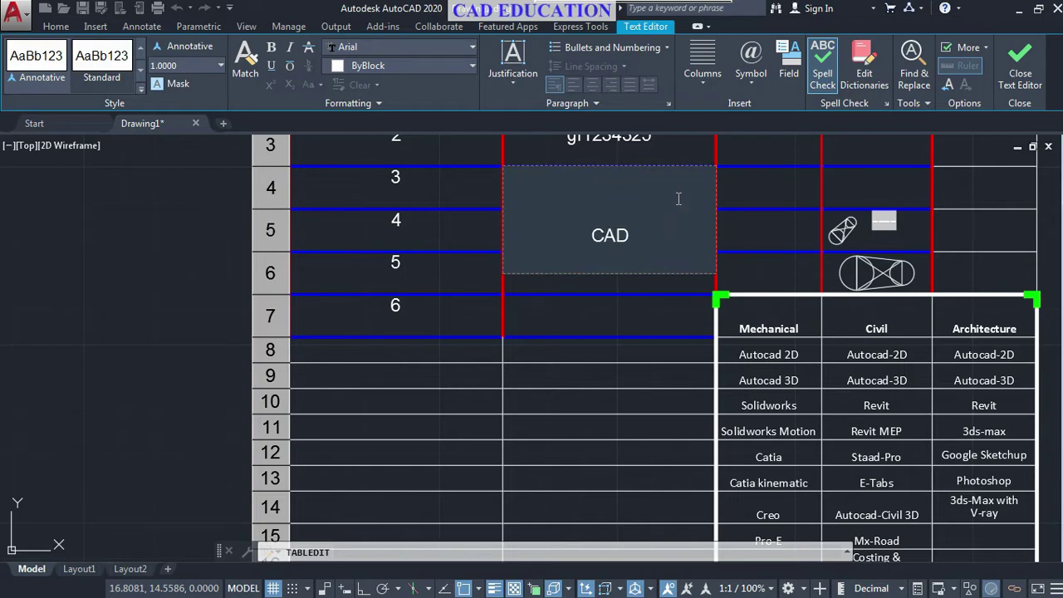
pyautogui.write('D')
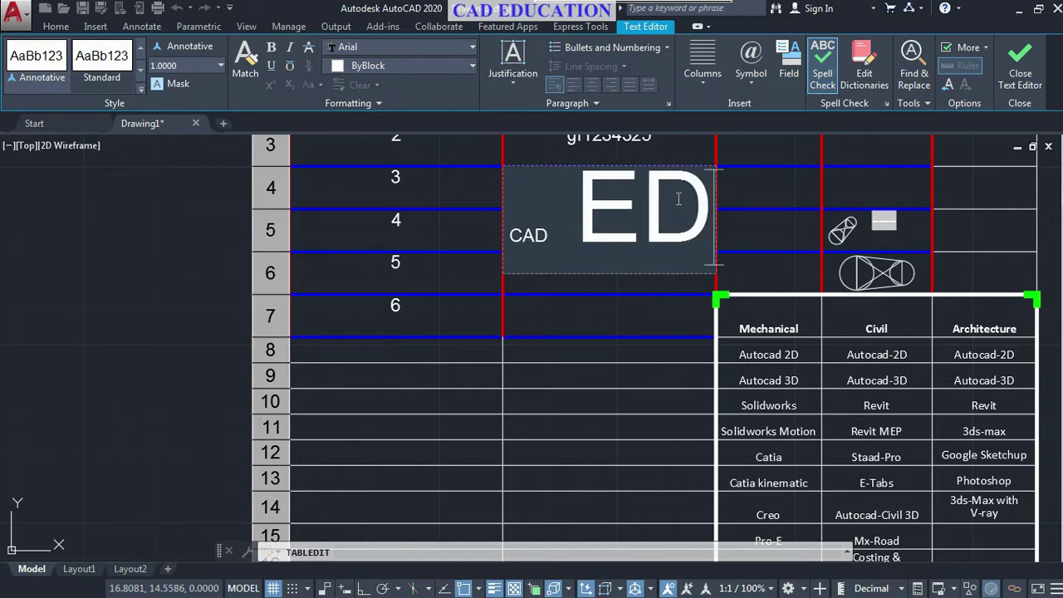
pyautogui.write('UCA')
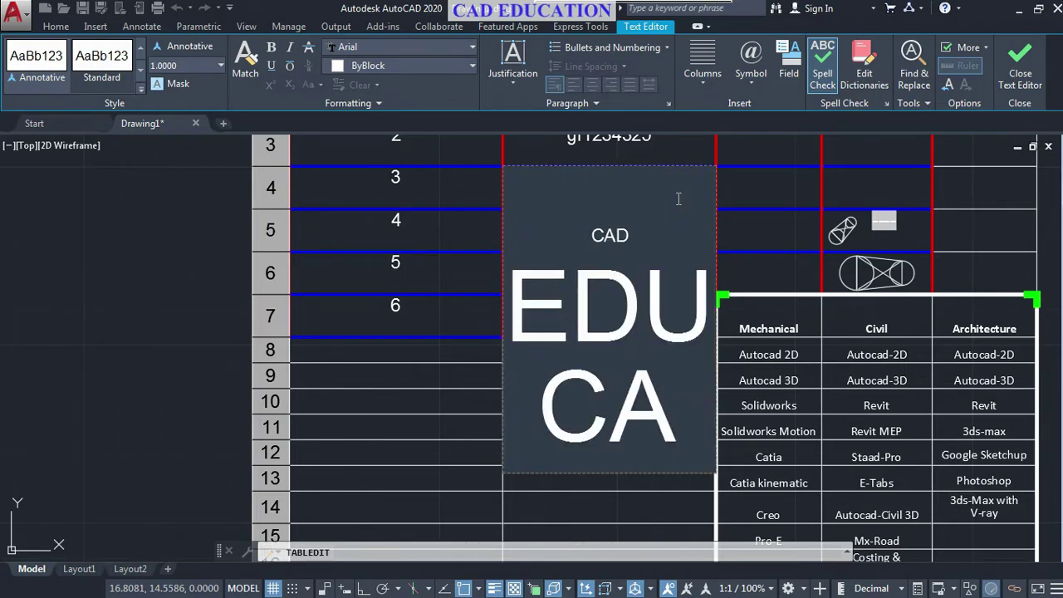
pyautogui.write('TION')
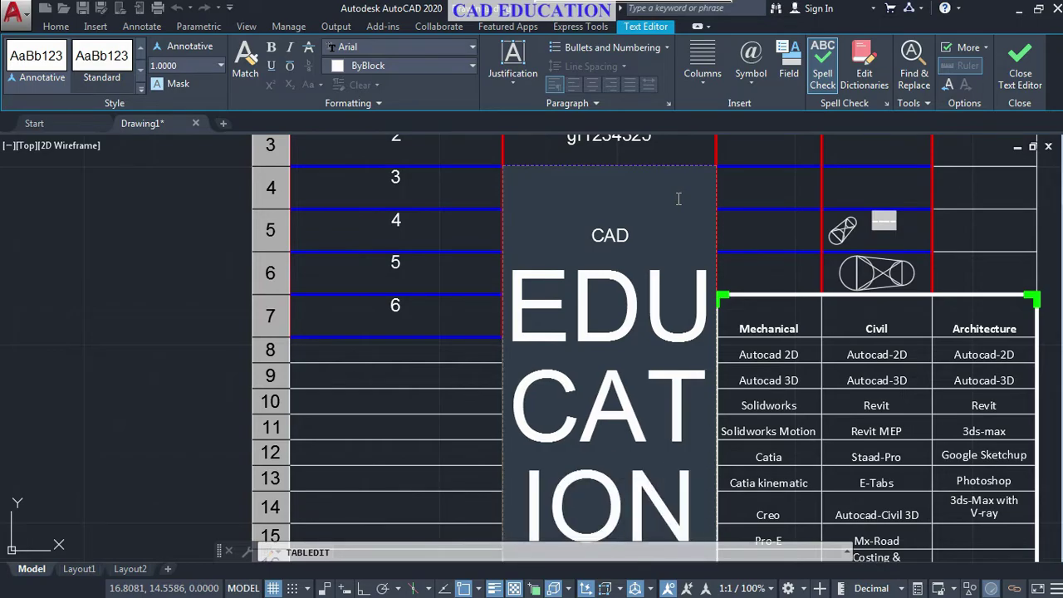
# Step: Finish editing cell B4 and change its data type to match the entered value
pyautogui.scroll(-2, 680, 250)
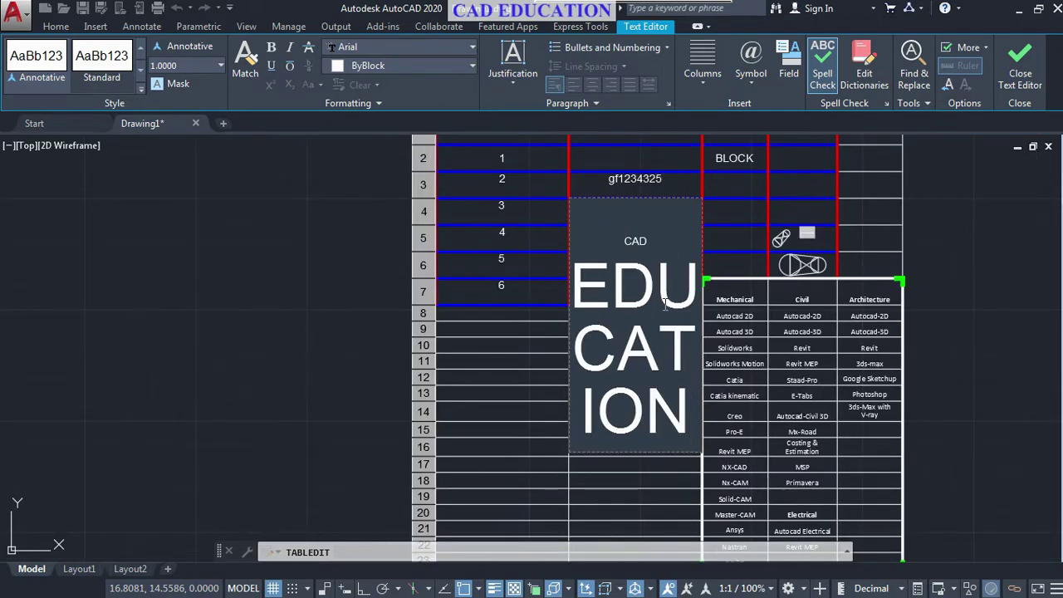
pyautogui.click(644, 471)
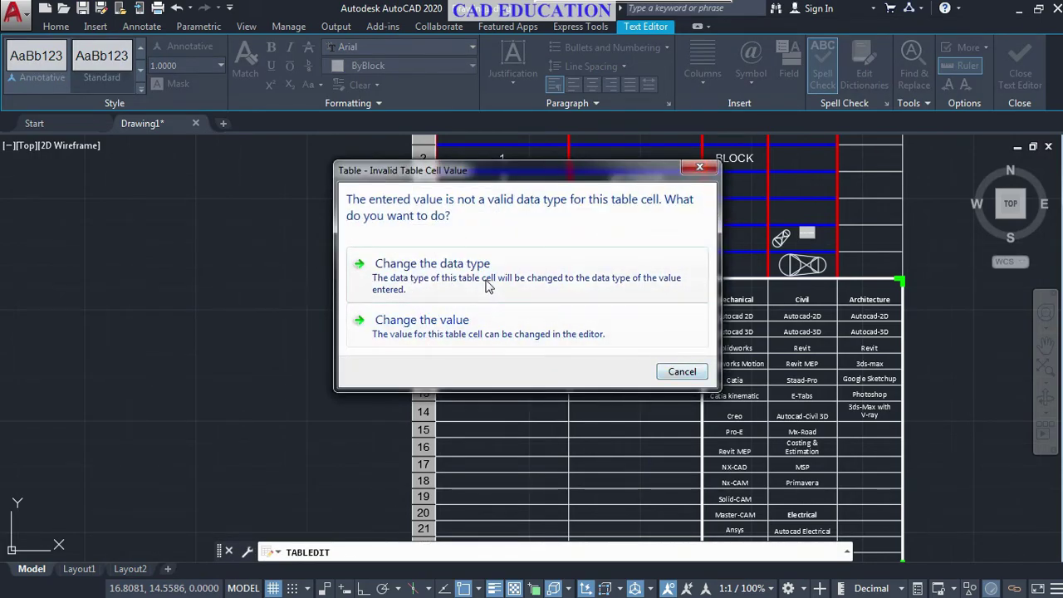
pyautogui.moveTo(541, 171); pyautogui.dragTo(307, 224)
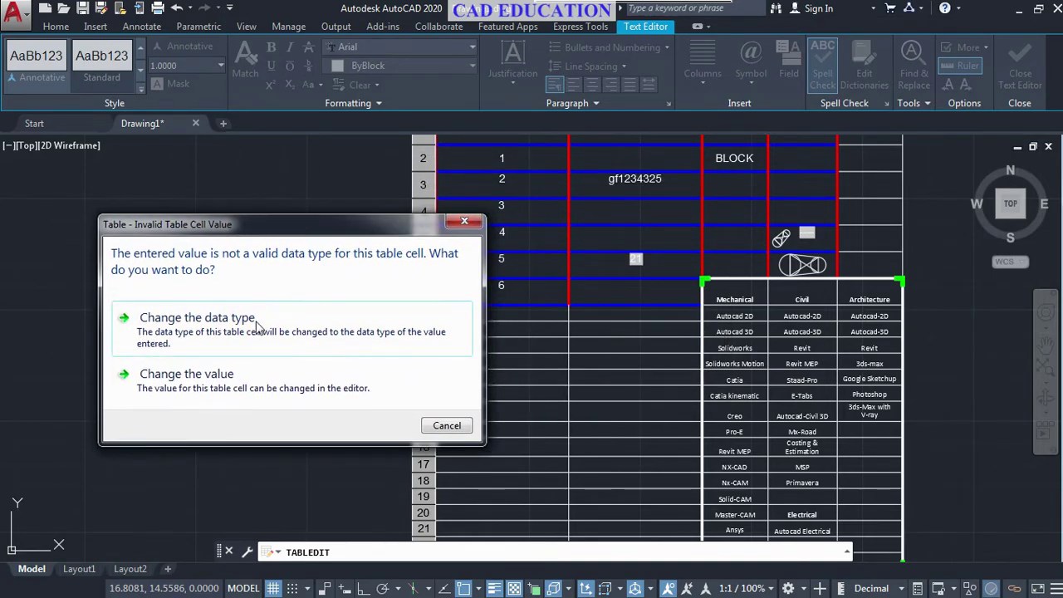
pyautogui.click(220, 339)
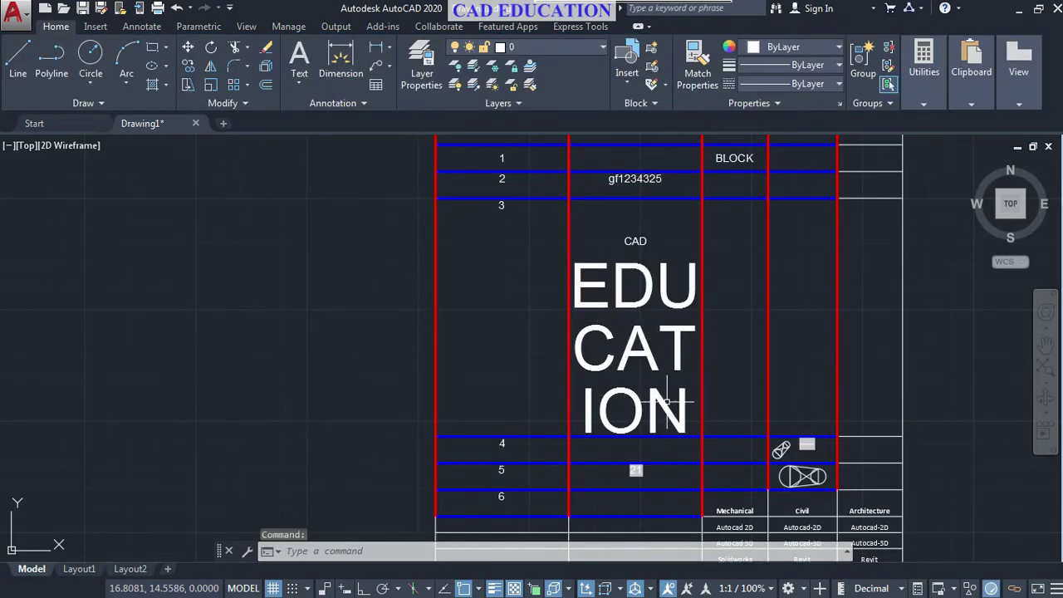
# Step: Try to reduce the text height of the word EDUCATION in cell B4 to .5
pyautogui.click(664, 305)
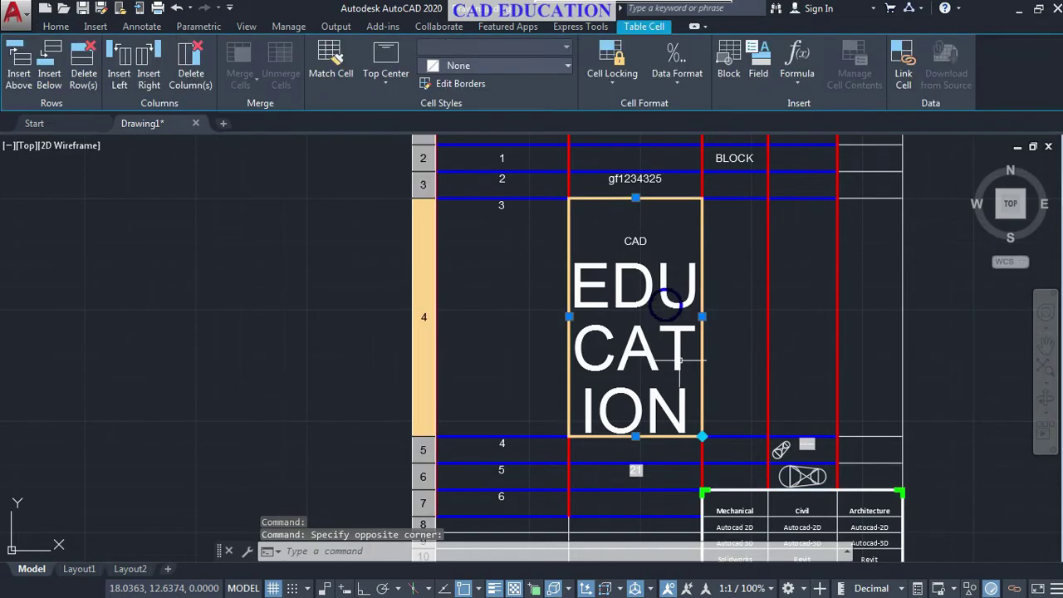
pyautogui.press('Delete')
pyautogui.doubleClick(688, 401)
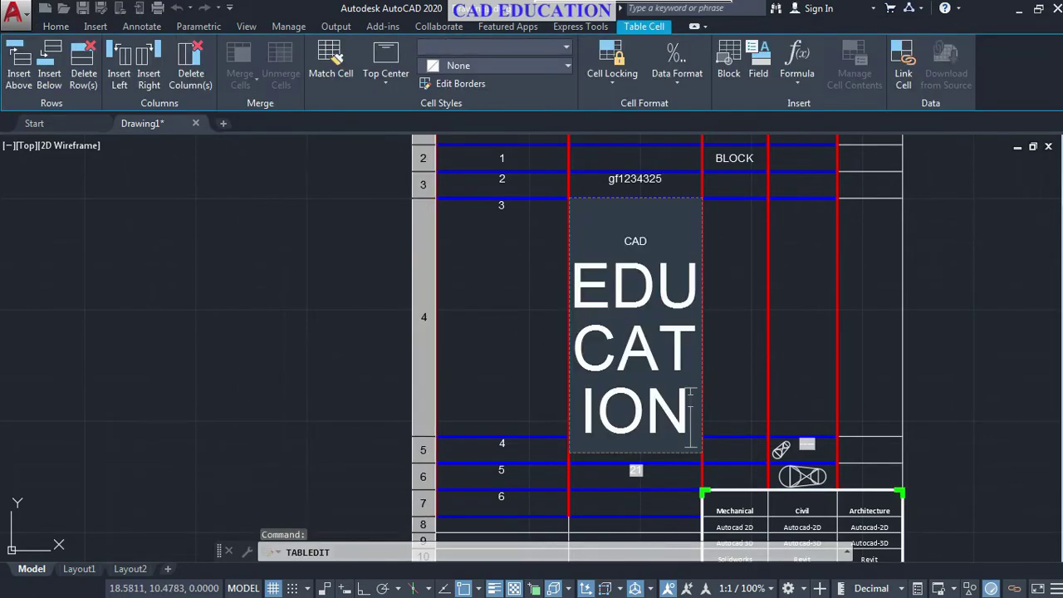
pyautogui.moveTo(689, 401); pyautogui.dragTo(591, 294)
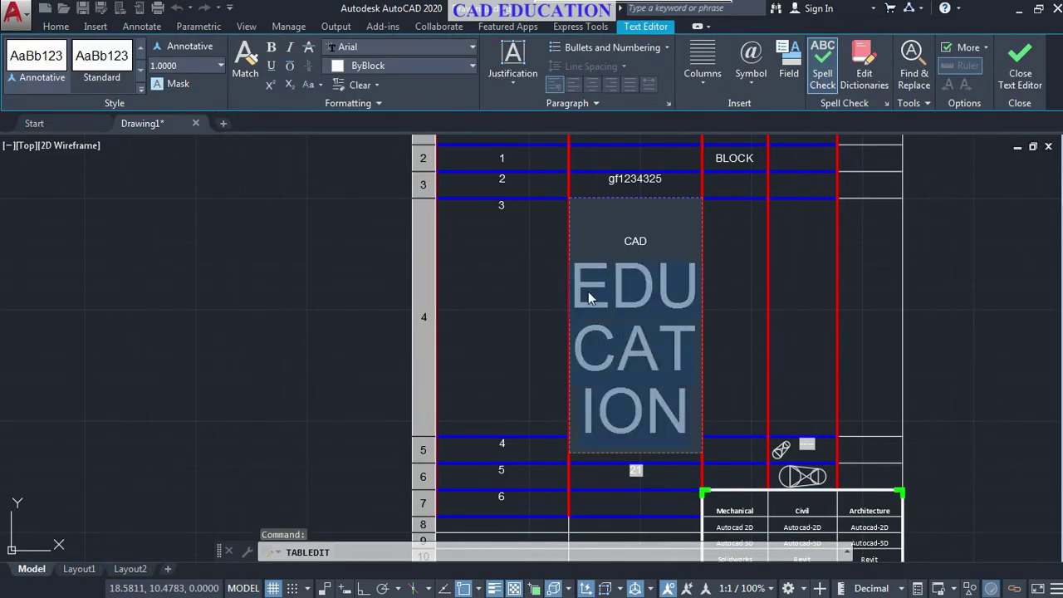
pyautogui.click(190, 68)
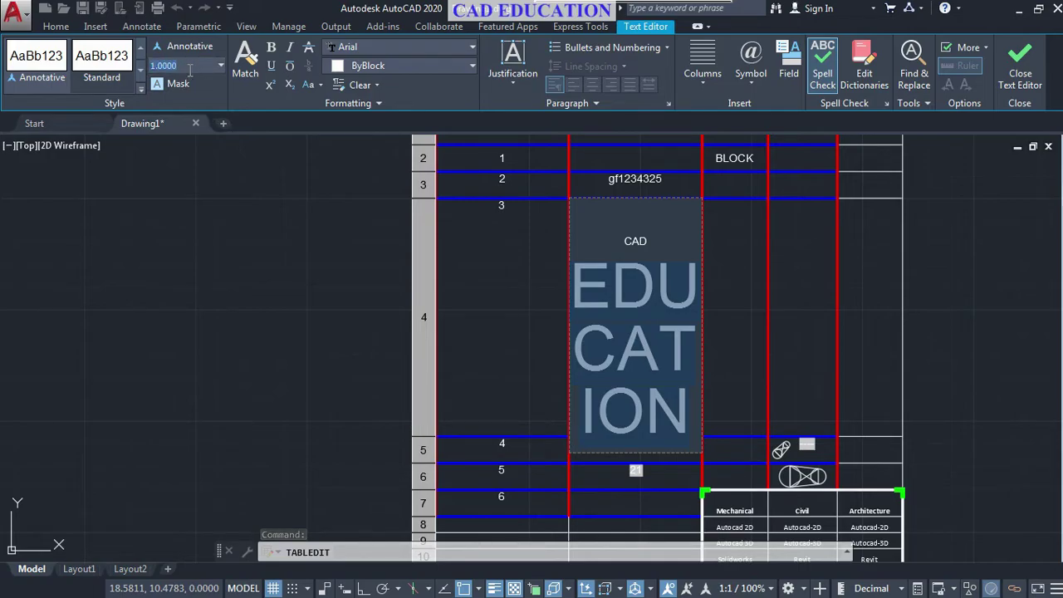
pyautogui.press('BackSpace')
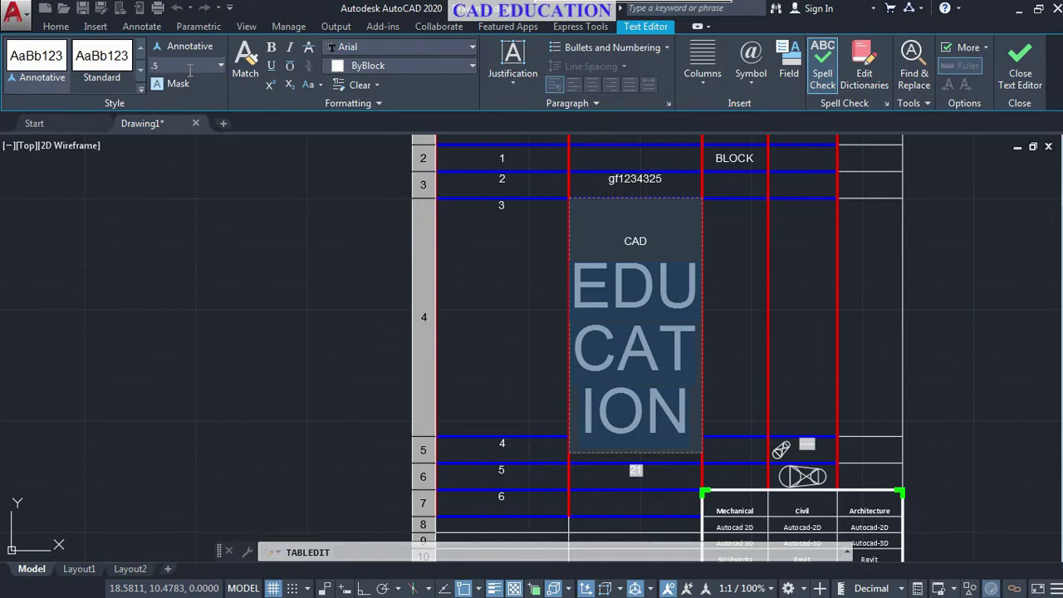
pyautogui.click(533, 298)
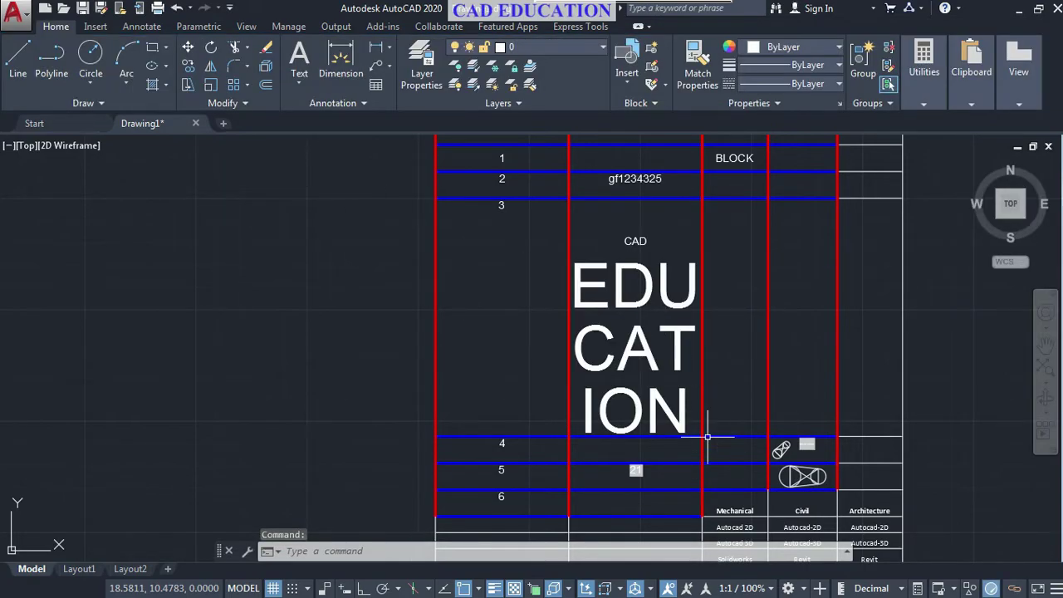
# Step: Set the text height of the word EDUCATION in cell B4 to 0.5 and close the editor
pyautogui.doubleClick(686, 397)
pyautogui.moveTo(687, 399); pyautogui.dragTo(573, 270)
pyautogui.click(196, 64)
pyautogui.write('.5')
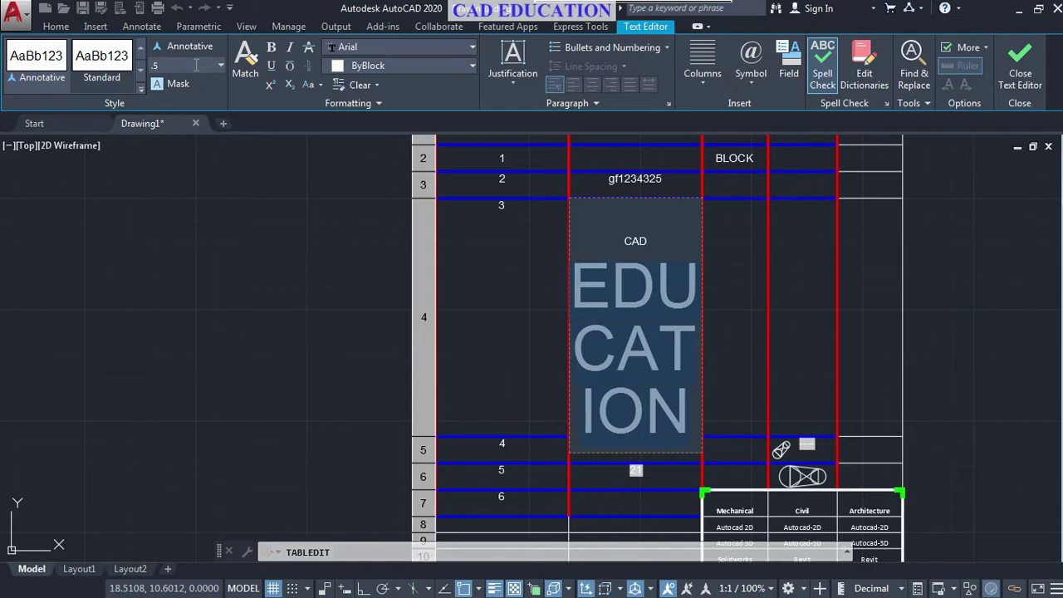
pyautogui.press('Return')
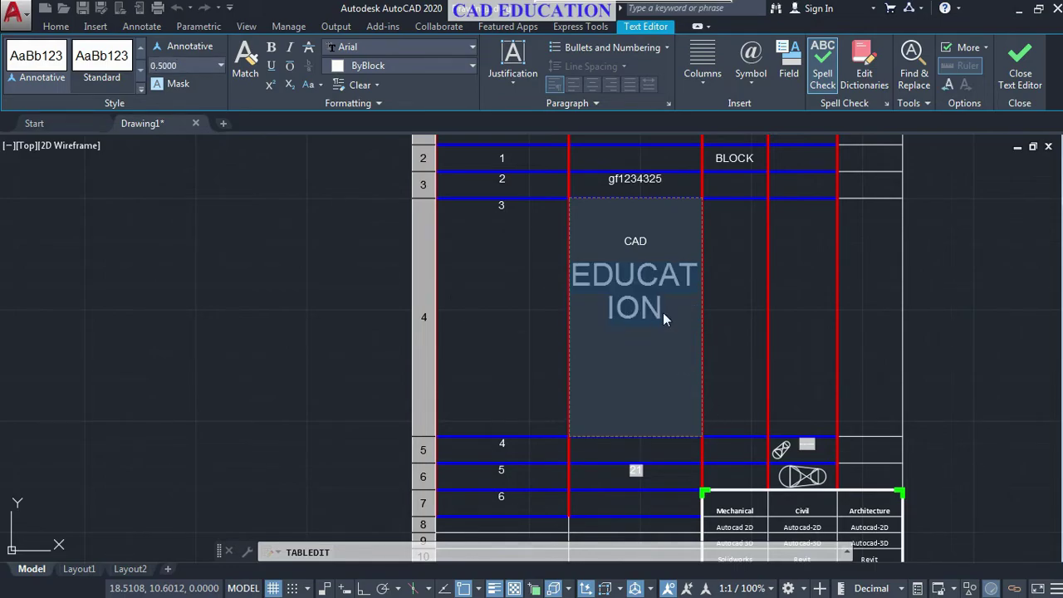
pyautogui.click(745, 310)
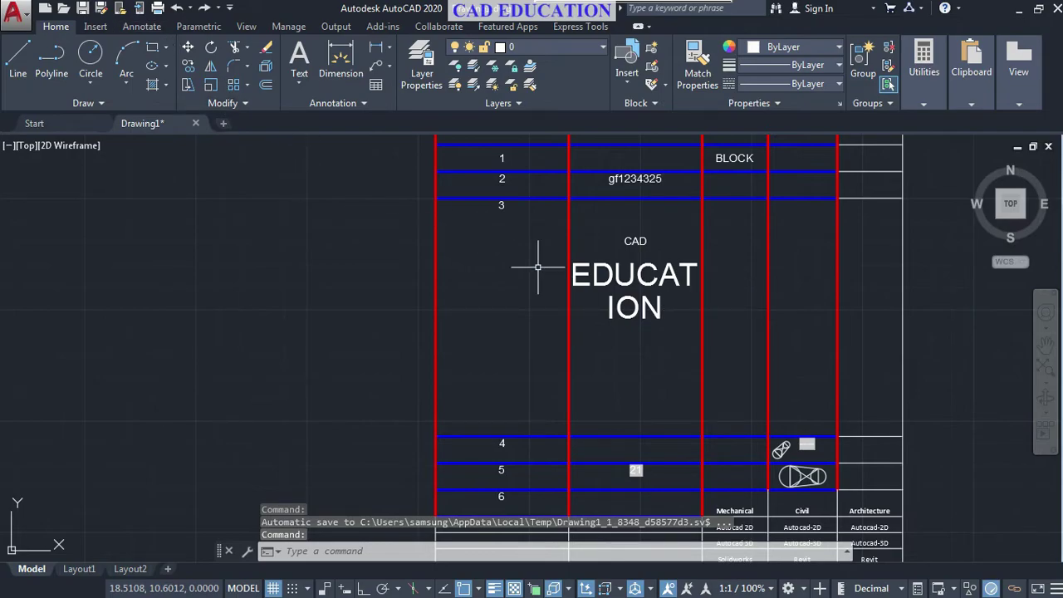
# Step: Replace the entire text of cell B4 with CAD EDUCATION, finish editing and select the cell
pyautogui.doubleClick(616, 296)
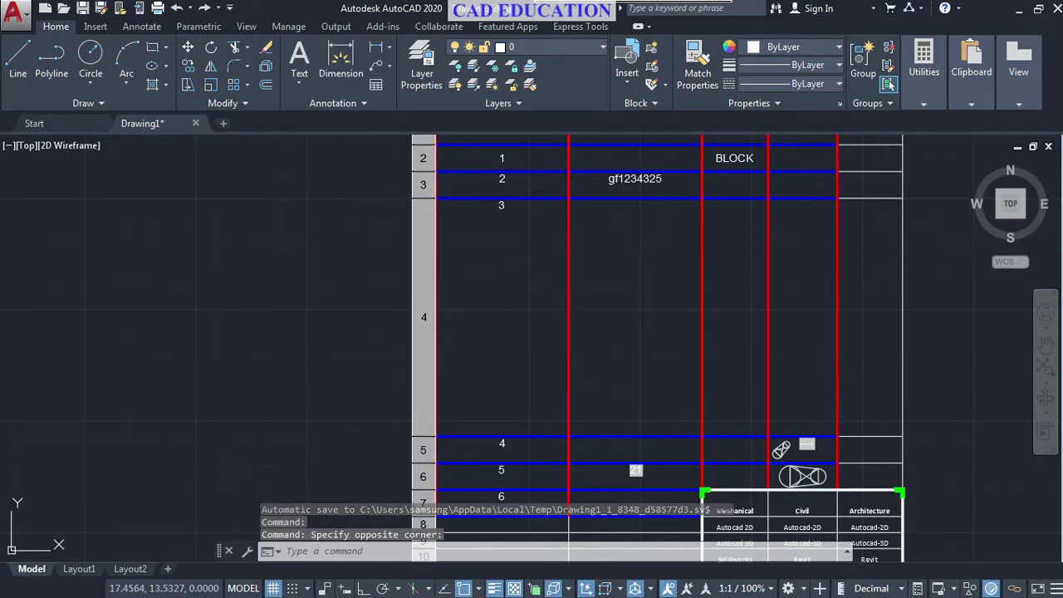
pyautogui.moveTo(665, 317); pyautogui.dragTo(587, 245)
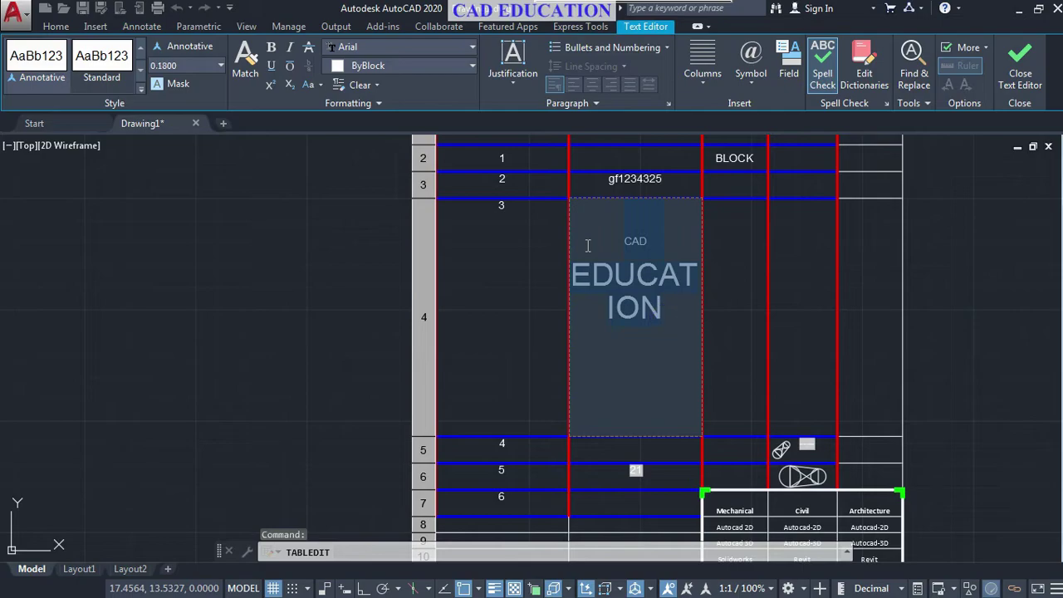
pyautogui.write('CA')
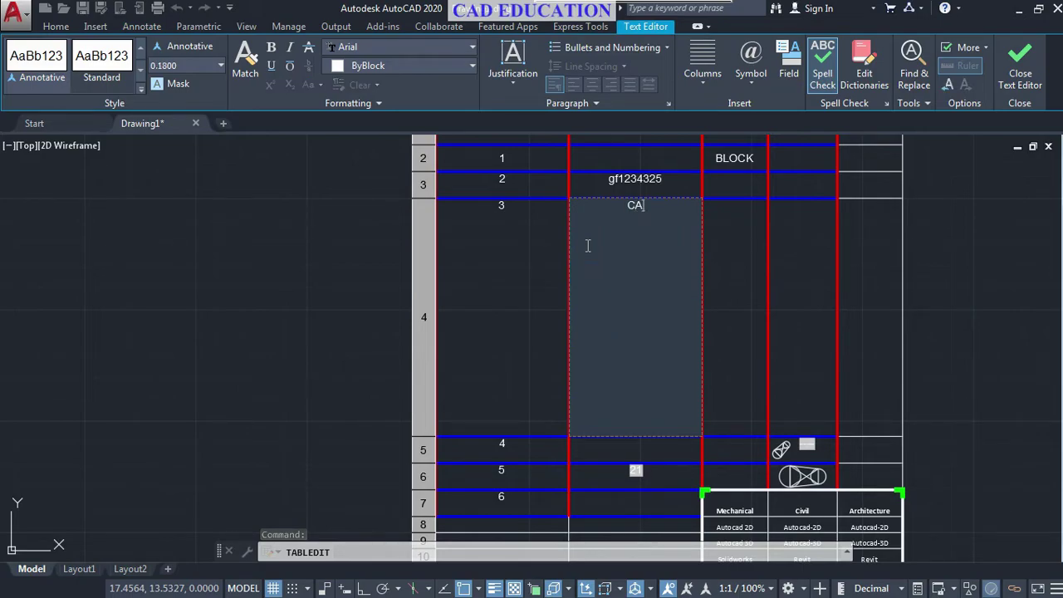
pyautogui.write('D E')
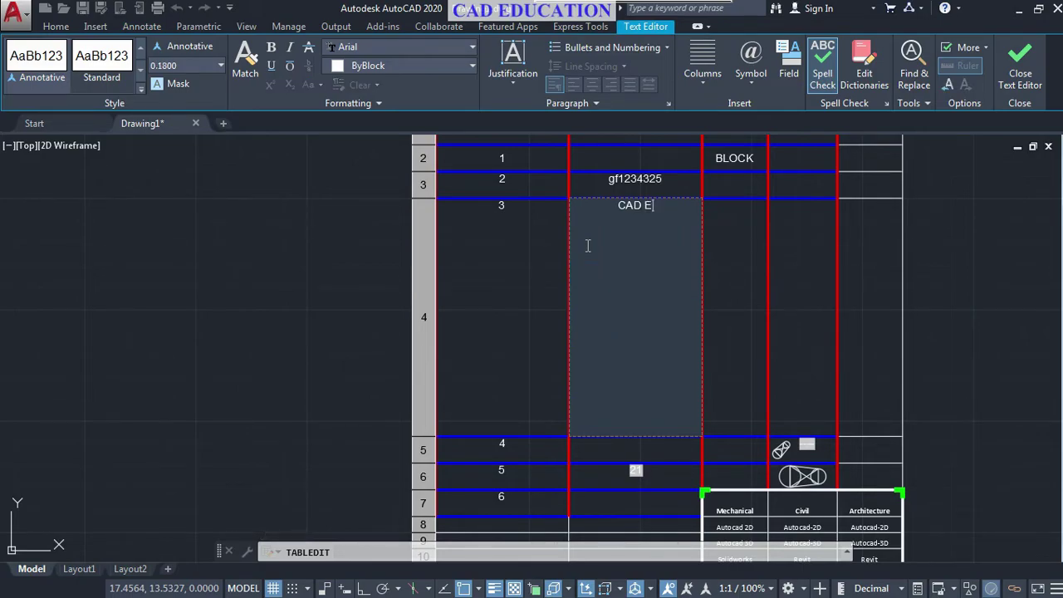
pyautogui.write('DUCATION')
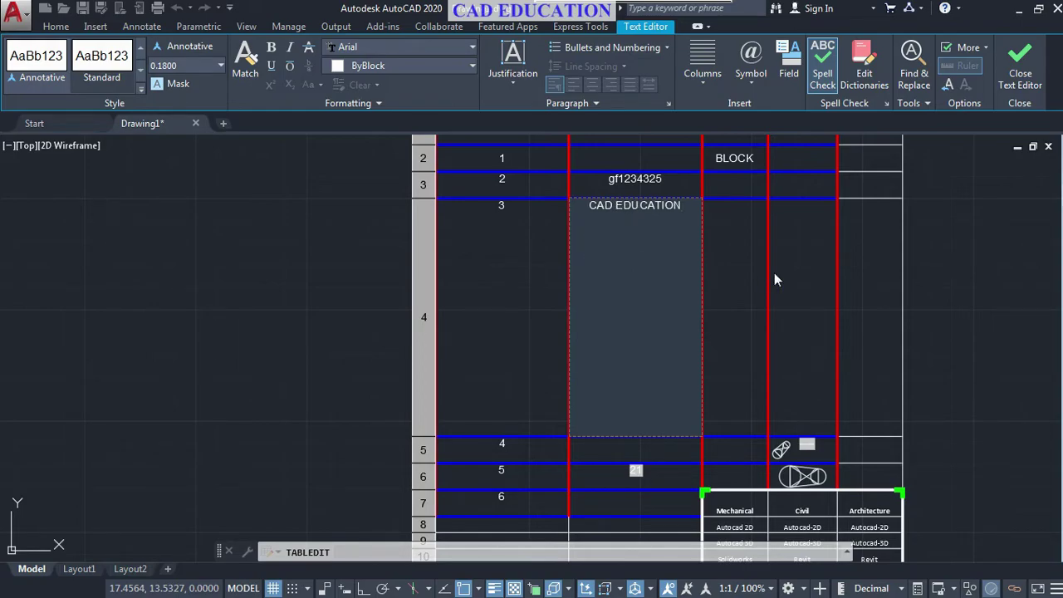
pyautogui.click(735, 285)
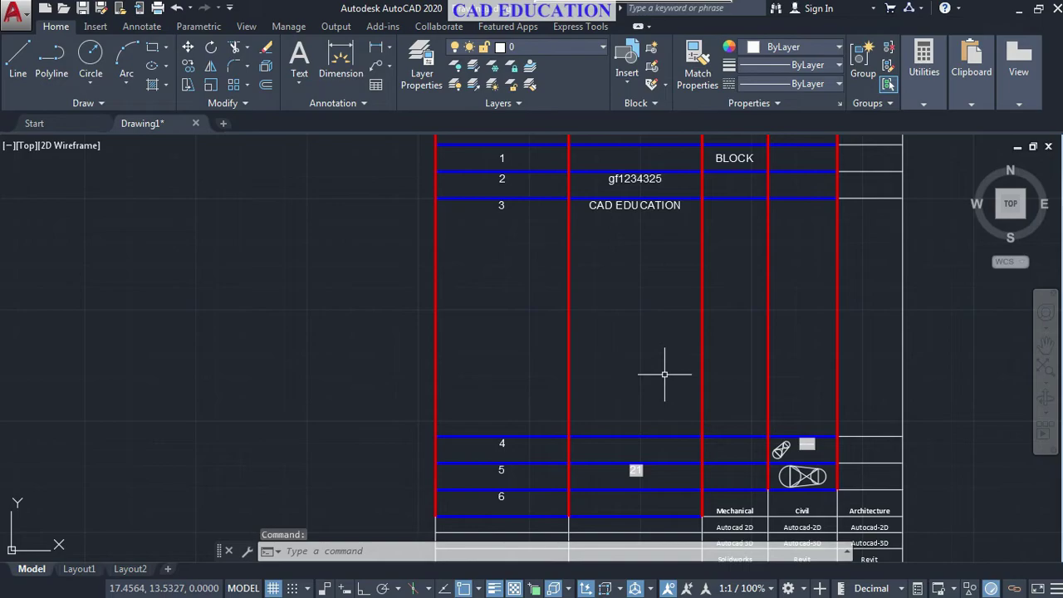
pyautogui.click(626, 250)
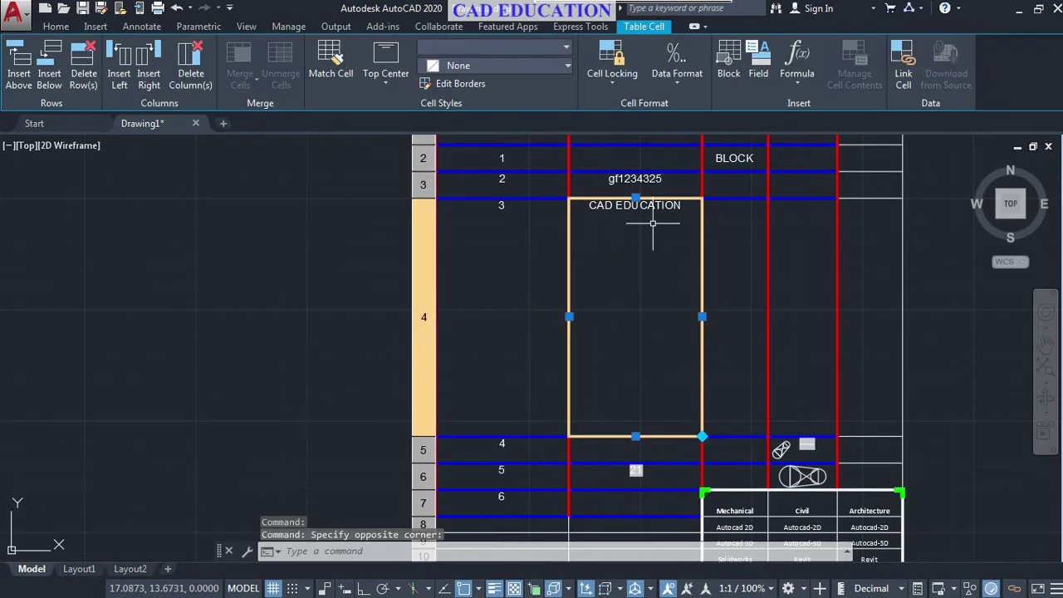
# Step: Format the CAD EDUCATION text in cell B4 as bold, italic, strikethrough and underlined
pyautogui.press('Delete')
pyautogui.click(674, 282)
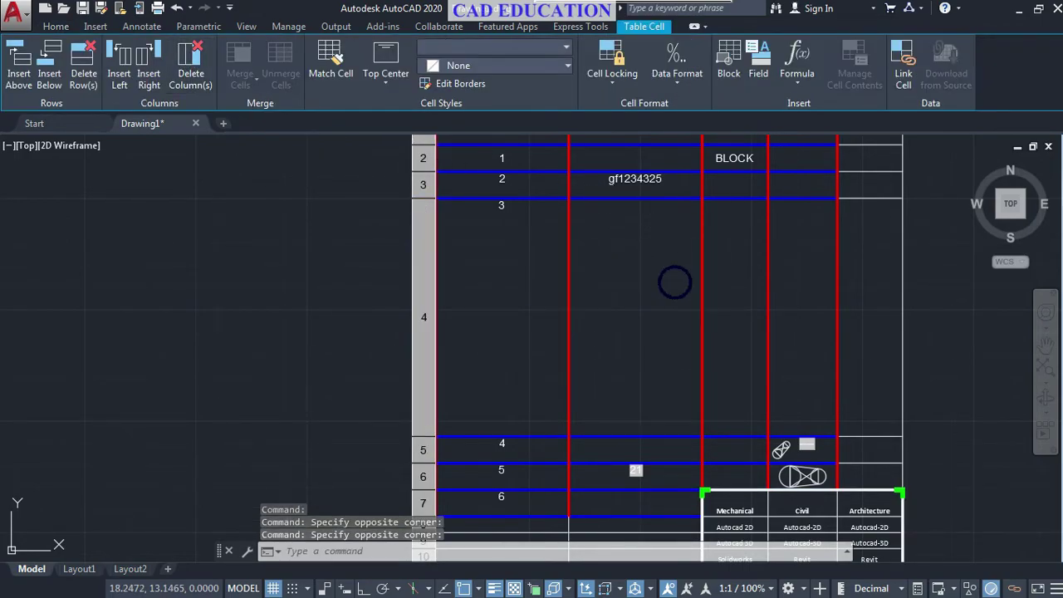
pyautogui.doubleClick(674, 282)
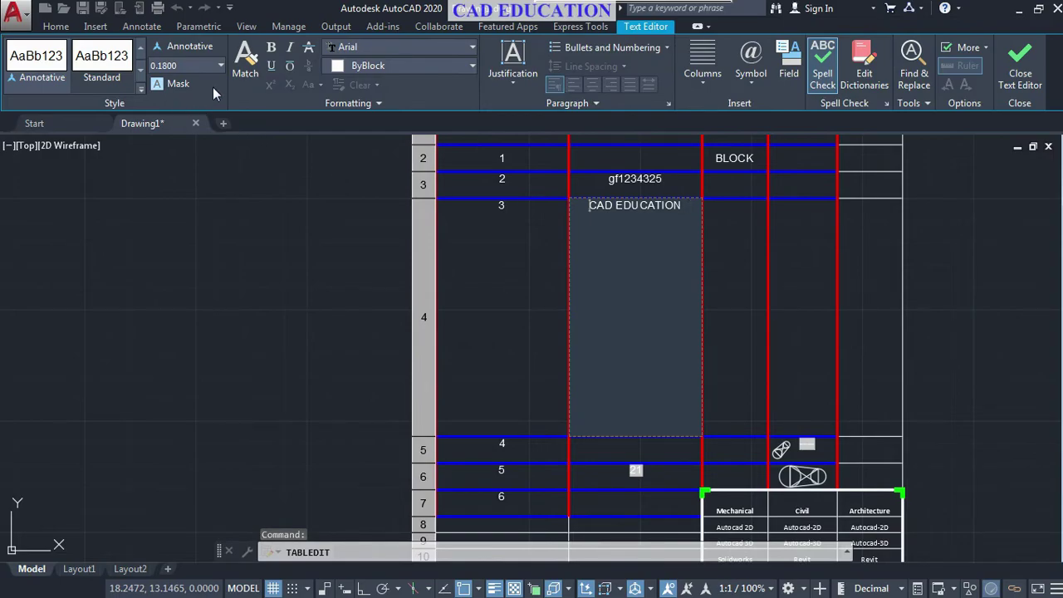
pyautogui.scroll(2, 676, 220)
pyautogui.moveTo(689, 203); pyautogui.dragTo(527, 199)
pyautogui.click(270, 49)
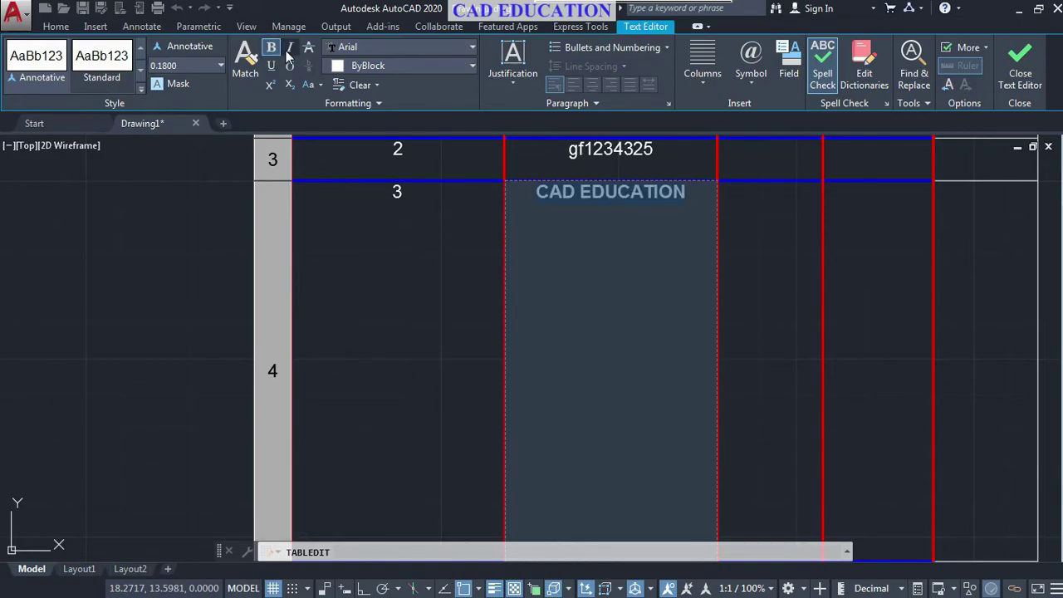
pyautogui.click(289, 49)
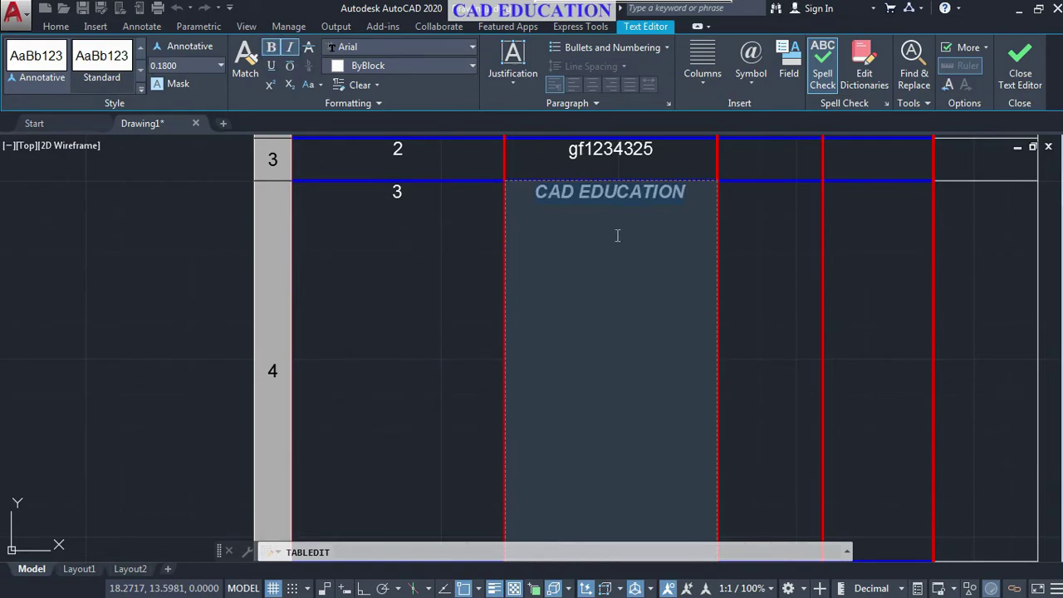
pyautogui.click(307, 50)
pyautogui.click(271, 65)
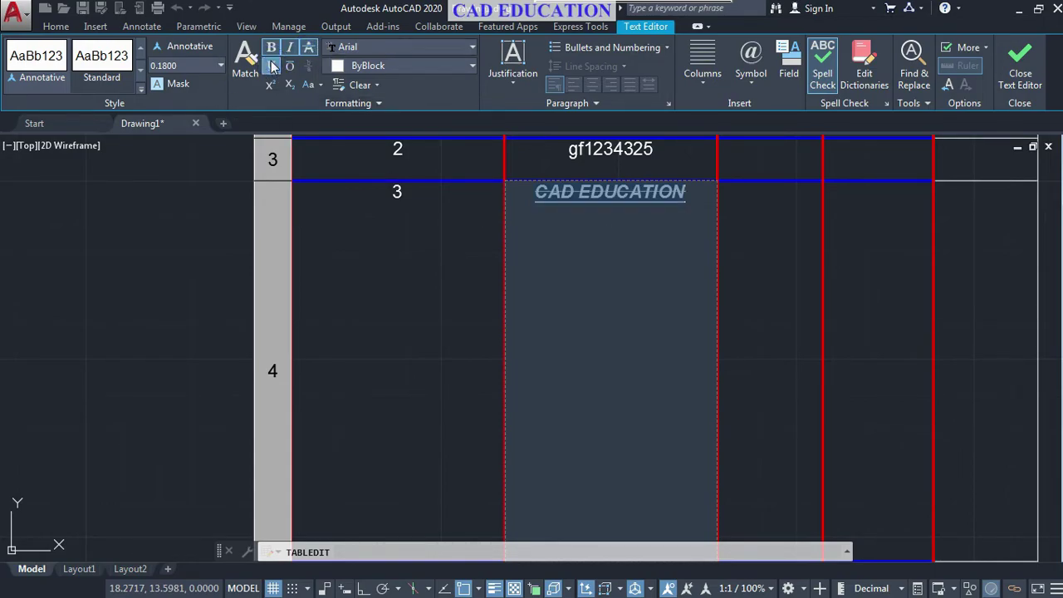
# Step: Remove the strikethrough and italics from the CAD EDUCATION text, add an overline and move out of cell B4
pyautogui.click(307, 48)
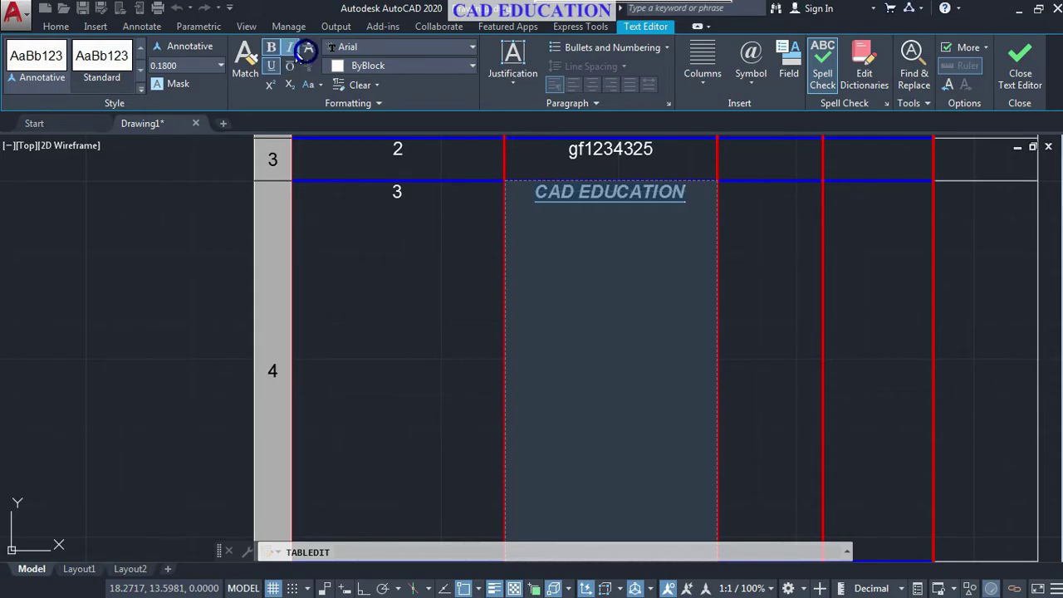
pyautogui.click(290, 47)
pyautogui.click(290, 70)
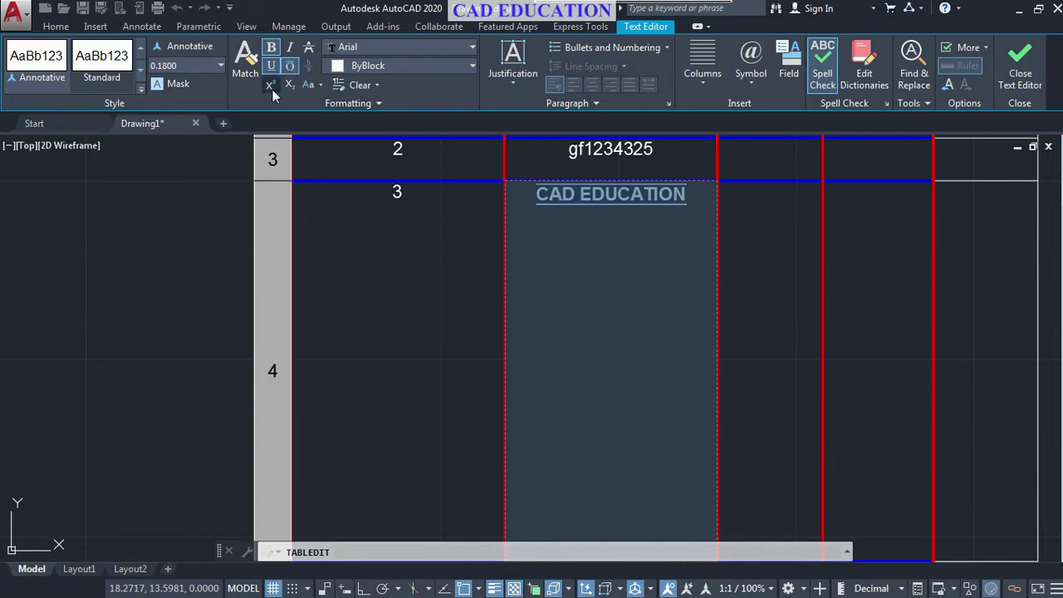
pyautogui.click(688, 207)
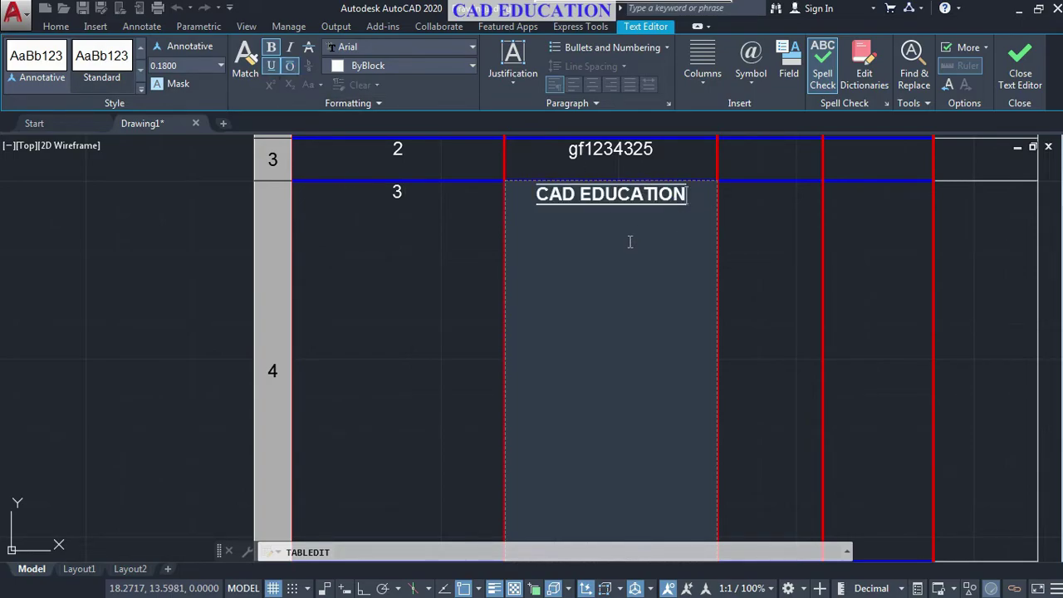
pyautogui.press('Return')
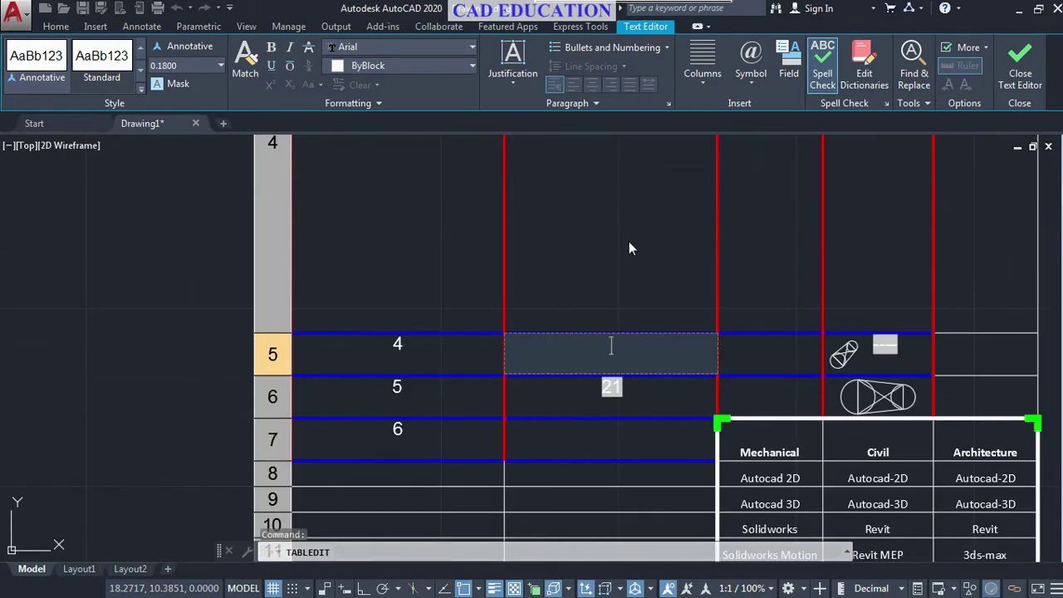
pyautogui.scroll(4, 630, 239)
pyautogui.scroll(-6, 598, 300)
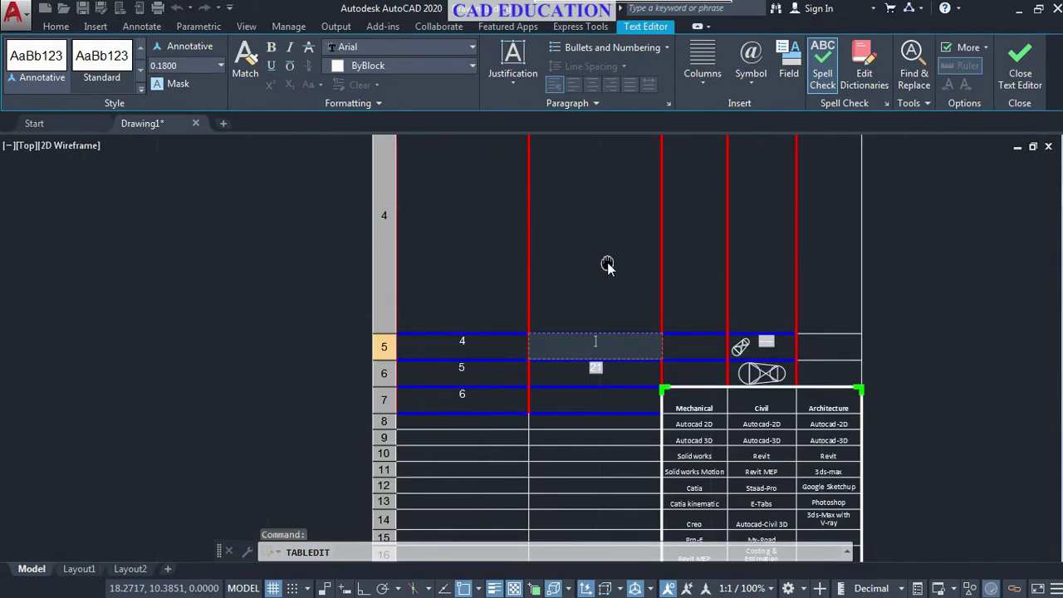
pyautogui.moveTo(607, 263); pyautogui.dragTo(602, 366, button='middle')
pyautogui.click(602, 273)
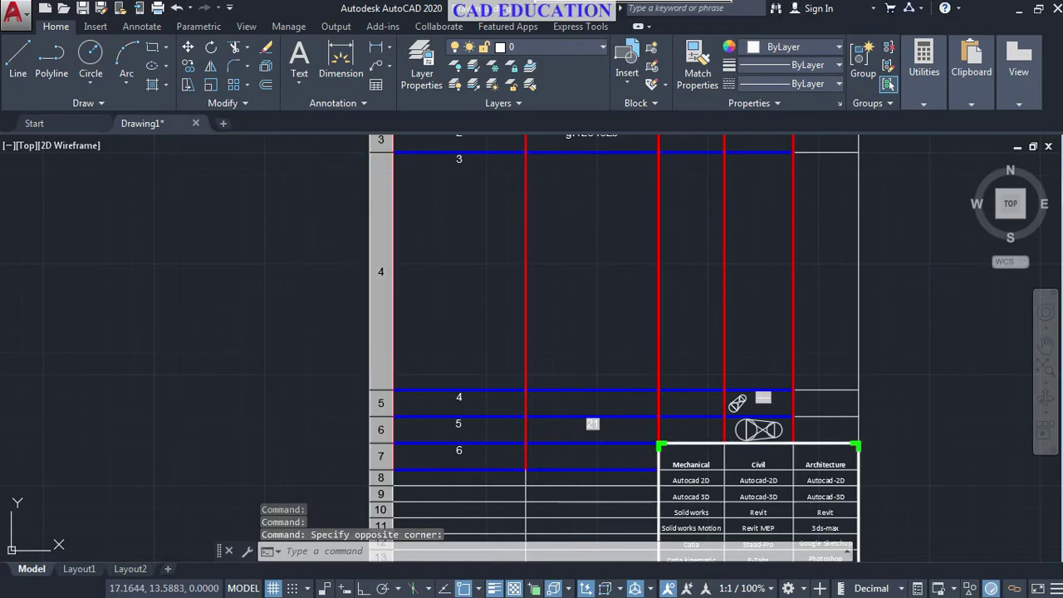
pyautogui.doubleClick(577, 222)
pyautogui.click(646, 159)
pyautogui.press('Return')
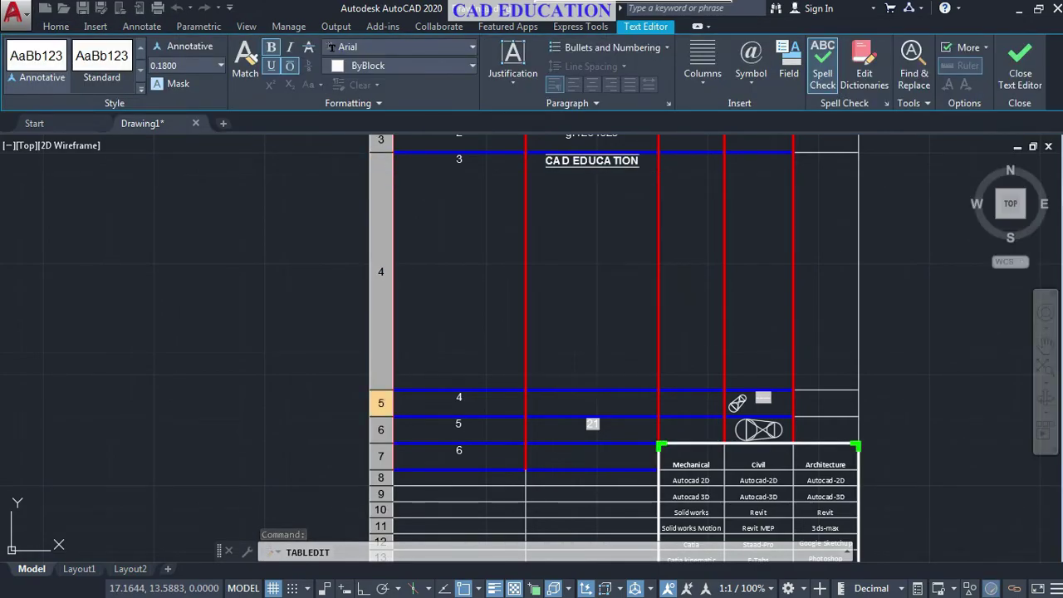
pyautogui.press('Return')
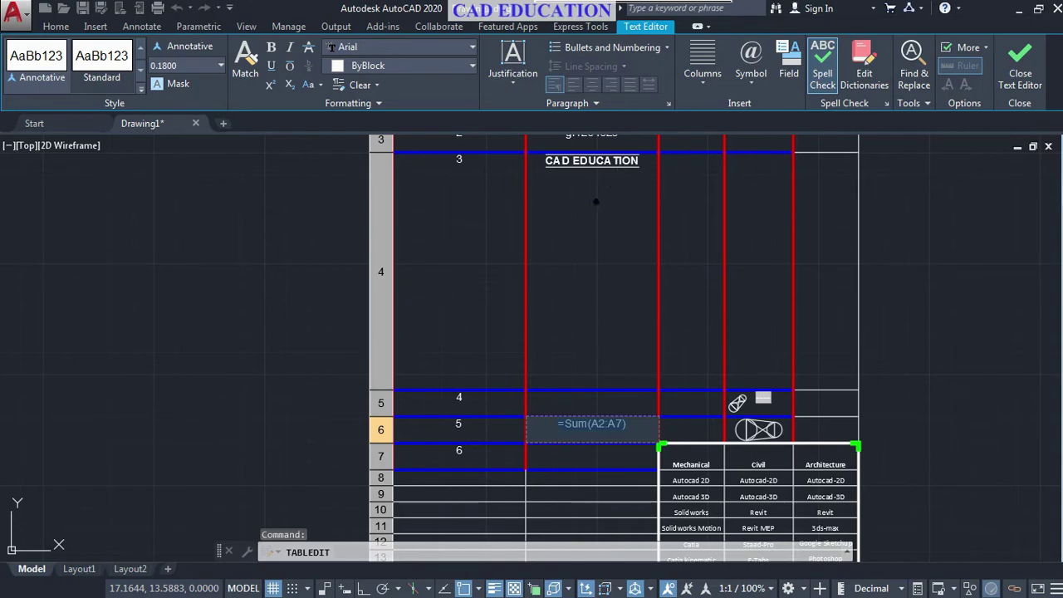
# Step: Append a space and X to the CAD EDUCATION text in cell B4 and finish editing the cell
pyautogui.click(594, 202)
pyautogui.doubleClick(595, 200)
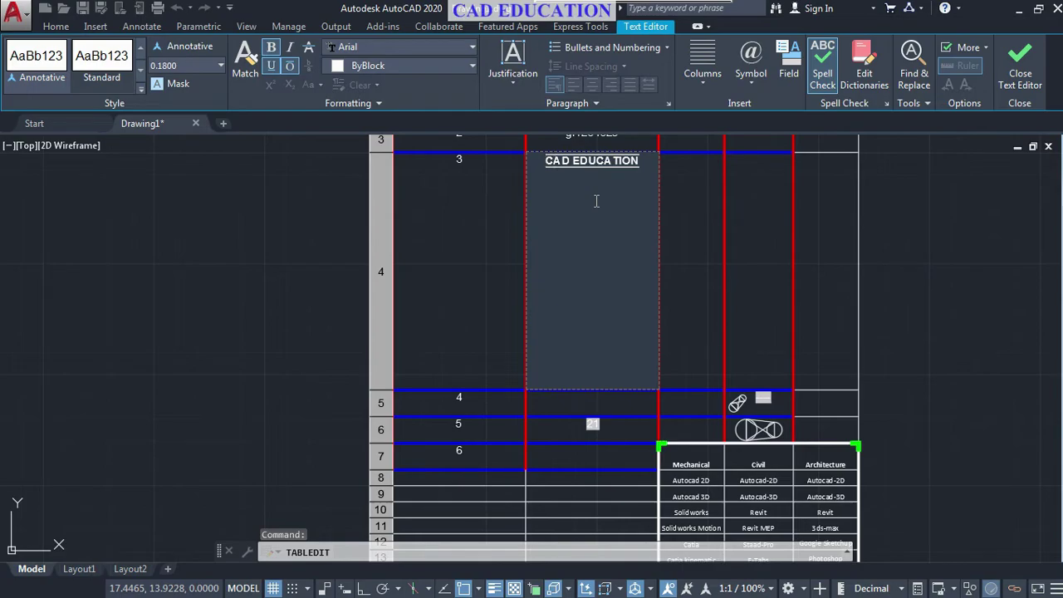
pyautogui.press('Right')
pyautogui.press('Right')
pyautogui.press('Right')
pyautogui.press('Right')
pyautogui.press('Right')
pyautogui.press('Right')
pyautogui.press('Right')
pyautogui.press('Right')
pyautogui.press('Right')
pyautogui.press('Right')
pyautogui.press('Left')
pyautogui.doubleClick(590, 189)
pyautogui.click(646, 168)
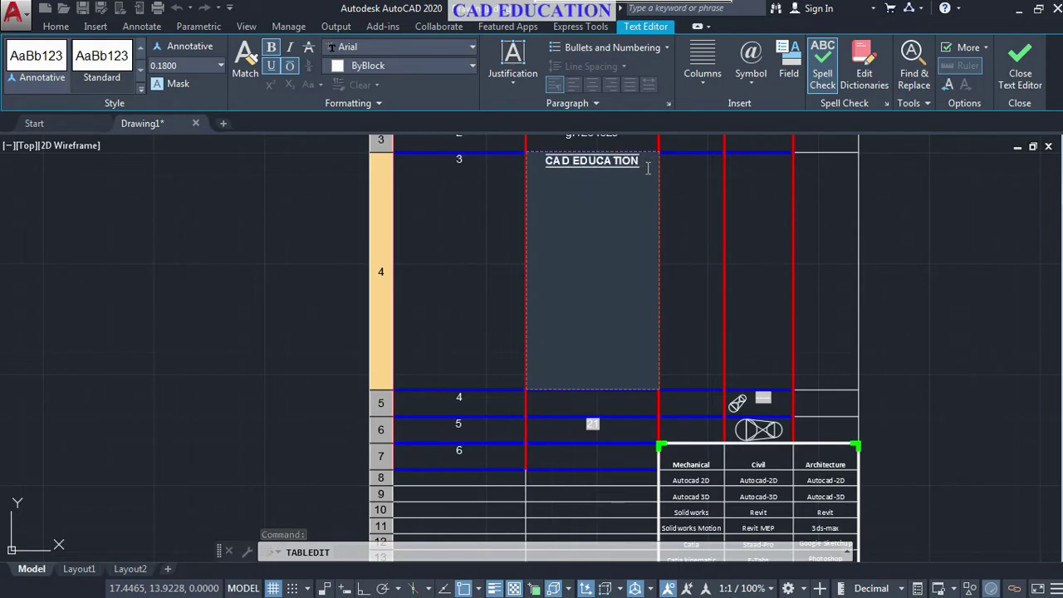
pyautogui.write('X')
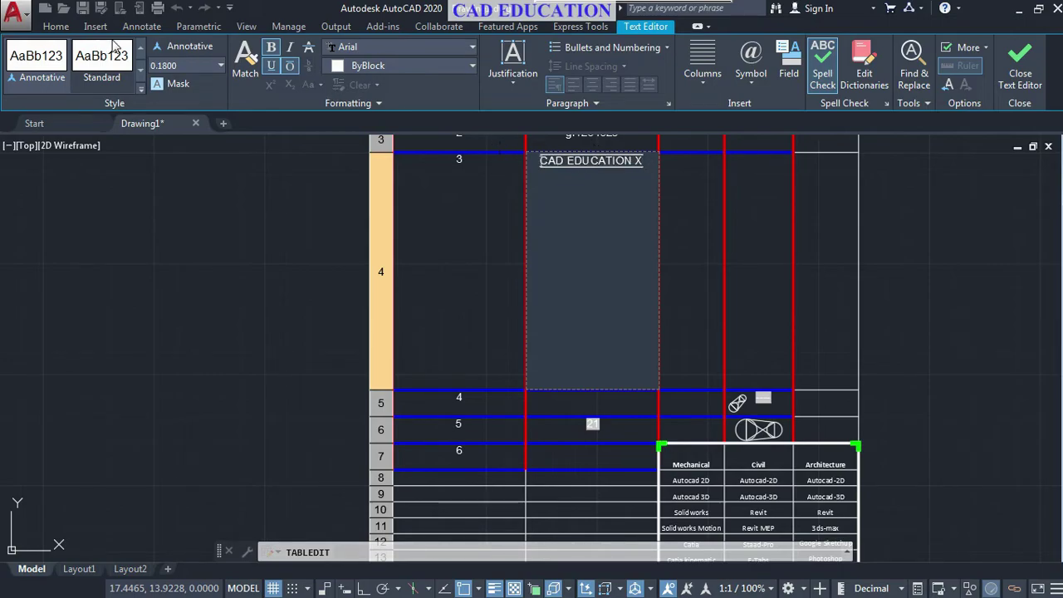
pyautogui.click(297, 70)
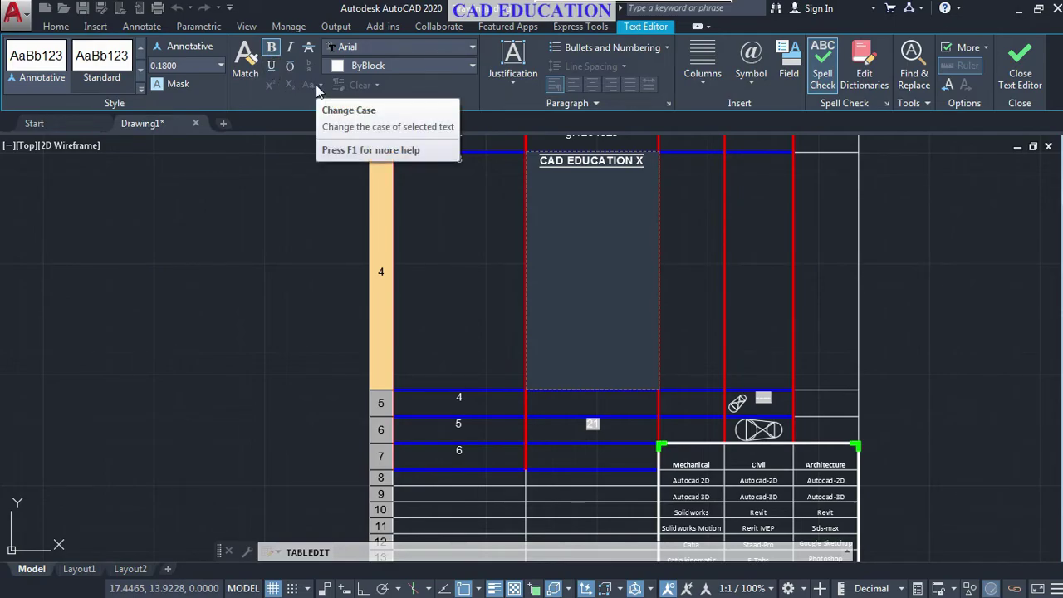
pyautogui.click(594, 253)
pyautogui.click(688, 249)
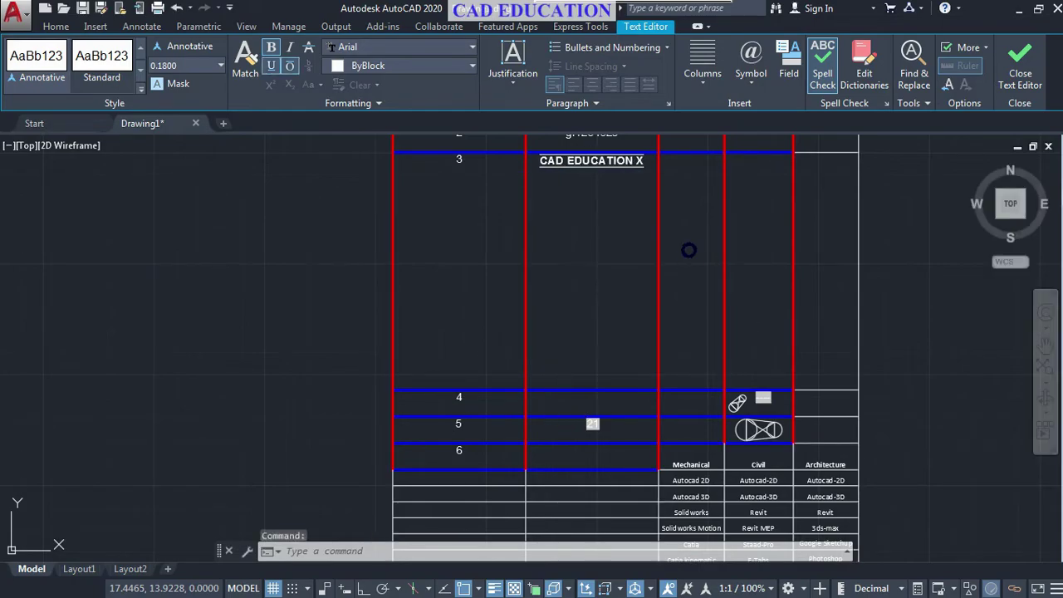
# Step: Enter X2 as text in cell C4
pyautogui.doubleClick(706, 200)
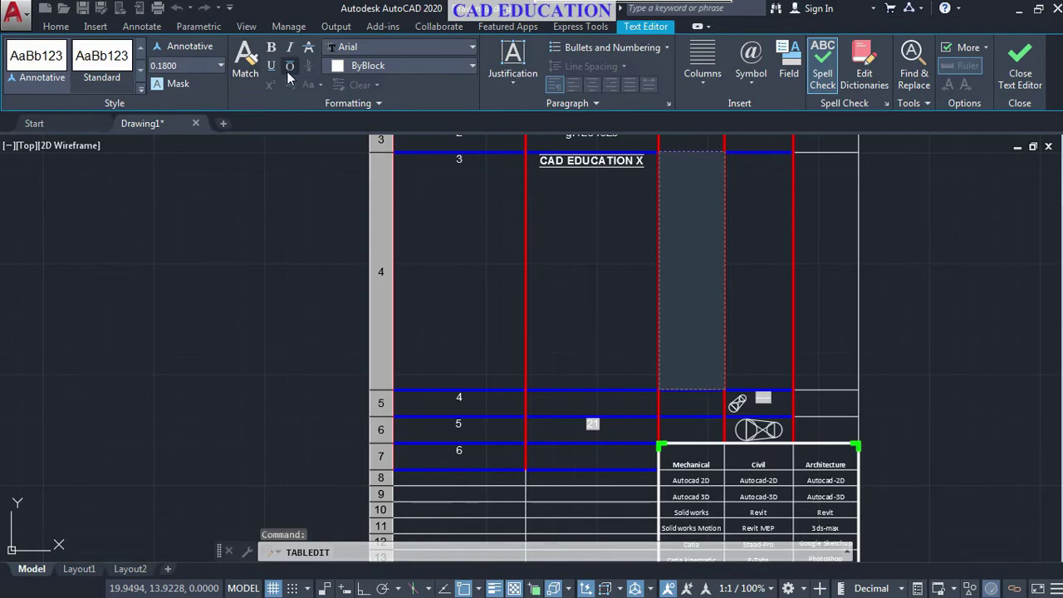
pyautogui.write('X')
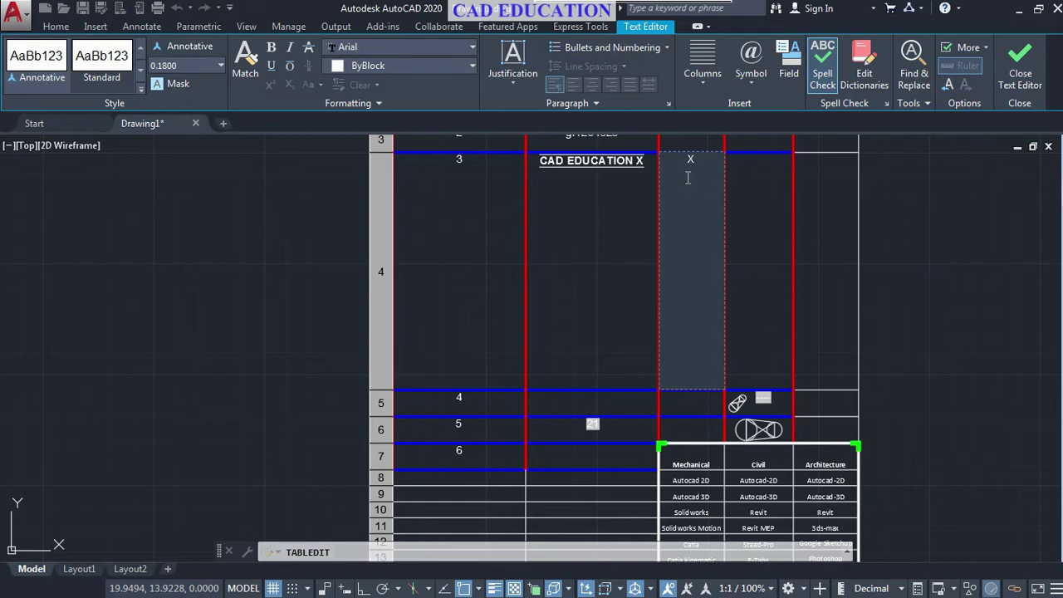
pyautogui.write('2')
pyautogui.click(694, 208)
pyautogui.click(288, 48)
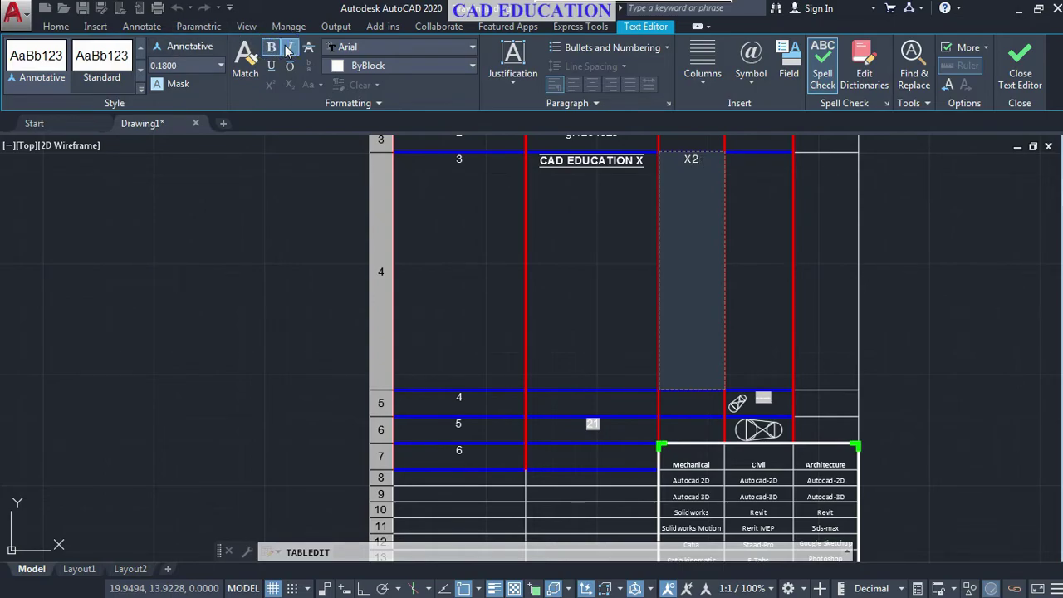
# Step: Try superscript formatting on the entire X2 entry in cell C4
pyautogui.doubleClick(699, 159)
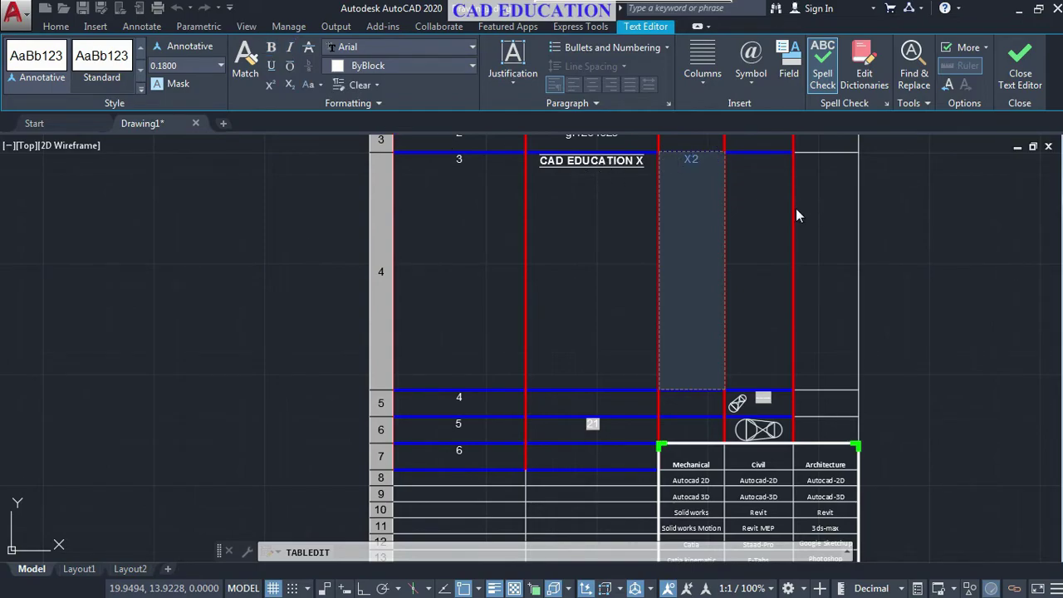
pyautogui.click(269, 85)
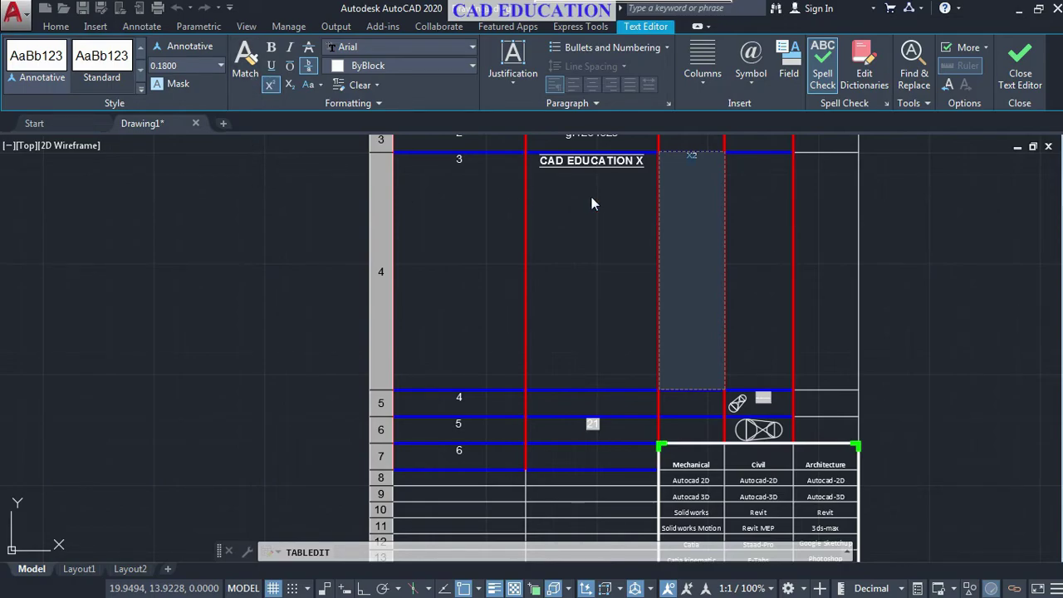
pyautogui.click(689, 190)
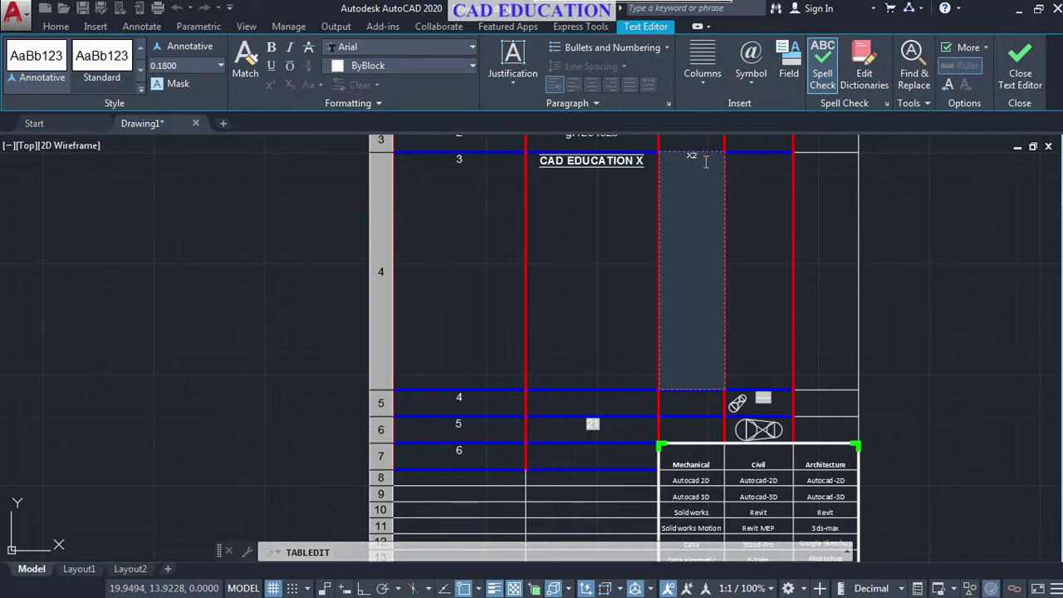
# Step: Replace the superscript entry in cell C4 with a plain X
pyautogui.write('3')
pyautogui.moveTo(703, 165); pyautogui.dragTo(682, 168)
pyautogui.press('Delete')
# Step: Try superscript formatting on the letter X in cell C4 and return it to normal text
pyautogui.moveTo(712, 165); pyautogui.dragTo(682, 169)
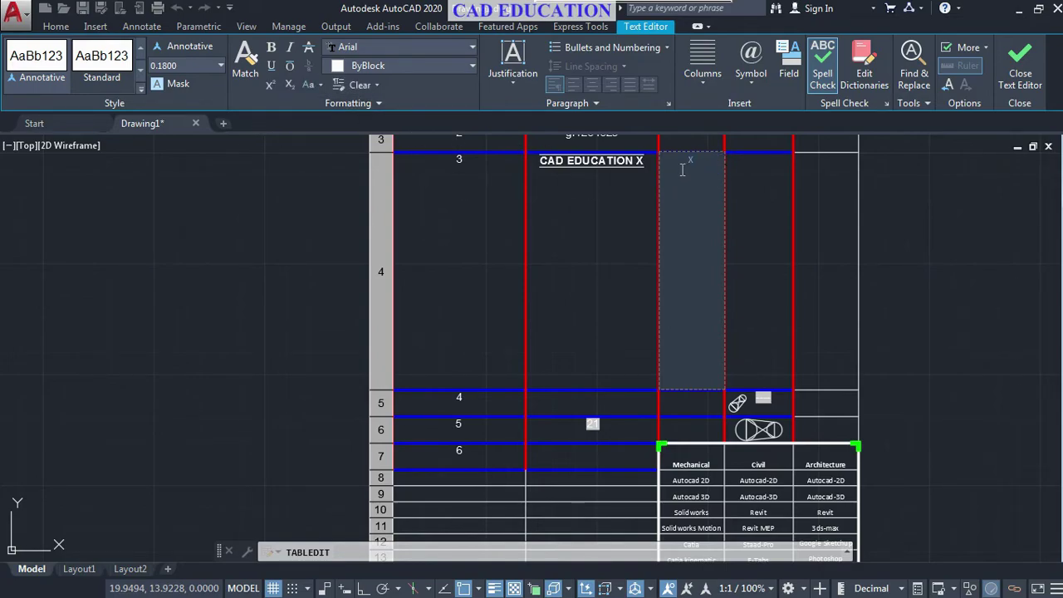
pyautogui.click(277, 87)
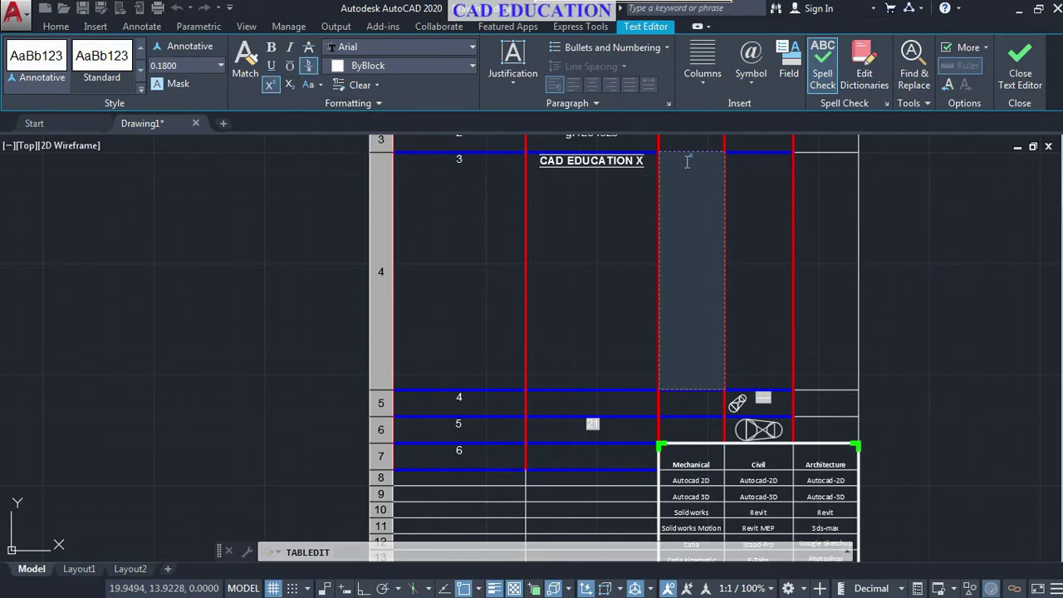
pyautogui.click(687, 162)
pyautogui.click(710, 161)
pyautogui.click(688, 162)
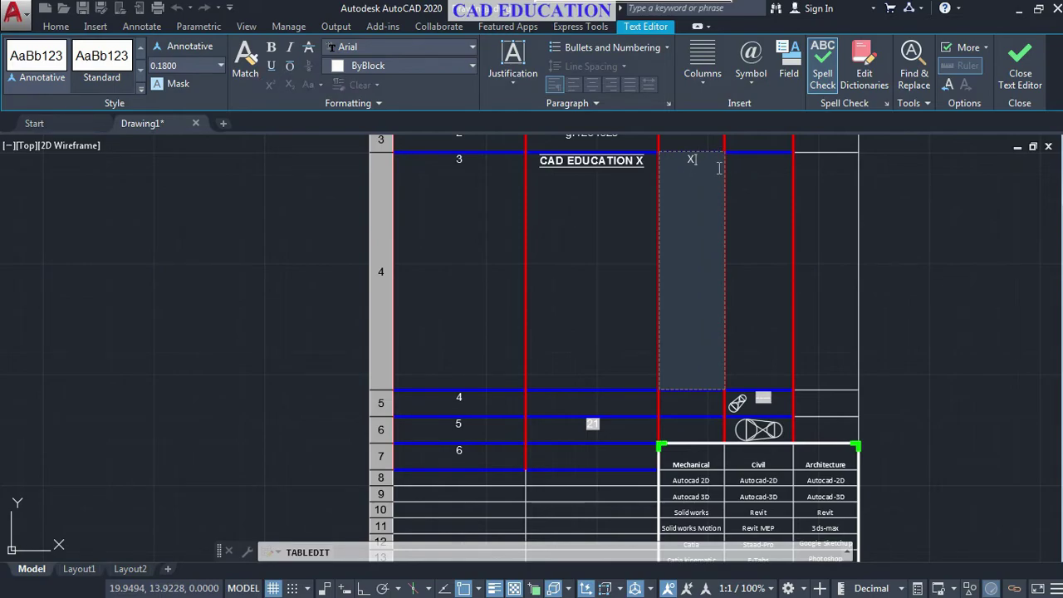
# Step: Complete cell C4 as X2 X2, with the first 2 in superscript and the second 2 in subscript
pyautogui.click(690, 159)
pyautogui.click(270, 85)
pyautogui.click(704, 166)
pyautogui.click(711, 161)
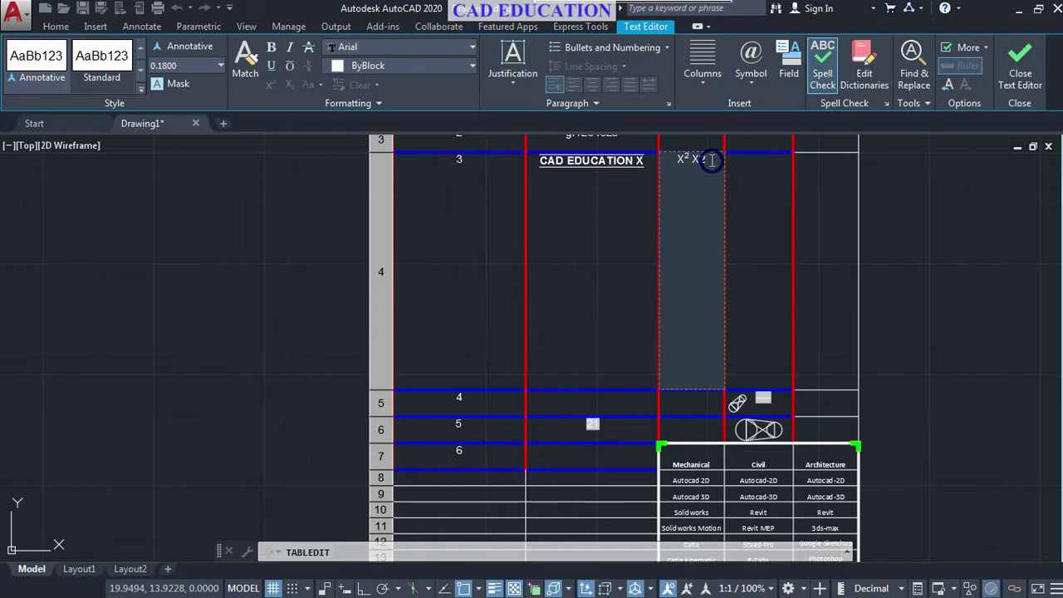
pyautogui.moveTo(708, 160); pyautogui.dragTo(701, 160)
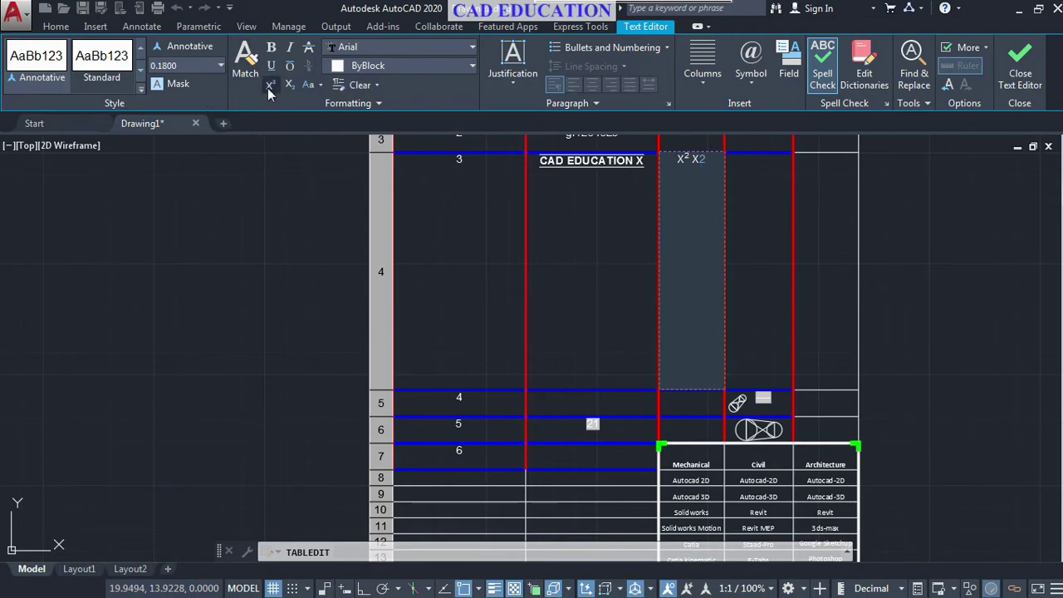
pyautogui.click(292, 88)
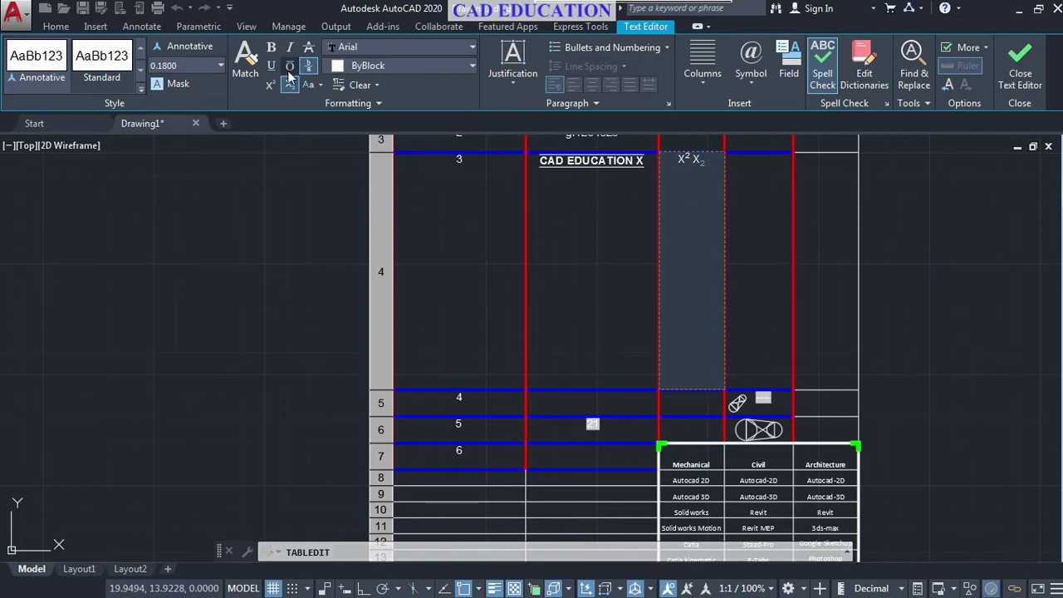
pyautogui.click(320, 85)
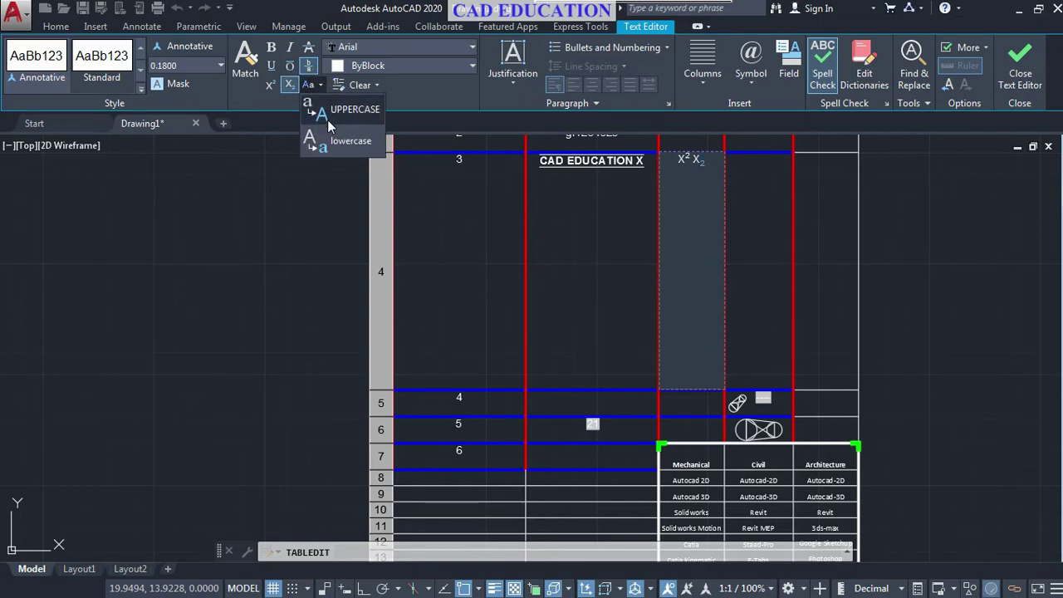
pyautogui.click(684, 223)
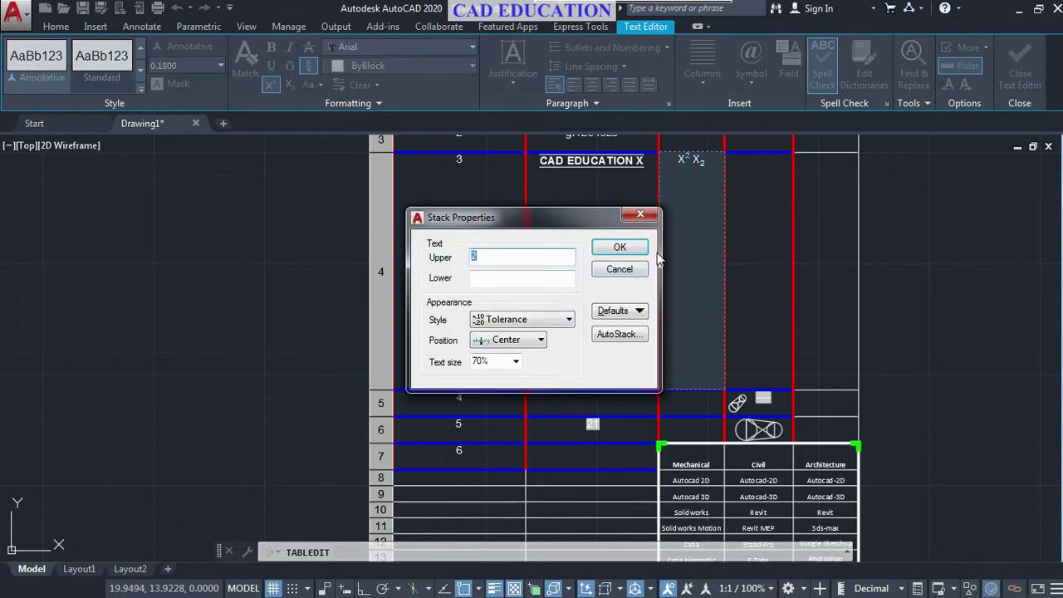
pyautogui.click(639, 213)
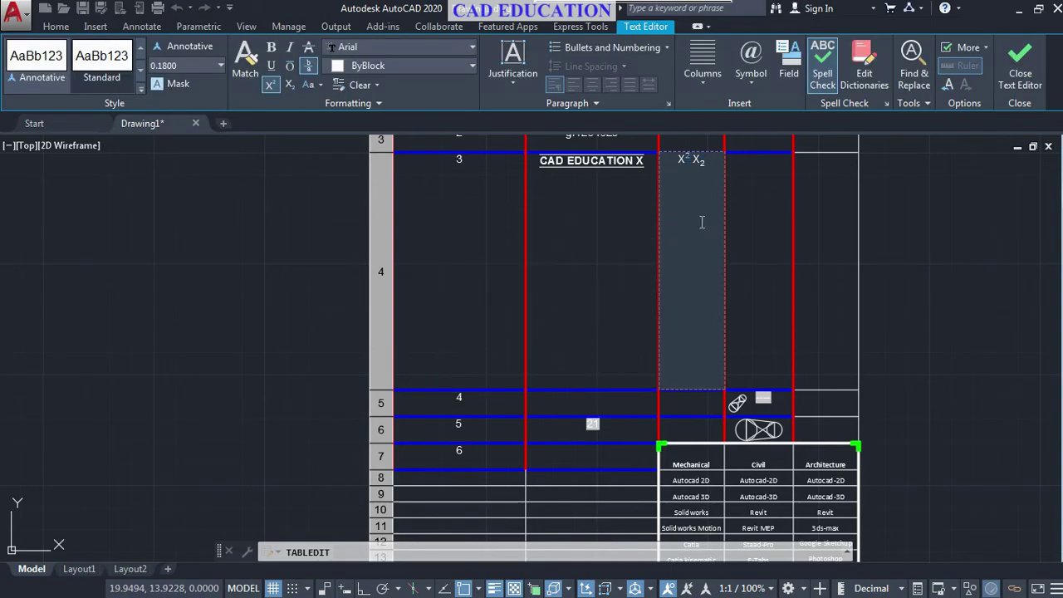
# Step: Enter the text cad in cell D4 of the table
pyautogui.click(745, 219)
pyautogui.doubleClick(746, 219)
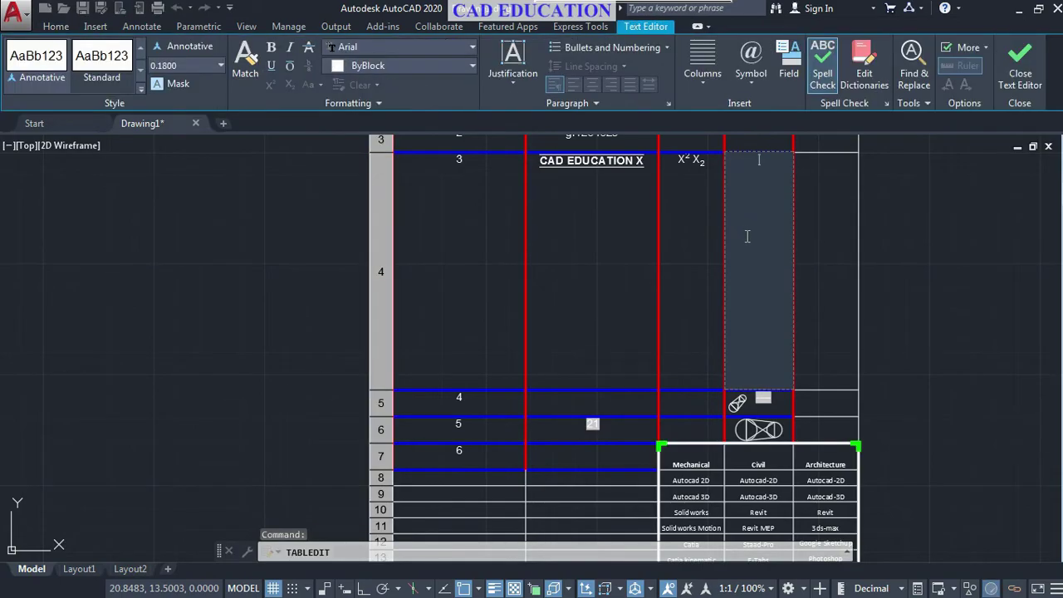
pyautogui.doubleClick(759, 160)
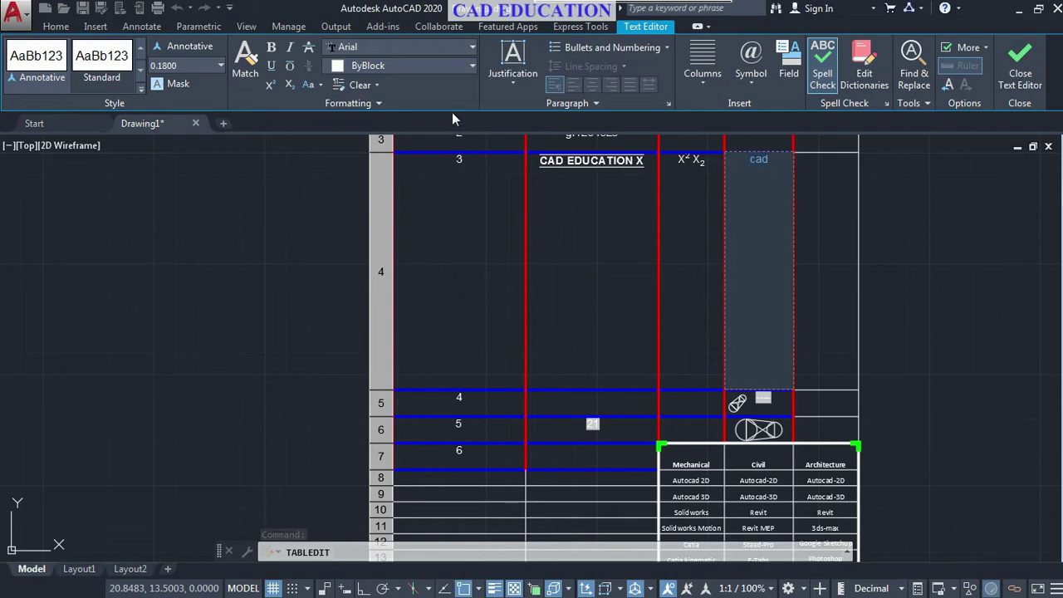
# Step: Convert the cad text in cell D4 to uppercase and back to lowercase
pyautogui.click(316, 84)
pyautogui.click(337, 108)
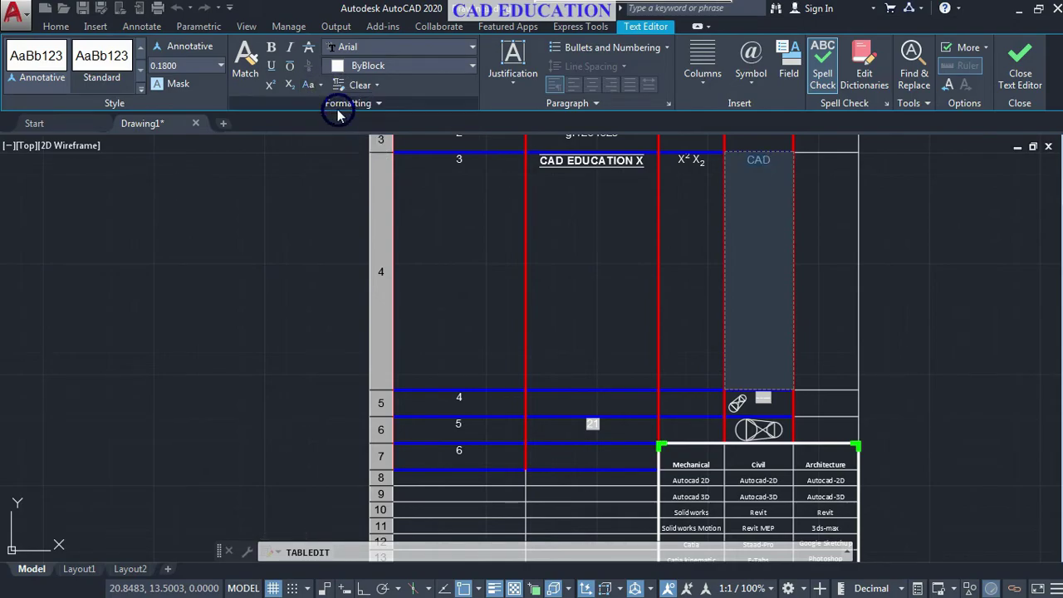
pyautogui.click(311, 86)
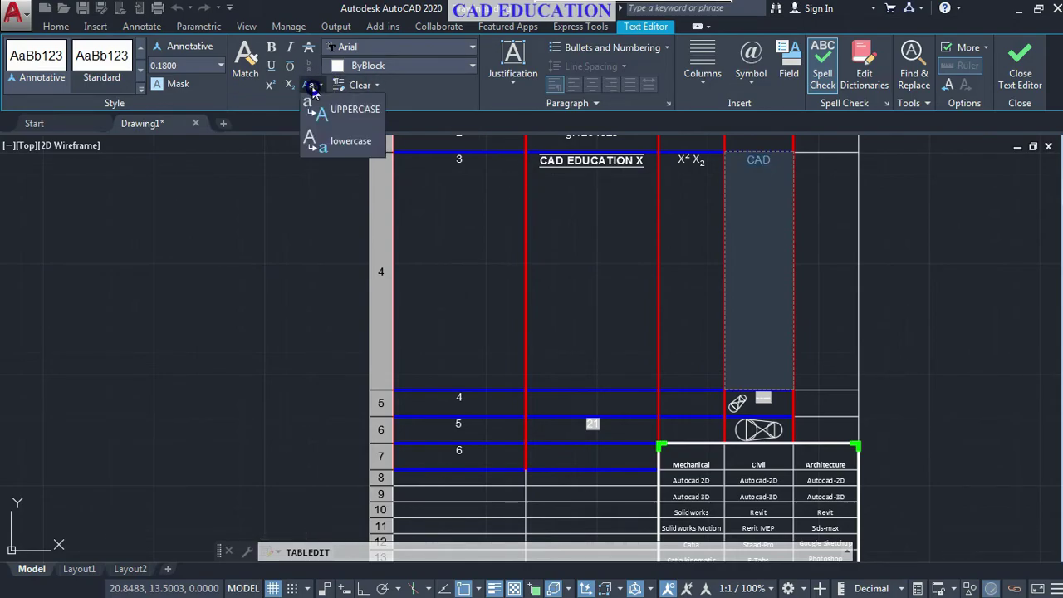
pyautogui.click(329, 143)
pyautogui.click(330, 142)
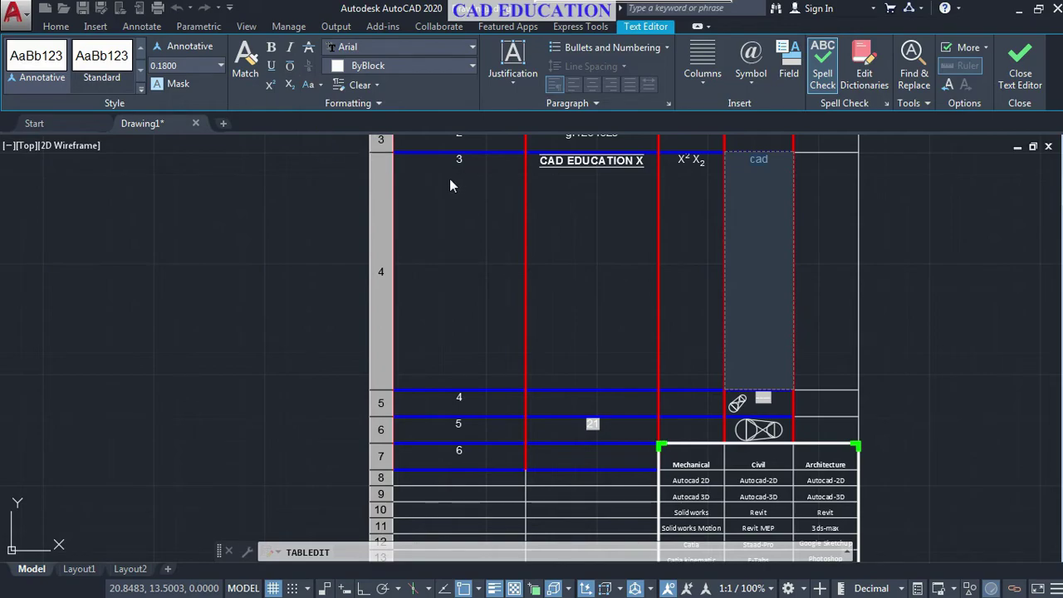
# Step: Look through the available fonts for the cad text in cell D4, keeping Arial
pyautogui.click(392, 48)
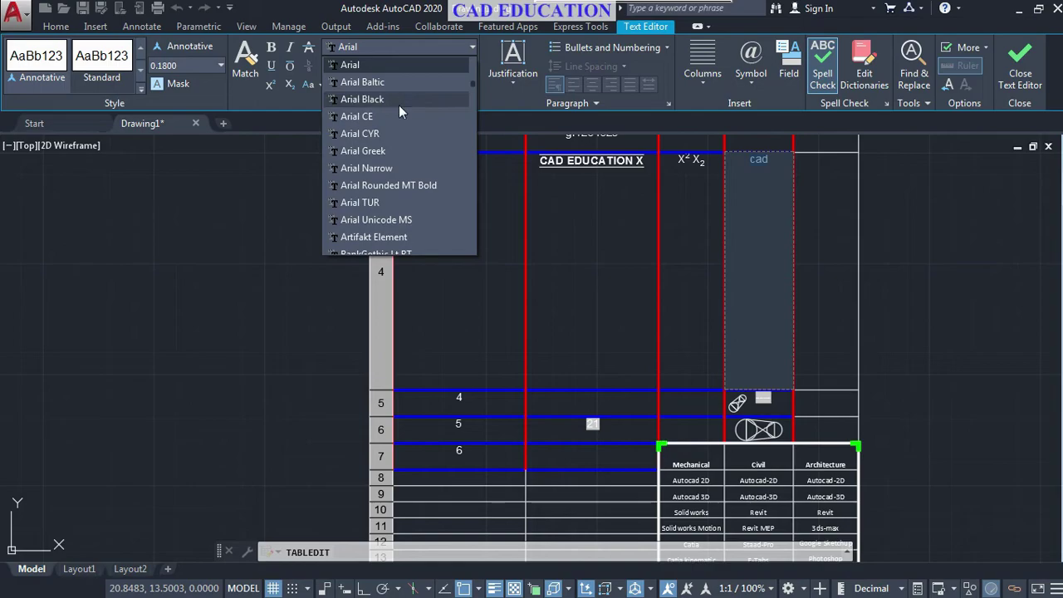
pyautogui.scroll(-5, 393, 111)
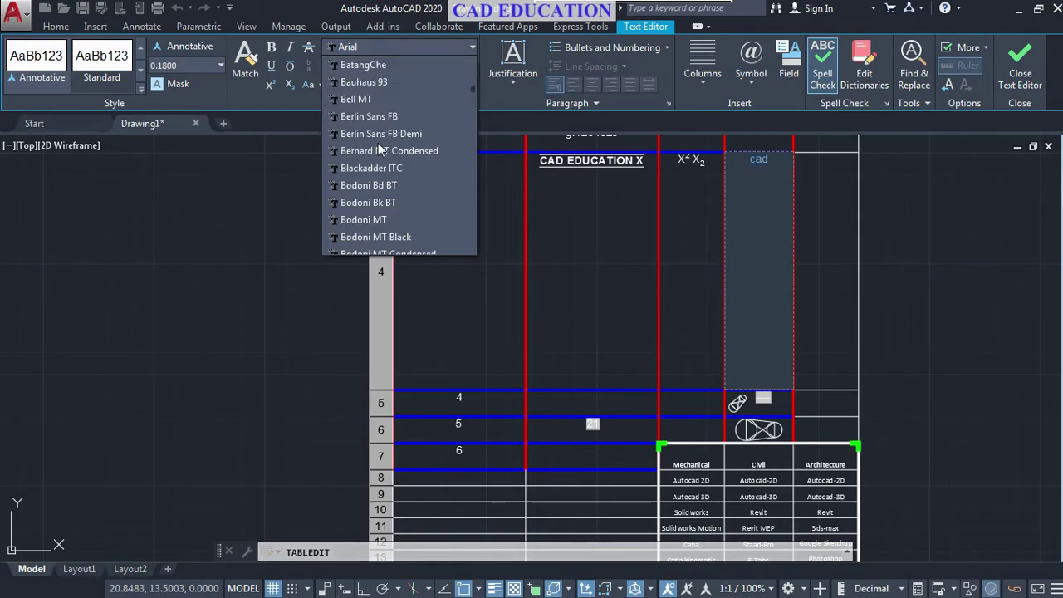
pyautogui.scroll(-10, 378, 146)
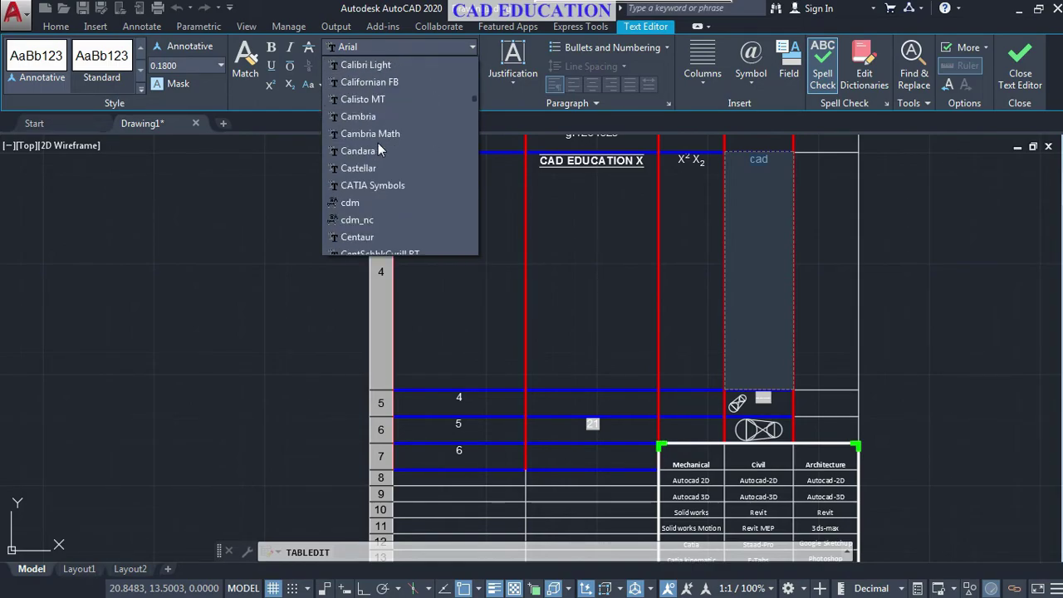
pyautogui.scroll(-15, 377, 145)
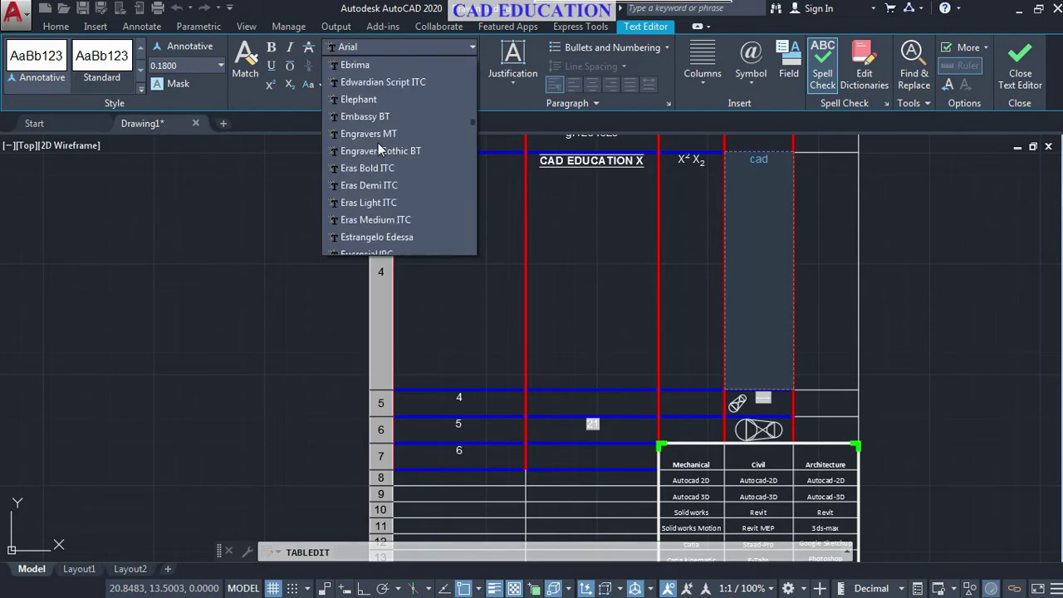
pyautogui.scroll(-5, 378, 143)
pyautogui.scroll(6, 377, 143)
pyautogui.click(395, 47)
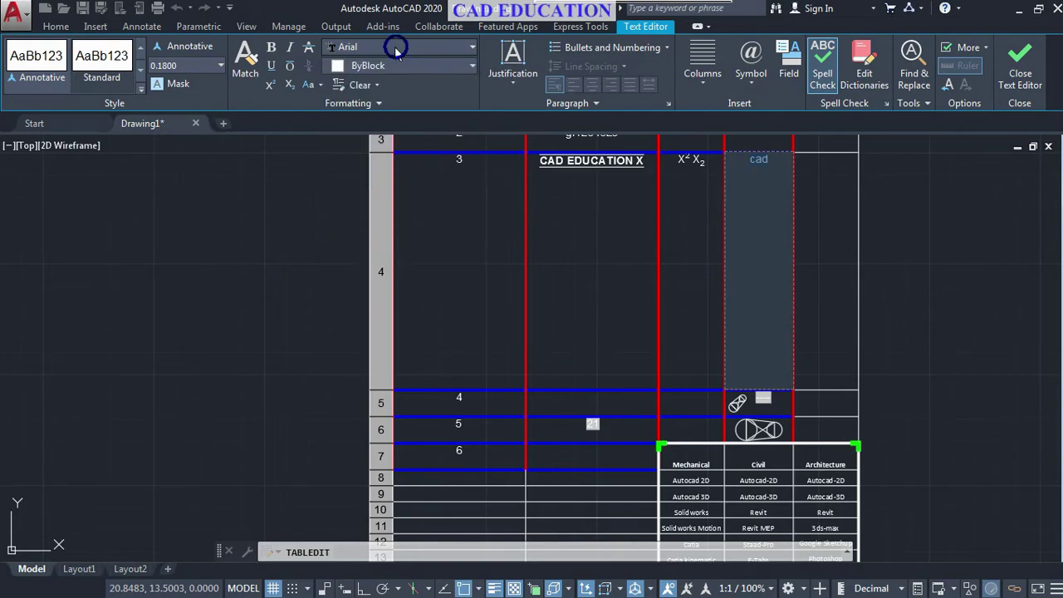
# Step: Set the color of the cad text in cell D4 to Red
pyautogui.click(391, 66)
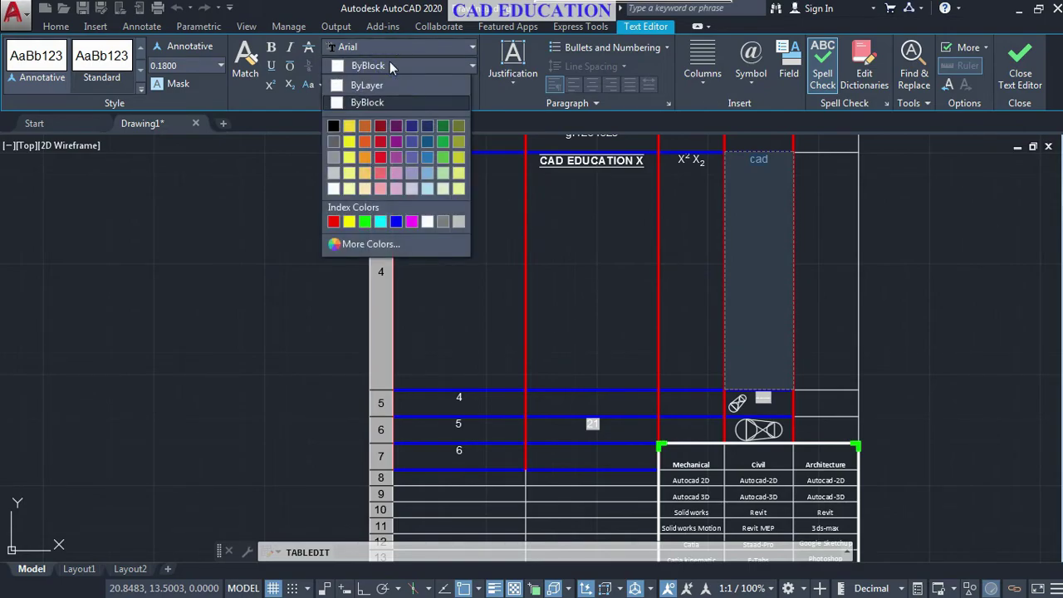
pyautogui.click(333, 221)
pyautogui.scroll(4, 797, 156)
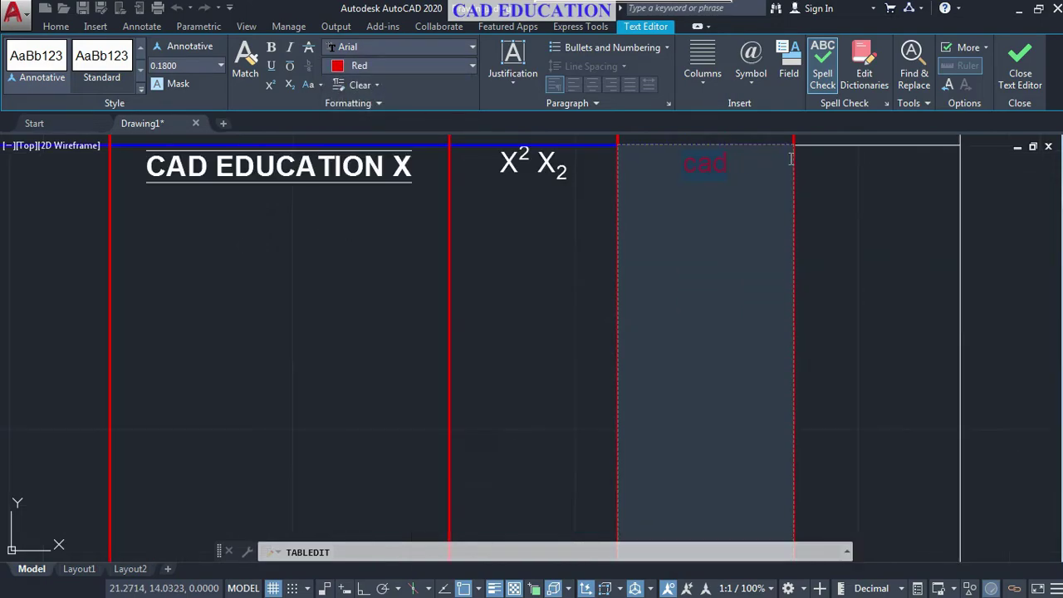
# Step: Try to remove all formatting from the cad text and to allow bullets and lists in cell D4
pyautogui.click(381, 84)
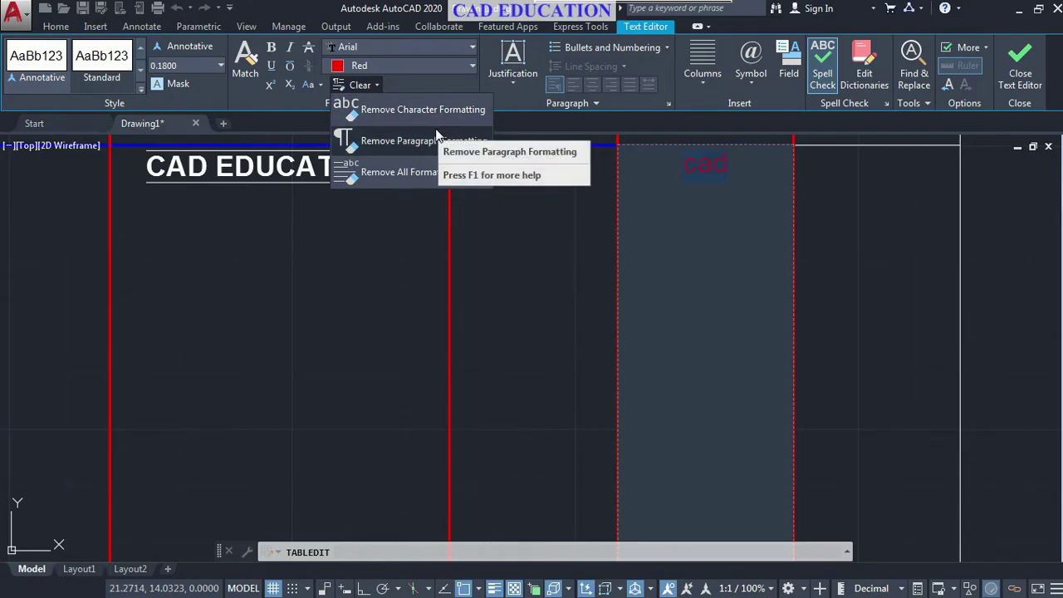
pyautogui.click(405, 170)
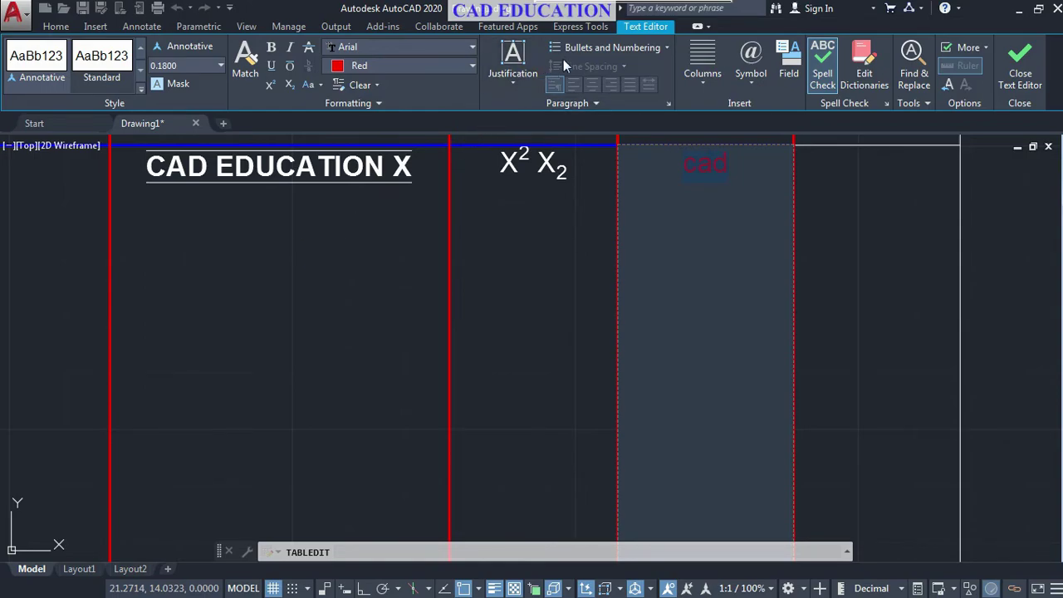
pyautogui.click(581, 47)
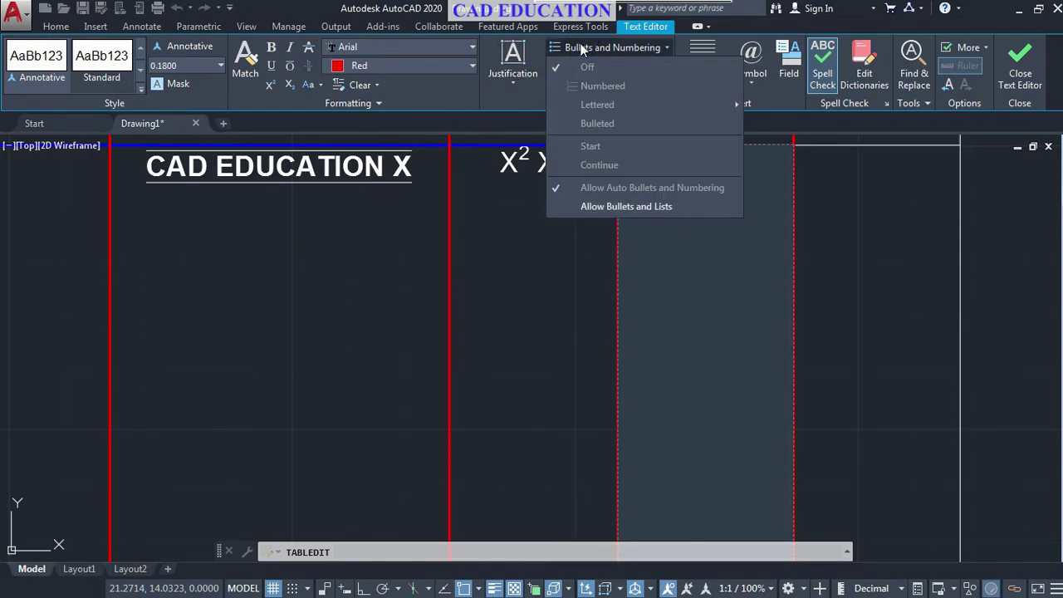
pyautogui.click(611, 208)
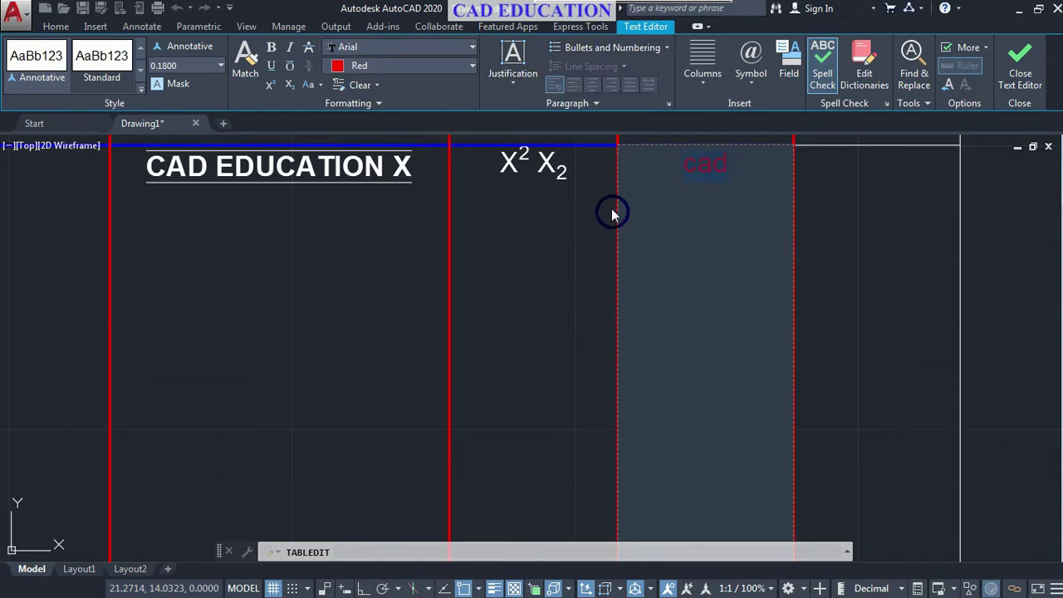
pyautogui.click(563, 51)
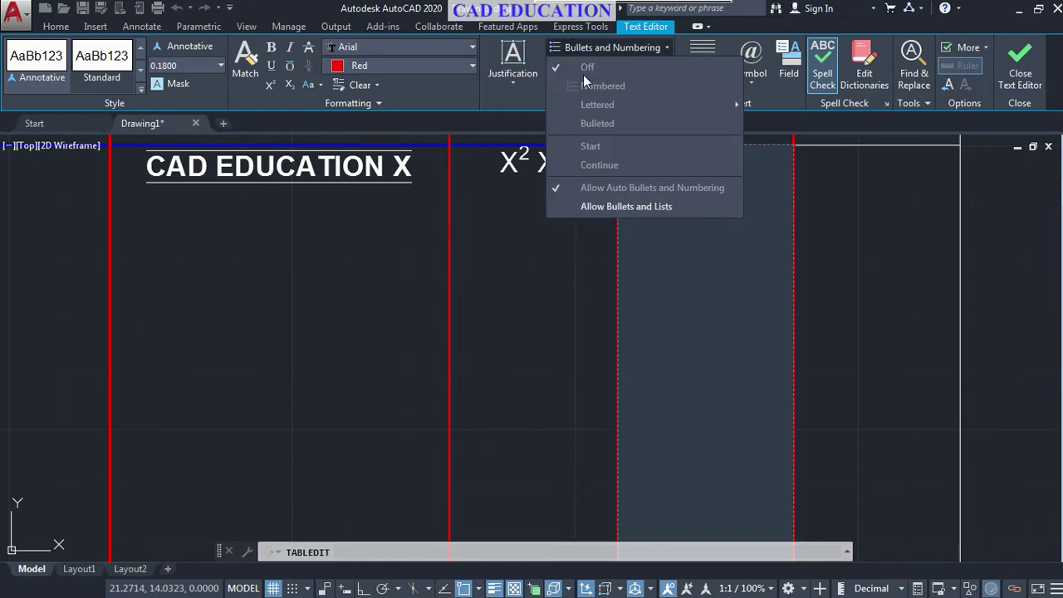
pyautogui.click(654, 280)
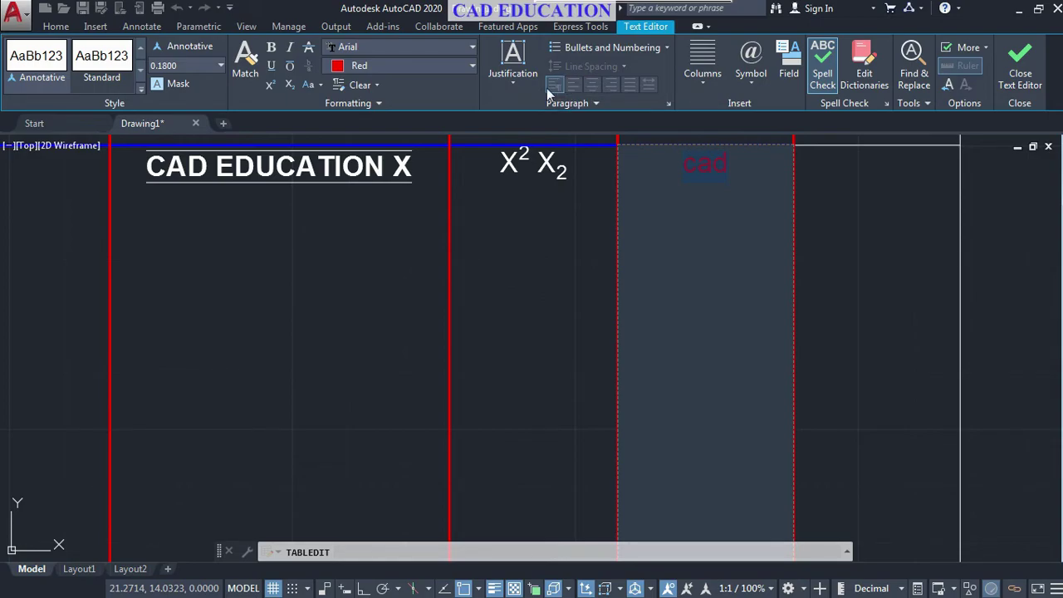
pyautogui.click(377, 85)
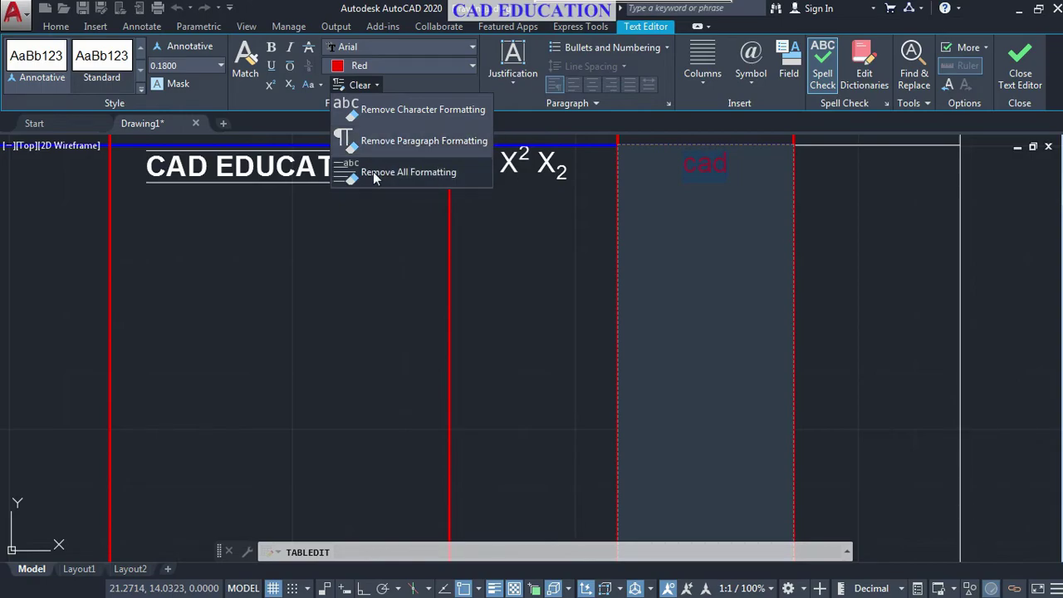
pyautogui.click(376, 318)
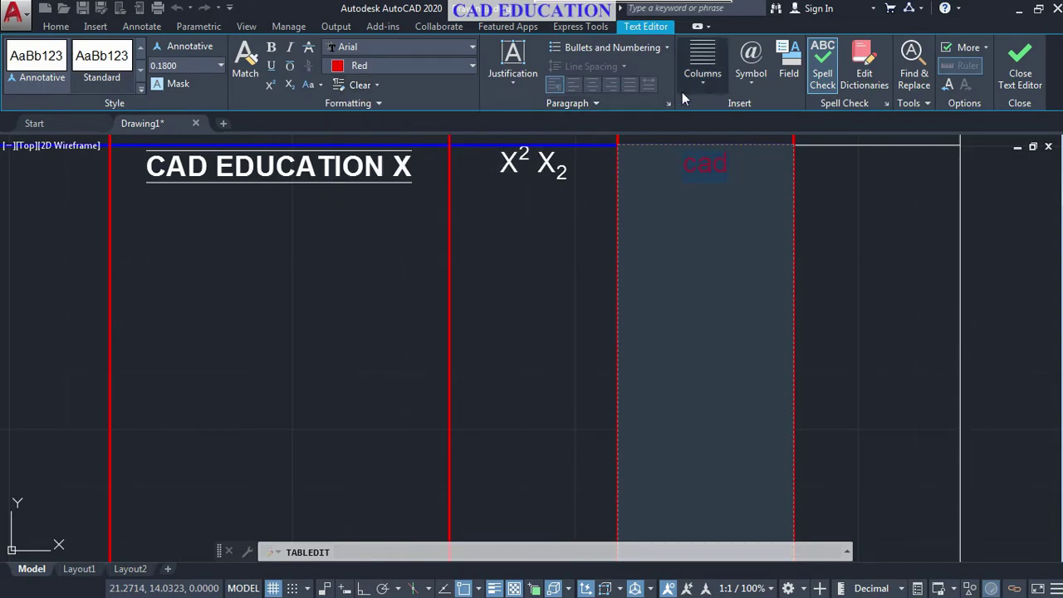
pyautogui.click(702, 79)
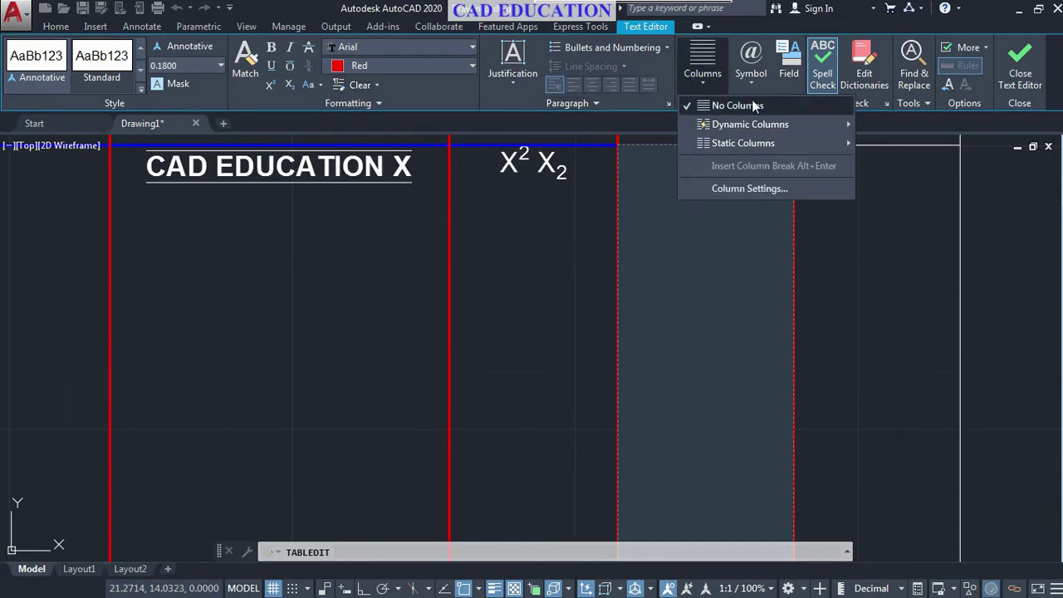
pyautogui.click(706, 289)
# Step: Add the diameter, plus/minus, degrees and delta symbols after cad in cell D4 and finish editing the cell
pyautogui.click(747, 192)
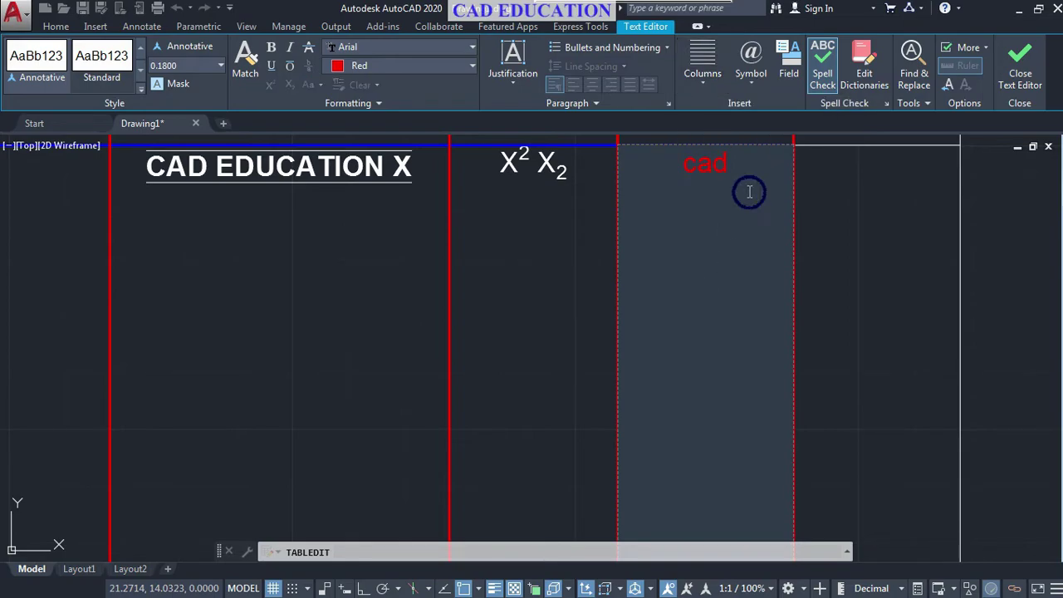
pyautogui.click(763, 89)
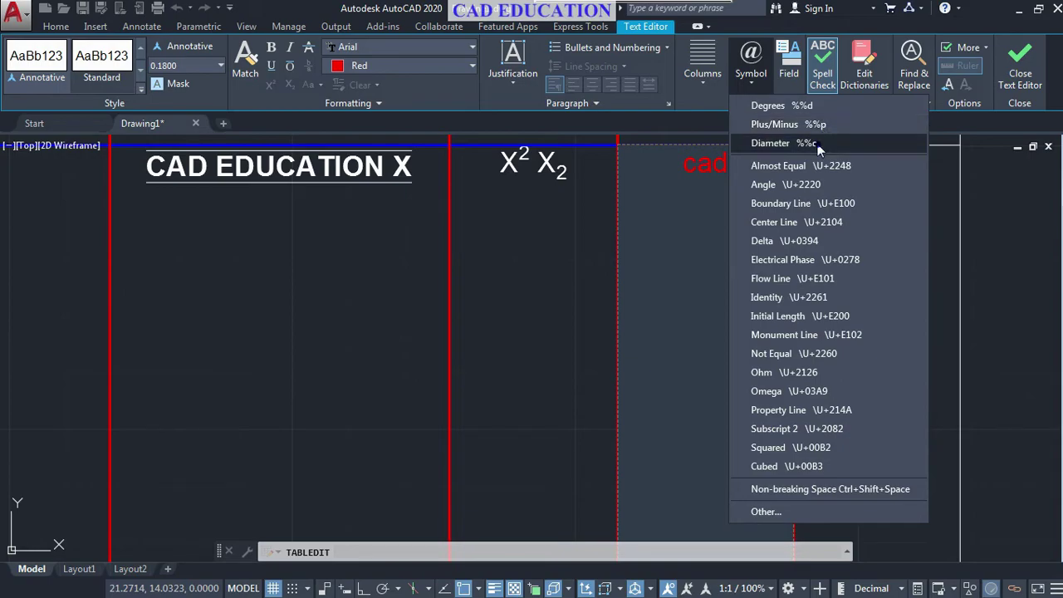
pyautogui.click(817, 143)
pyautogui.click(751, 76)
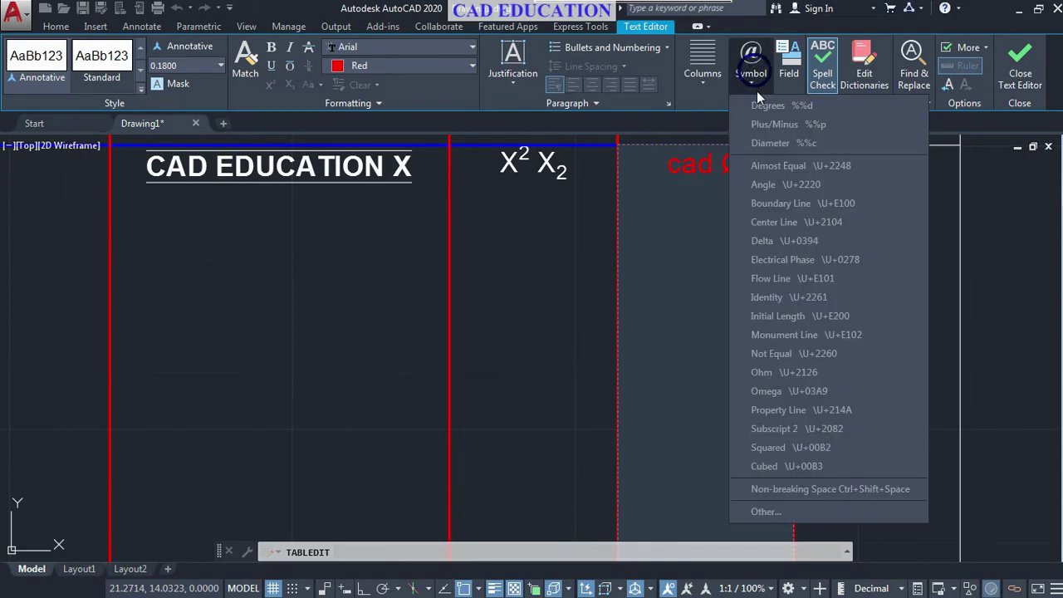
pyautogui.click(762, 123)
pyautogui.click(763, 74)
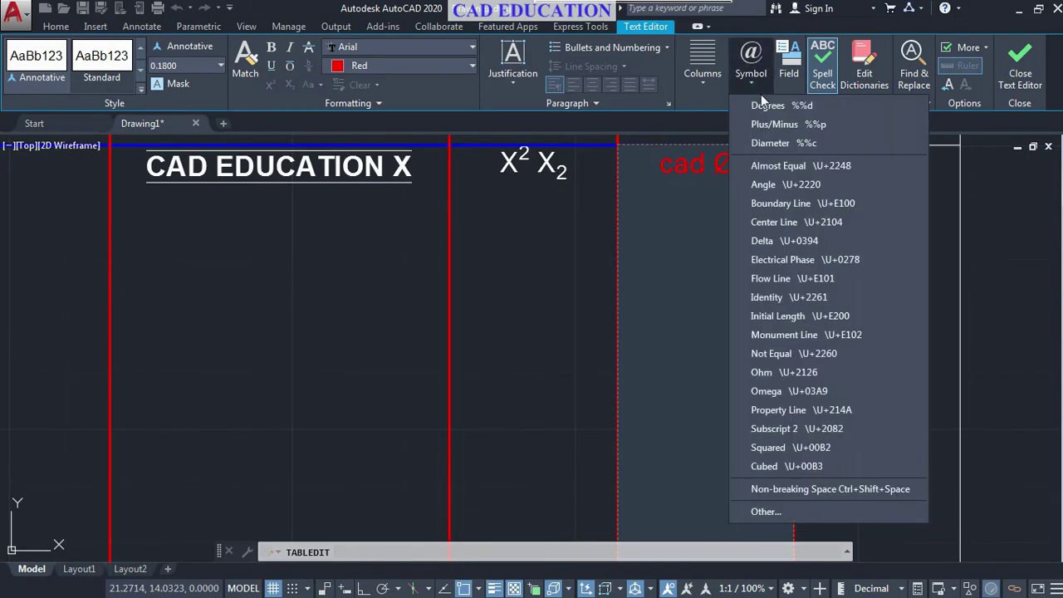
pyautogui.click(762, 107)
pyautogui.click(760, 91)
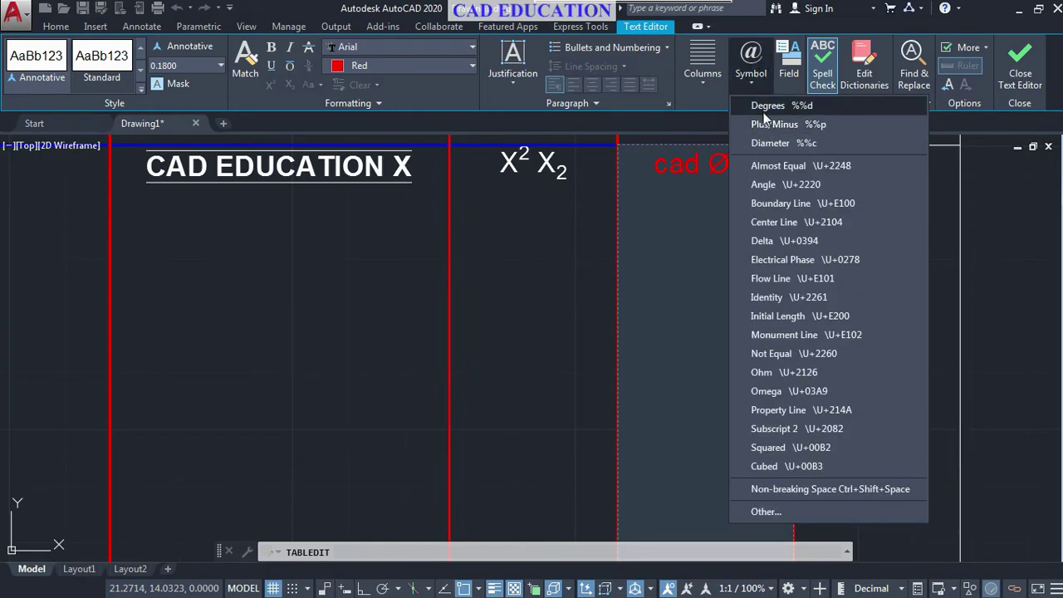
pyautogui.click(773, 238)
pyautogui.click(743, 237)
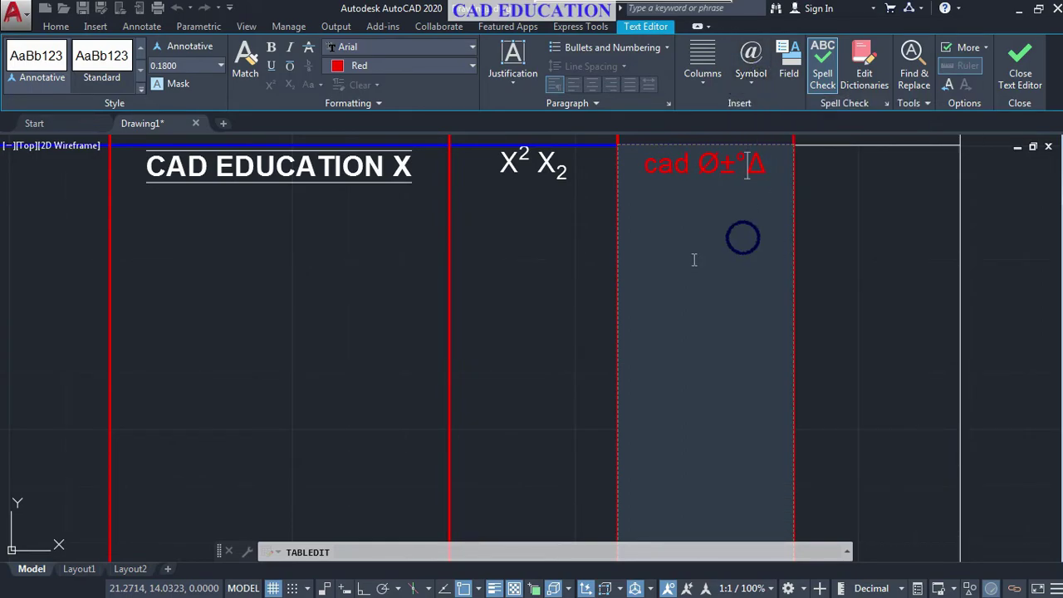
pyautogui.click(818, 226)
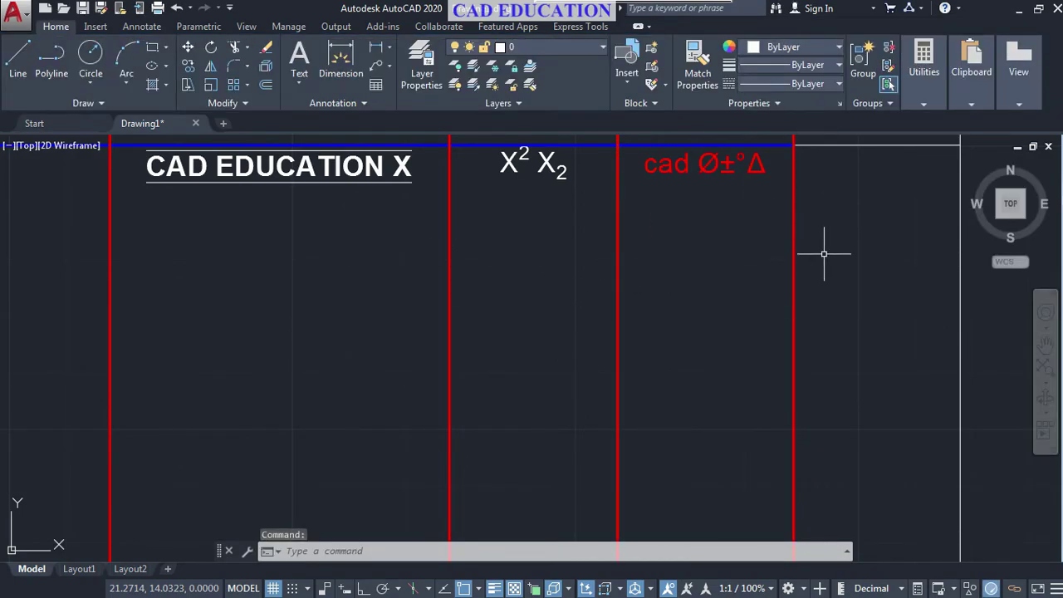
# Step: Enter the misspelled word BLOKC in cell E4 and toggle spell checking off and back on
pyautogui.doubleClick(883, 254)
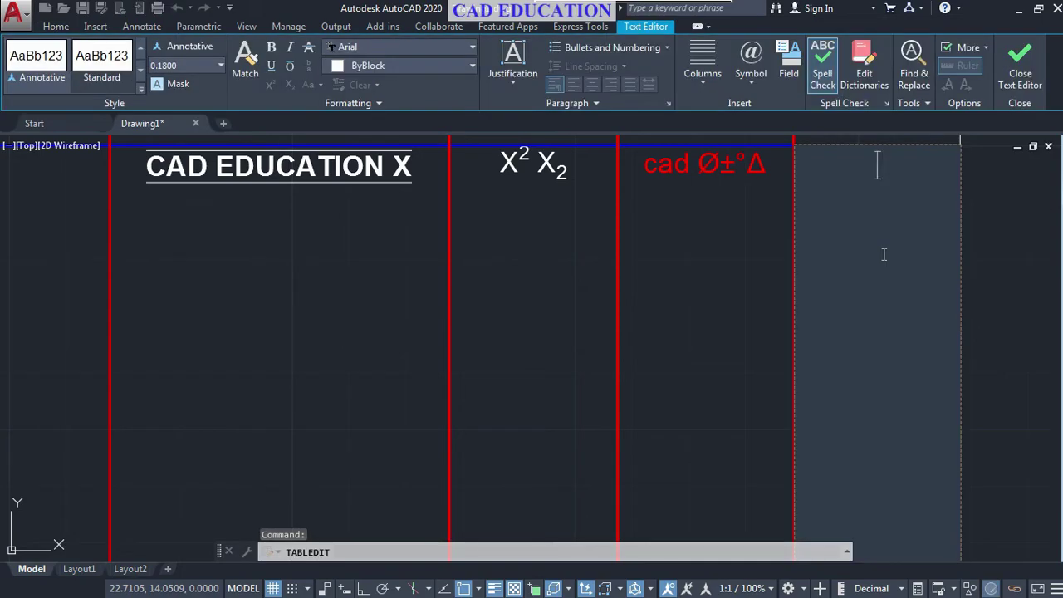
pyautogui.write('BL')
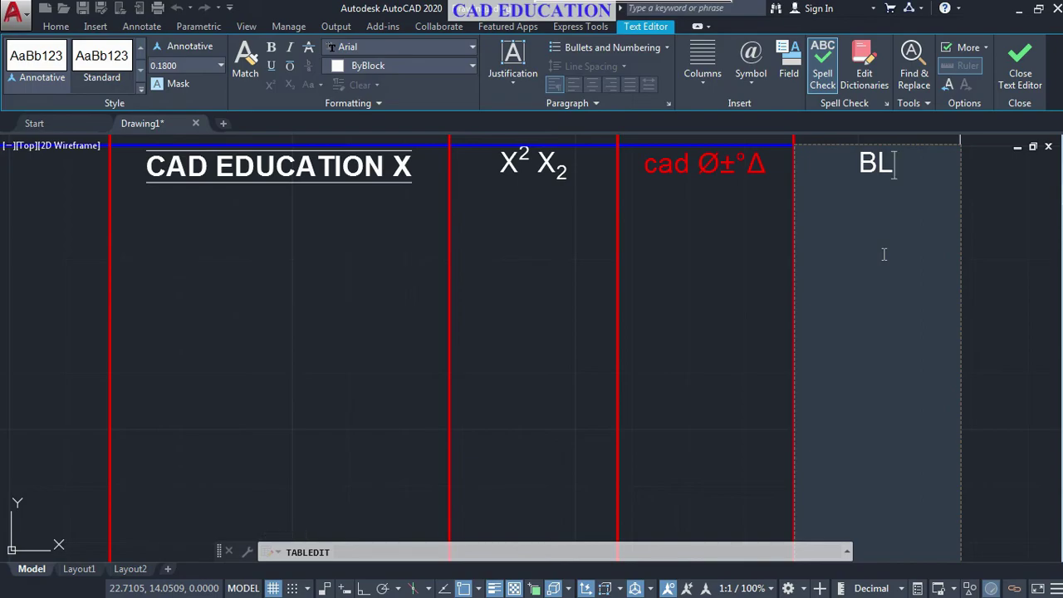
pyautogui.write('OK')
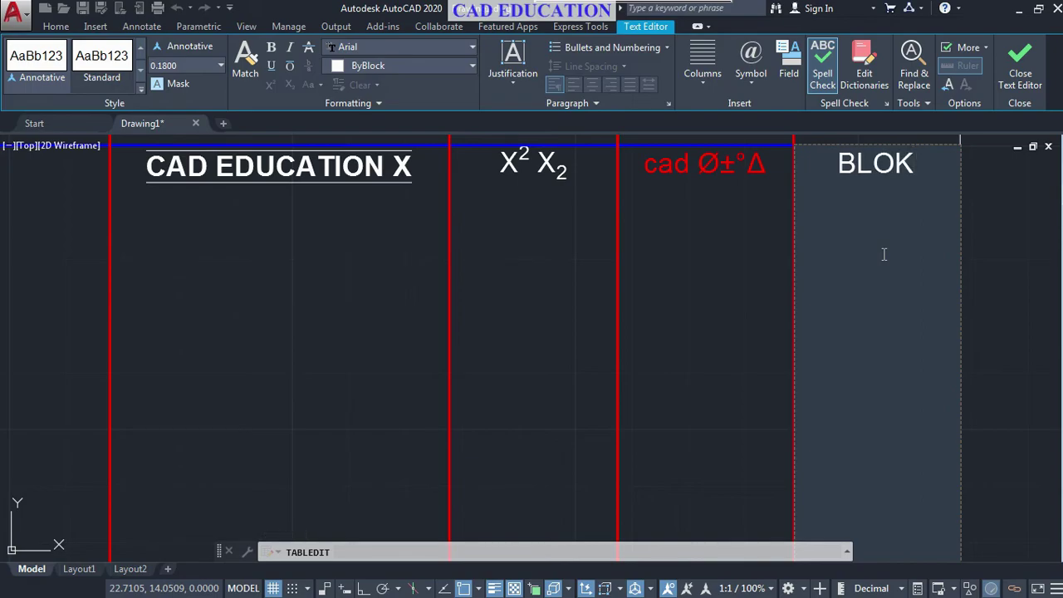
pyautogui.write('C')
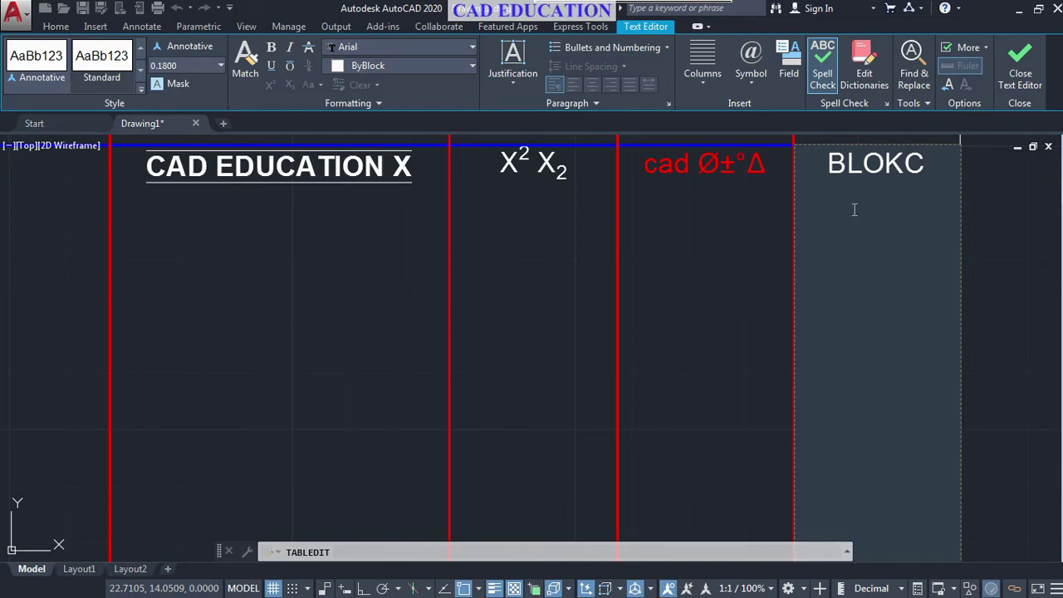
pyautogui.click(813, 81)
pyautogui.click(823, 78)
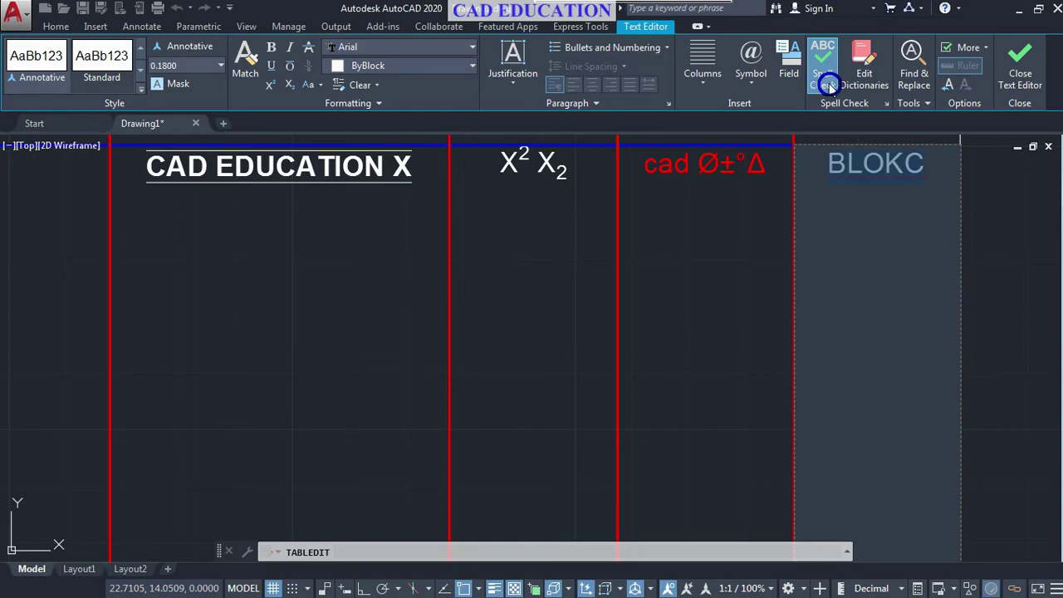
# Step: Add the word BLOKC to the sample.cus custom dictionary
pyautogui.click(861, 75)
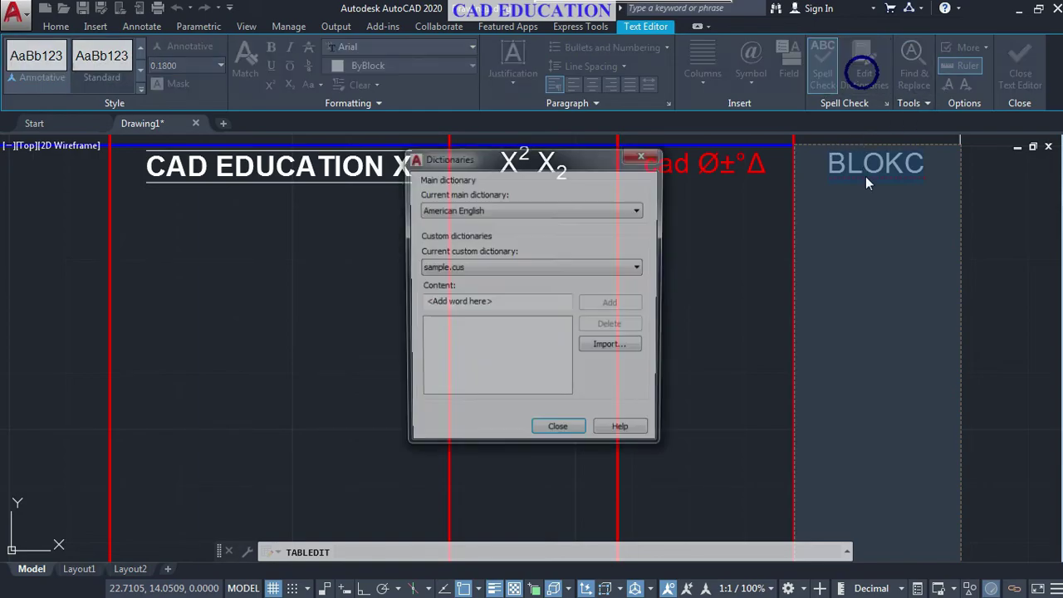
pyautogui.click(488, 303)
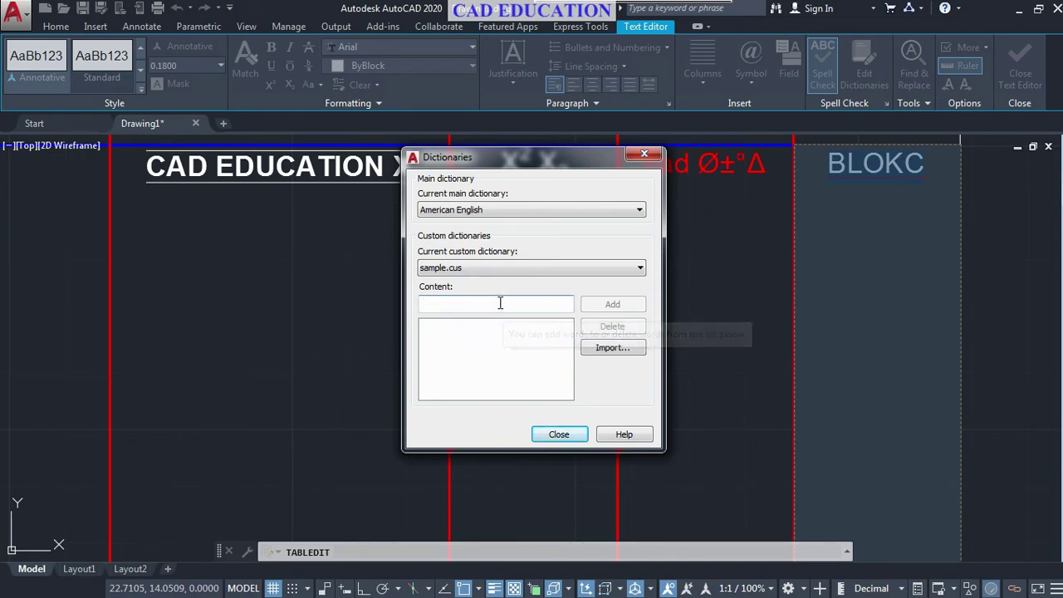
pyautogui.click(640, 349)
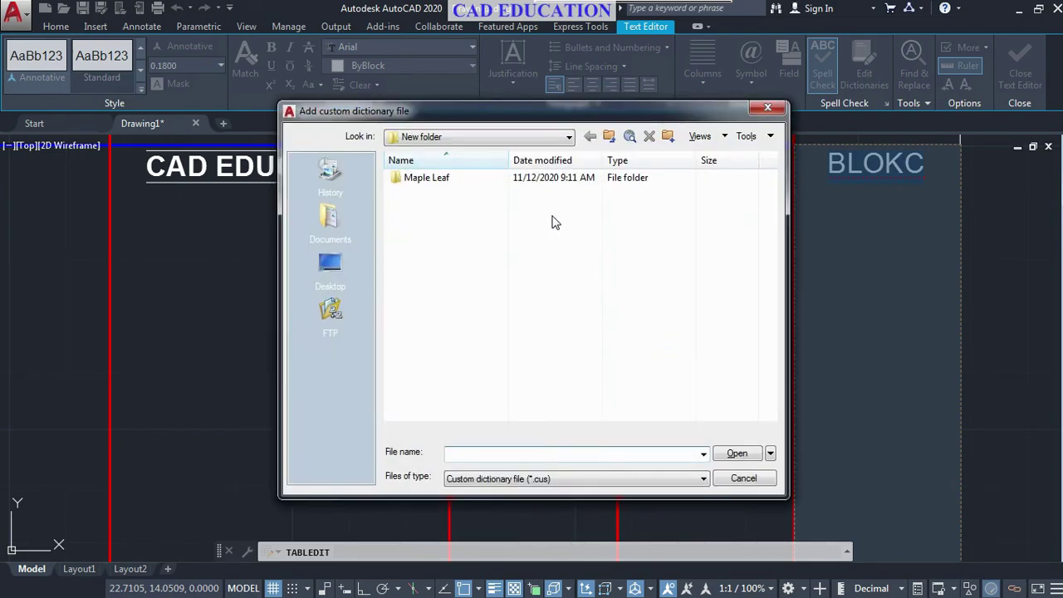
pyautogui.click(766, 108)
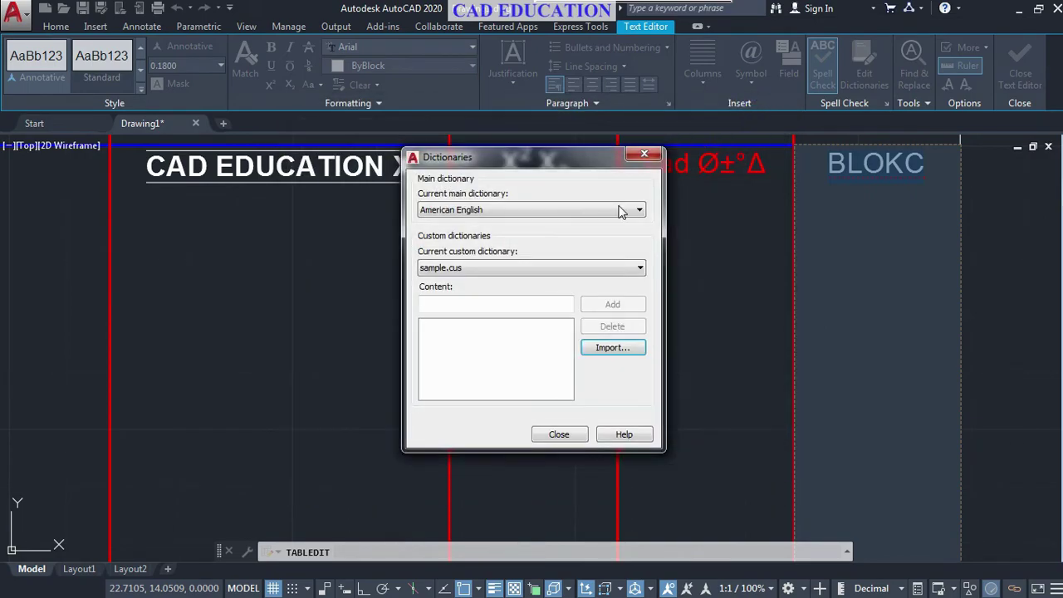
pyautogui.click(451, 305)
pyautogui.write('BLOKC')
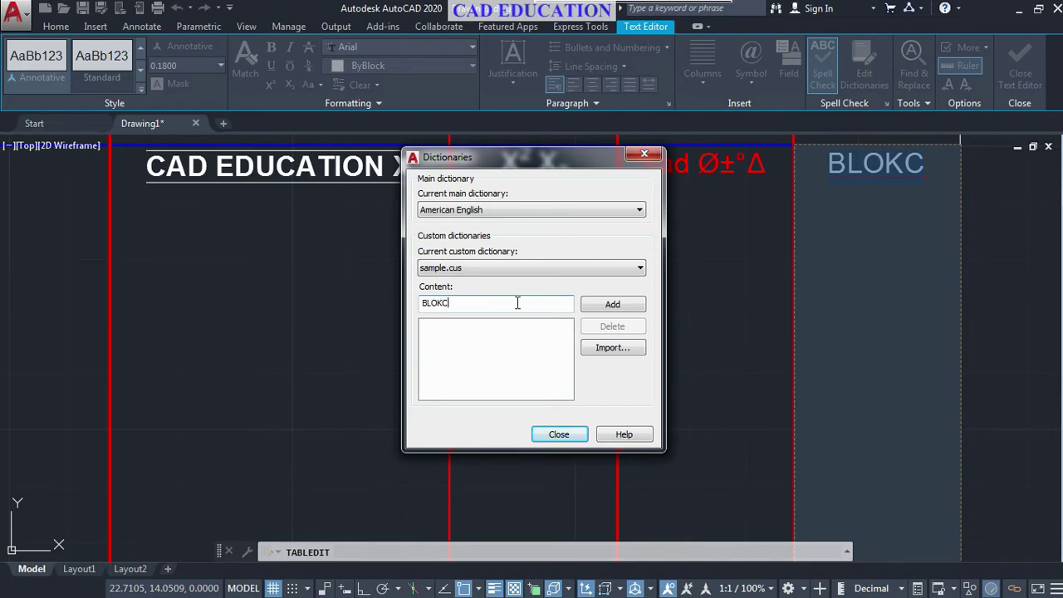
pyautogui.click(595, 307)
pyautogui.click(558, 434)
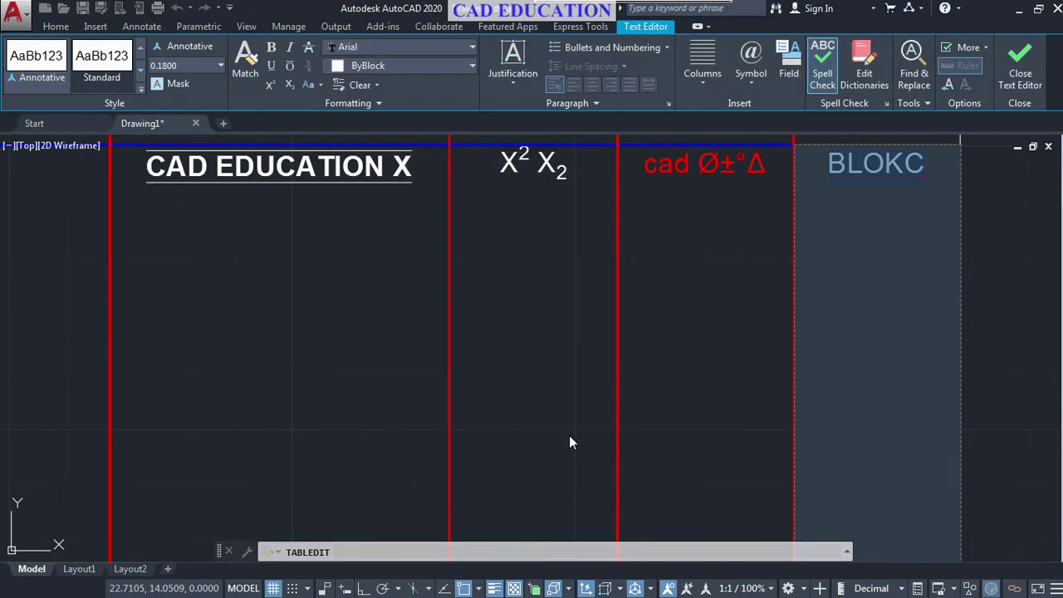
# Step: Check the word list of the sample.cus custom dictionary
pyautogui.click(866, 82)
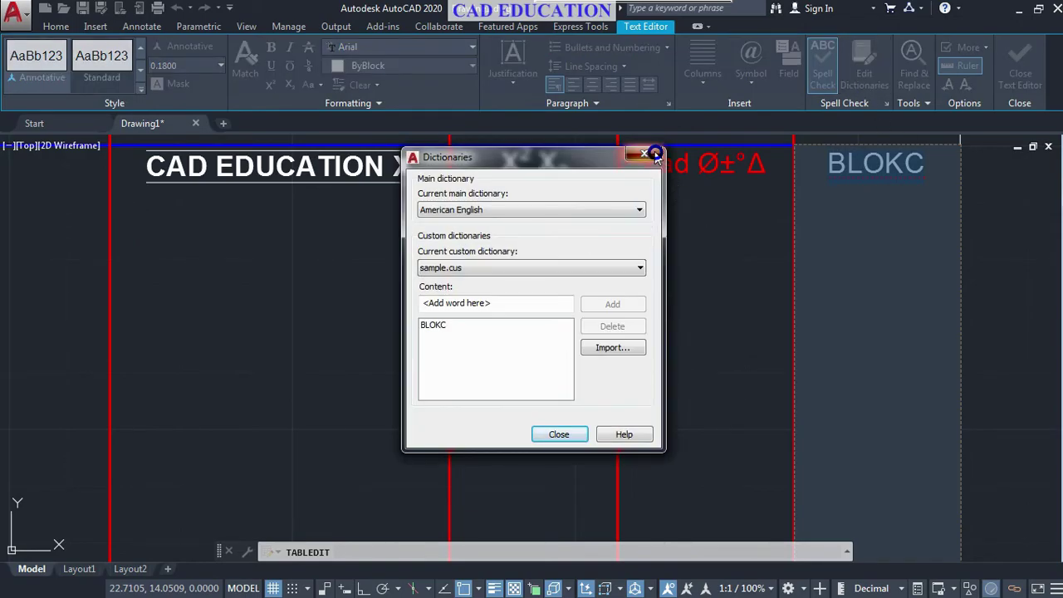
pyautogui.click(643, 153)
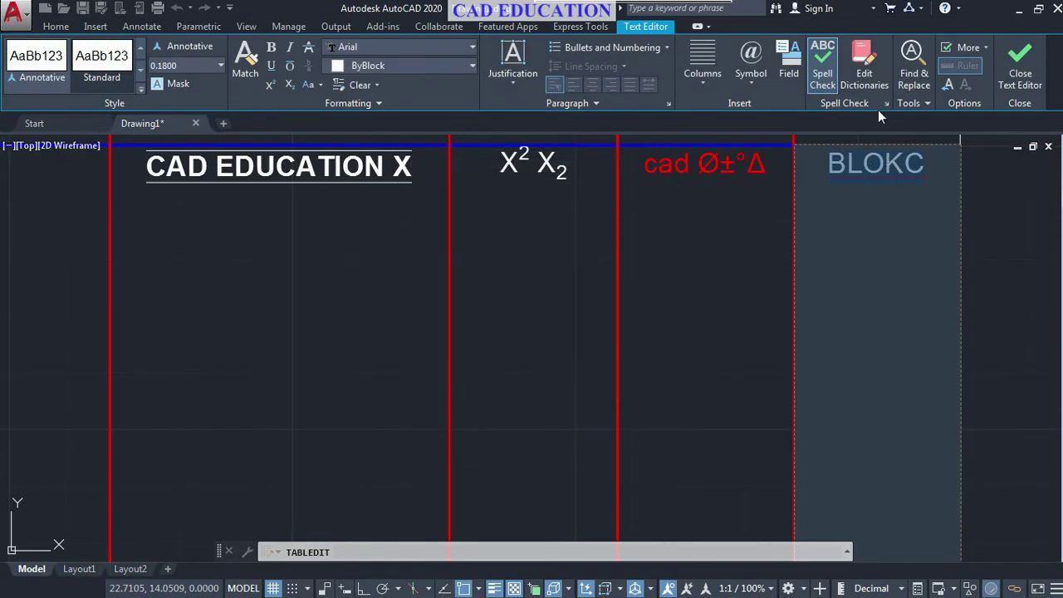
pyautogui.click(826, 83)
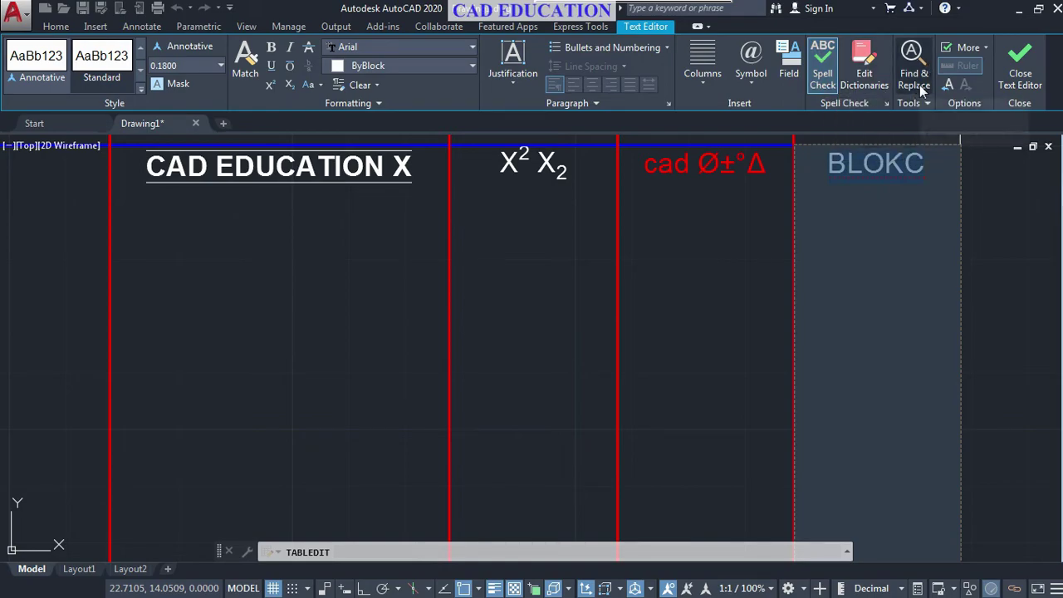
pyautogui.click(913, 75)
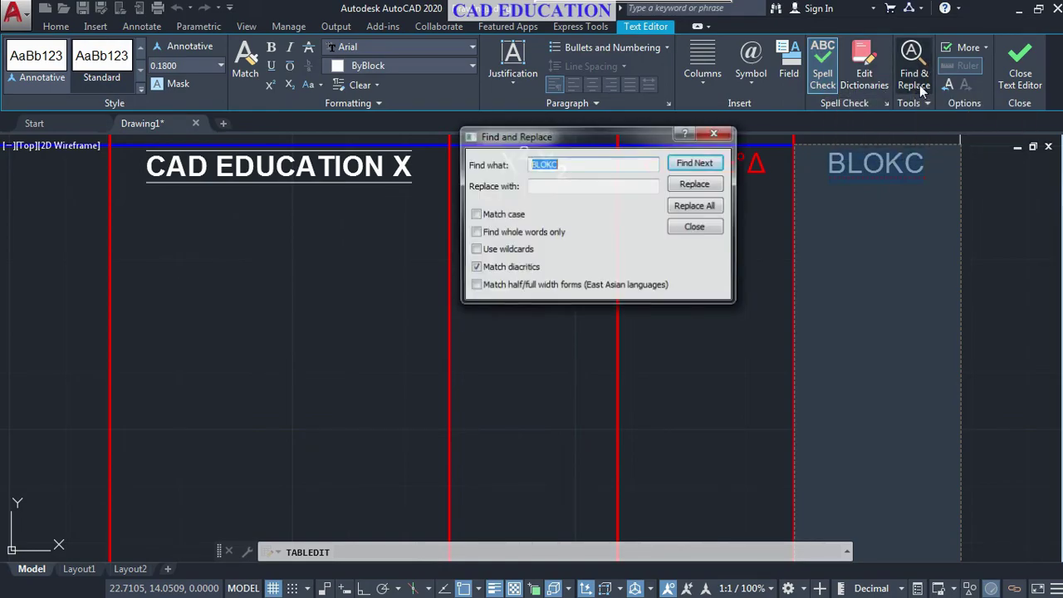
pyautogui.click(571, 166)
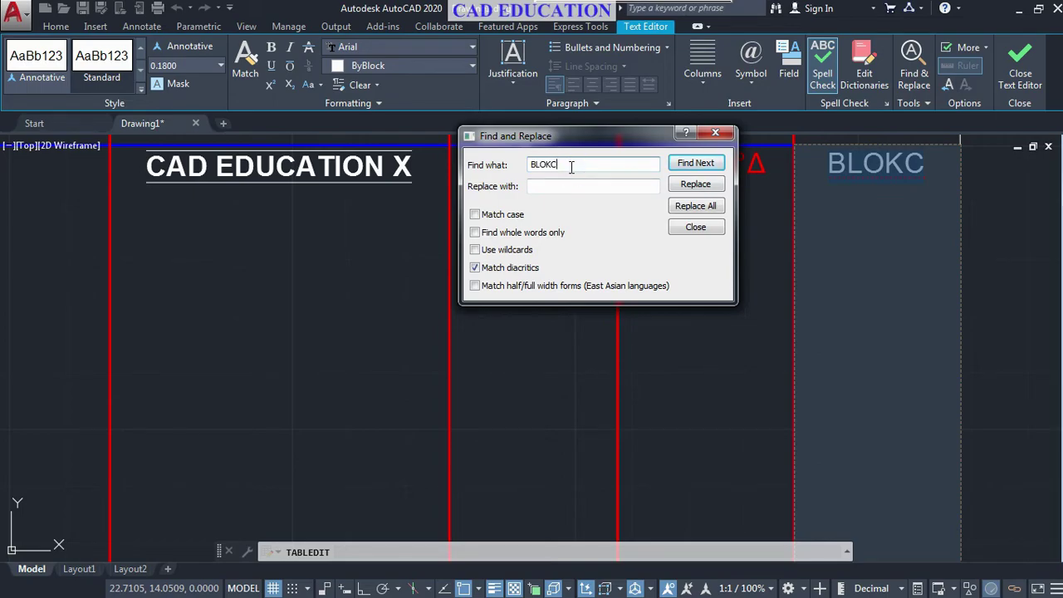
pyautogui.click(712, 135)
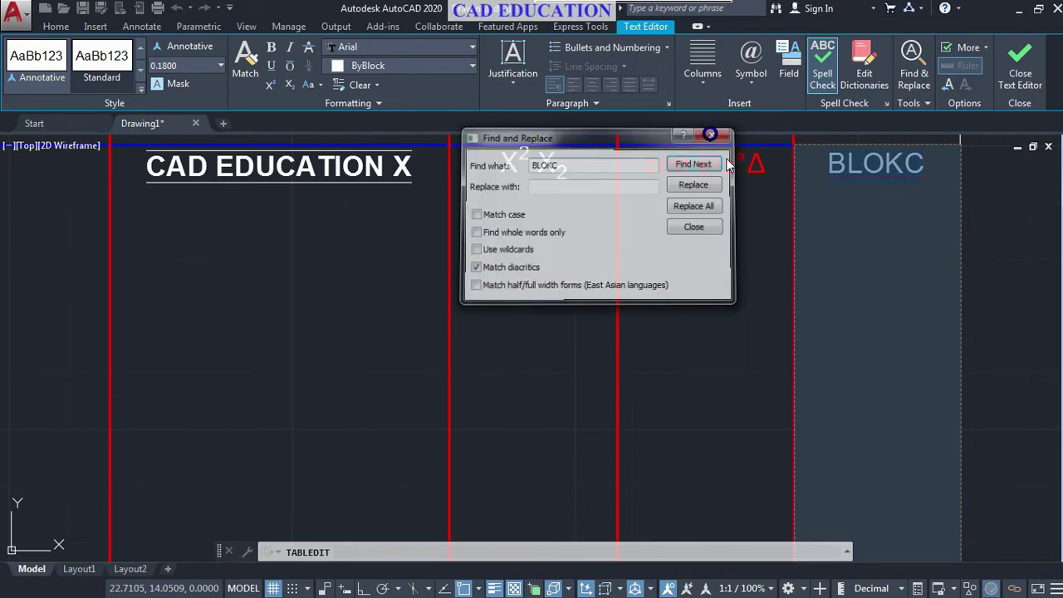
pyautogui.press('Escape')
pyautogui.scroll(-5, 754, 304)
pyautogui.scroll(4, 751, 309)
pyautogui.moveTo(703, 323)
pyautogui.mouseDown(button='middle')
pyautogui.moveTo(751, 245)
pyautogui.moveTo(743, 254)
pyautogui.moveTo(706, 220)
pyautogui.mouseUp(button='middle')
pyautogui.scroll(-4, 747, 246)
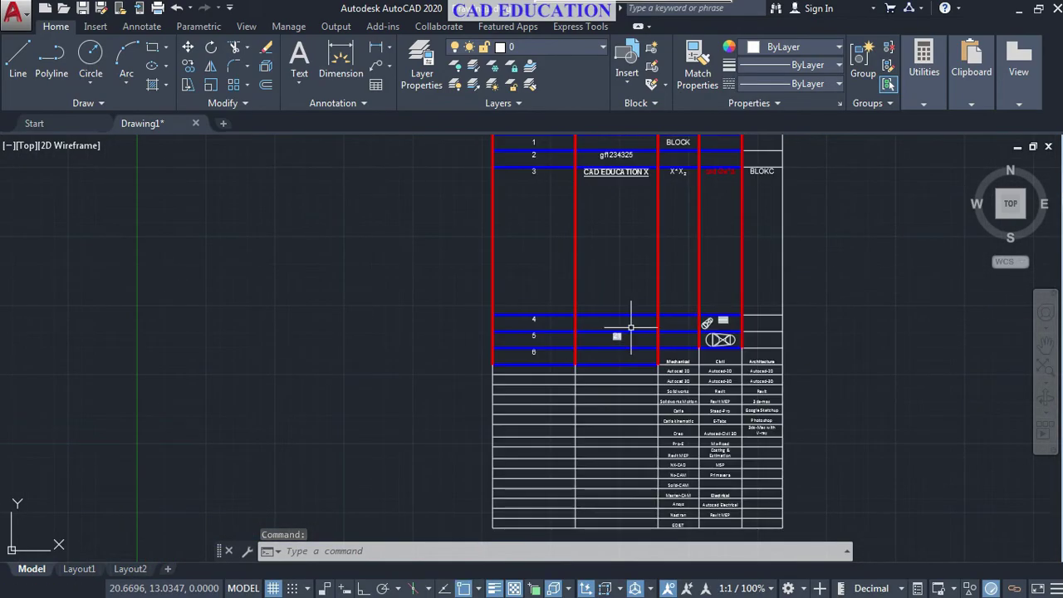
pyautogui.click(534, 399)
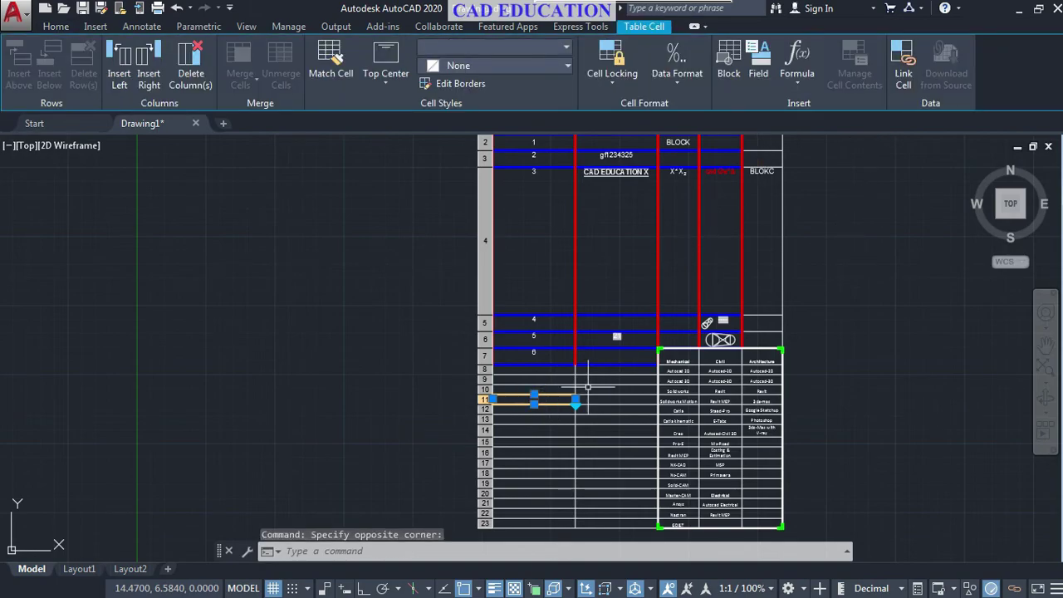
# Step: Replace all occurrences of BLOKC with BLOCK in cell E4 using Find and Replace
pyautogui.doubleClick(759, 266)
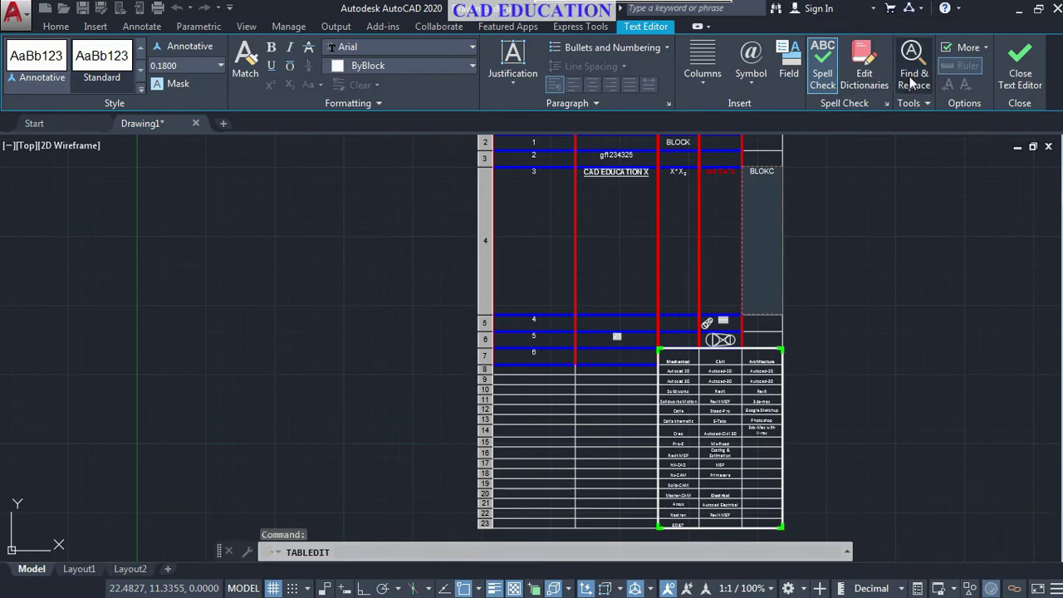
pyautogui.click(913, 80)
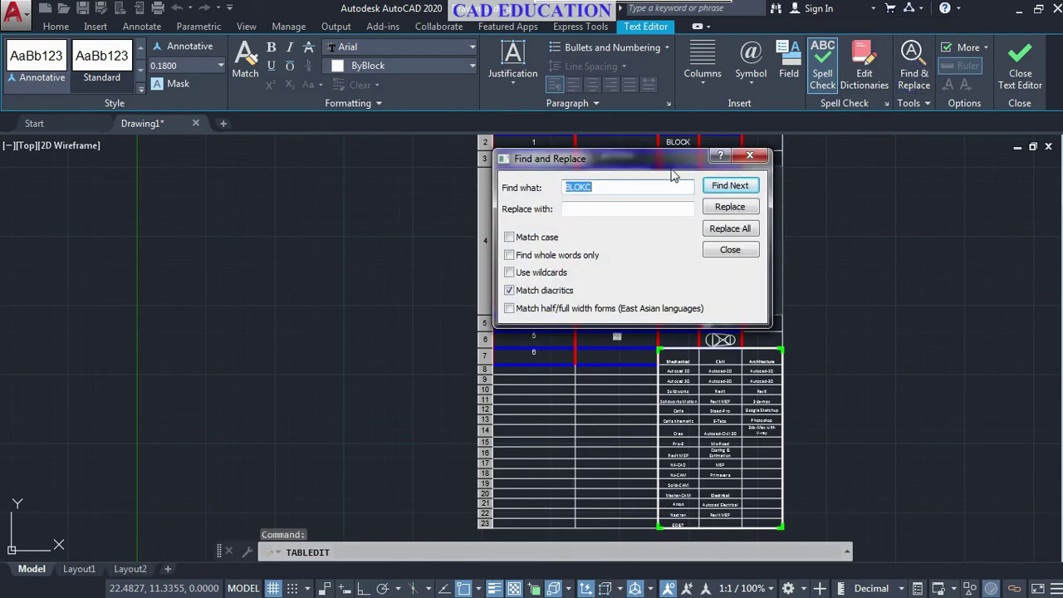
pyautogui.click(590, 209)
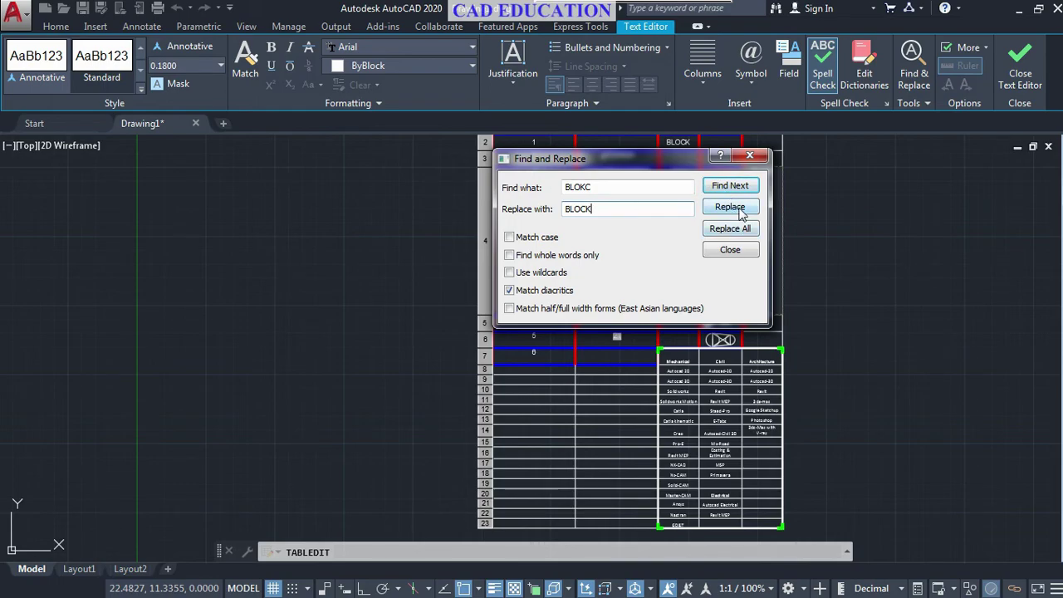
pyautogui.click(740, 235)
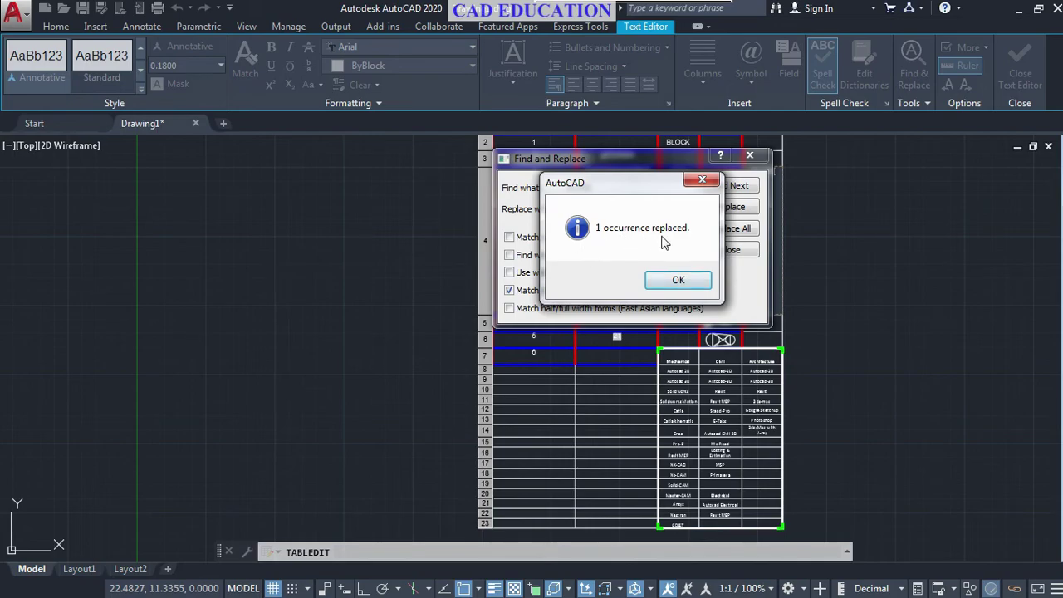
pyautogui.click(678, 280)
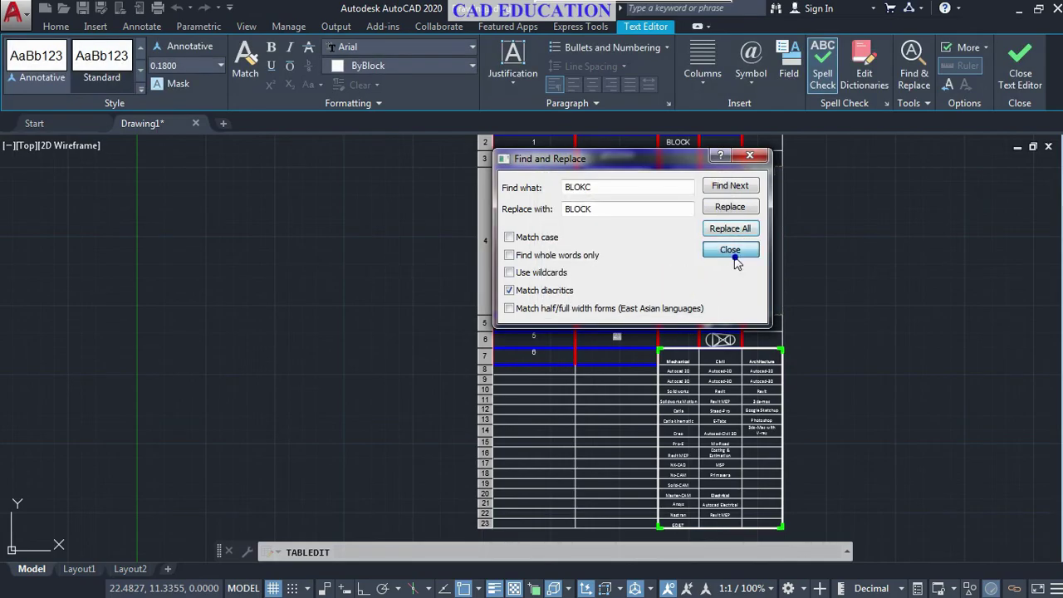
pyautogui.click(729, 249)
pyautogui.scroll(5, 775, 177)
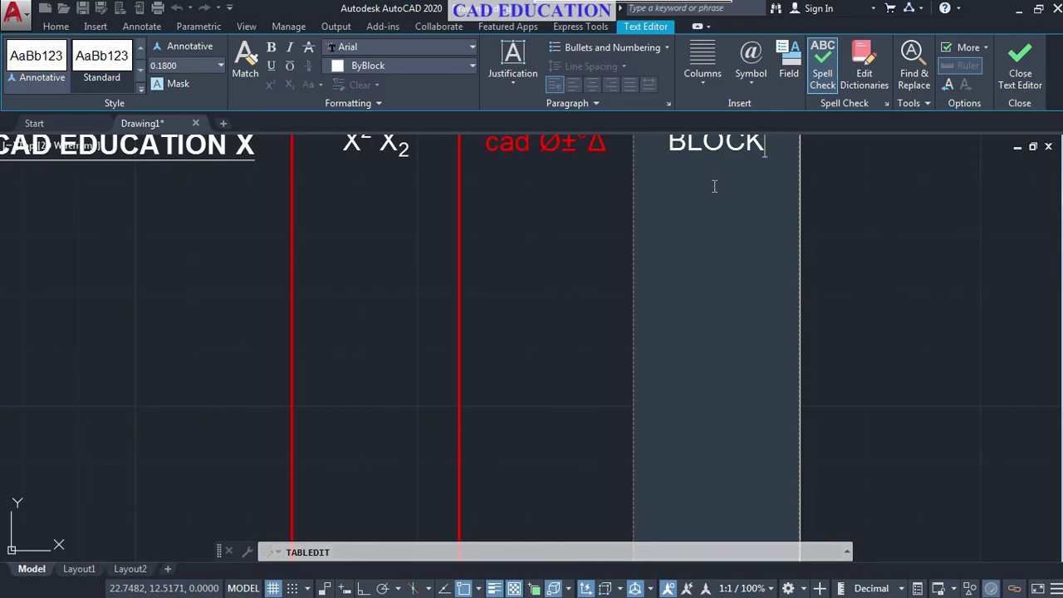
pyautogui.moveTo(713, 186); pyautogui.dragTo(711, 236, button='middle')
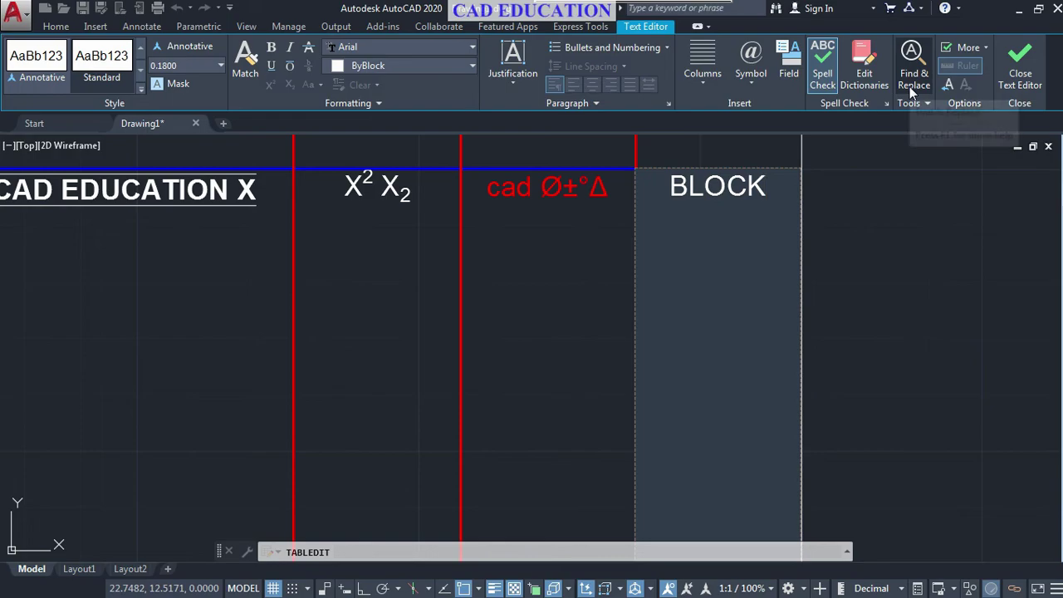
# Step: Look through the character sets available for the text in cell E4
pyautogui.click(985, 47)
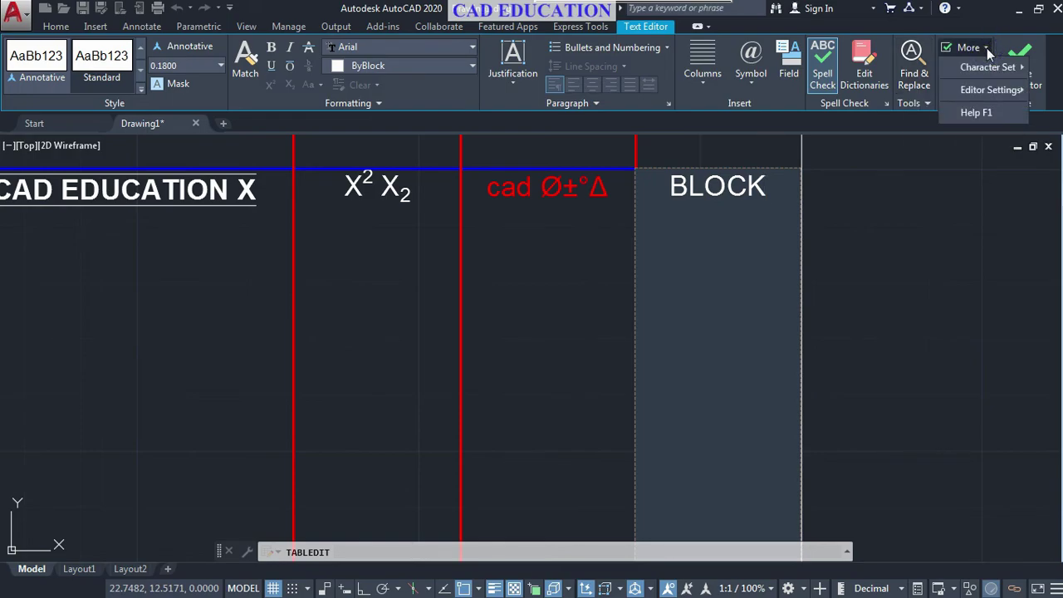
pyautogui.moveTo(986, 68)
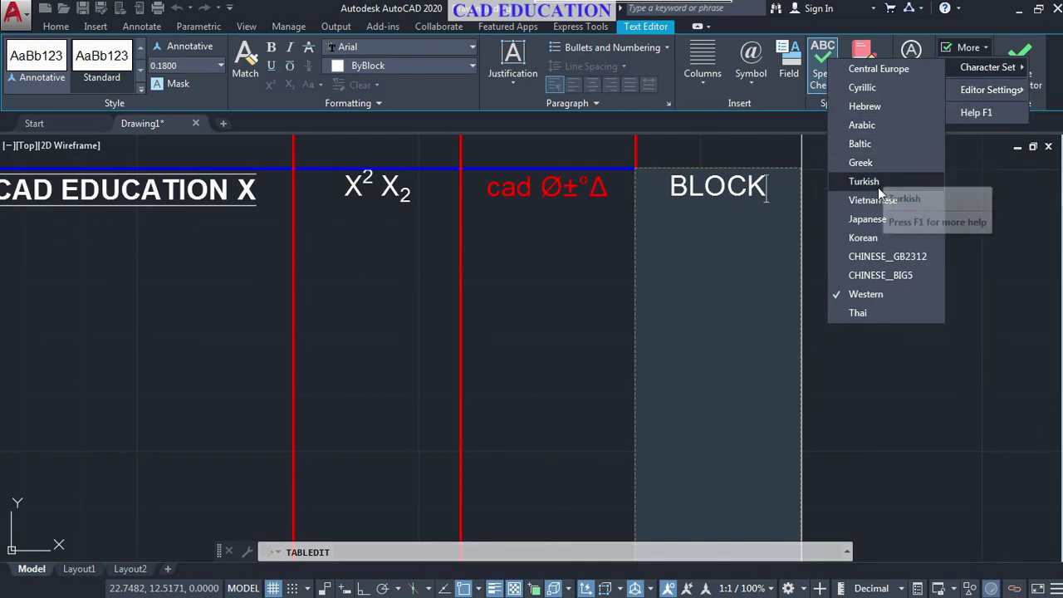
pyautogui.click(971, 142)
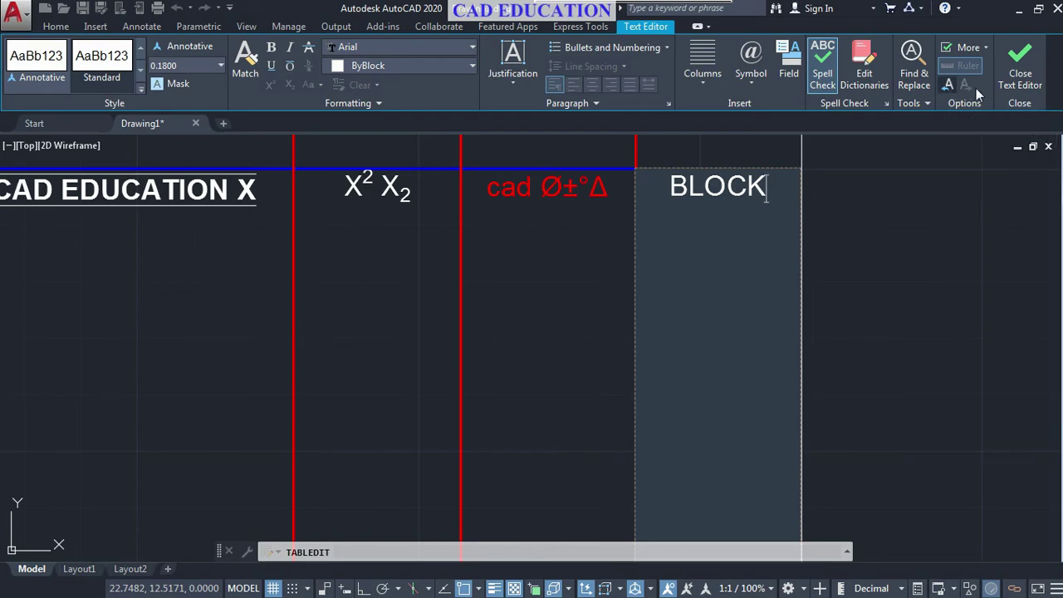
# Step: Finish editing the text in cell E4 and bring the whole table into view
pyautogui.click(1017, 60)
pyautogui.scroll(-3, 653, 260)
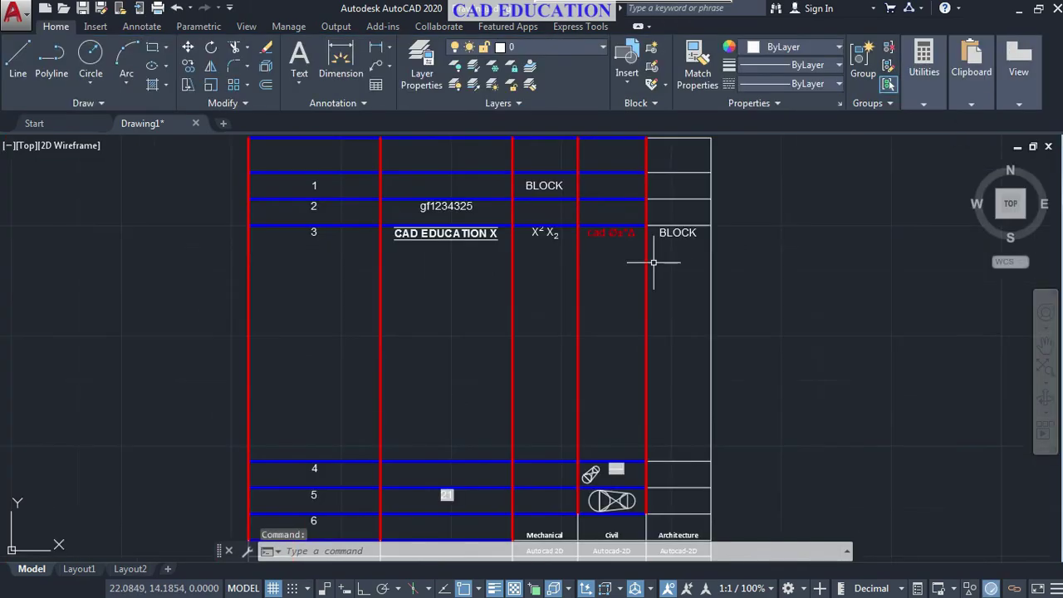
pyautogui.scroll(-3, 612, 303)
pyautogui.moveTo(611, 304)
pyautogui.mouseDown(button='middle')
pyautogui.moveTo(598, 308)
pyautogui.moveTo(635, 311)
pyautogui.mouseUp(button='middle')
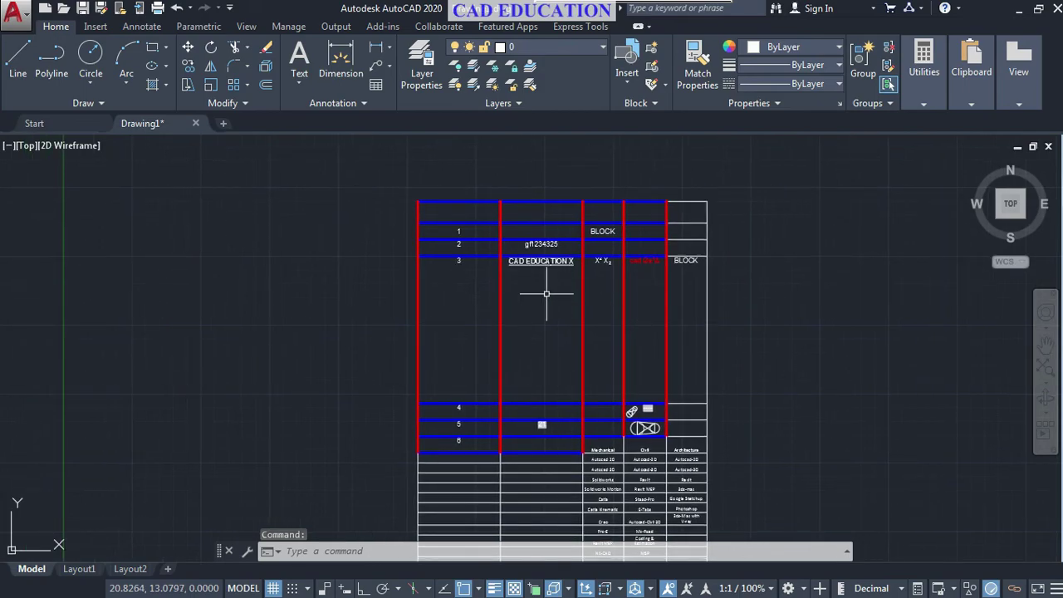
pyautogui.scroll(-2, 510, 283)
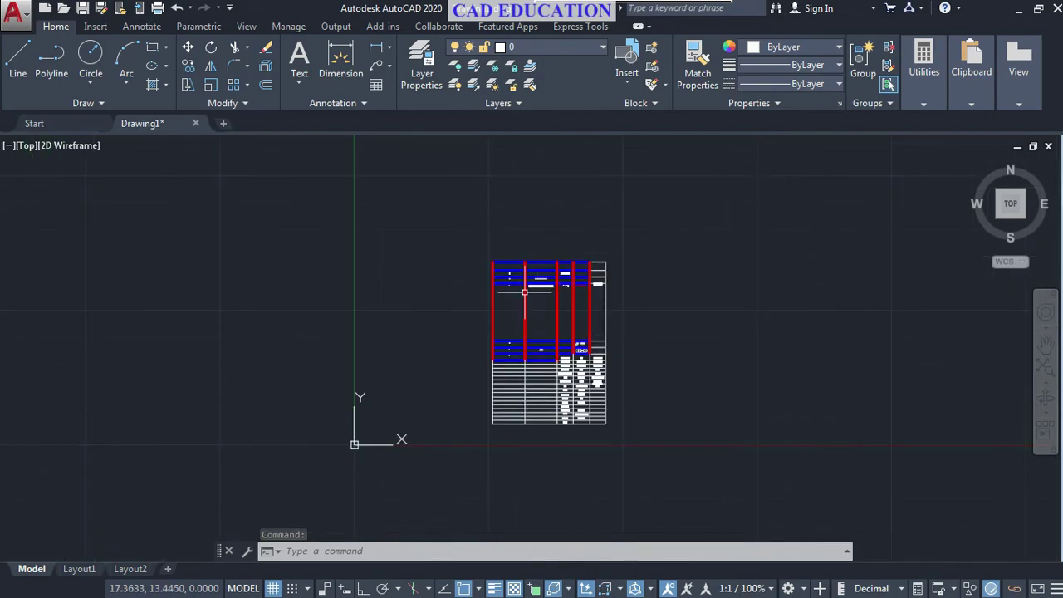
pyautogui.click(639, 208)
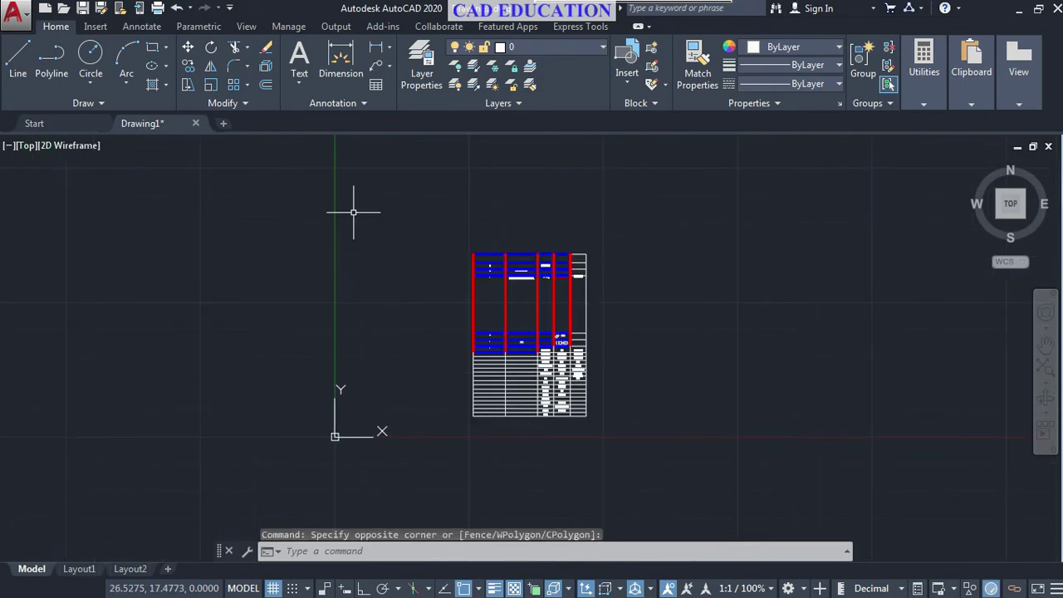
# Step: Insert an empty New Standard table with 3 columns of width 3, 5 data rows and 2-line row height, right of the existing table
pyautogui.click(375, 88)
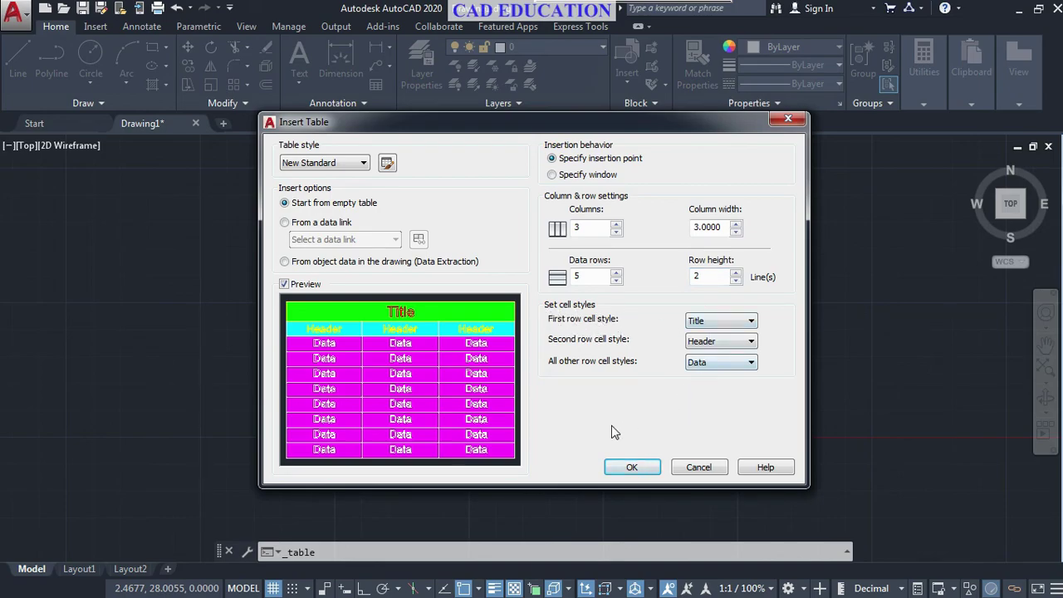
pyautogui.click(619, 468)
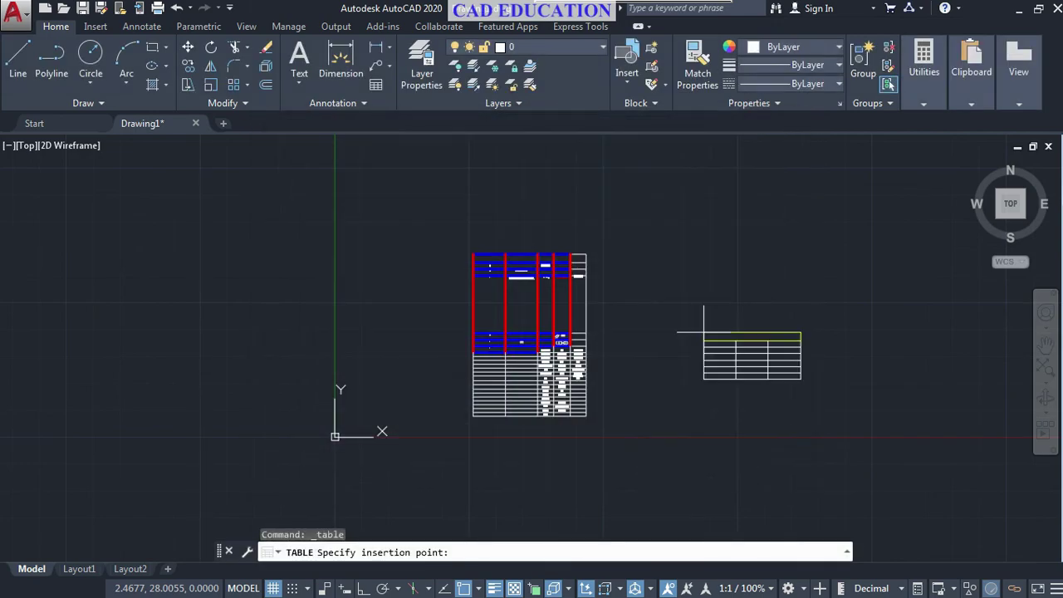
pyautogui.click(721, 255)
pyautogui.click(723, 388)
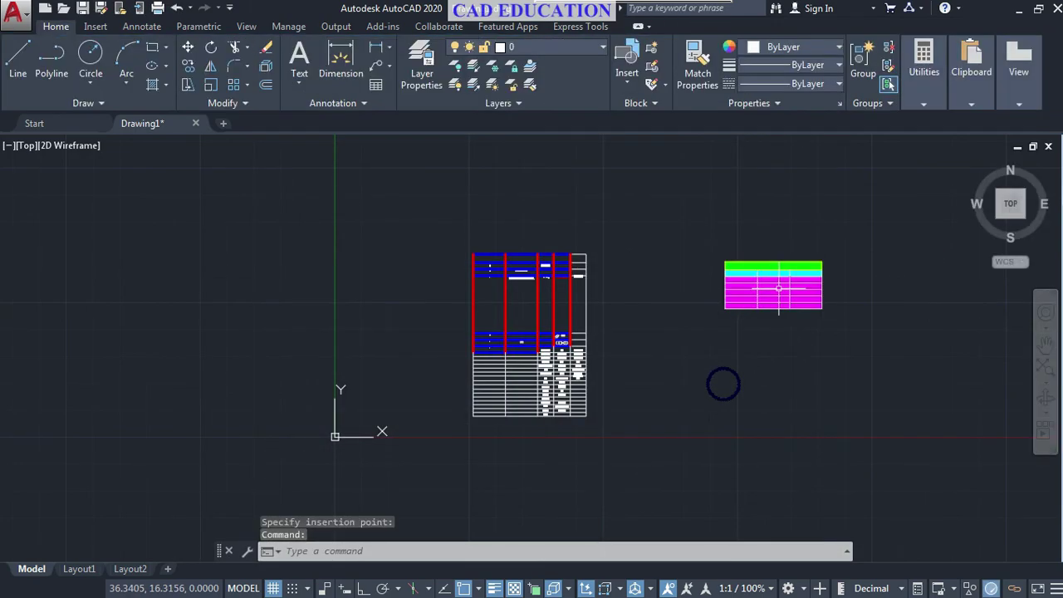
# Step: Examine the cell tools for A2 and the text editing tools for A3 in the new table, without editing them
pyautogui.scroll(6, 688, 268)
pyautogui.click(680, 274)
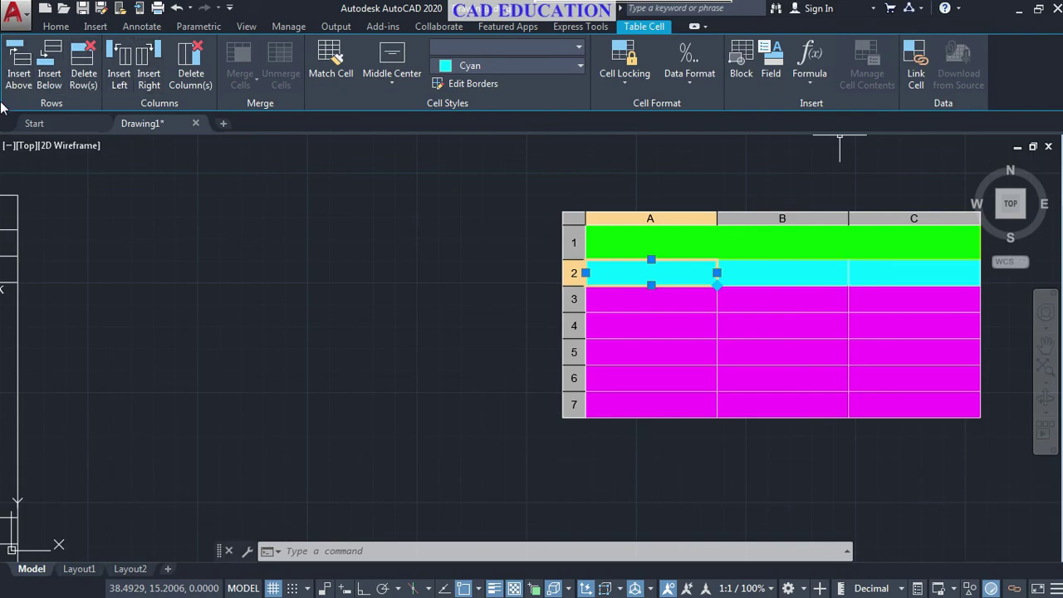
pyautogui.doubleClick(657, 301)
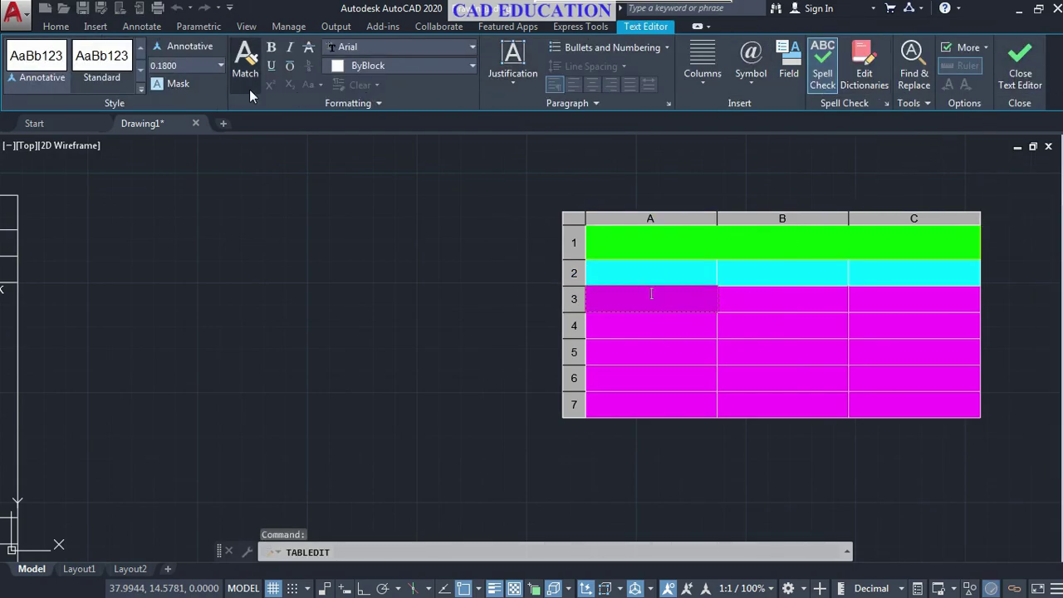
pyautogui.click(541, 307)
pyautogui.scroll(-4, 410, 302)
pyautogui.moveTo(410, 301); pyautogui.dragTo(609, 249, button='middle')
pyautogui.scroll(-2, 486, 268)
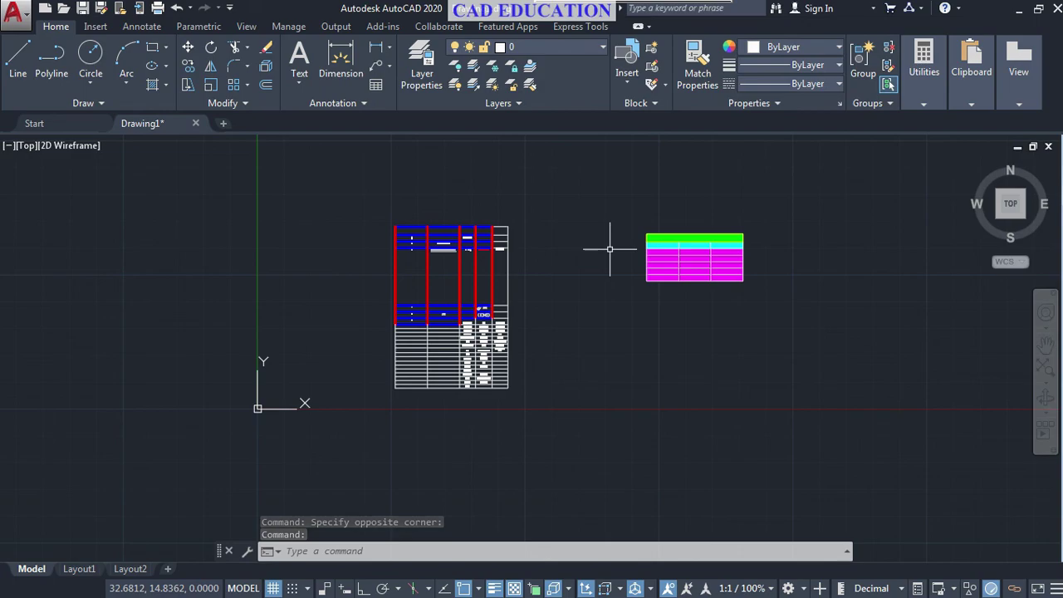